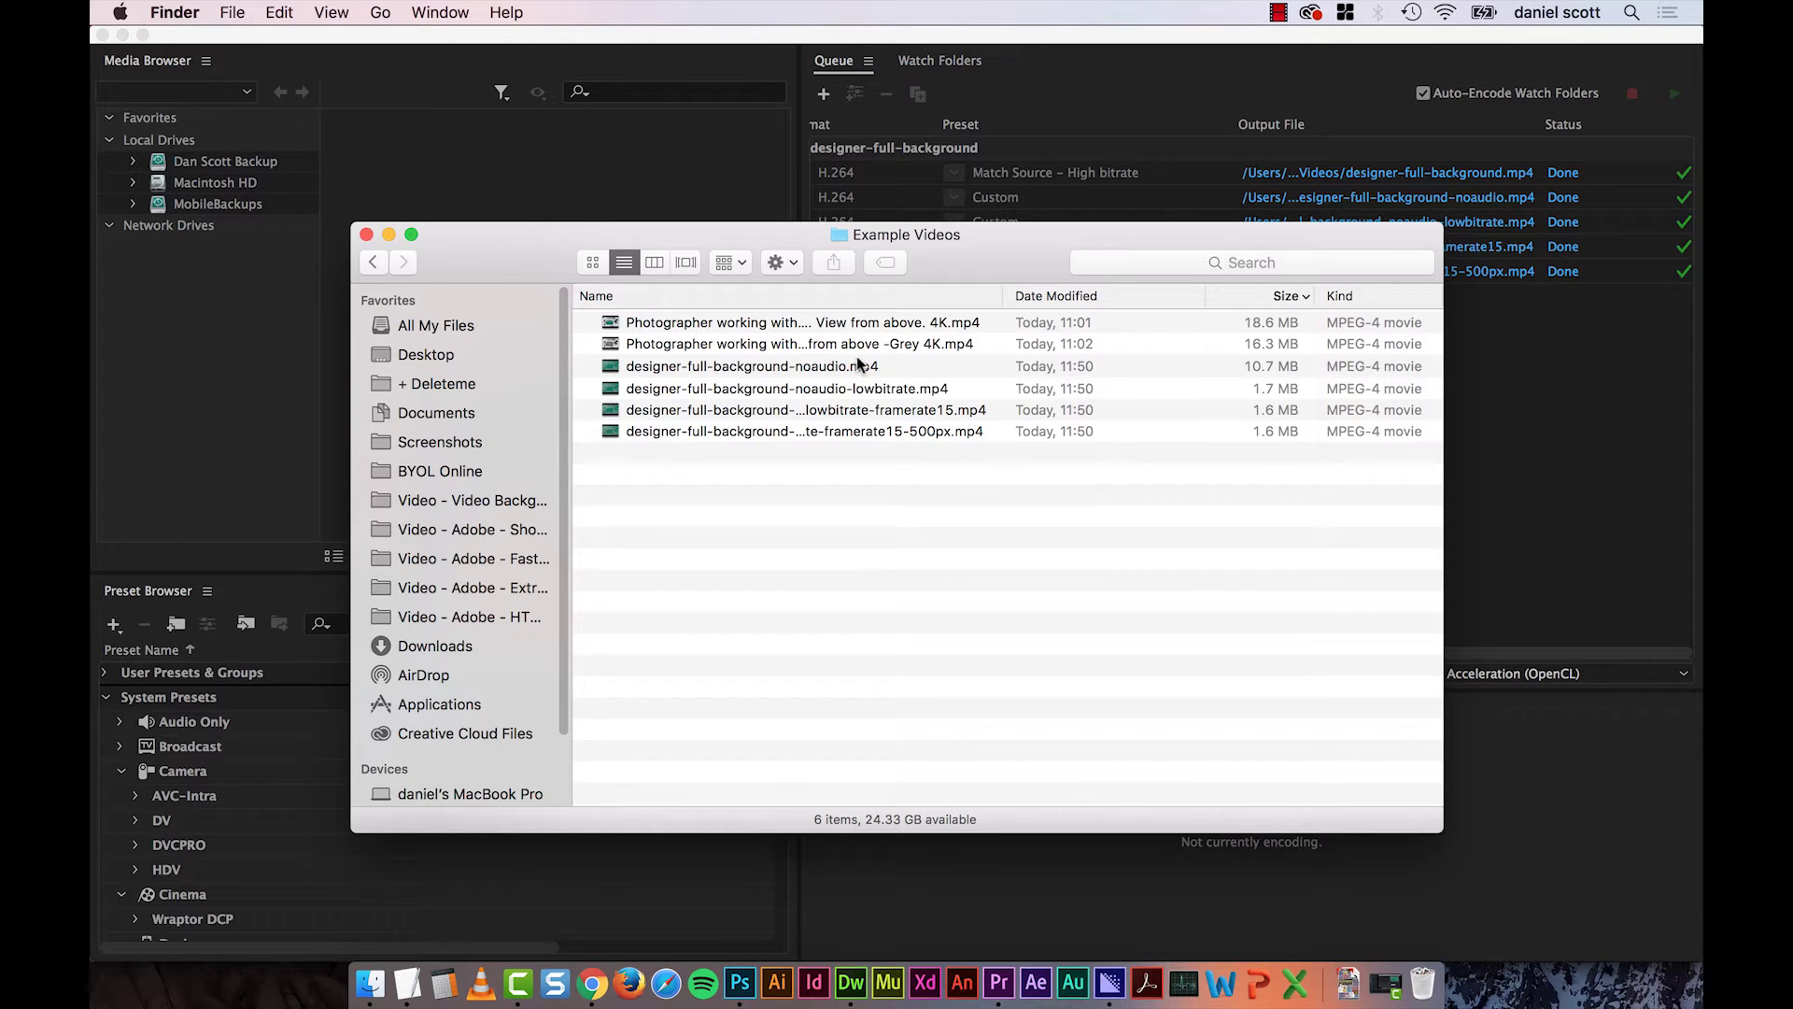
left_click(954, 331)
left_click(961, 434, "shift")
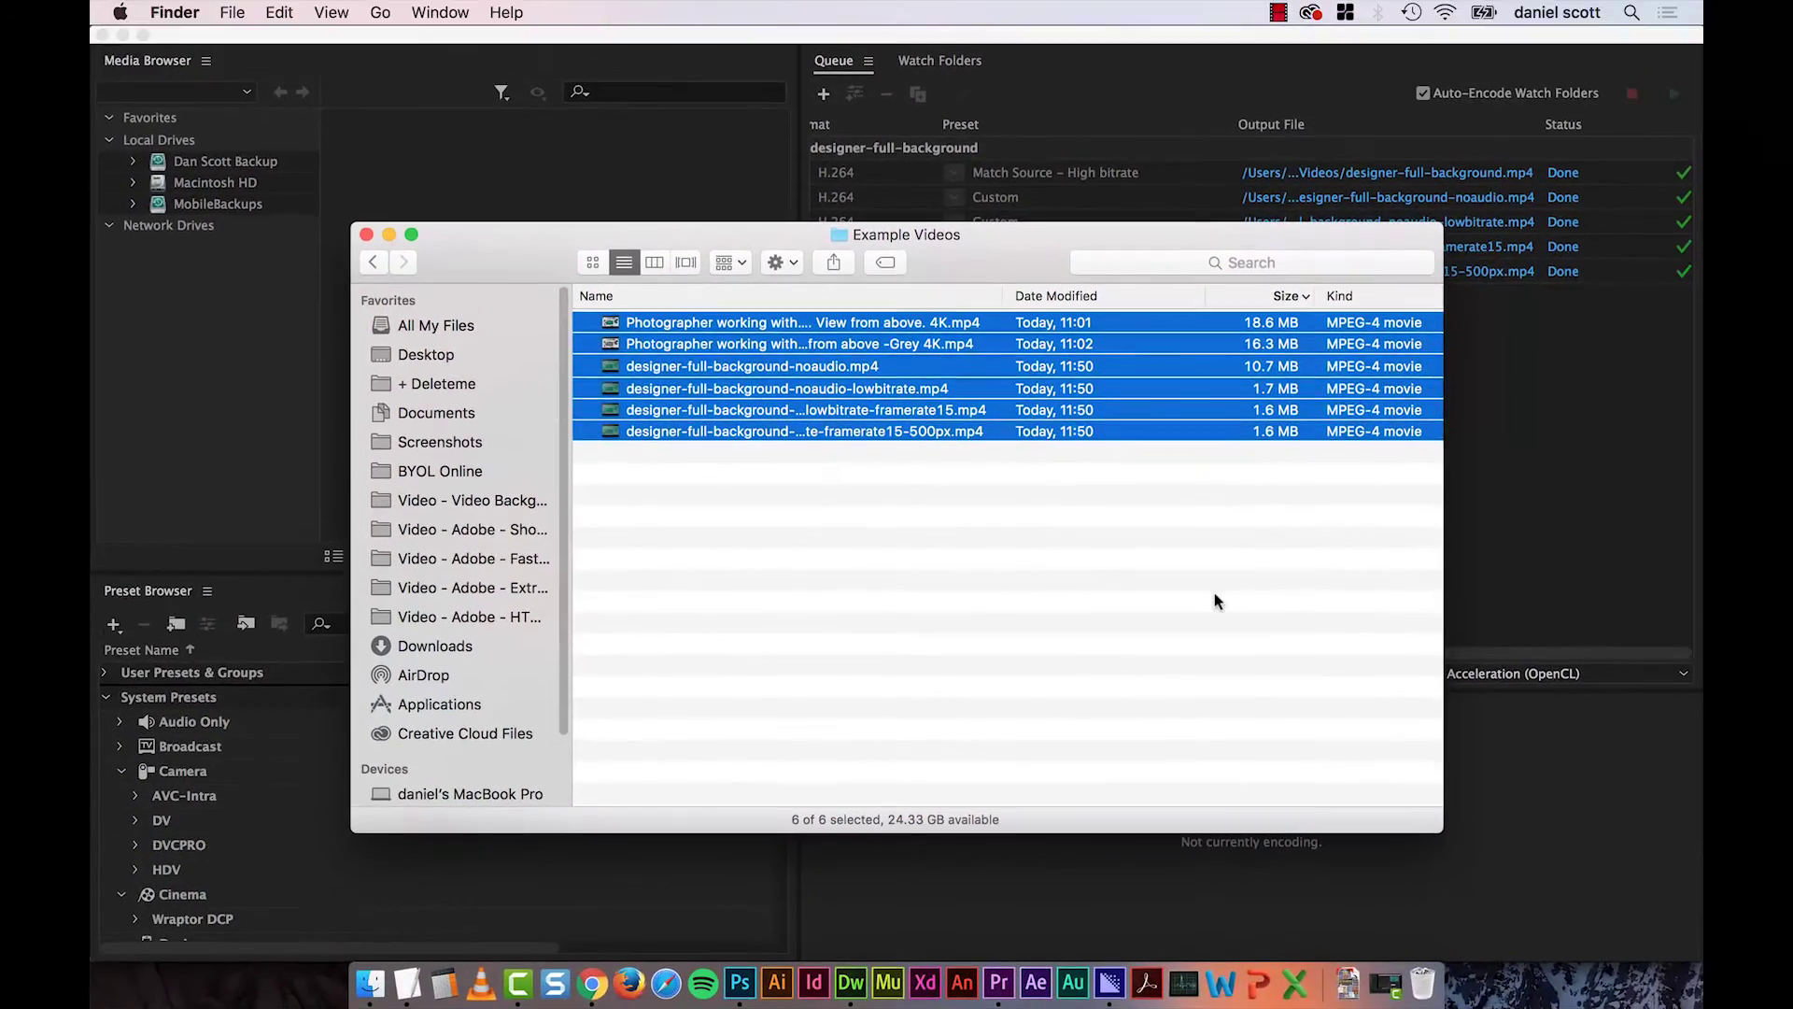
left_click(1215, 593)
left_click(1310, 350)
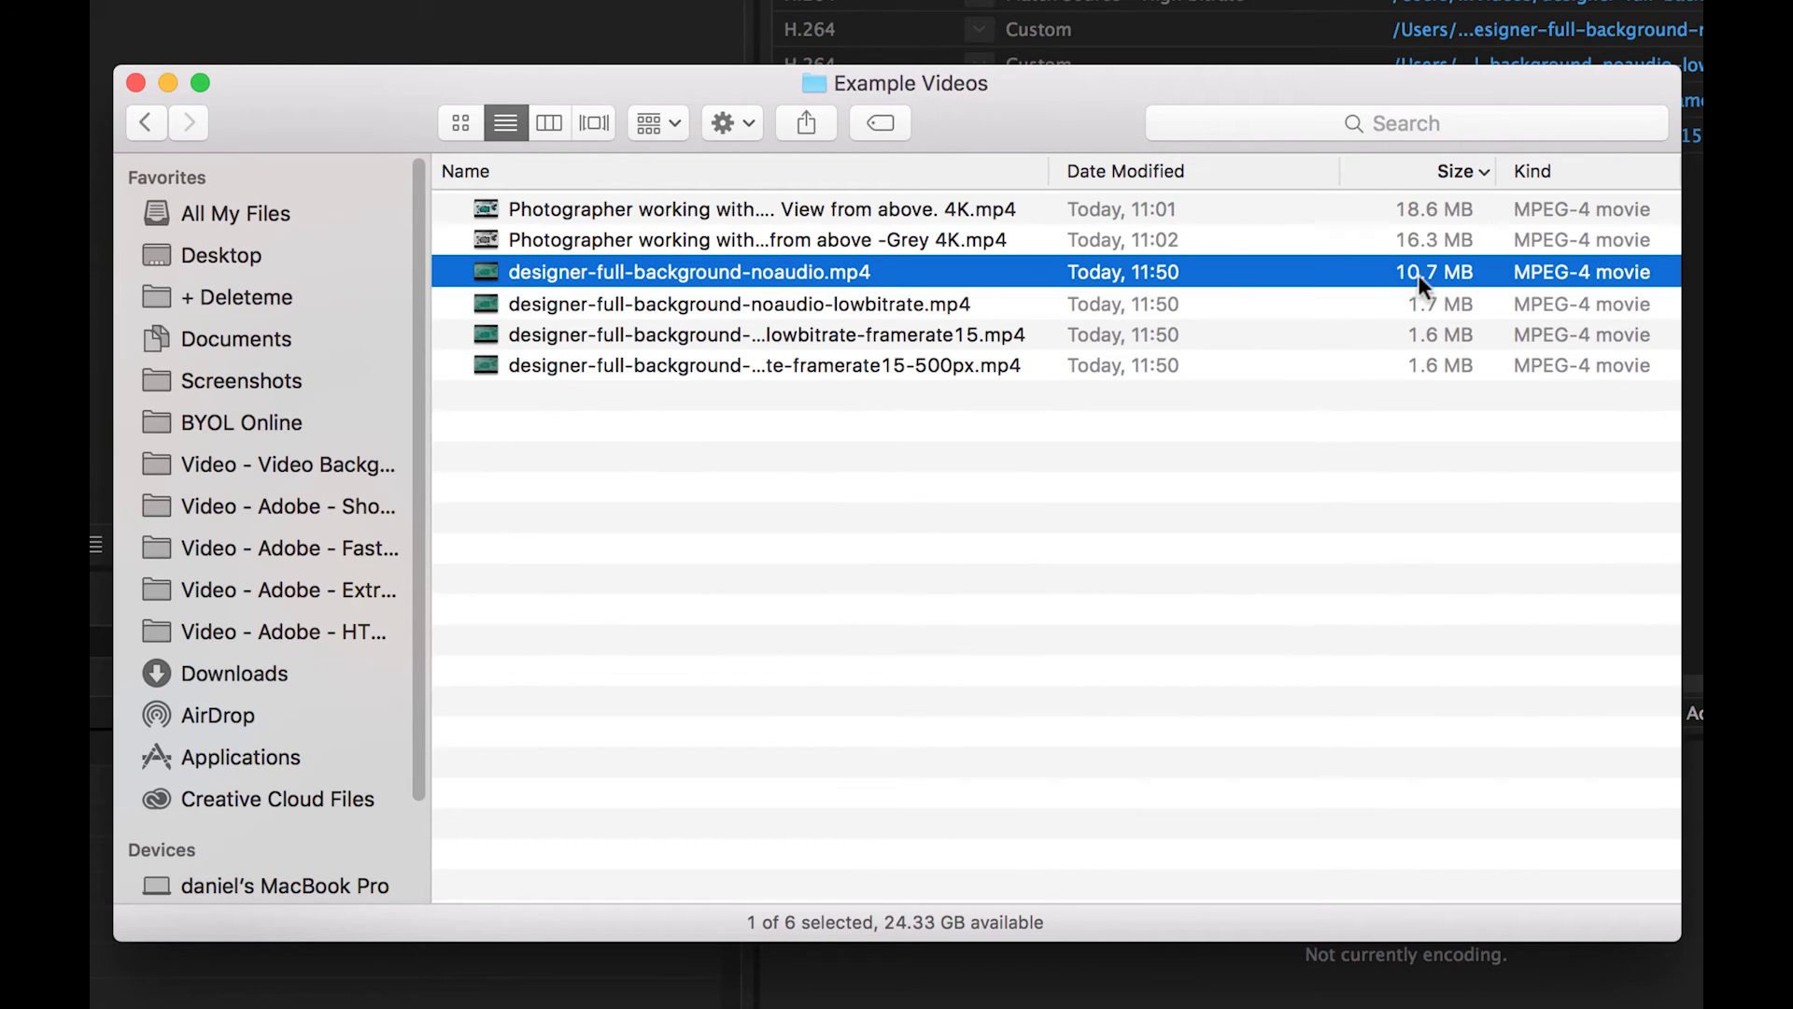
left_click(1426, 300)
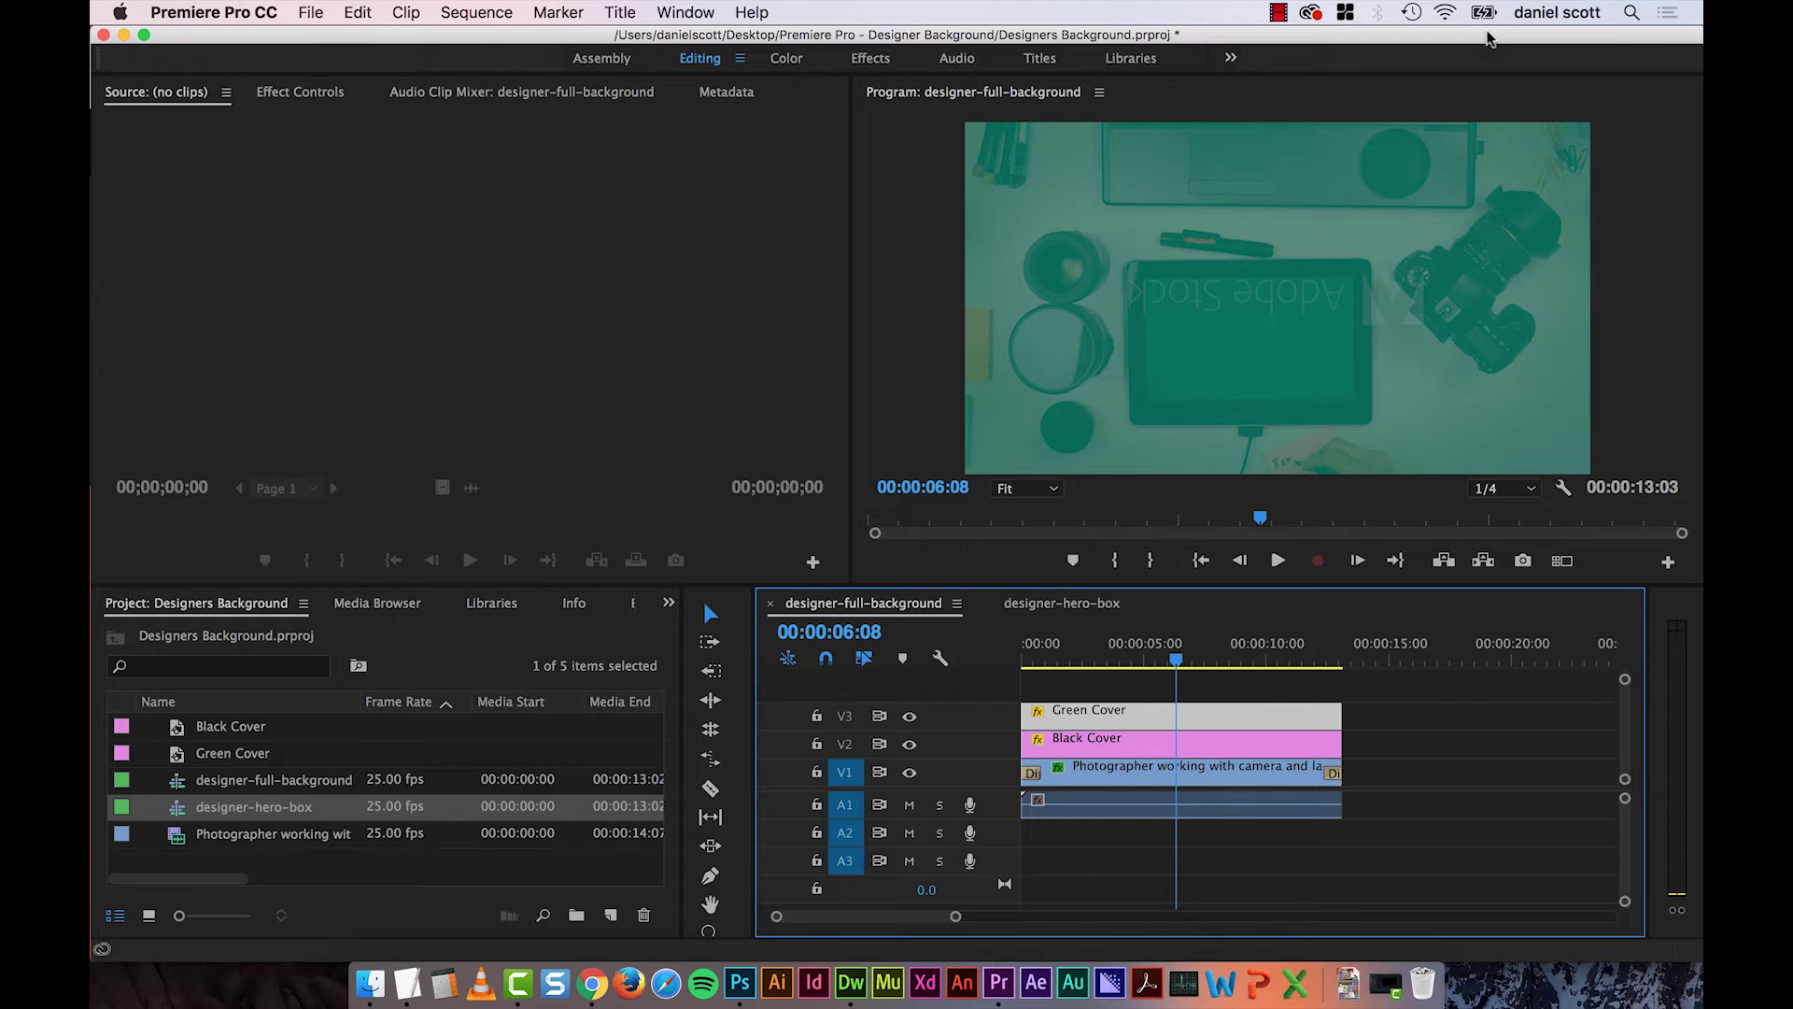
Load paypal.ie in Chrome, then return to Premiere Pro with Cmd+Tab
key("Return")
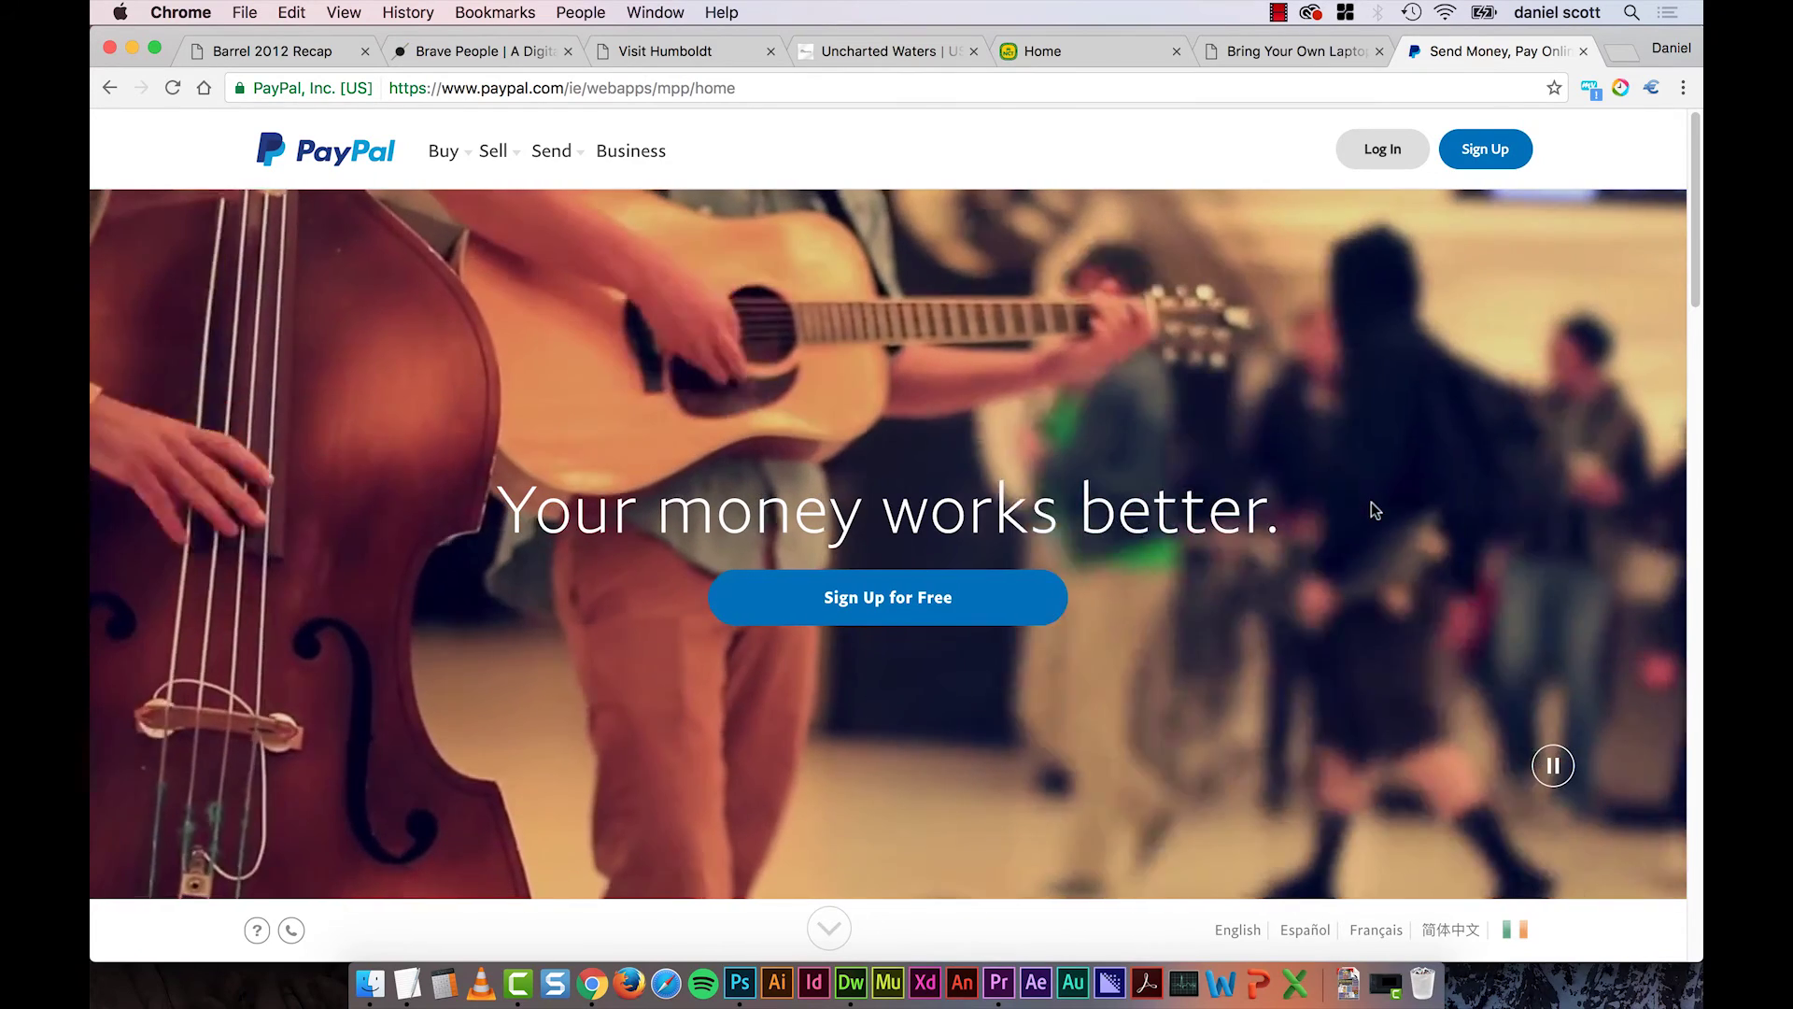
key("super+Tab")
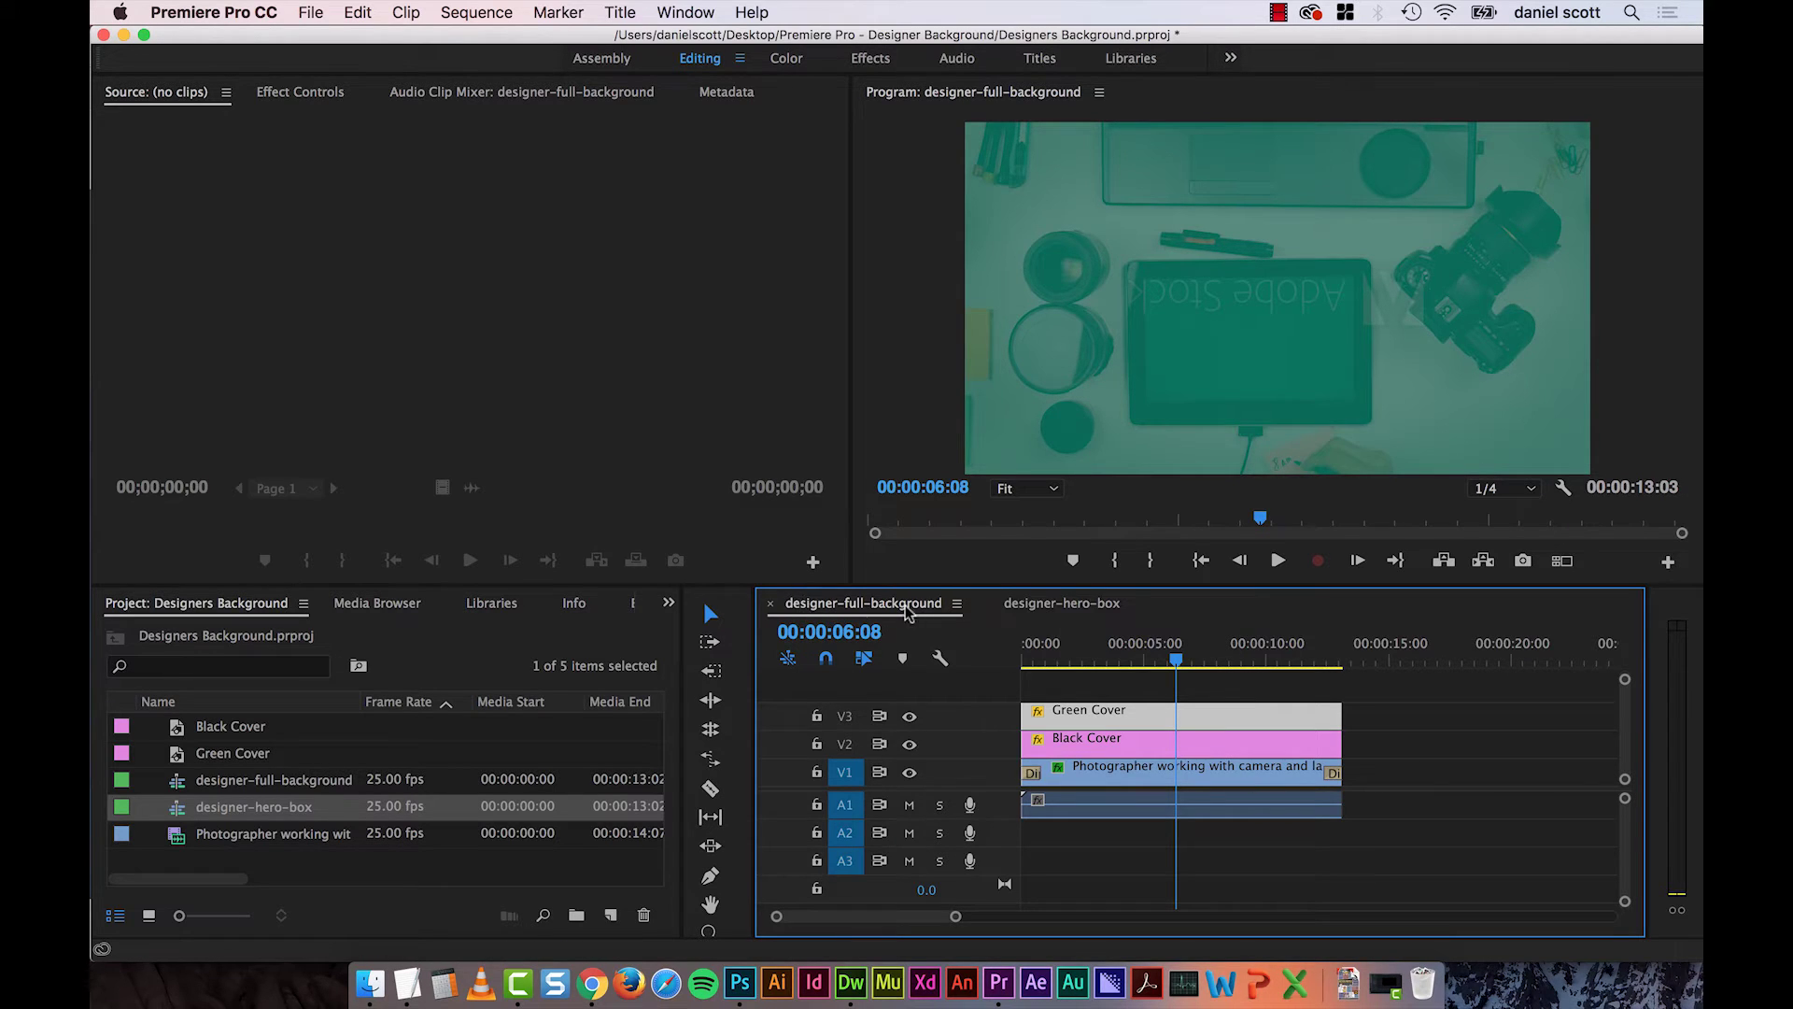
left_click(1075, 605)
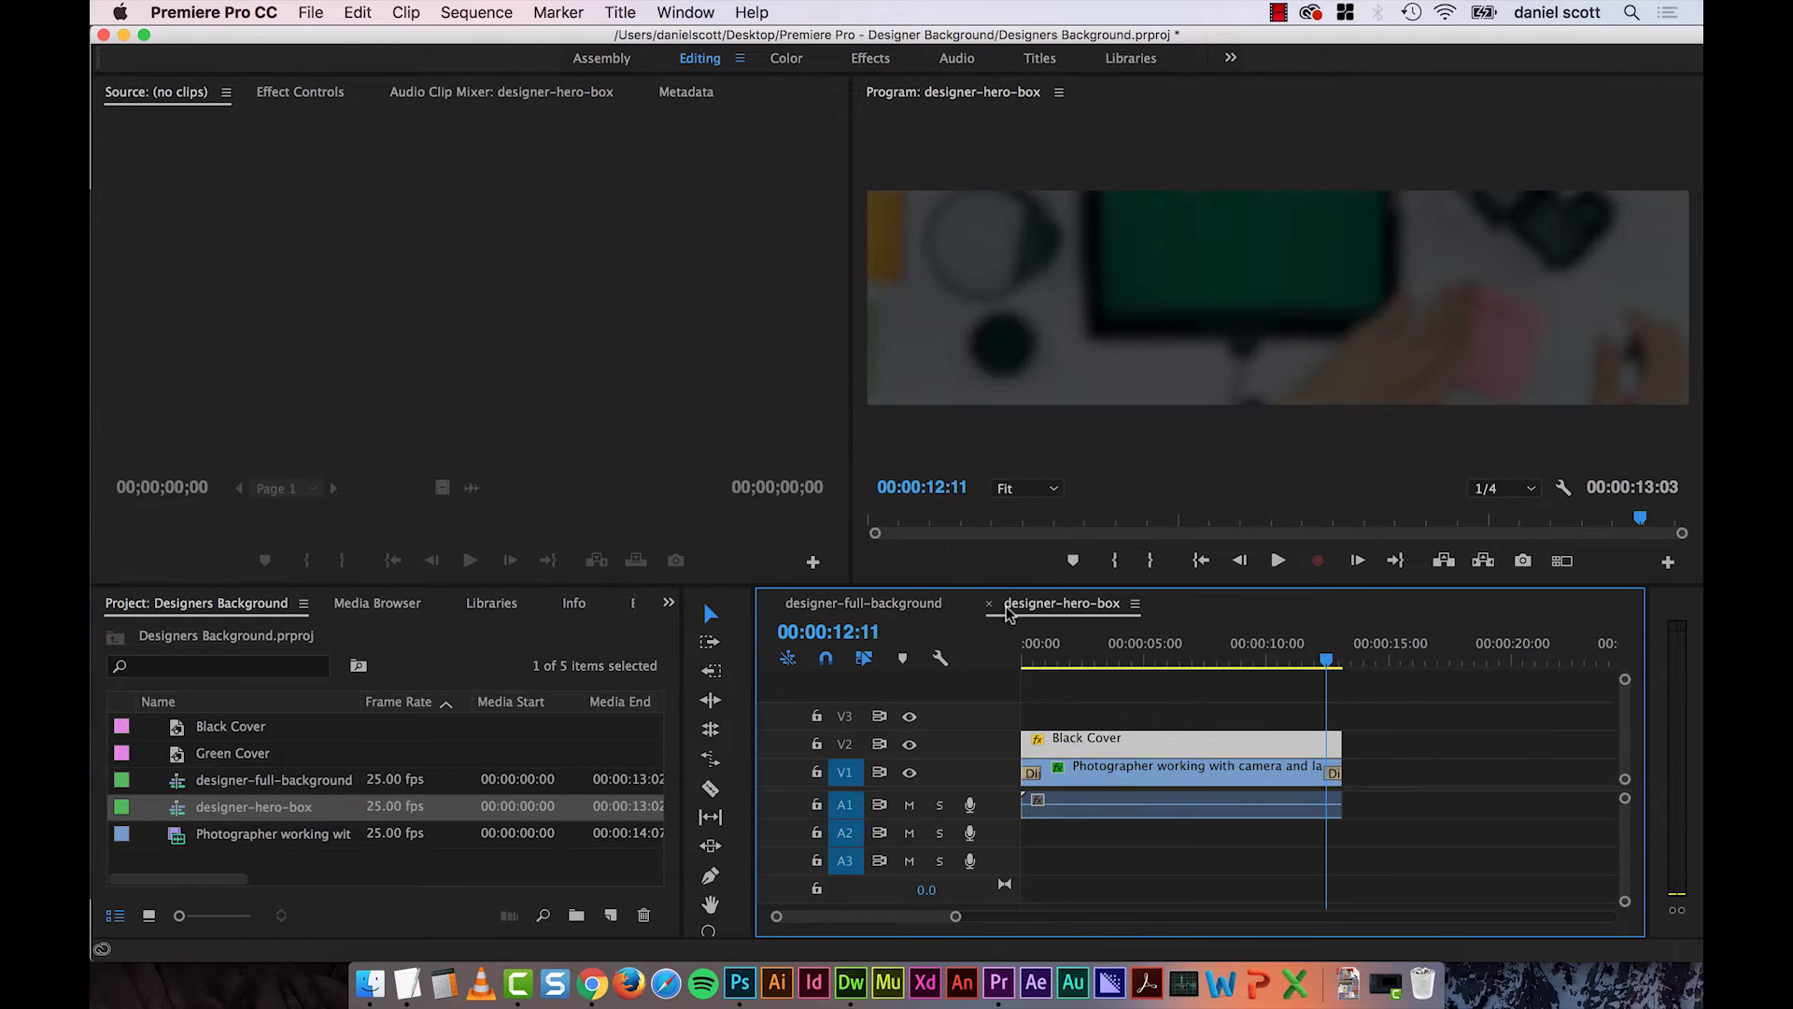
left_click(896, 606)
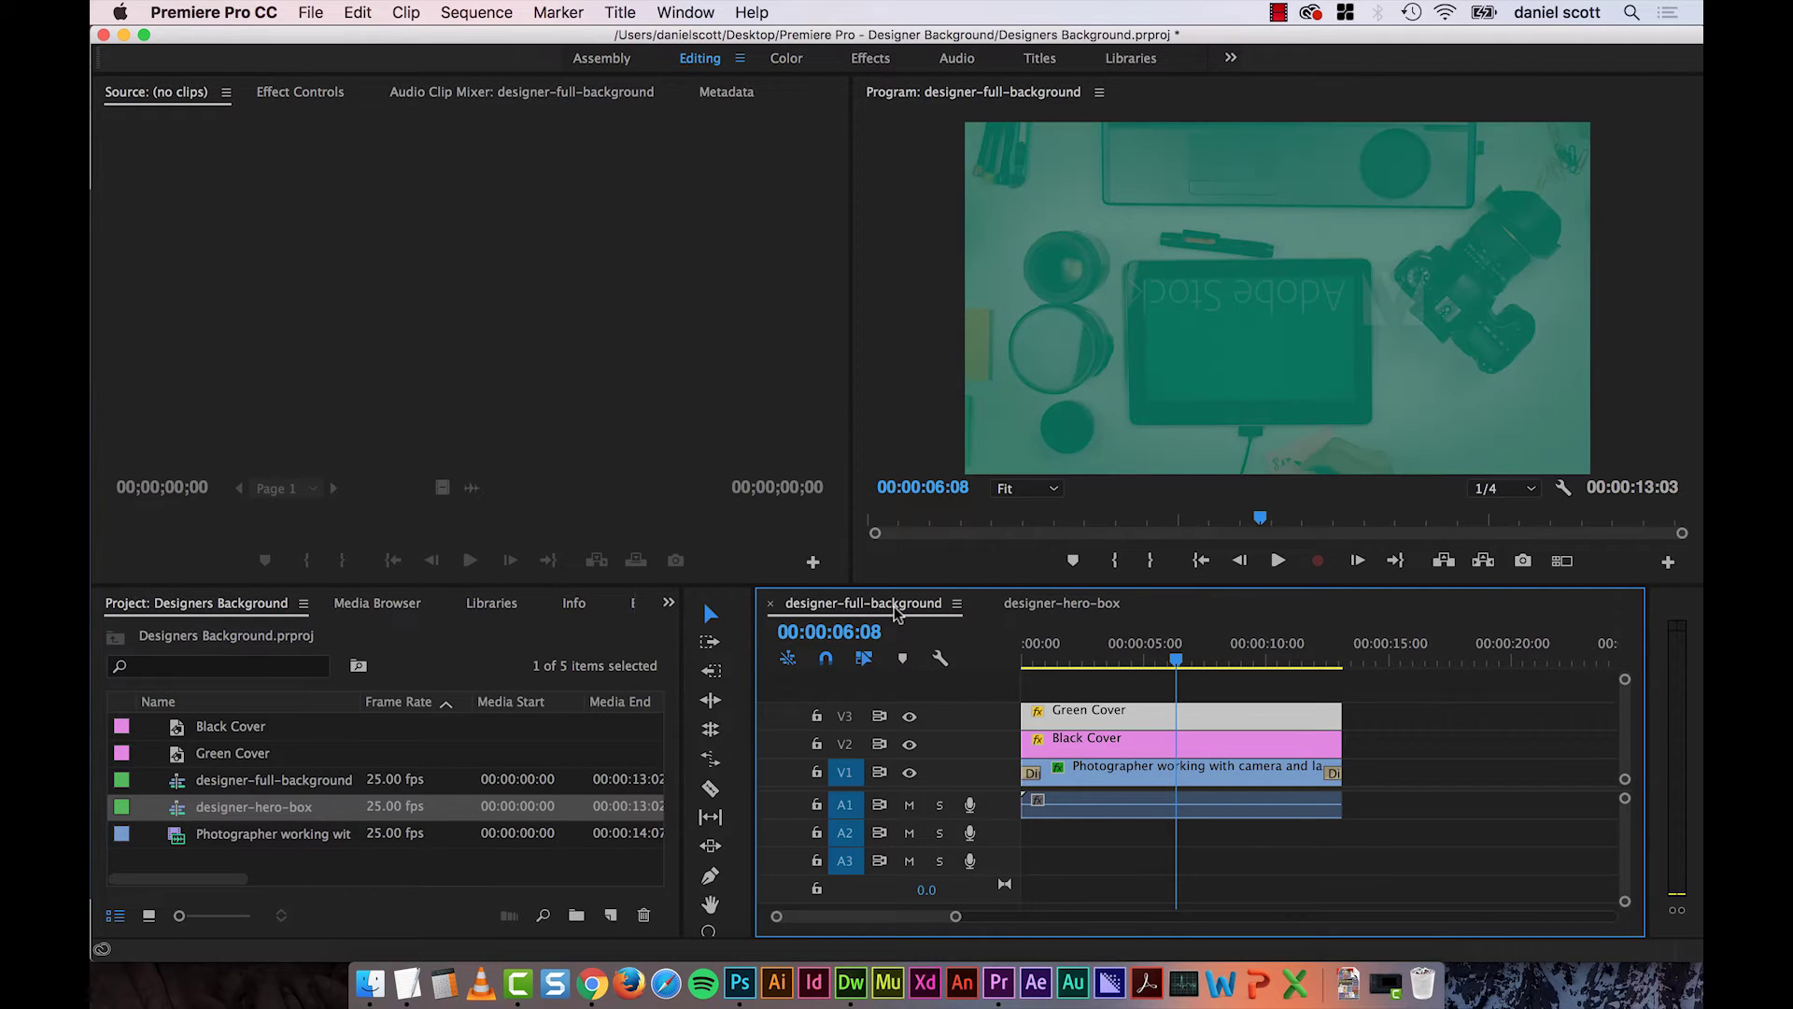
left_click(1060, 605)
left_click(889, 604)
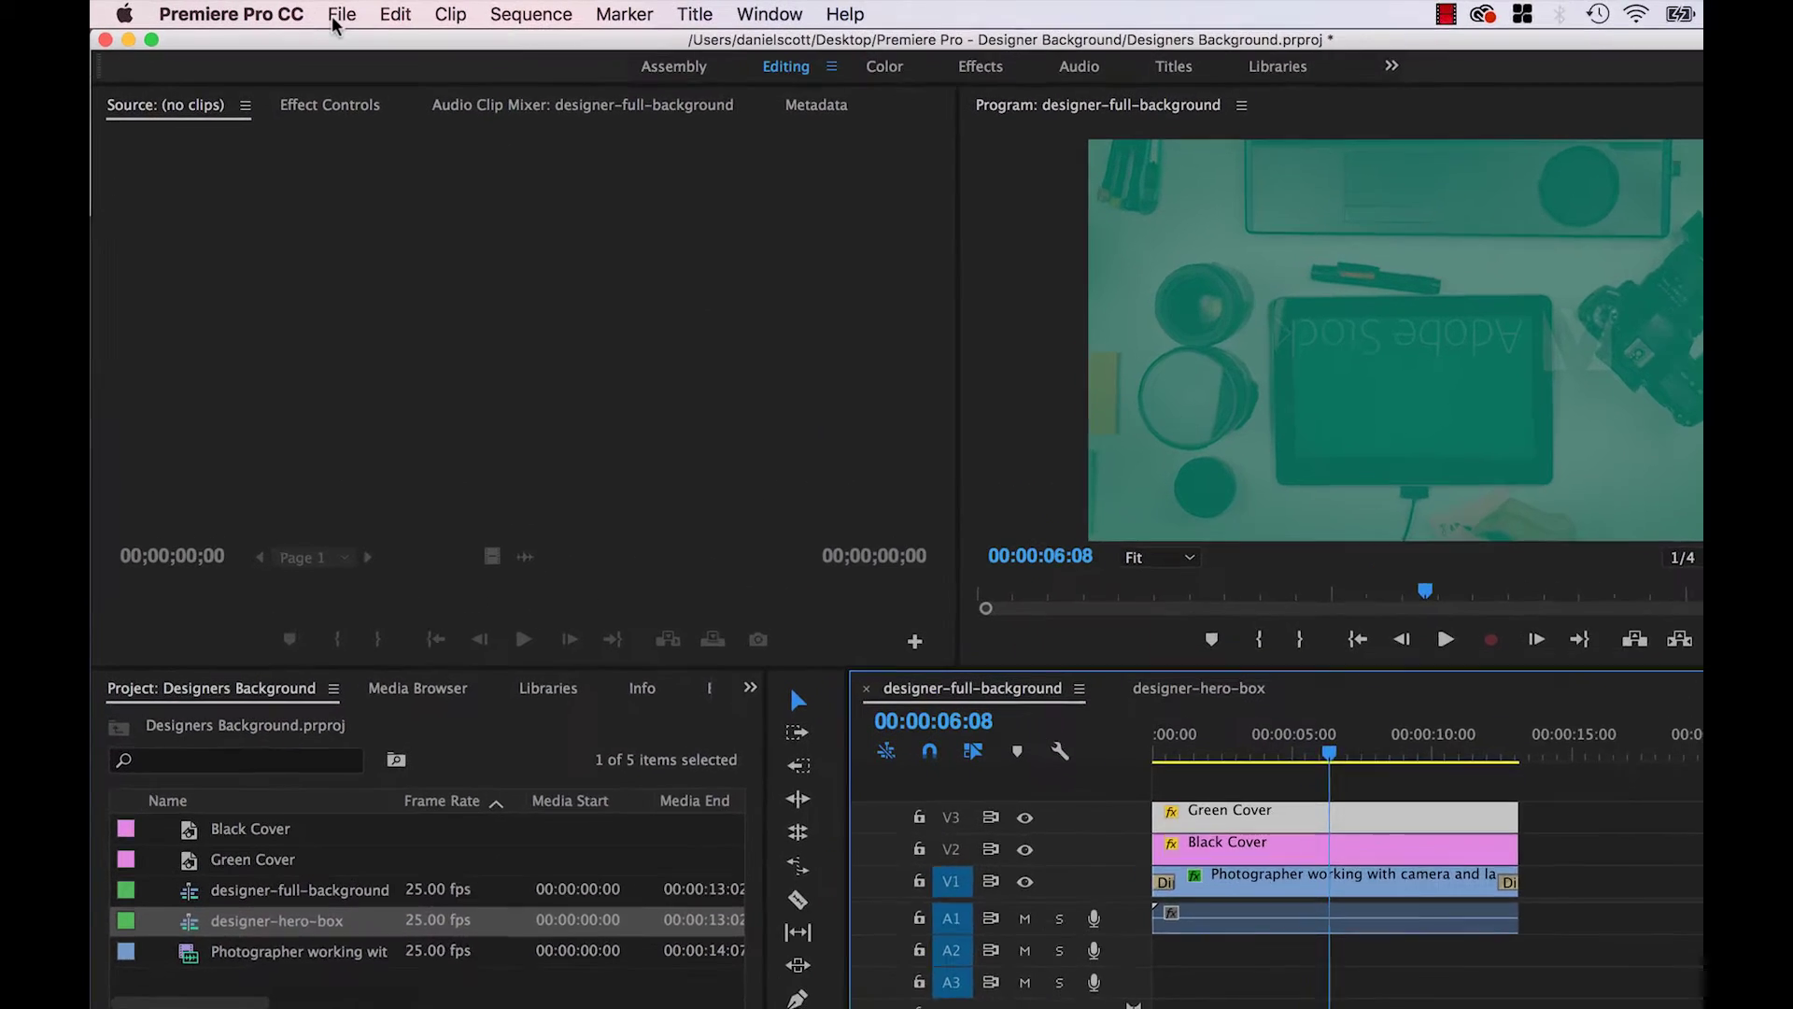
Activate the designer-full-background timeline and open its Export Settings with Cmd+M
left_click(309, 14)
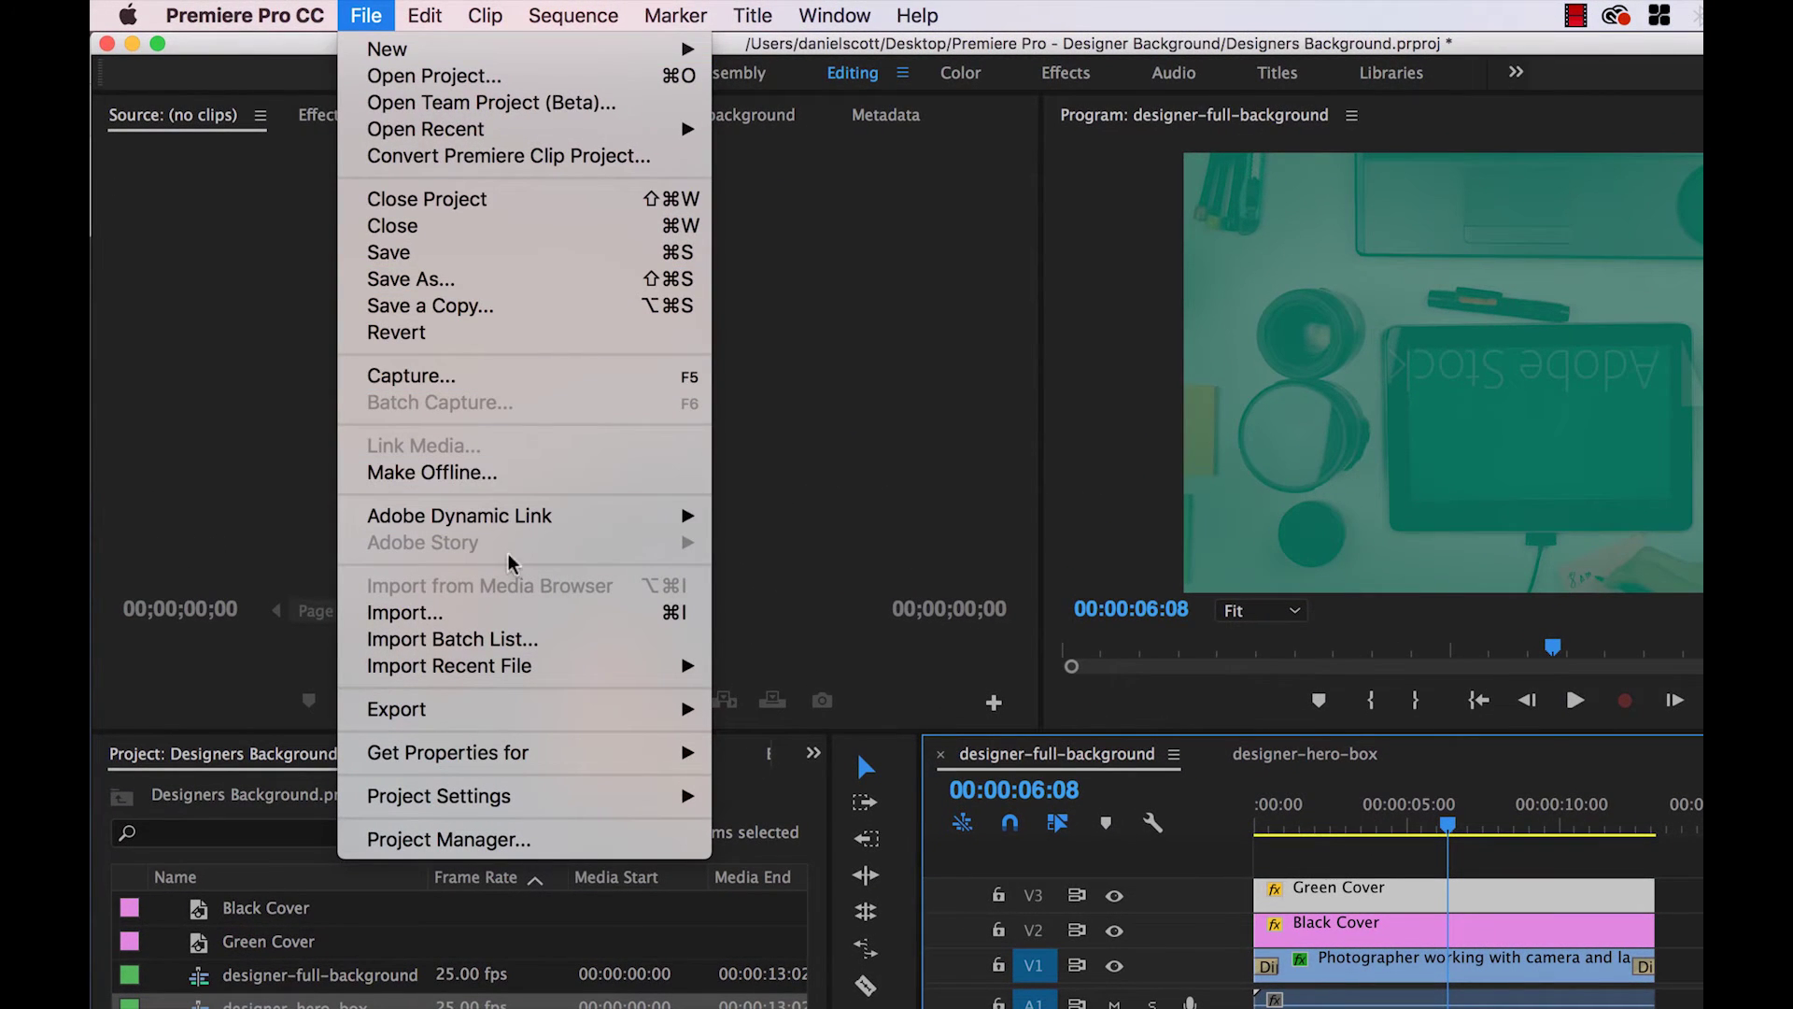
mouse_move(396, 563)
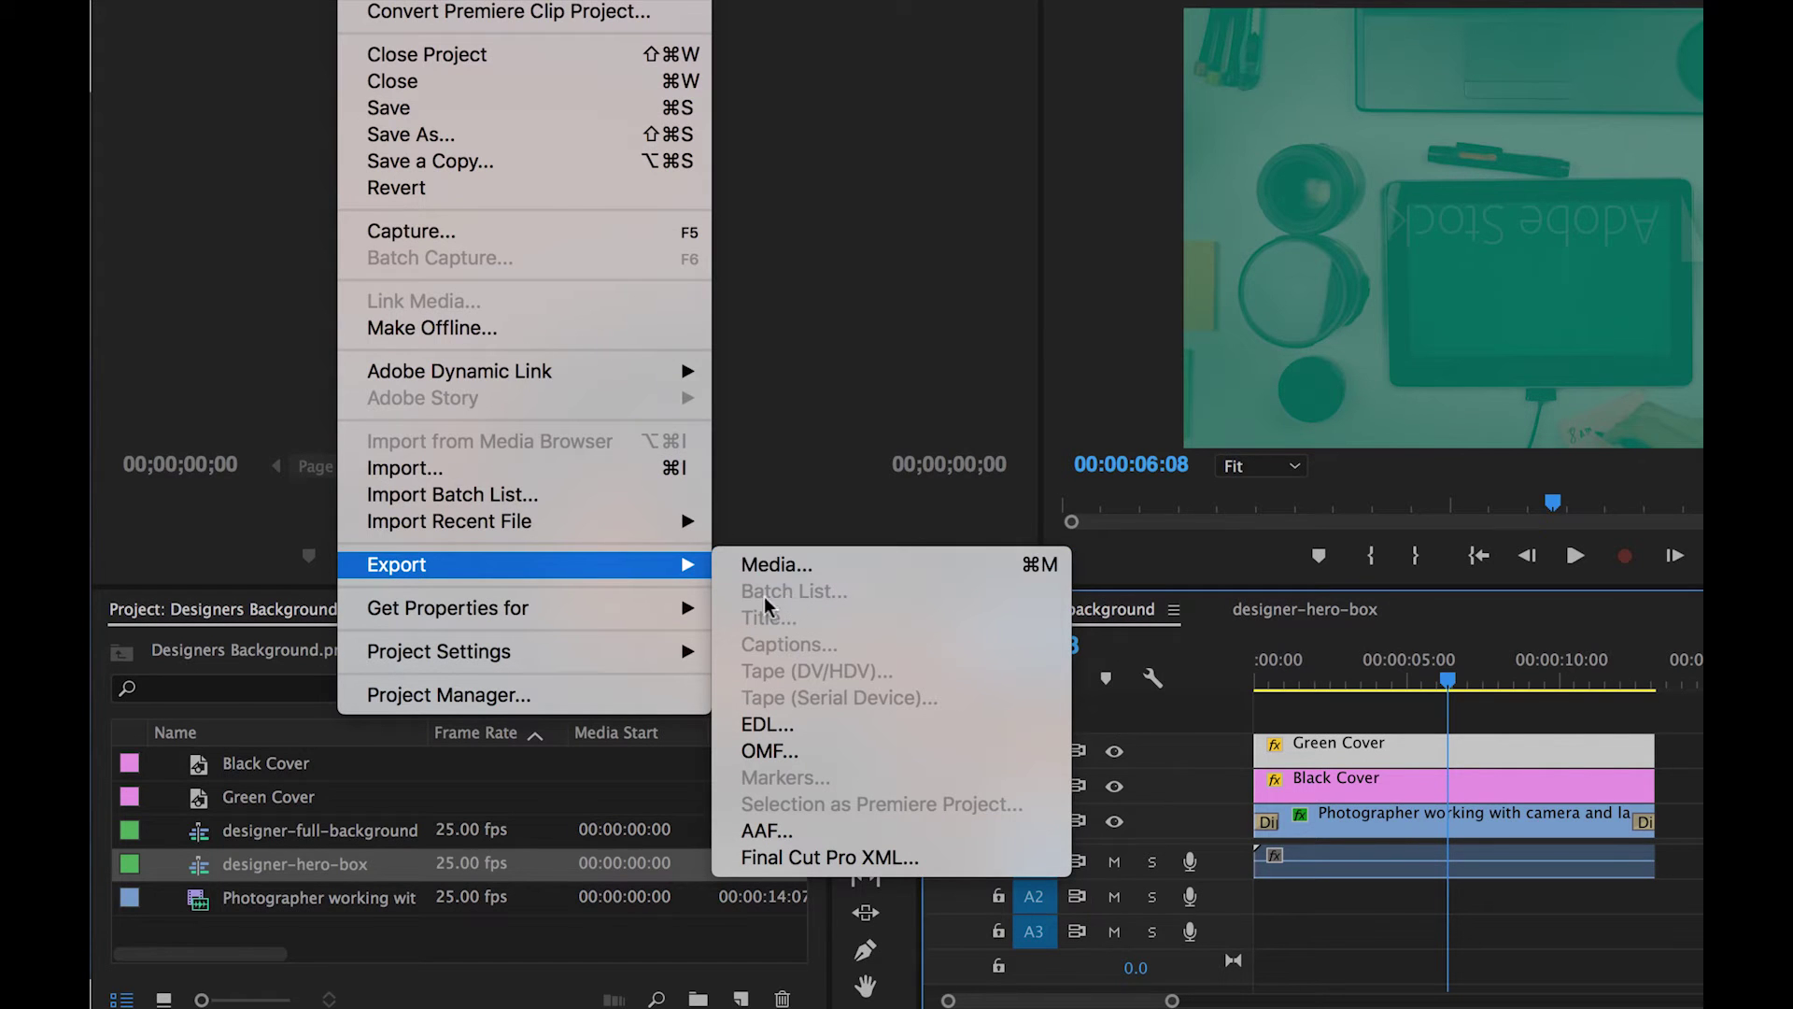
left_click(1461, 602)
left_click(1315, 609)
left_click(1078, 611)
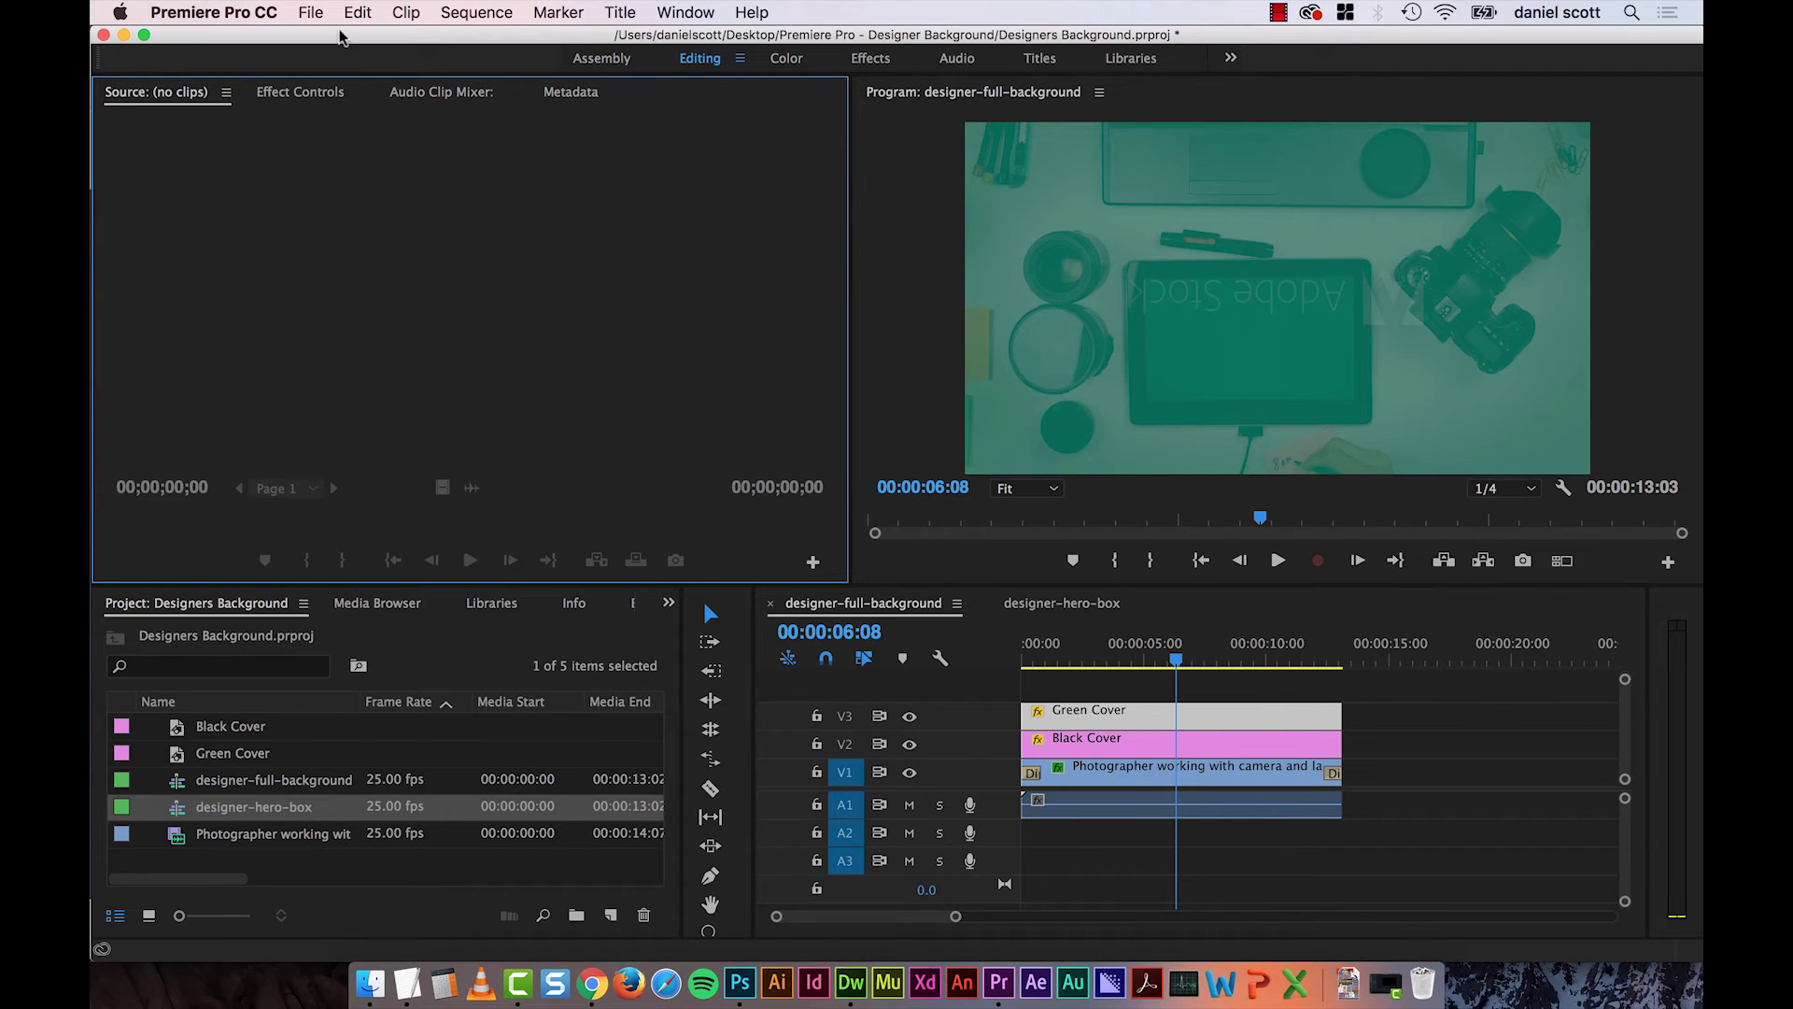
left_click(311, 17)
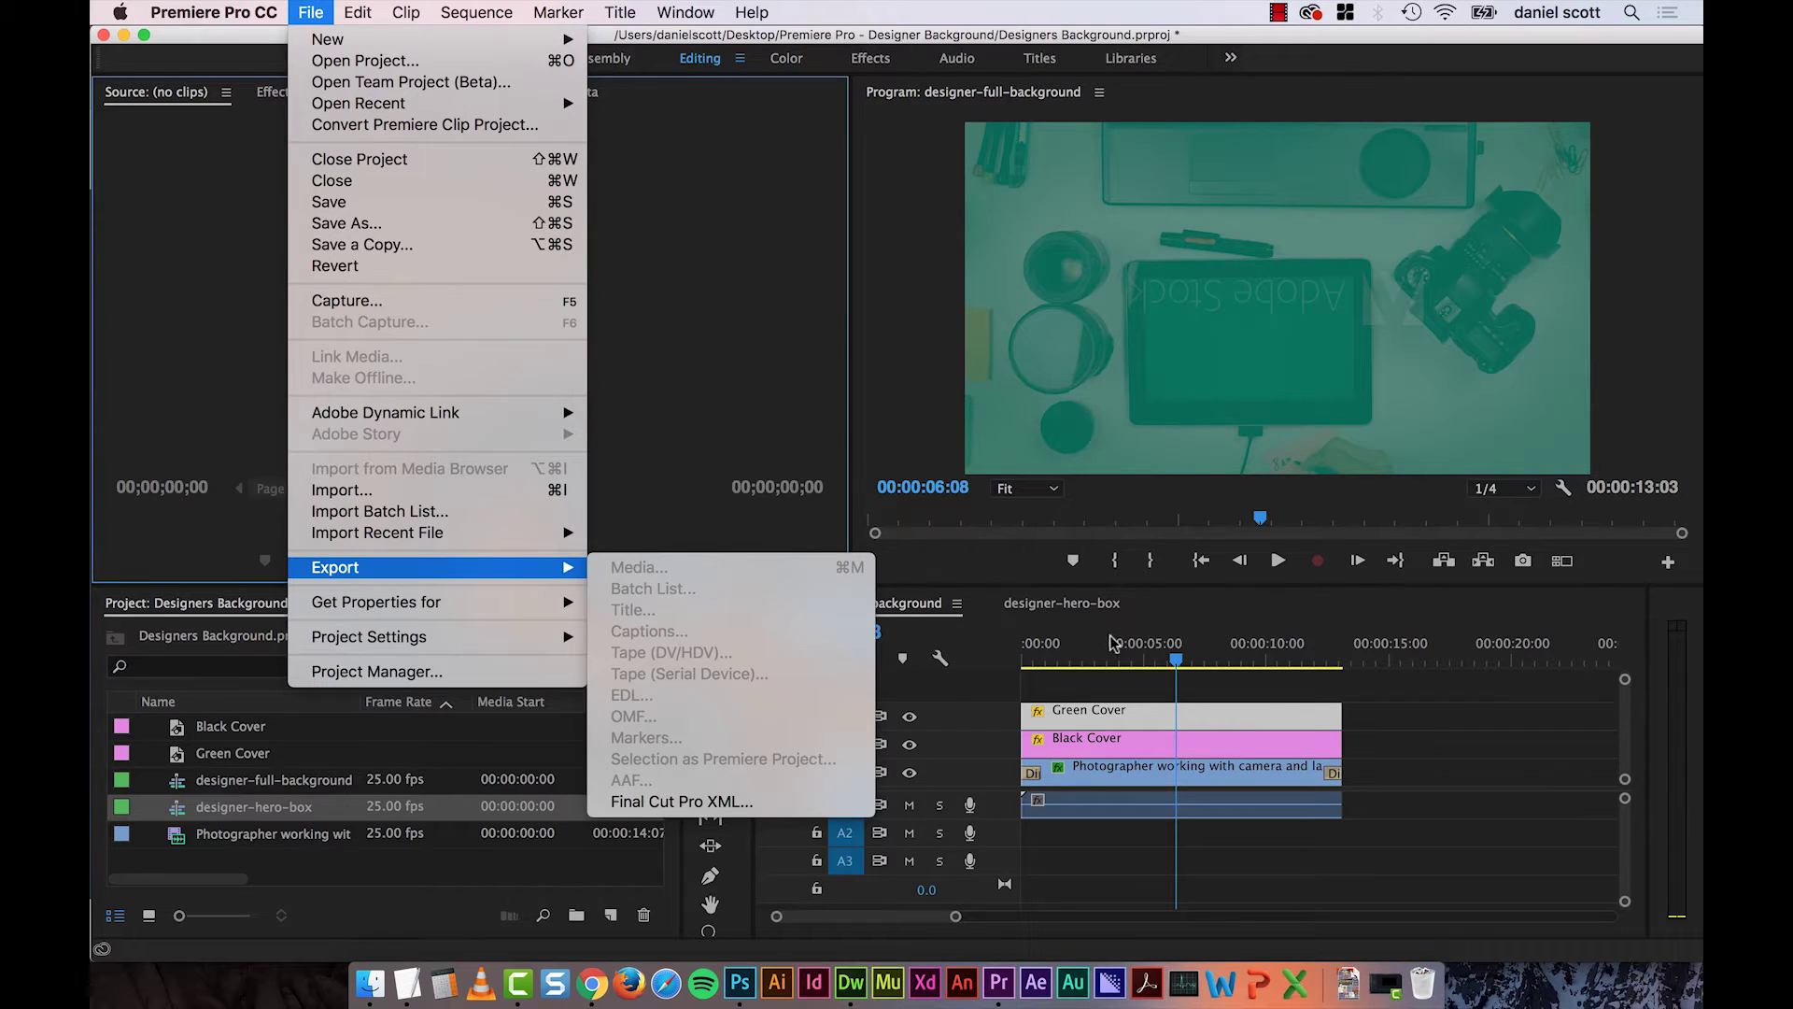
left_click(1030, 599)
left_click(1050, 605)
left_click(866, 611)
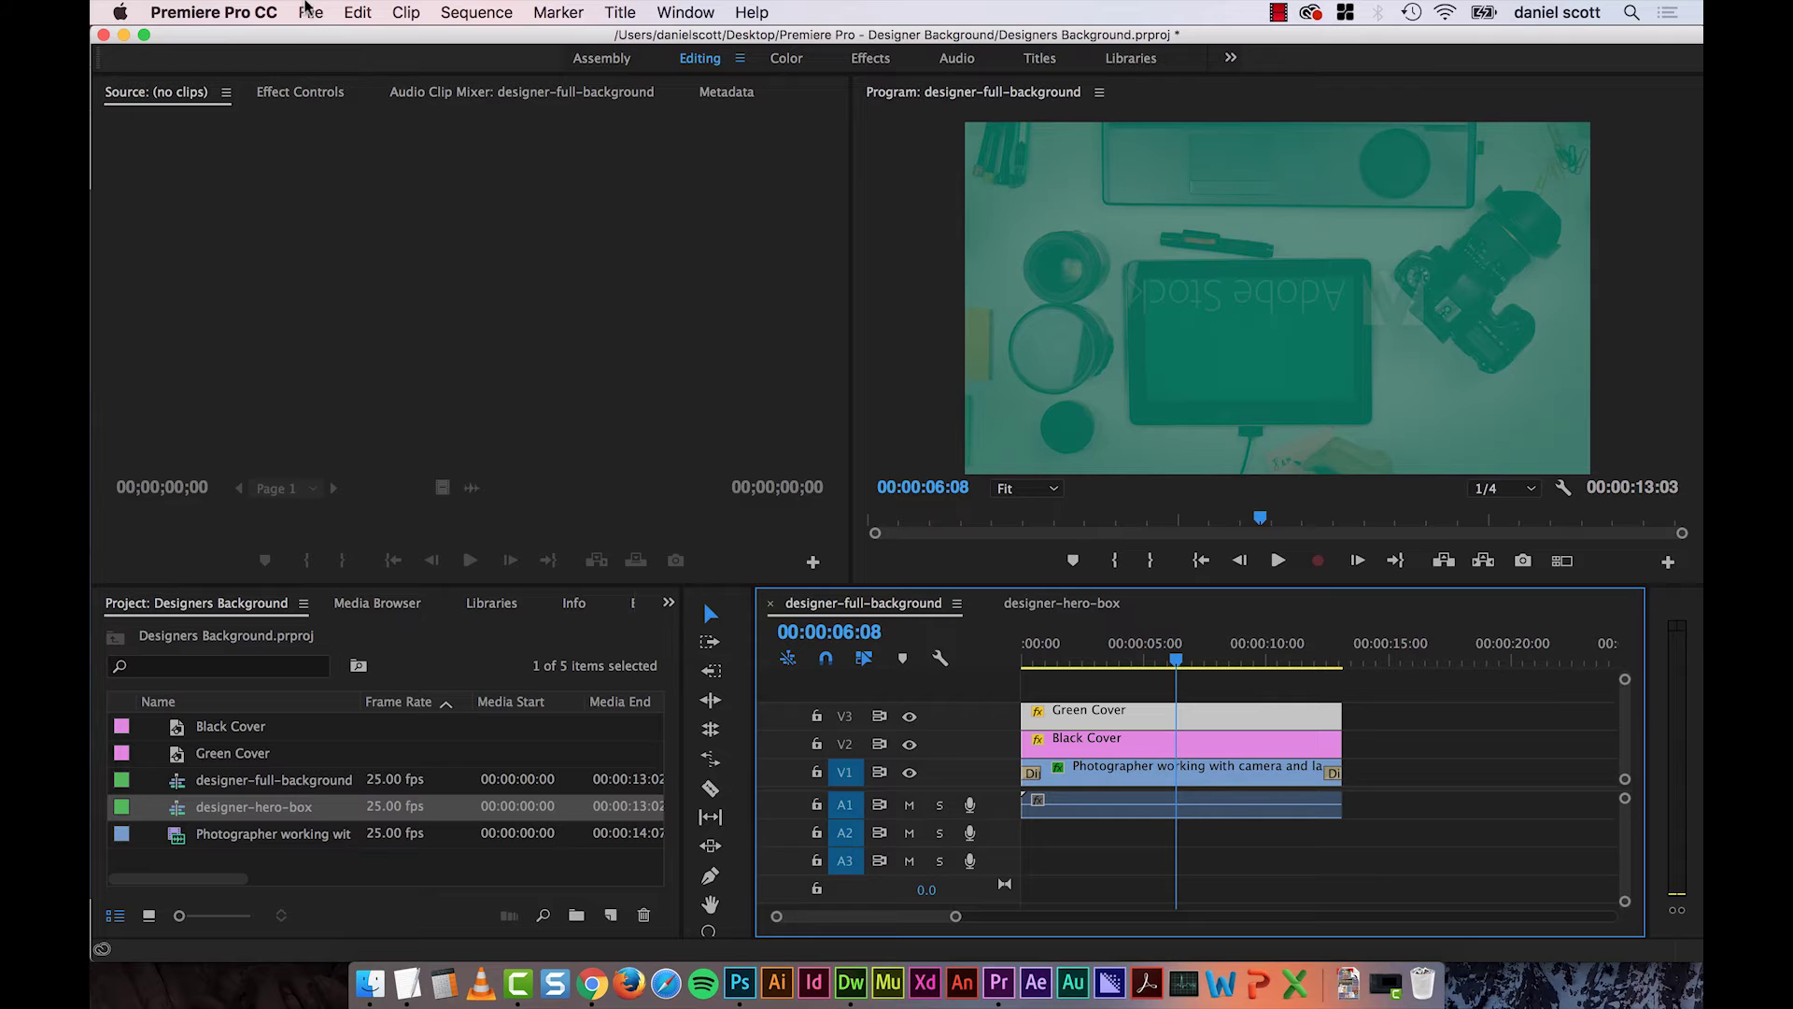
key("super+m")
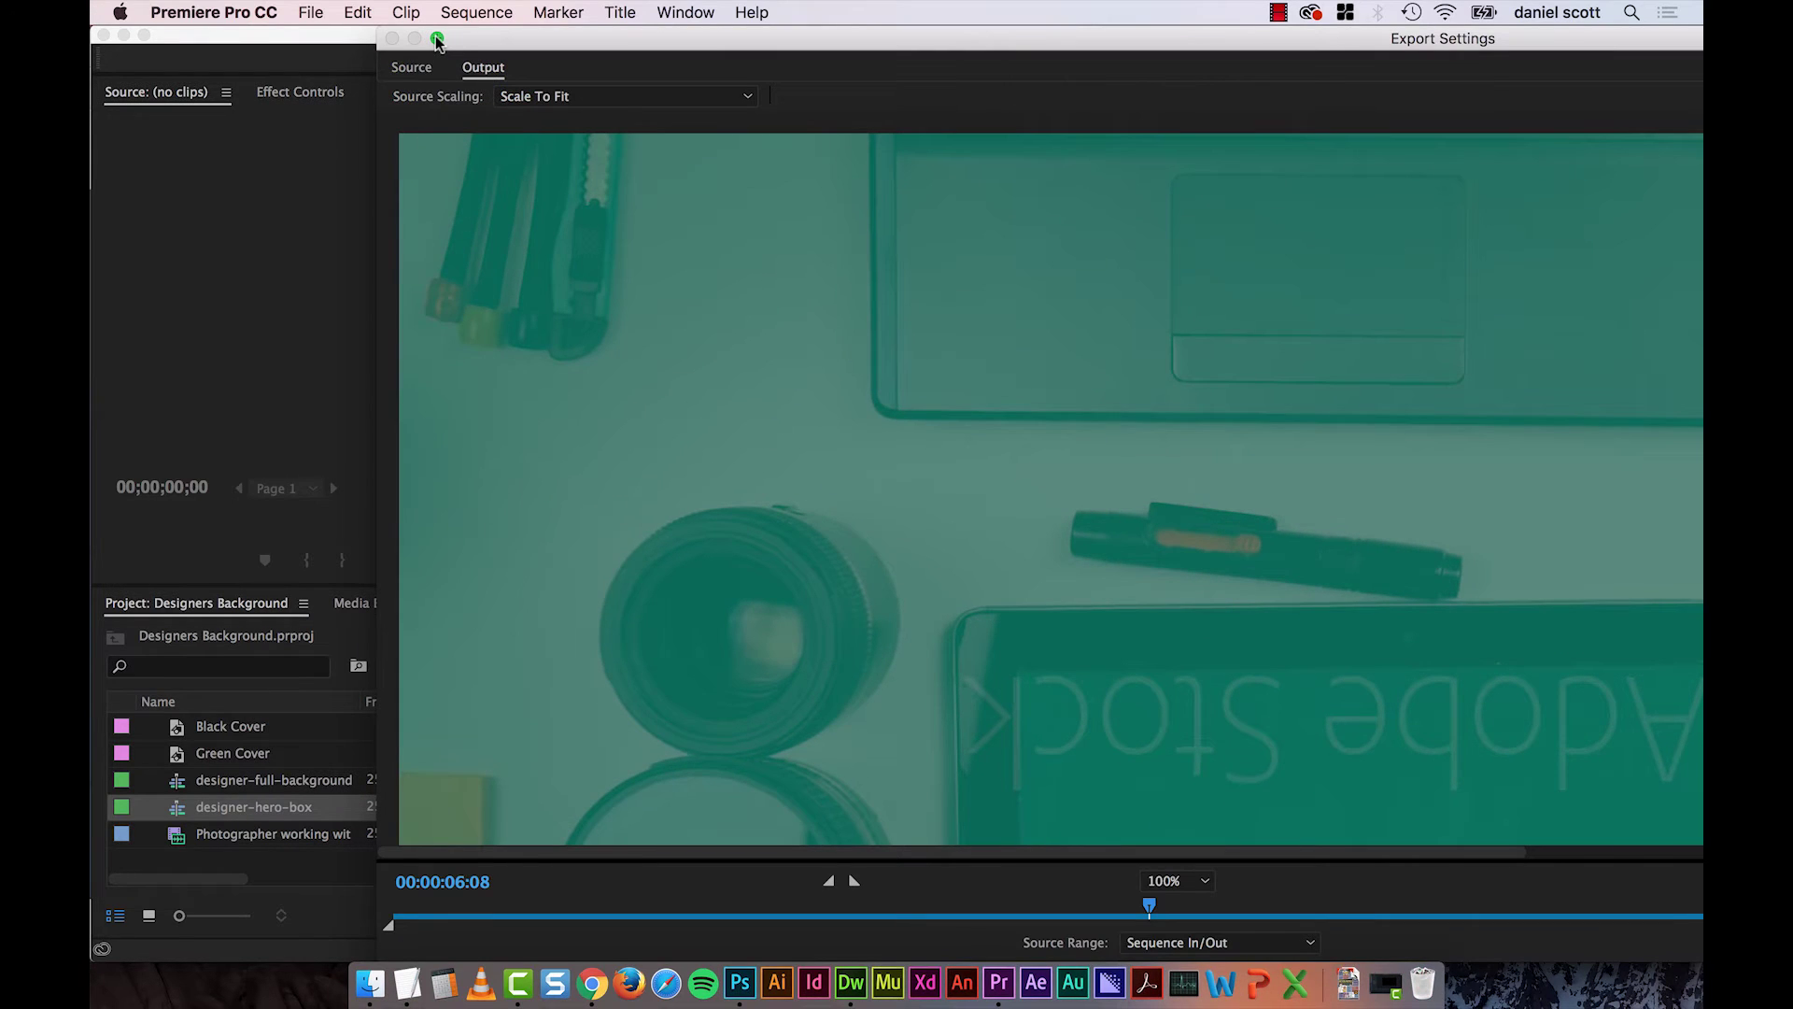
Maximise the Export Settings window to full size
left_click(436, 38)
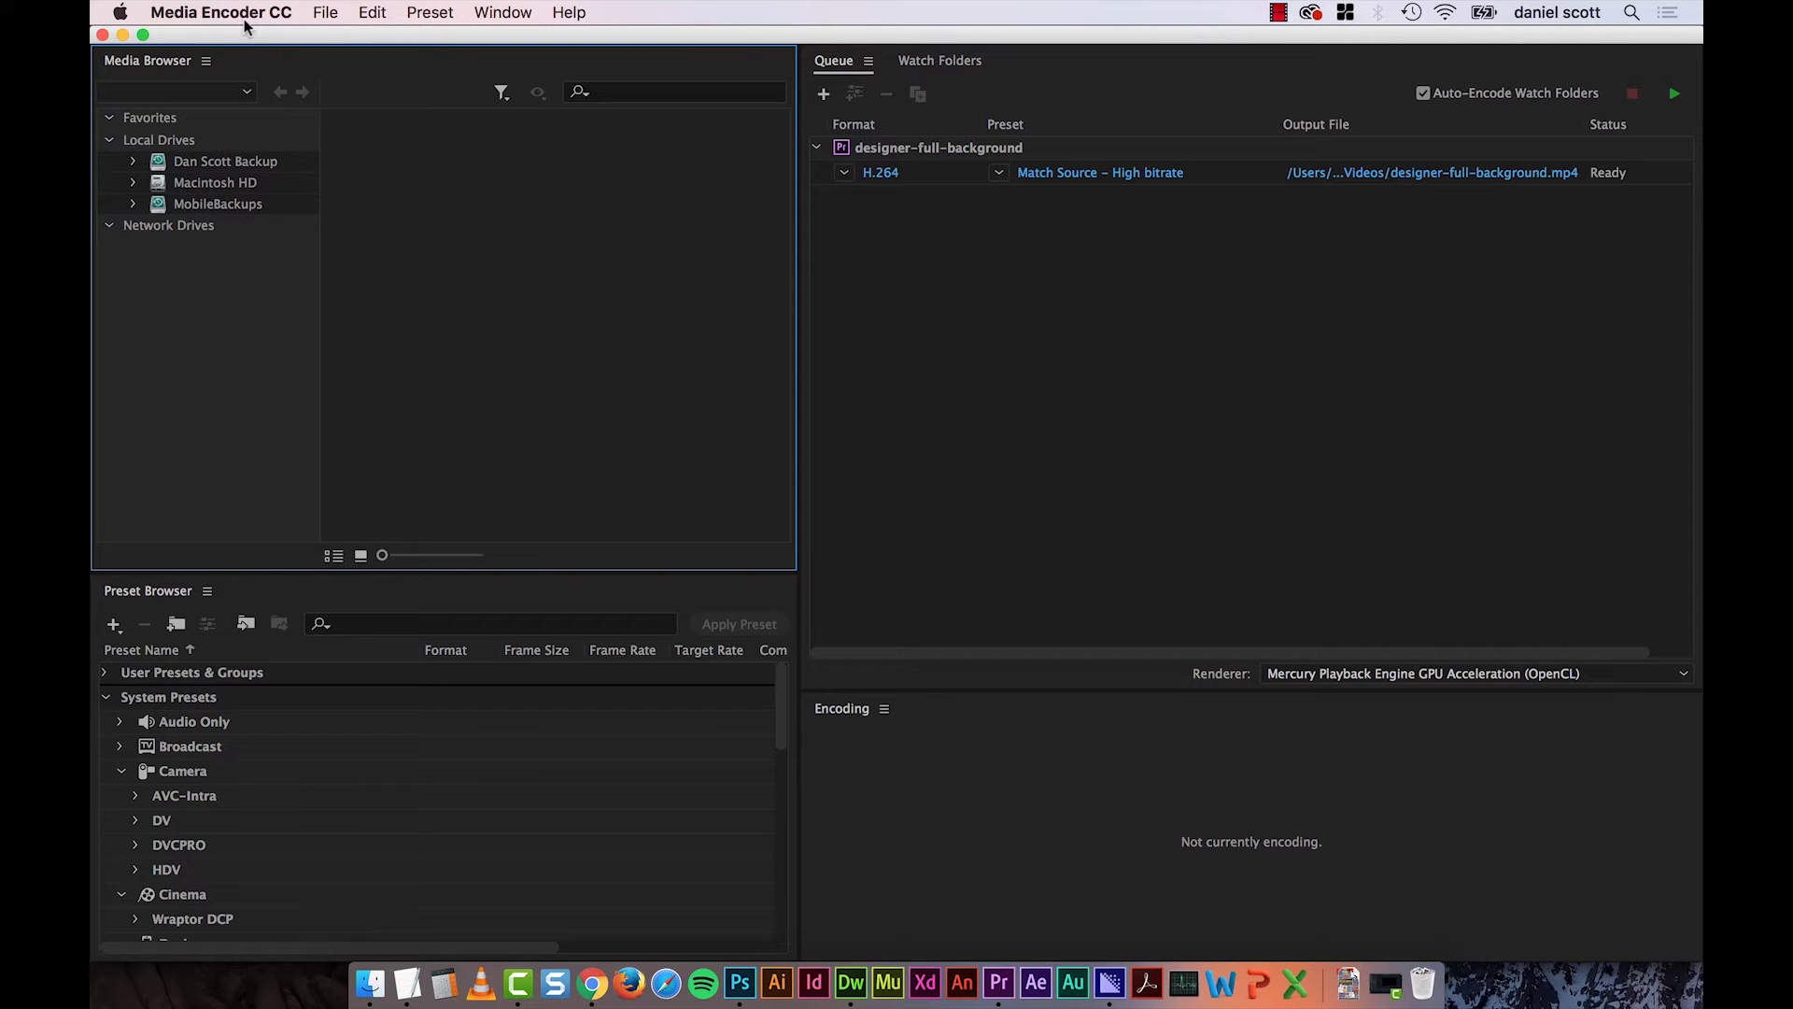
left_click(1064, 178)
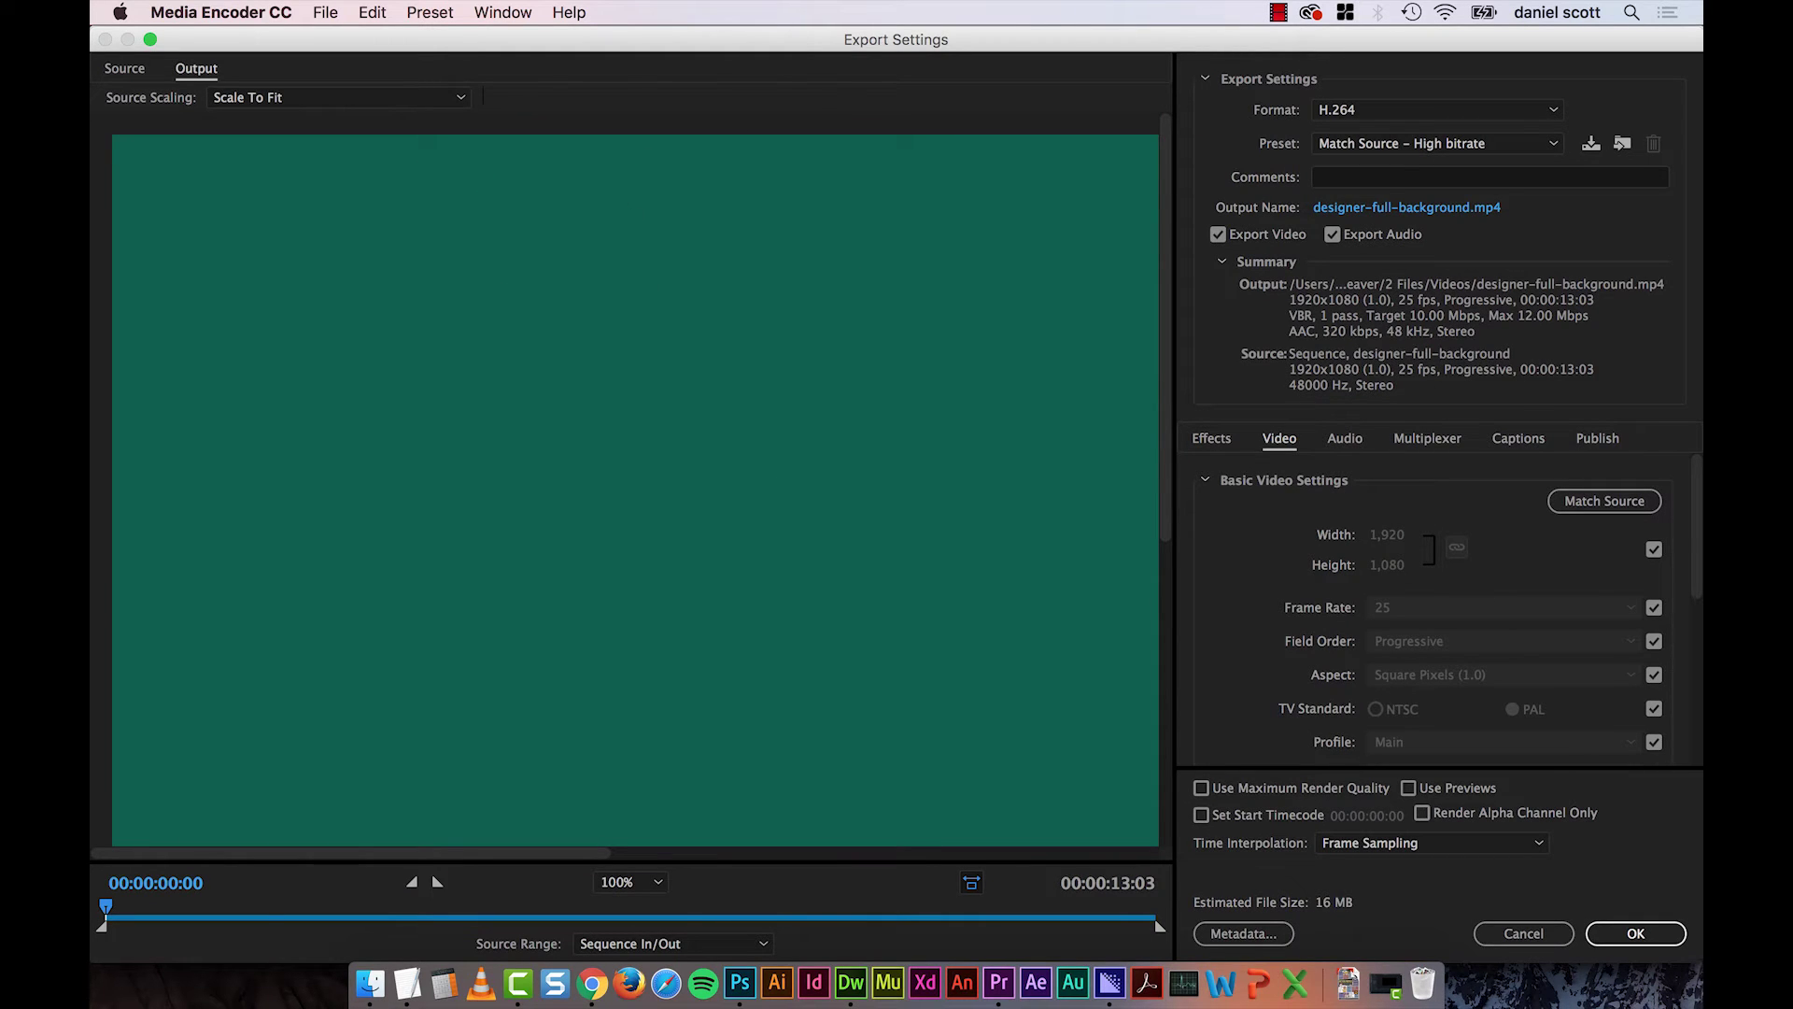
left_click(1523, 933)
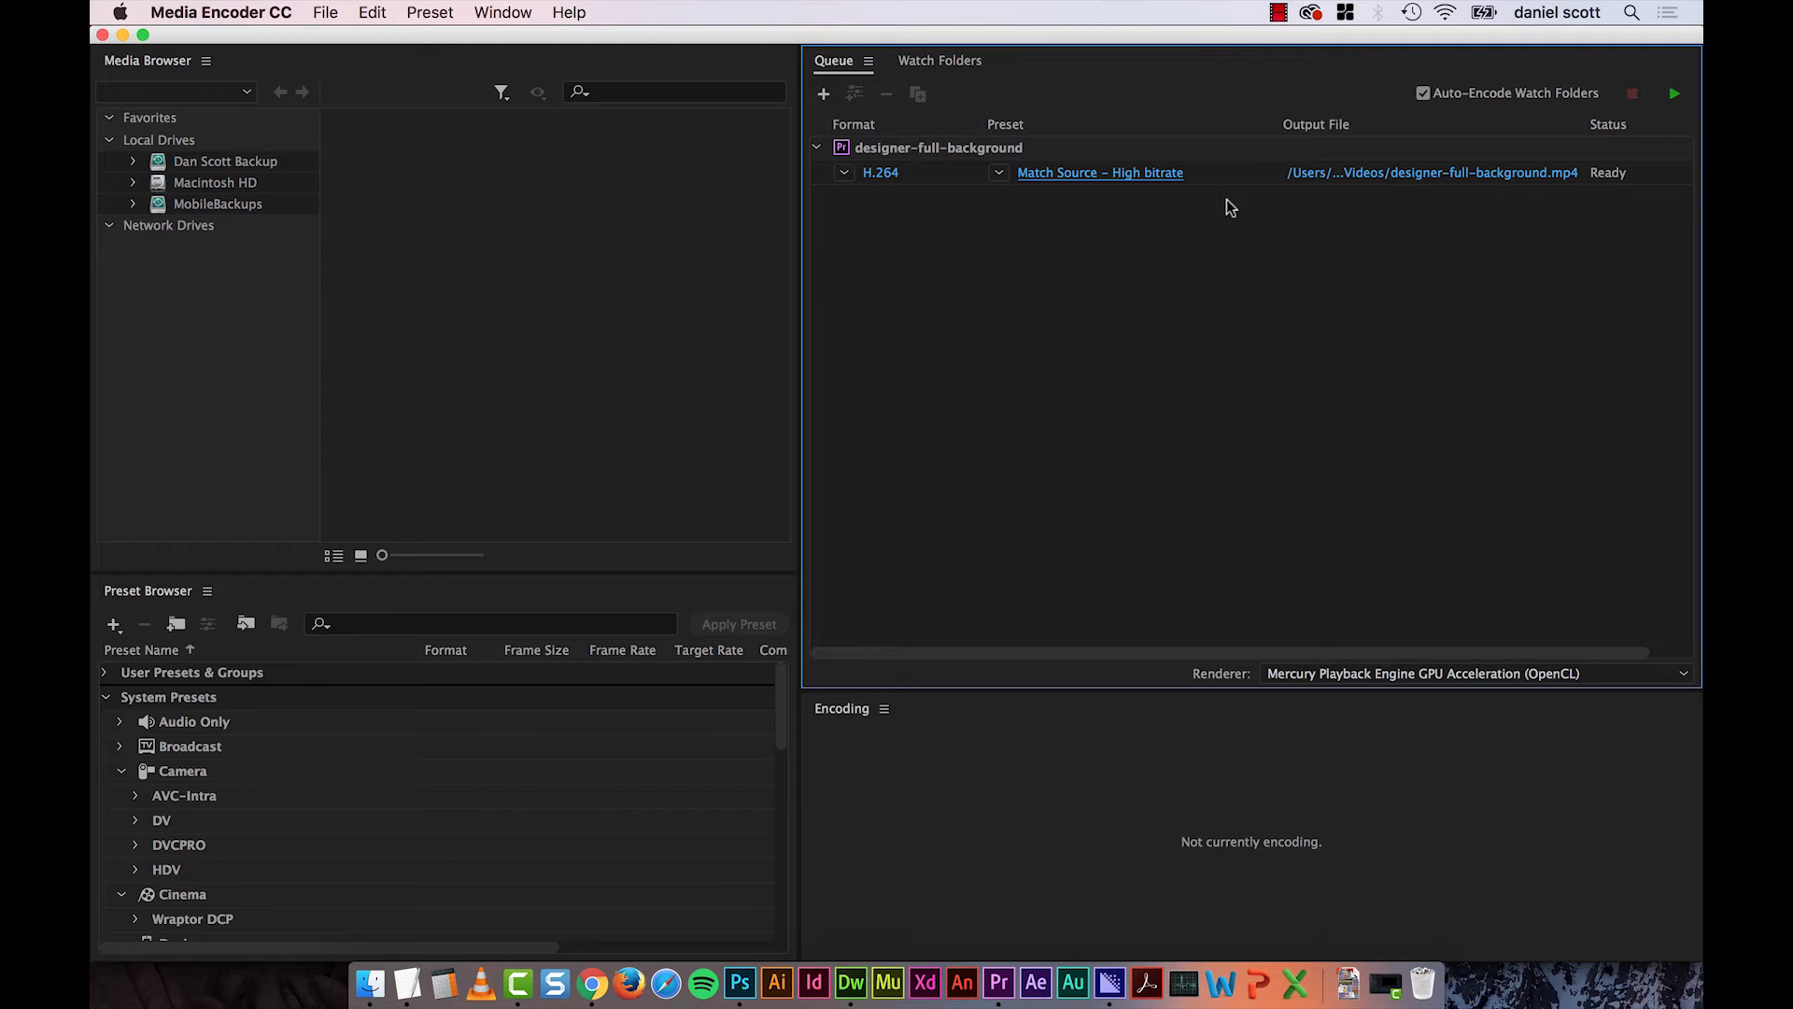
left_click(844, 172)
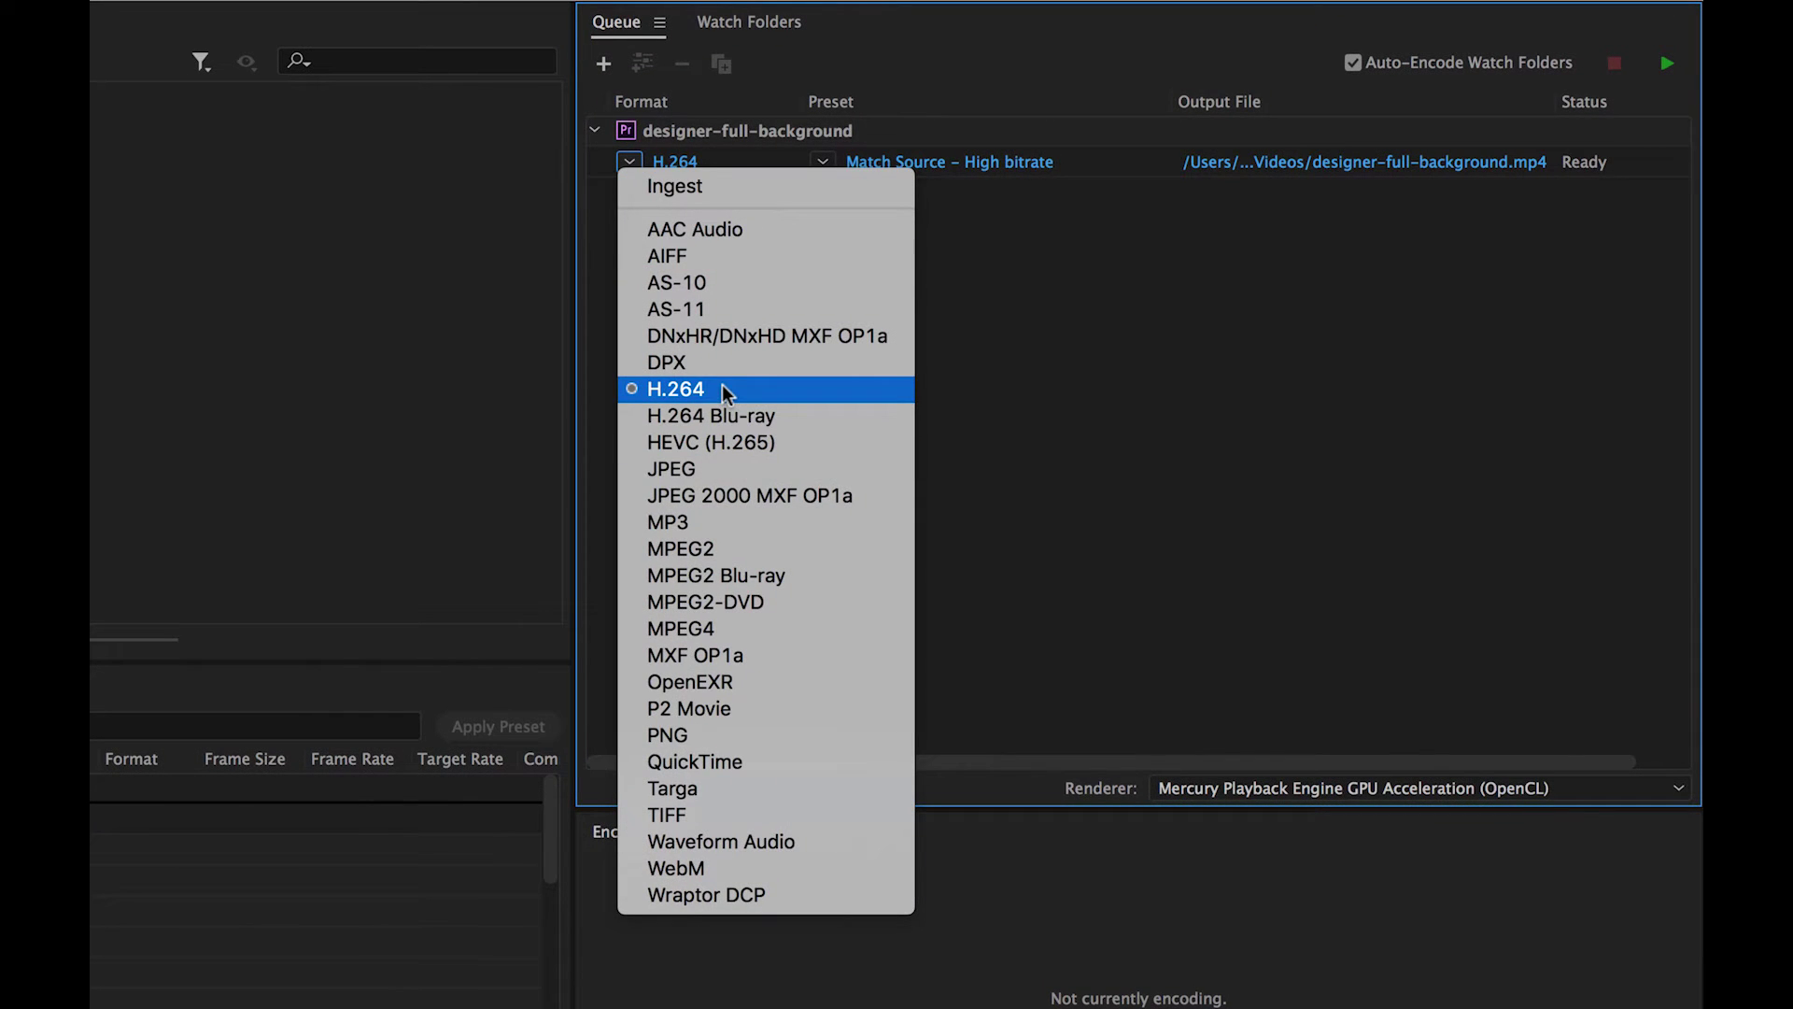
left_click(691, 628)
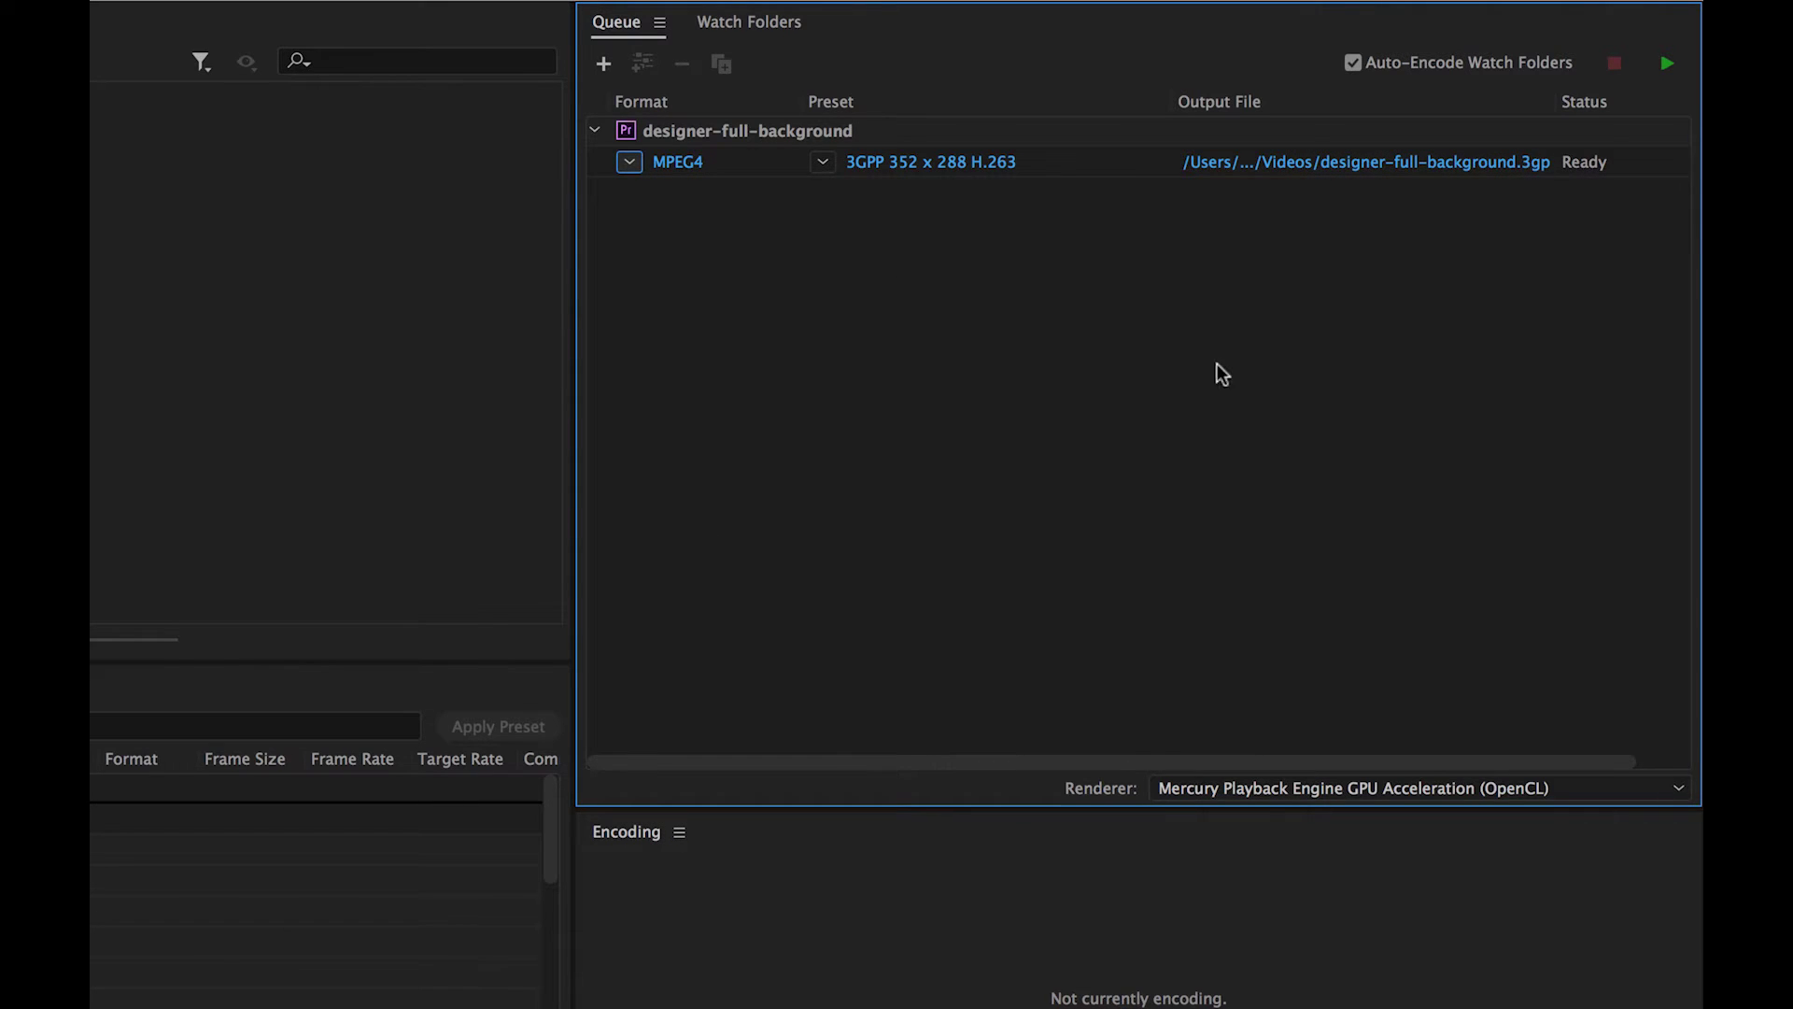
left_click(655, 162)
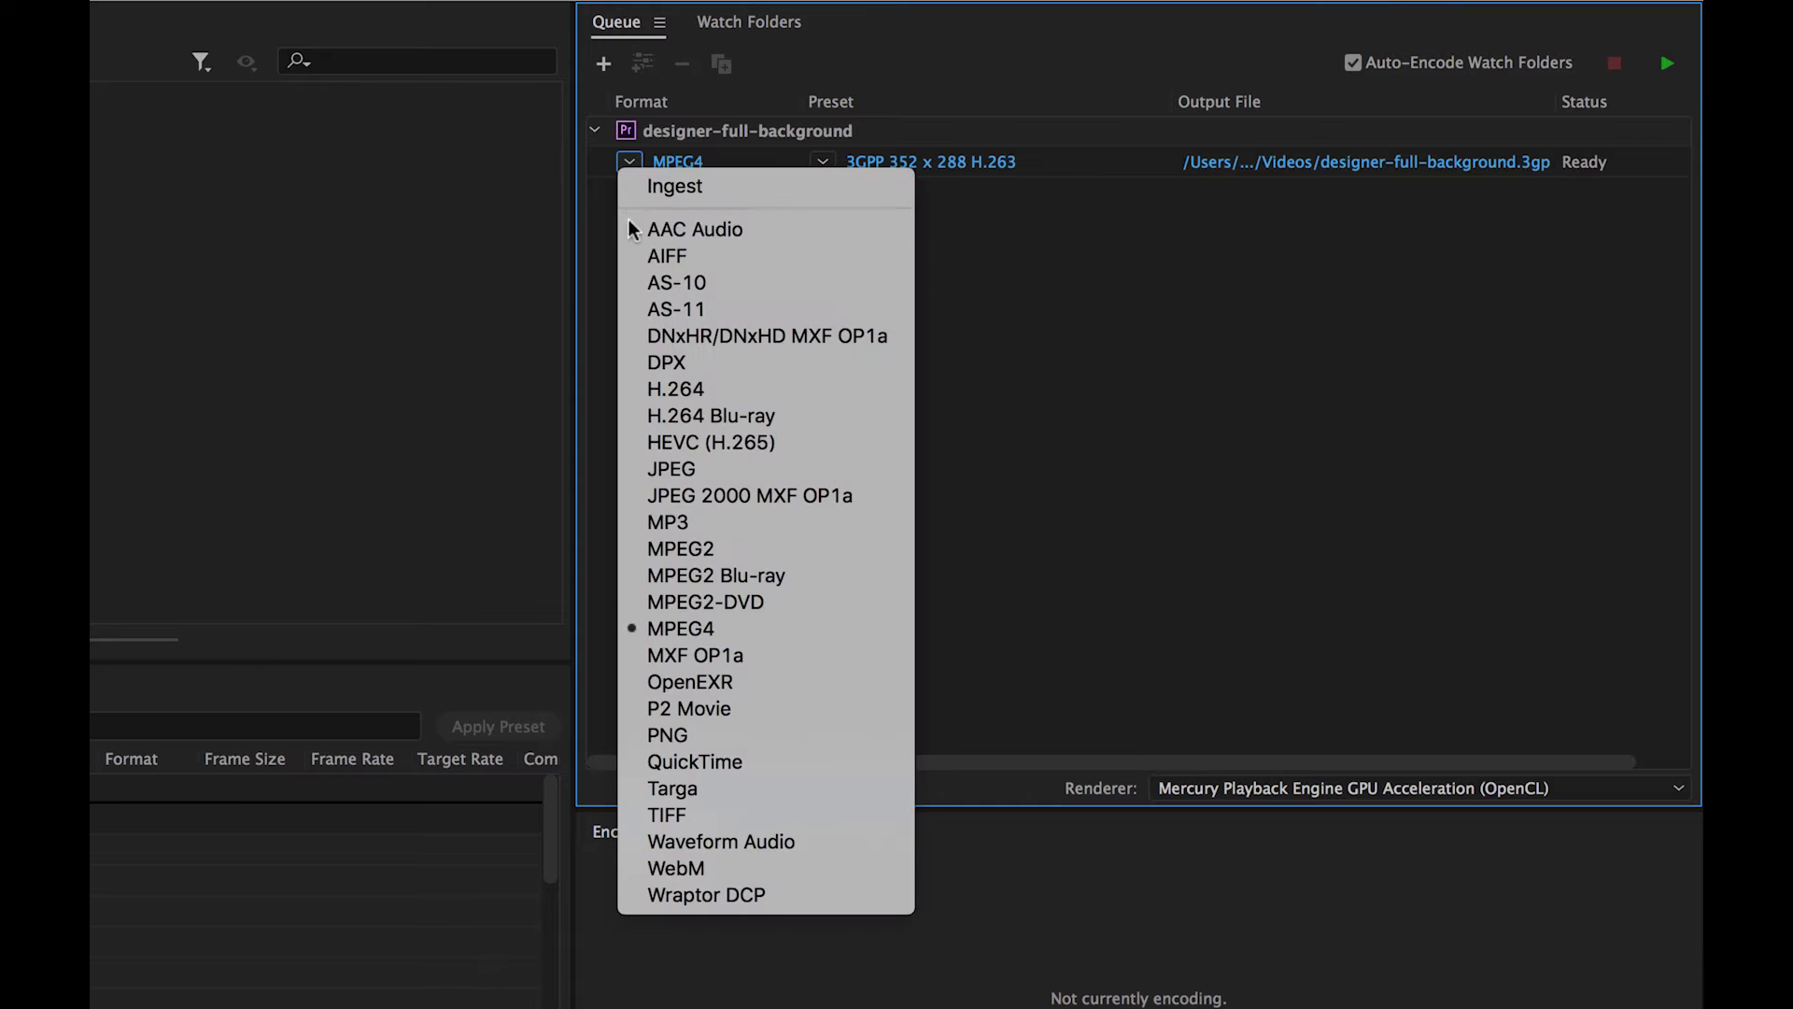
left_click(670, 391)
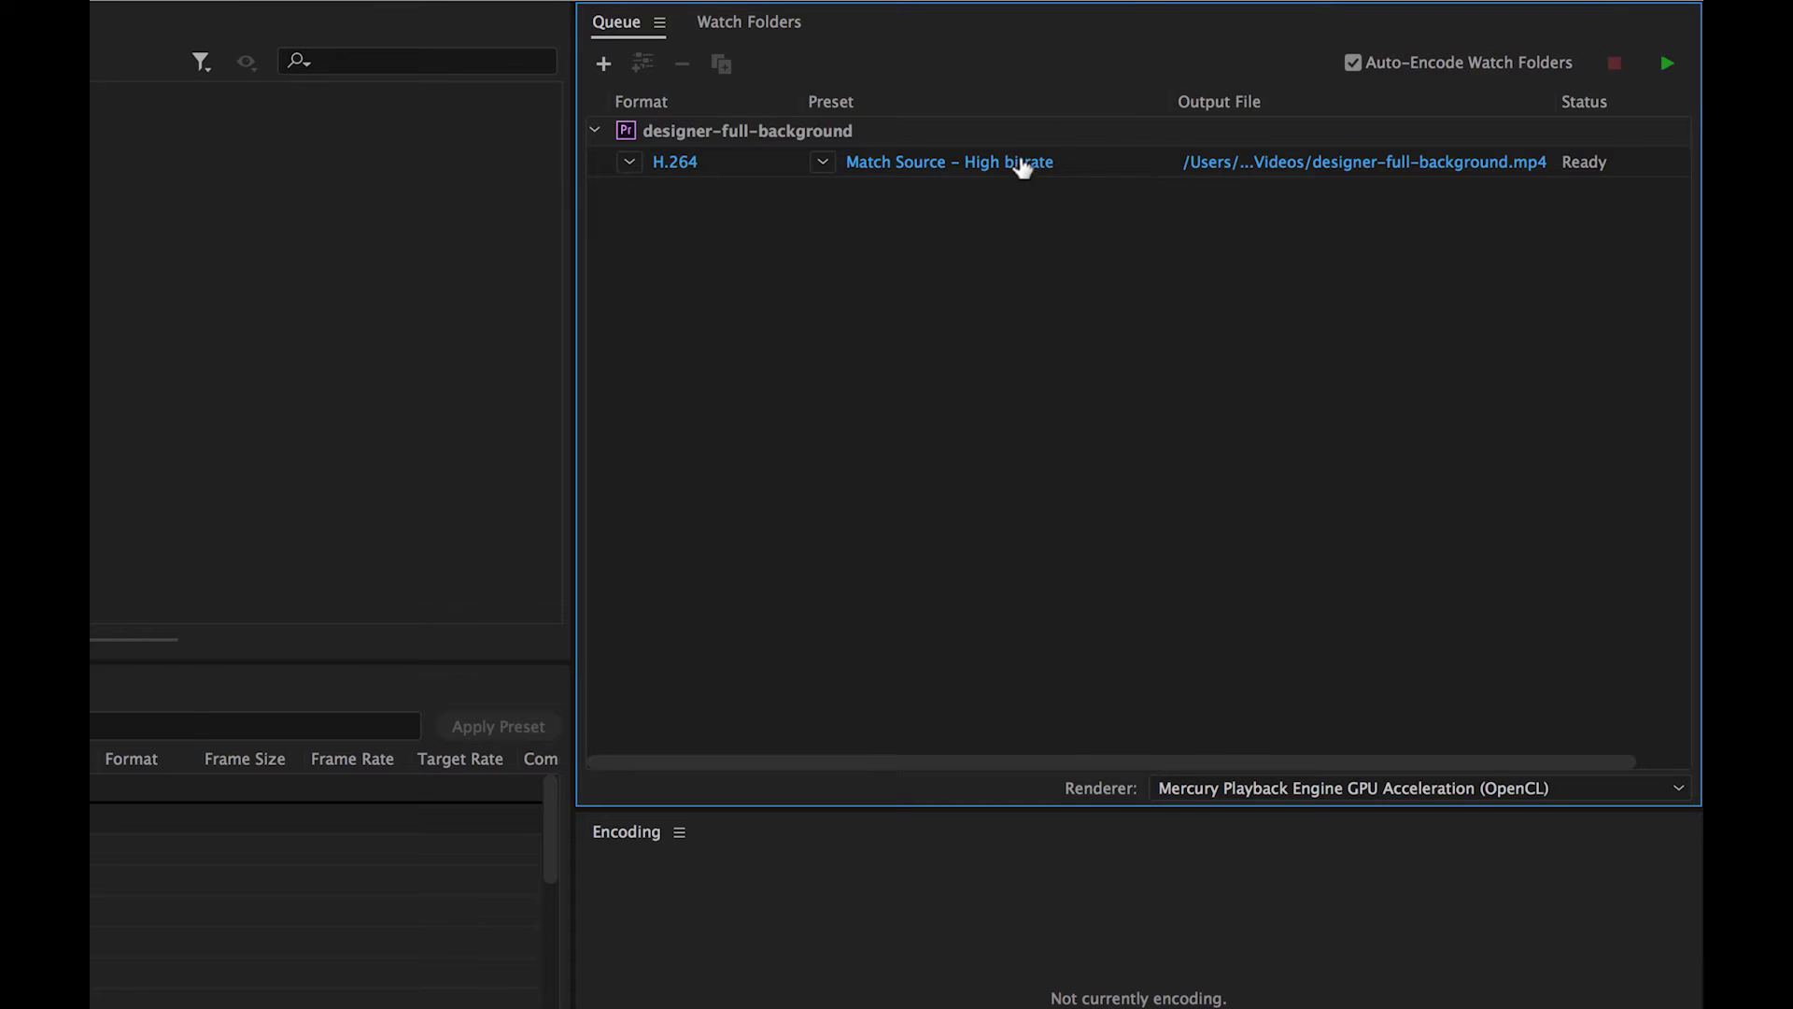
Start importing a preset for the queued item from Desktop > Video Background - Exercise Files
left_click(1040, 273)
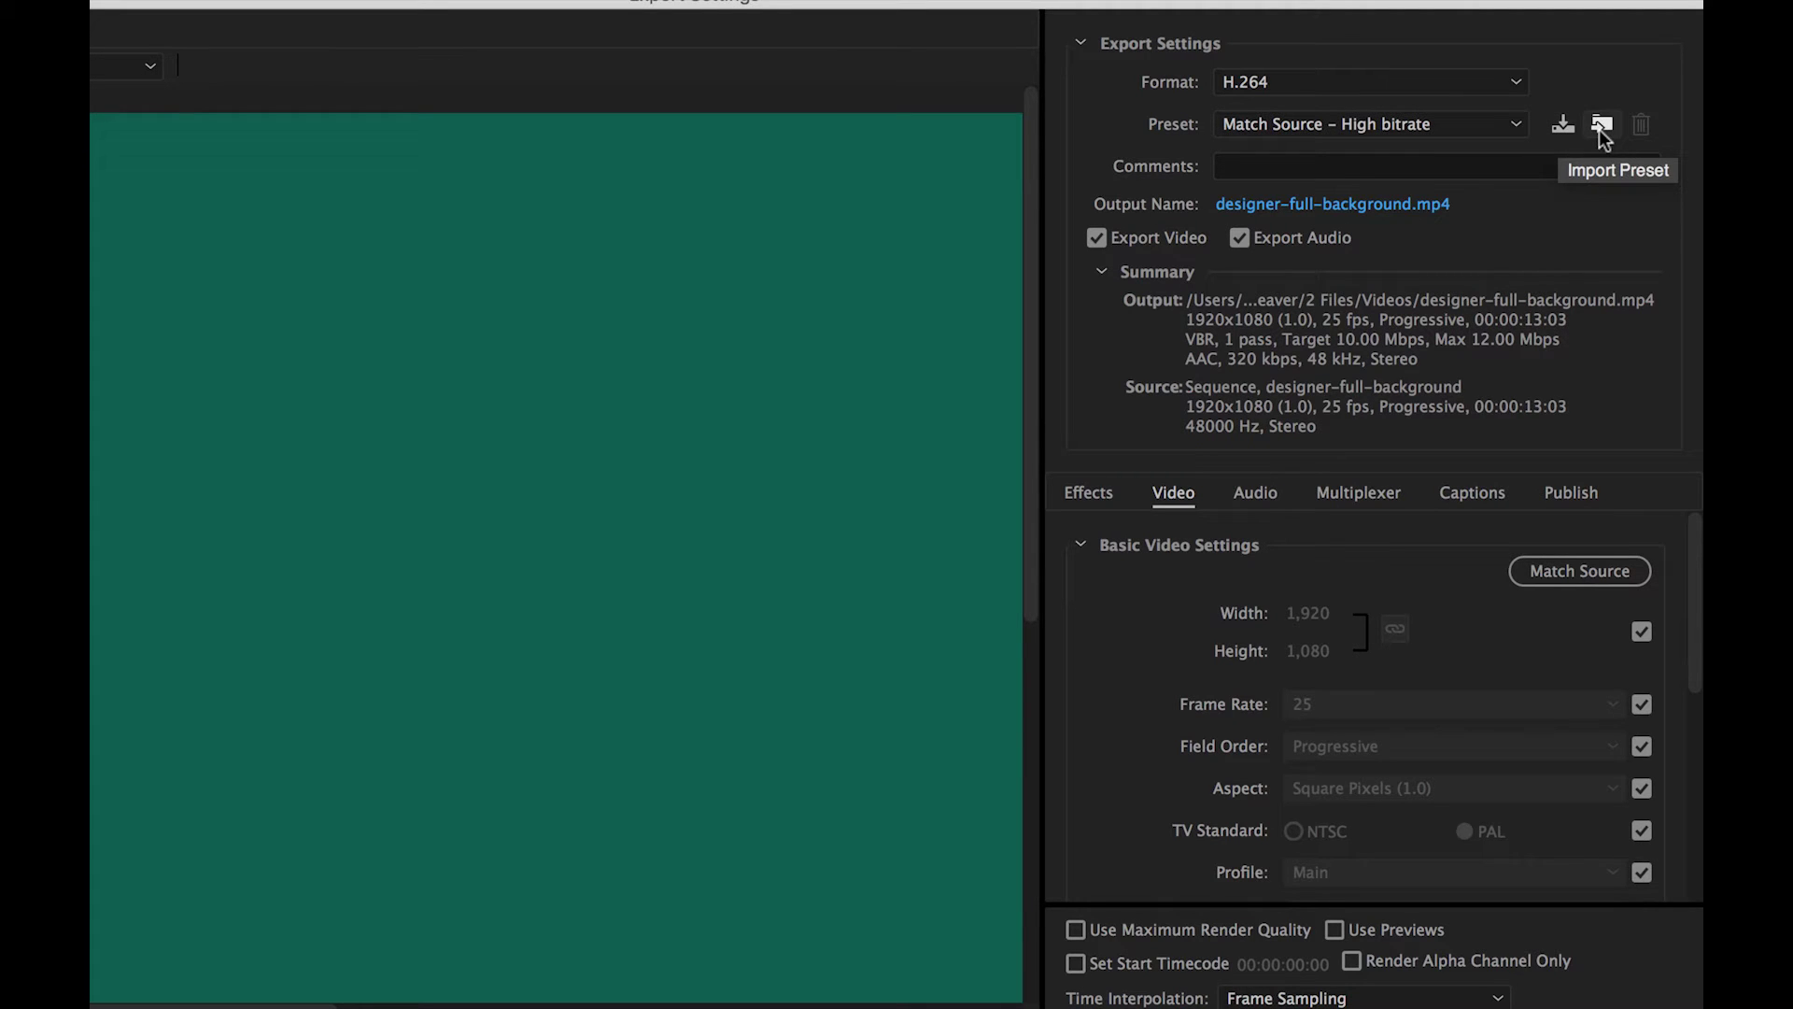
left_click(1599, 129)
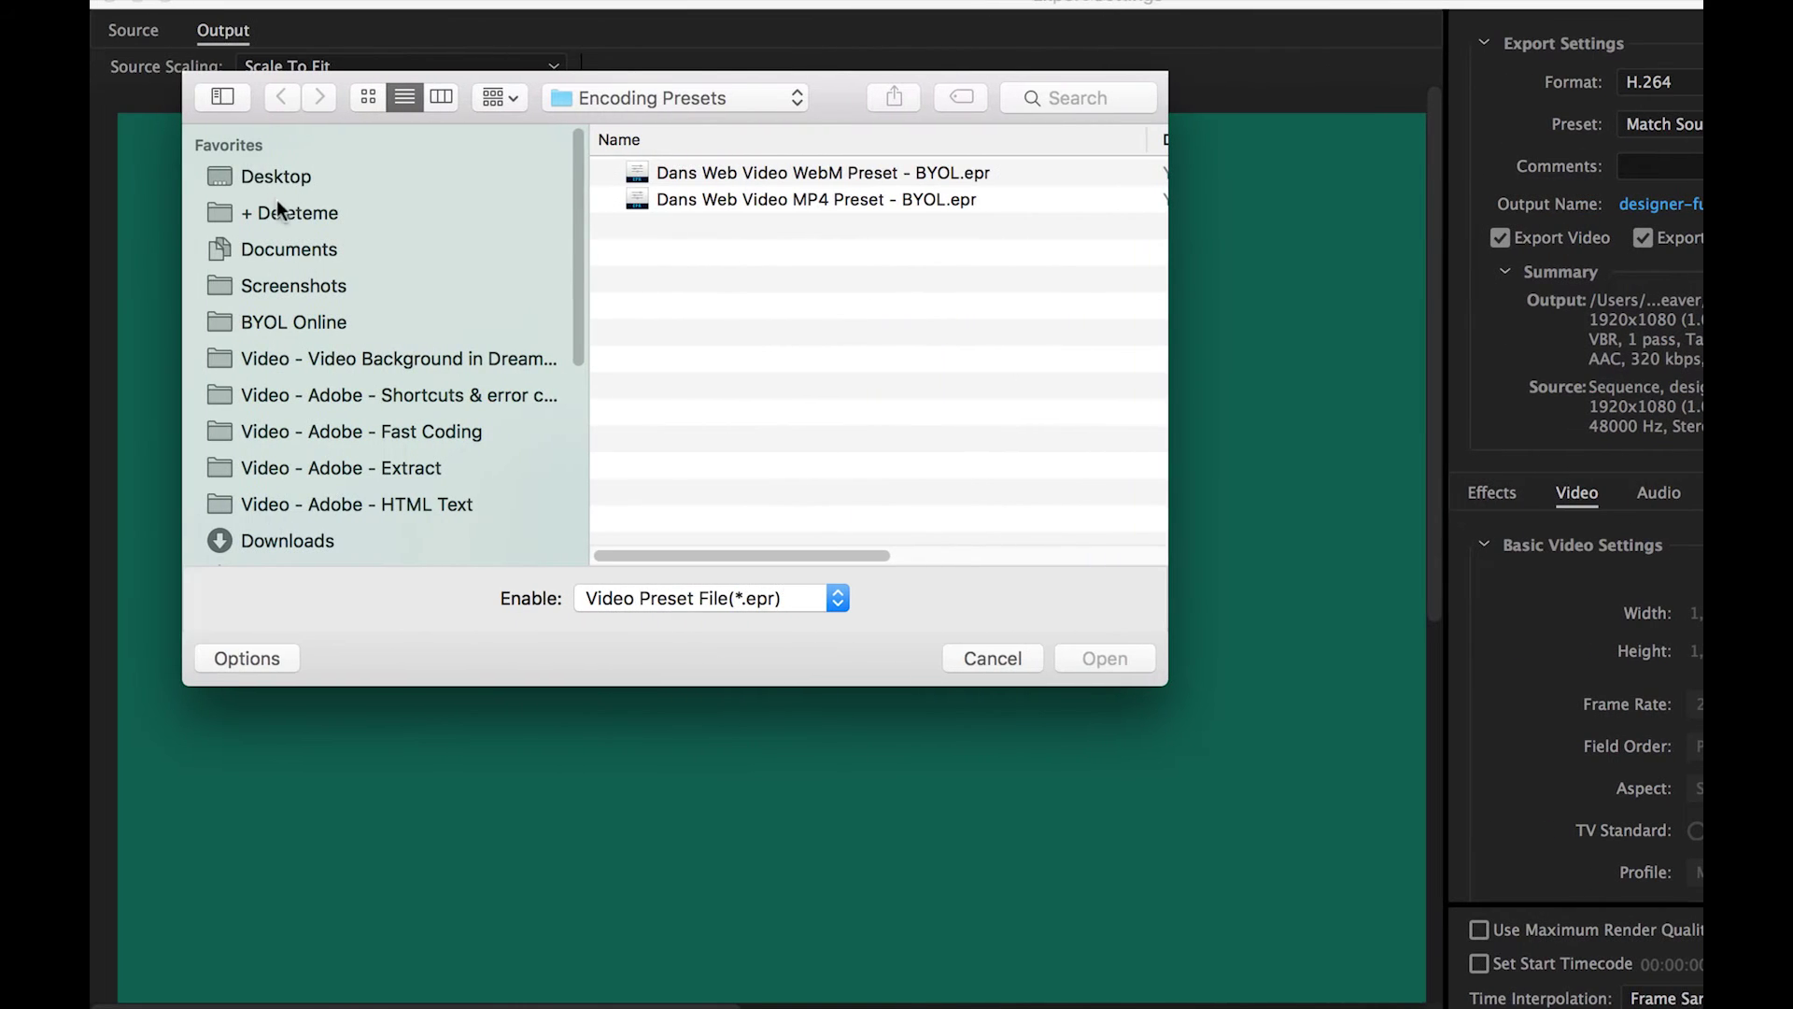
key("super+shift+d")
double_click(724, 189)
Import Dans Web Video MP4 Preset - BYOL.epr from Encoding Presets and keep it selected
left_click(603, 178)
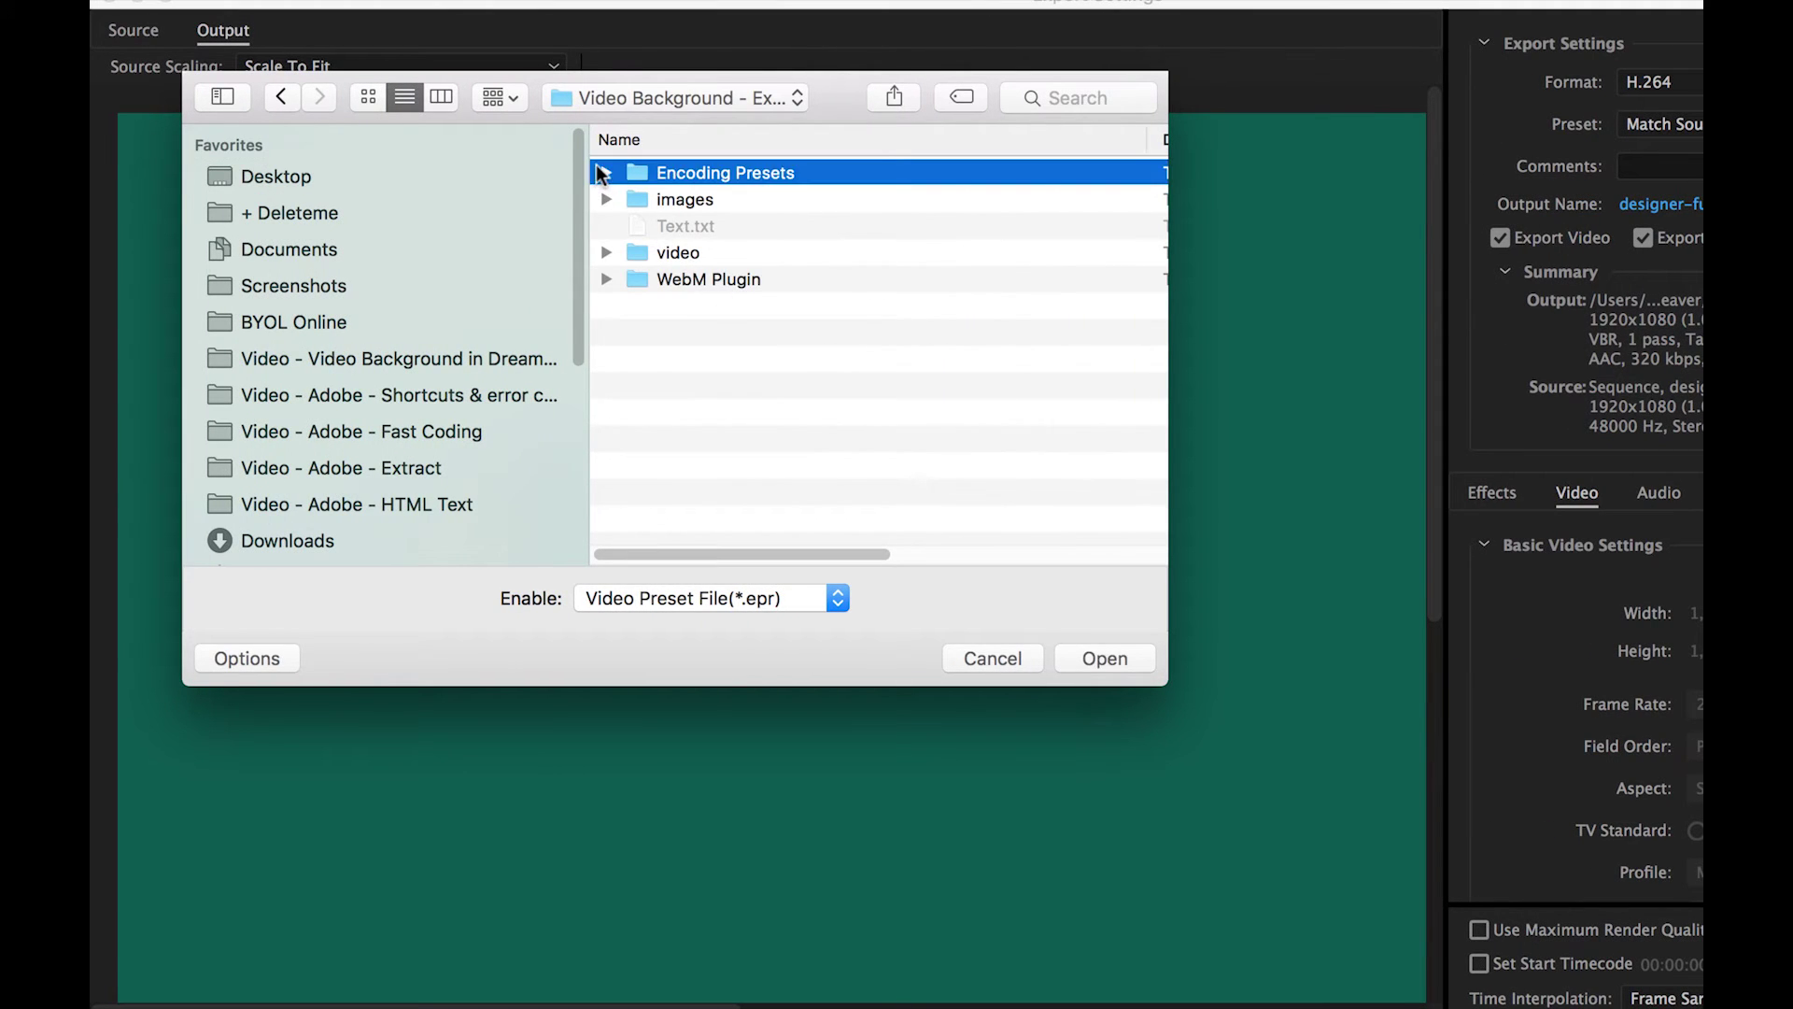
left_click(607, 173)
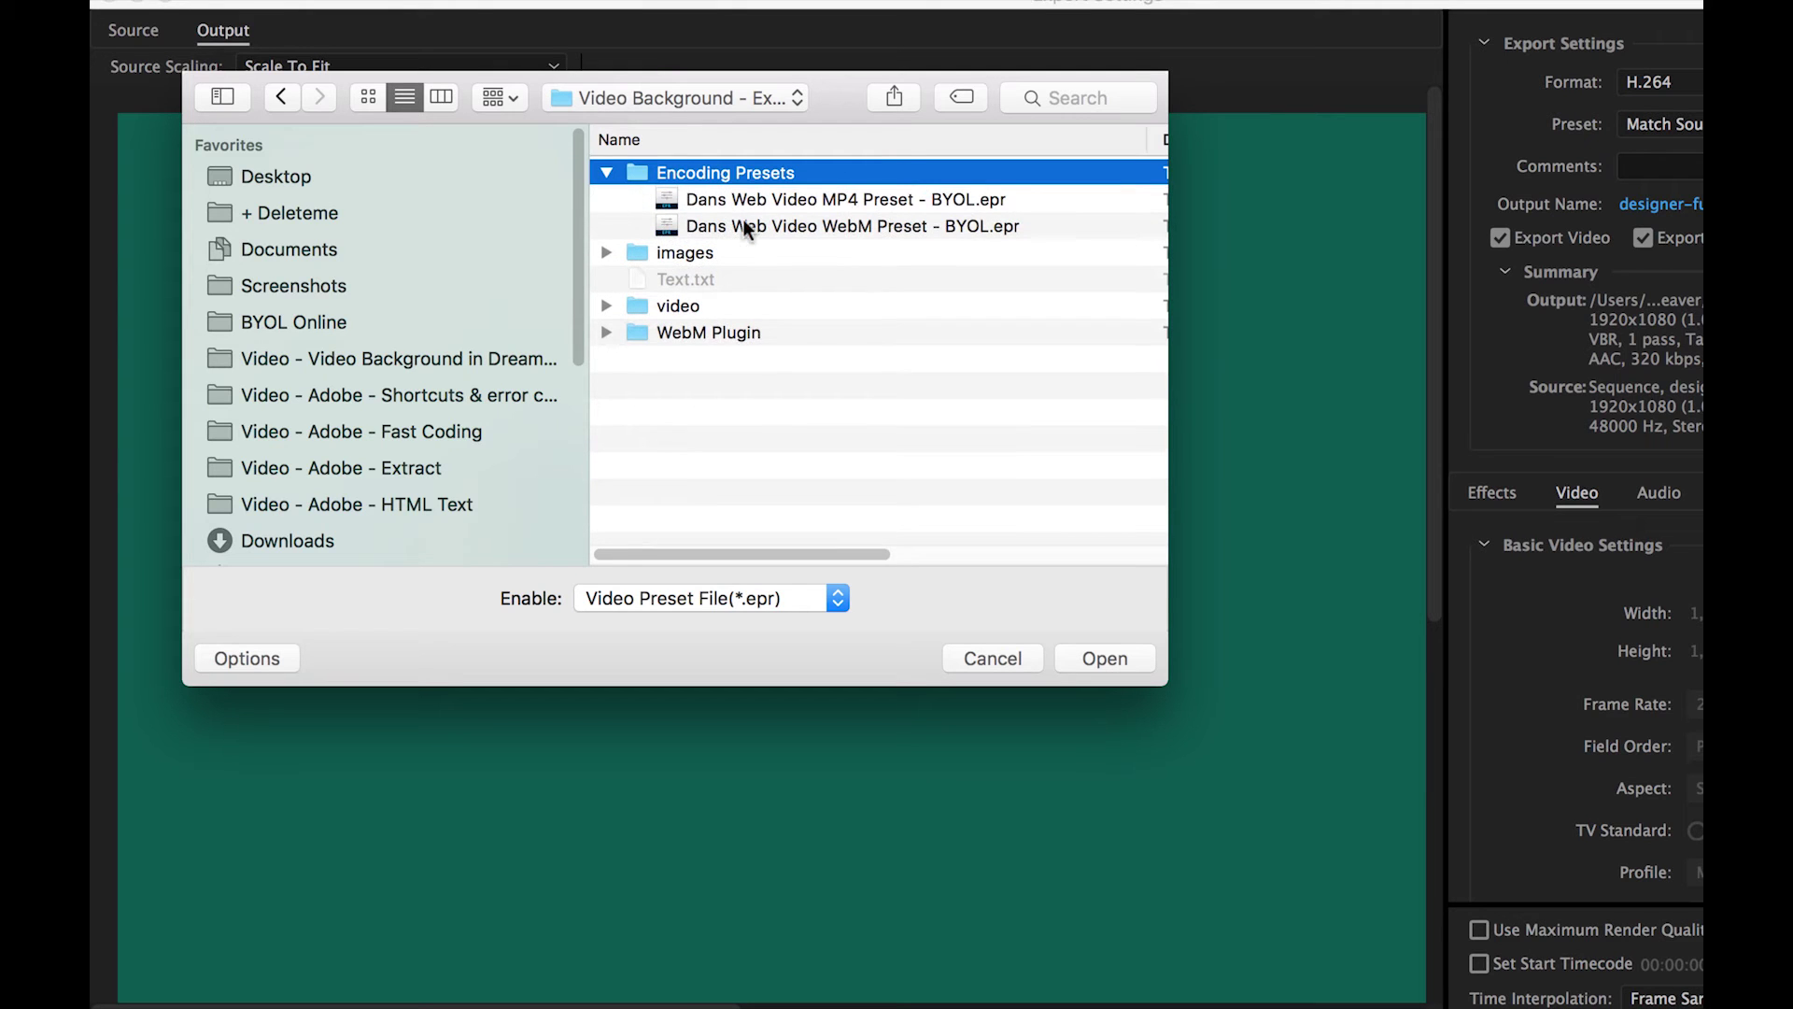
left_click(812, 200)
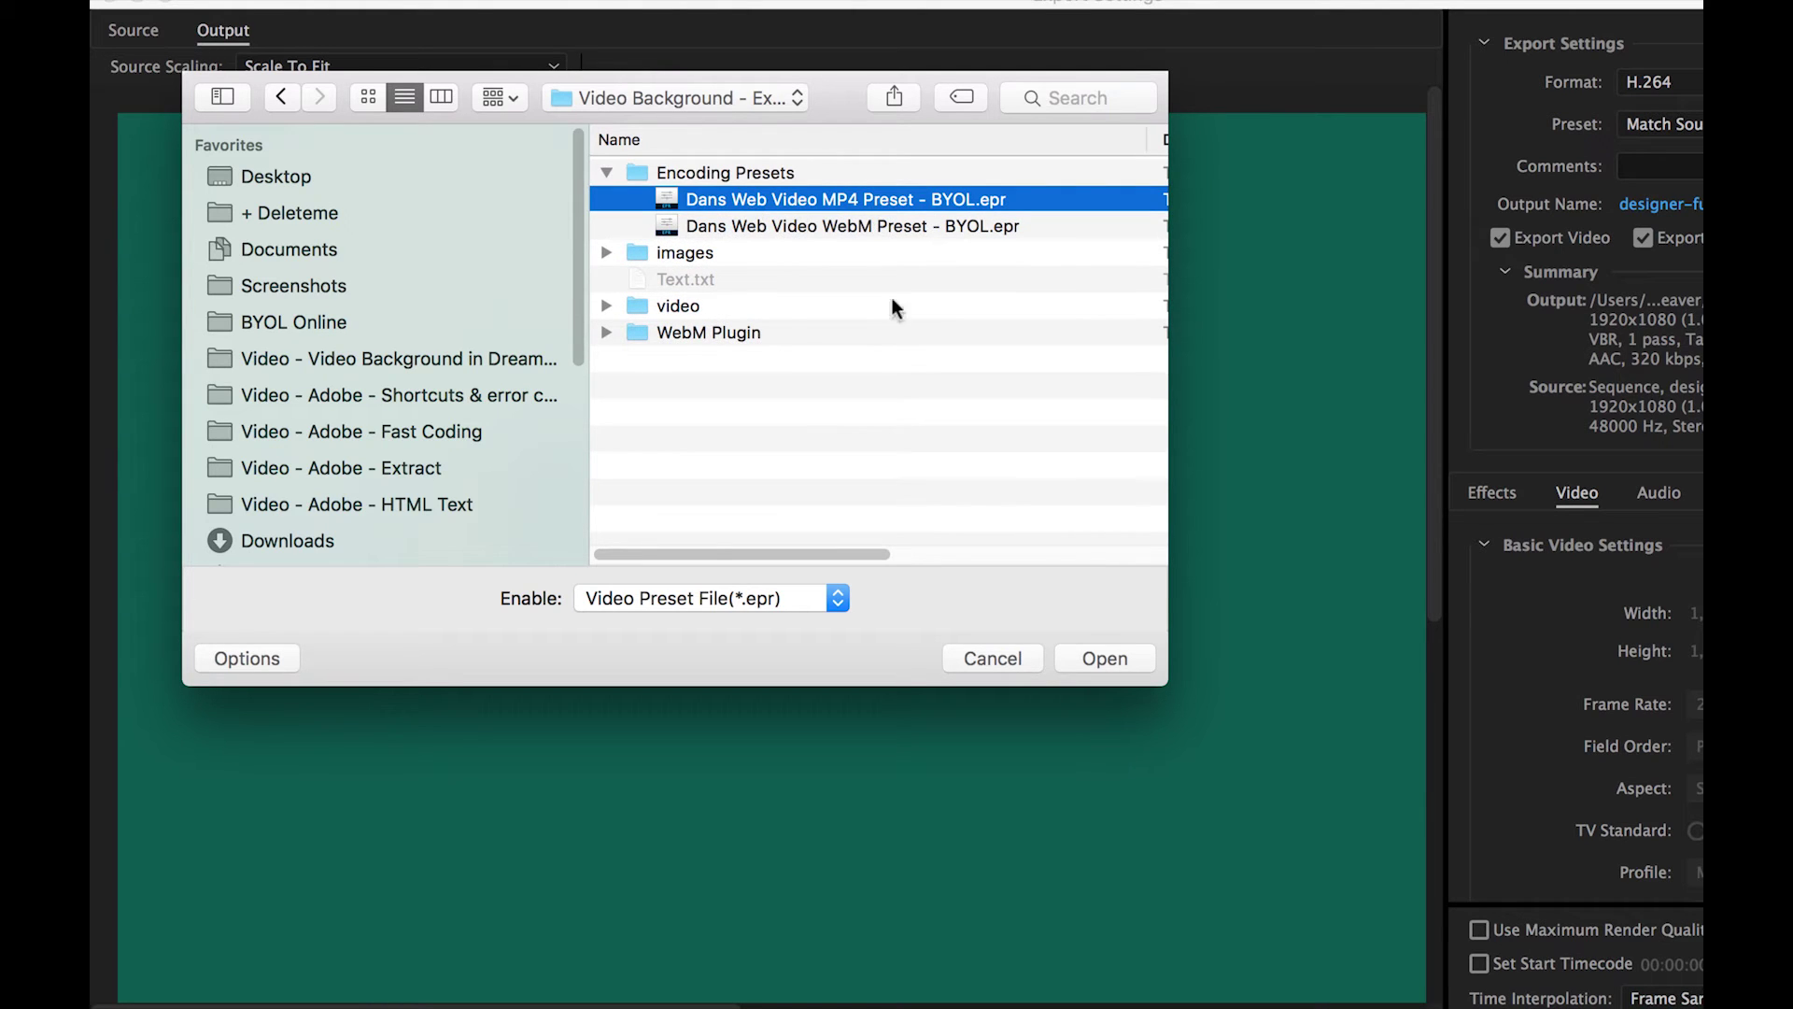
left_click(1097, 656)
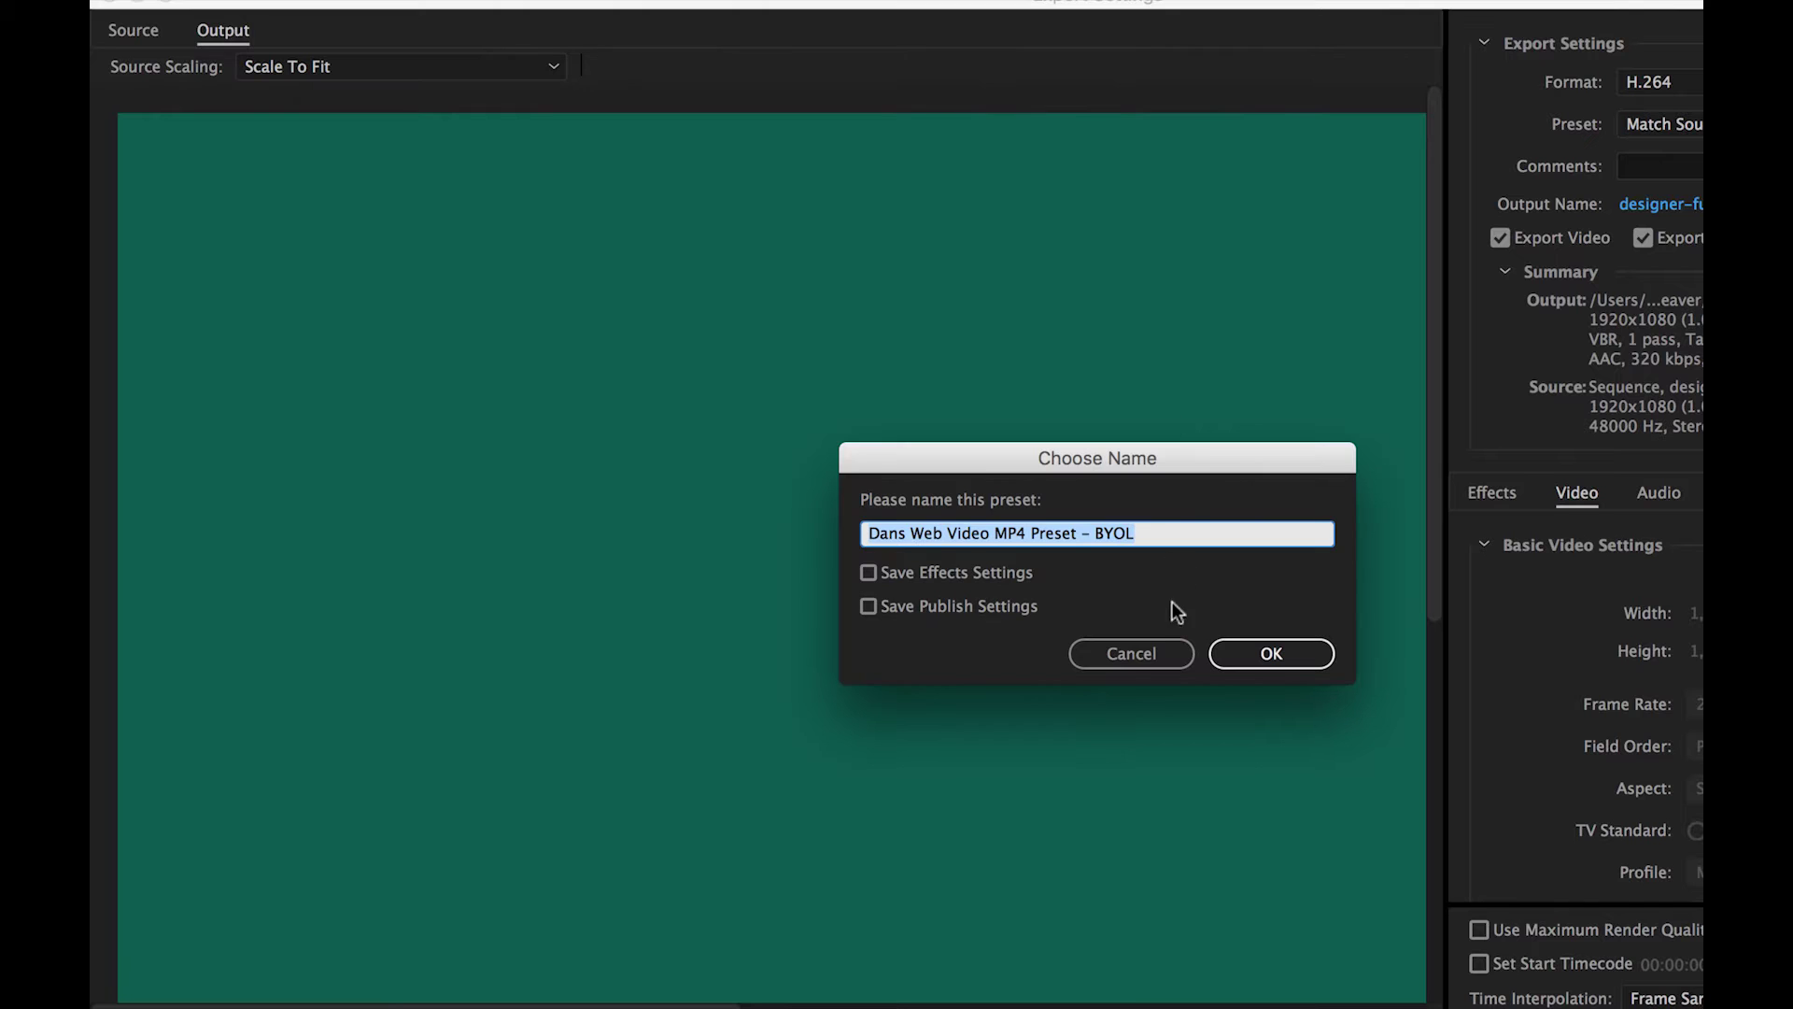
left_click(1147, 649)
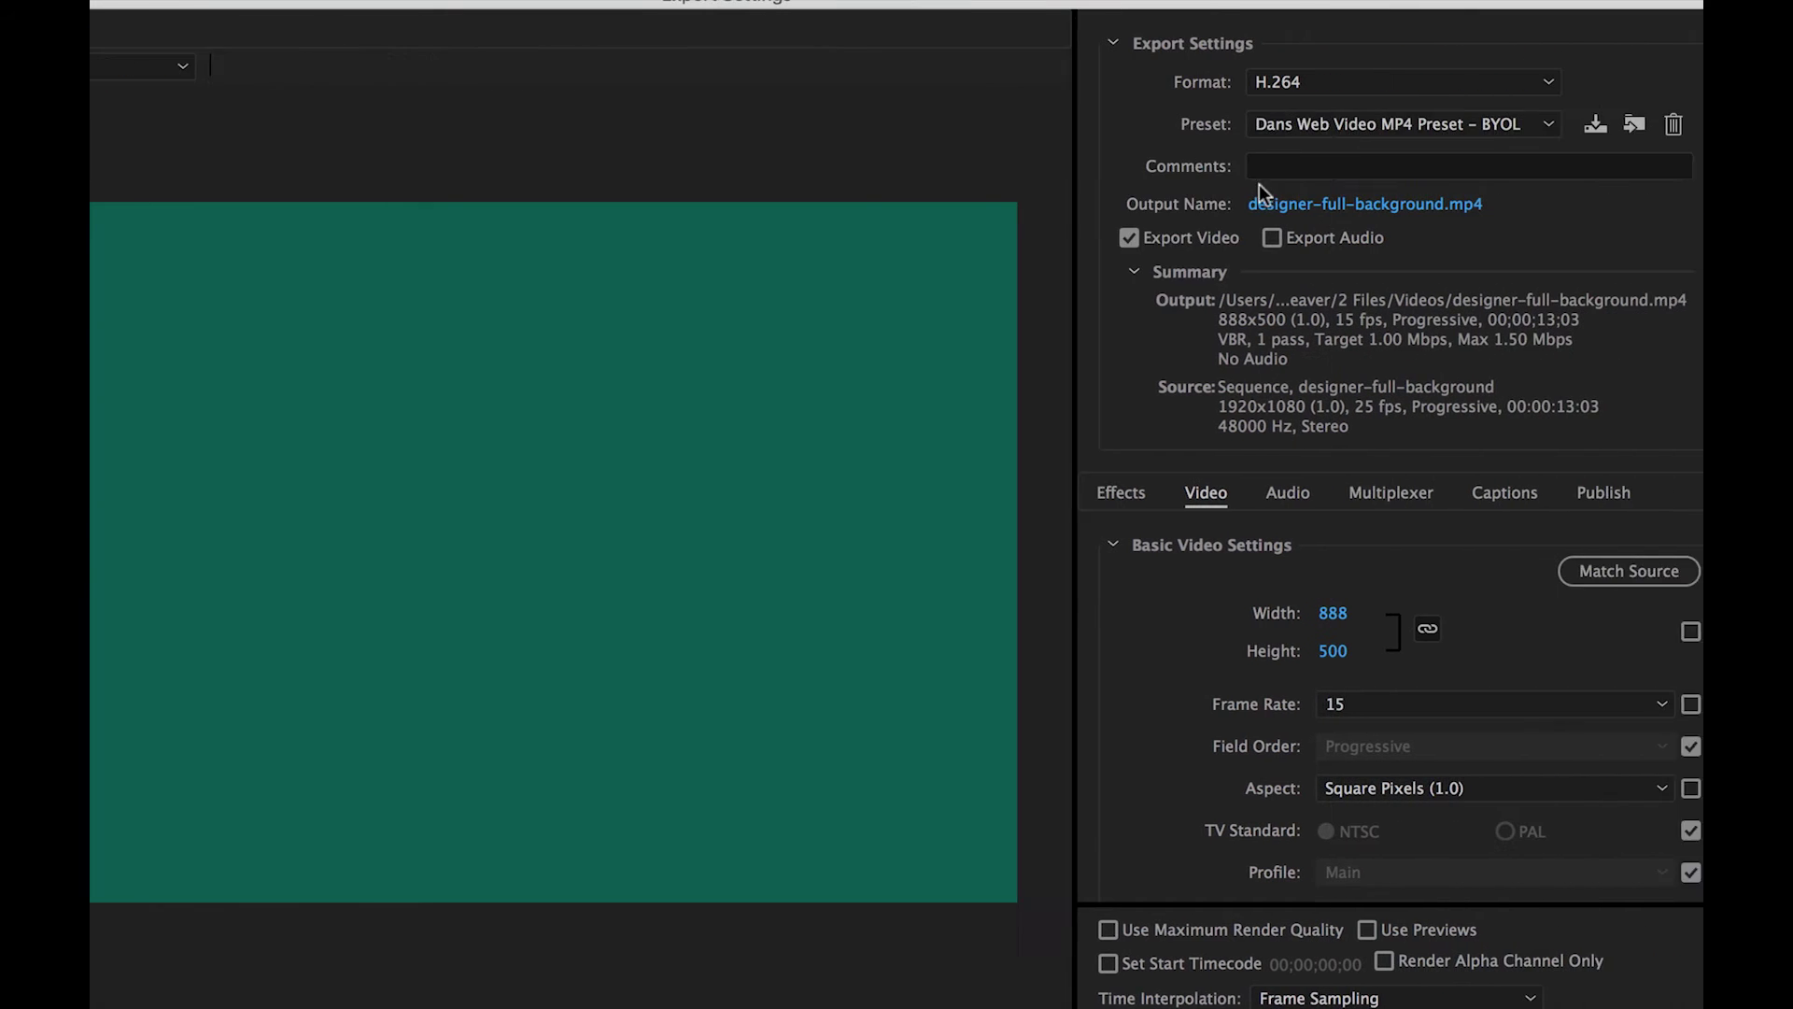
left_click(1366, 126)
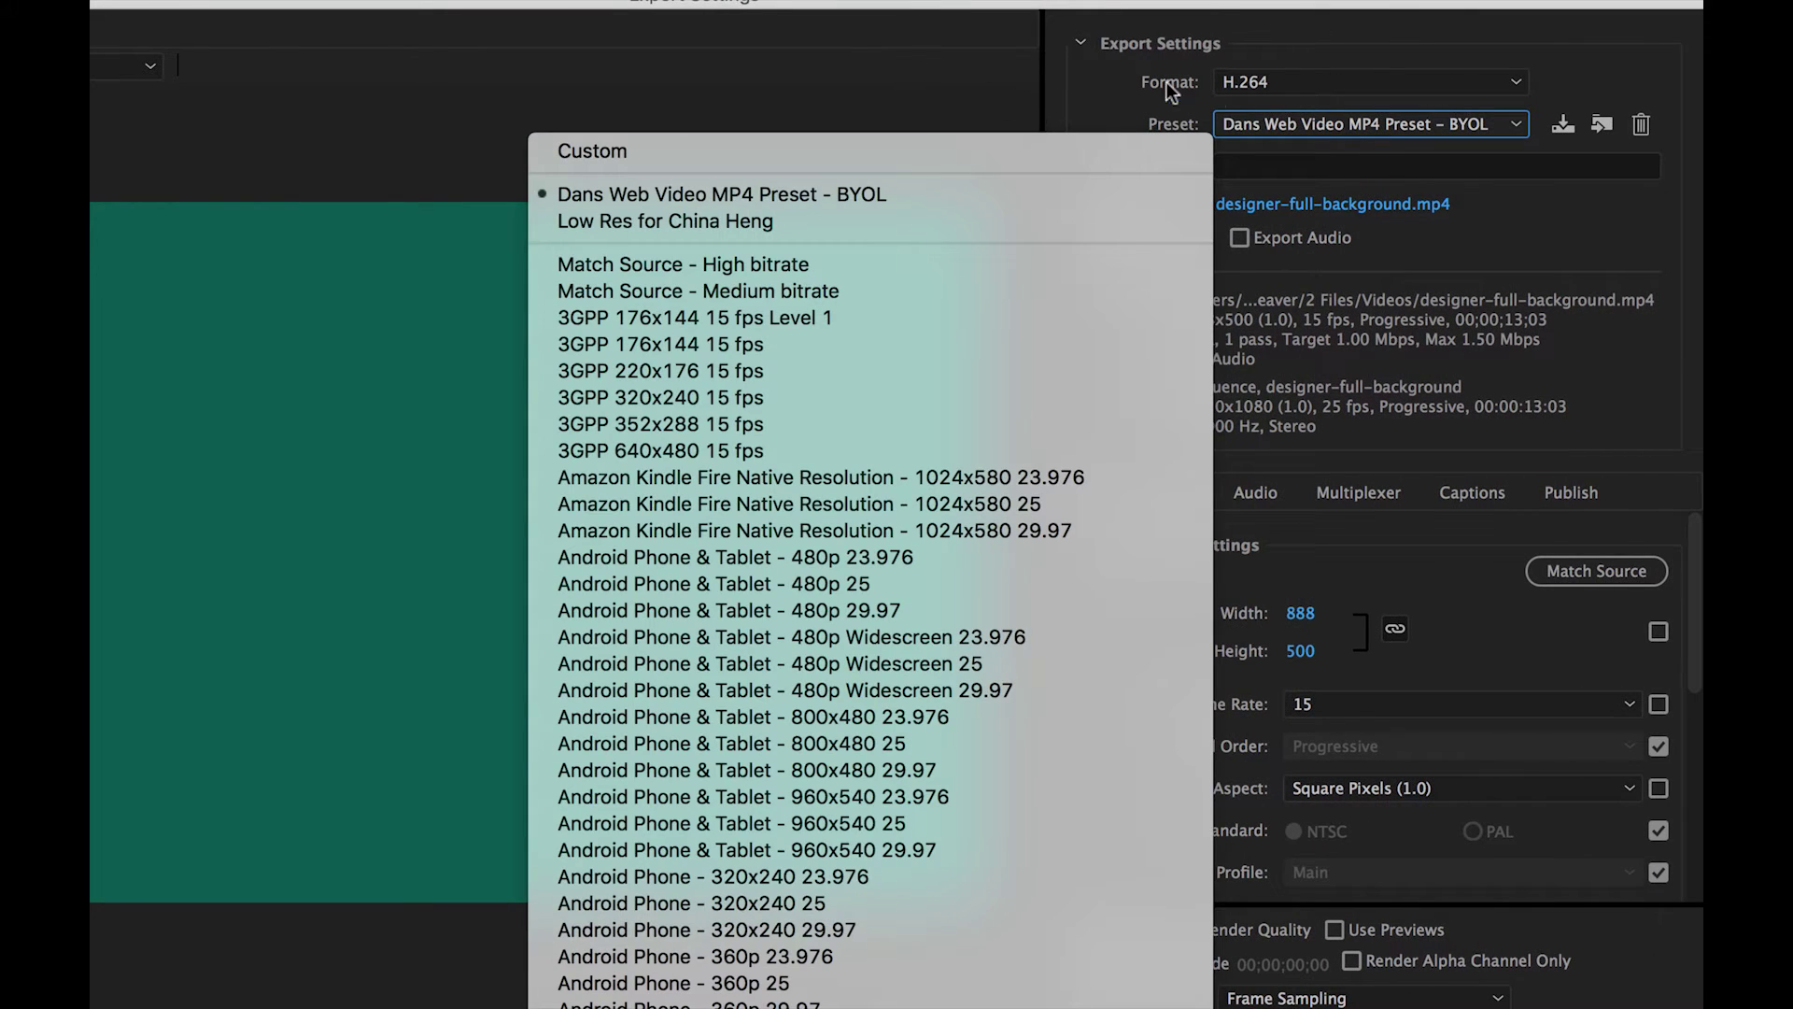
left_click(681, 205)
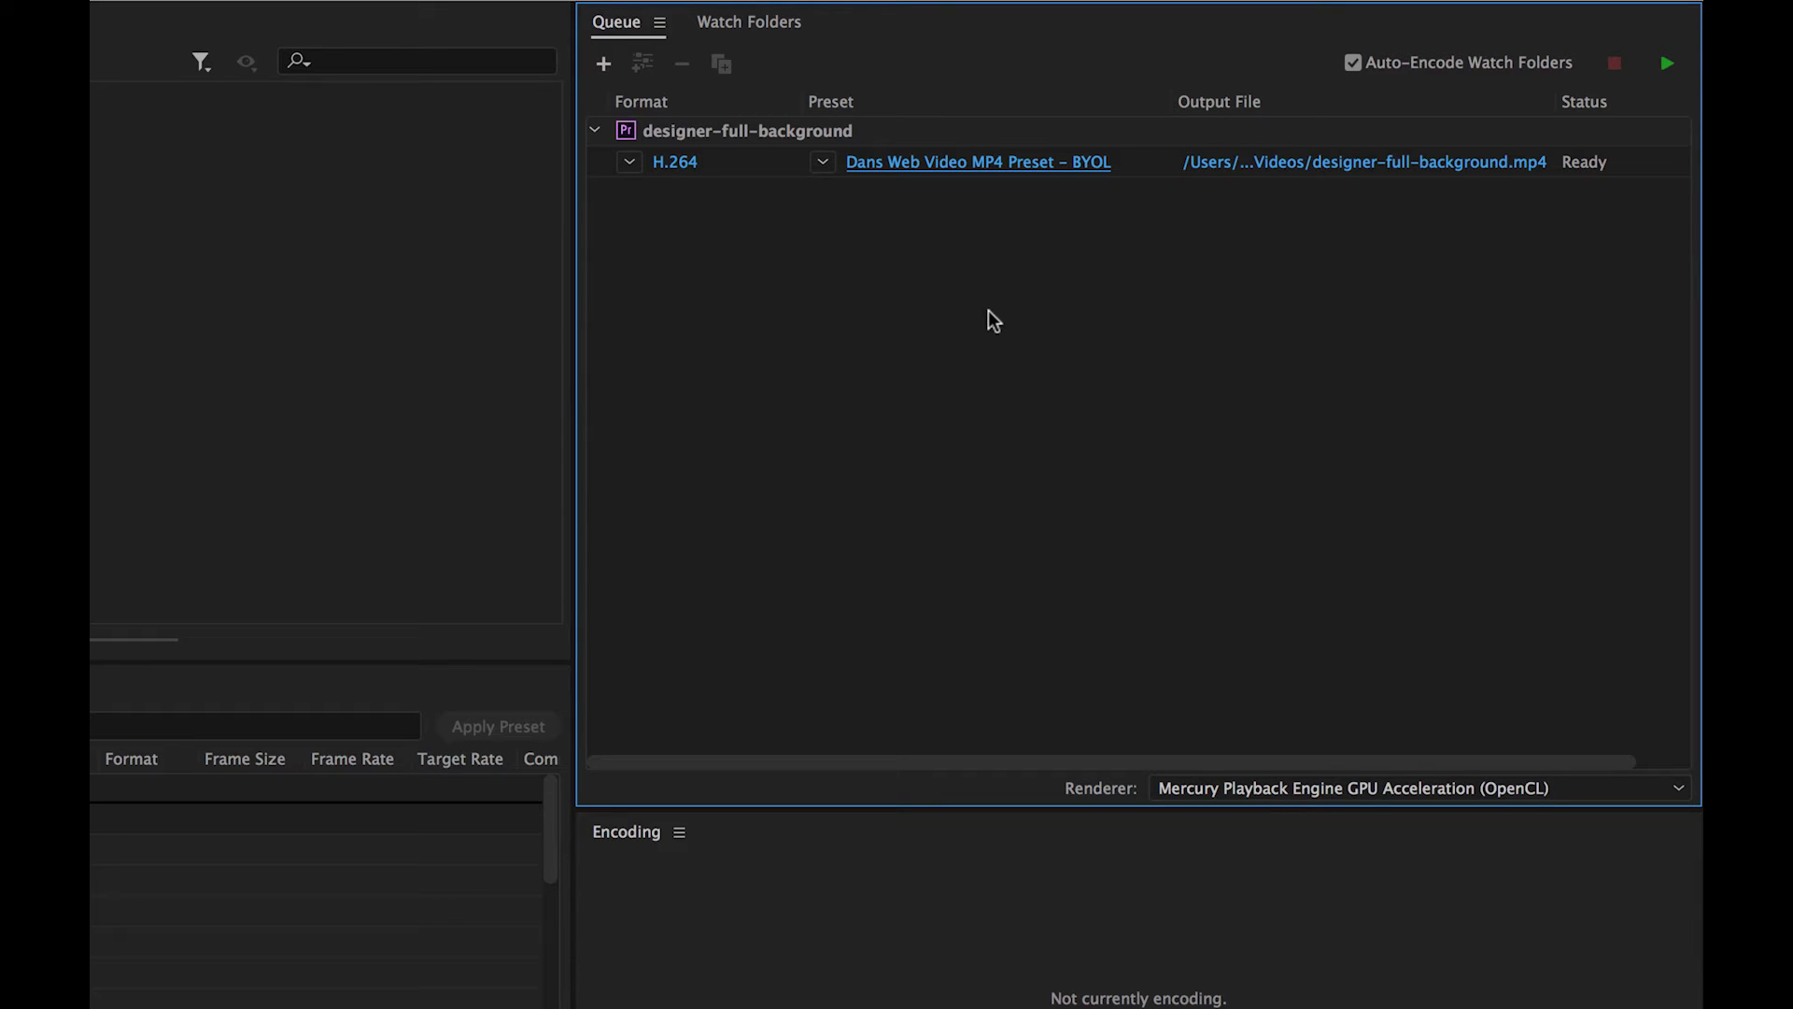
Switch the export to Match Source - High bitrate and duplicate the queue item
left_click(824, 163)
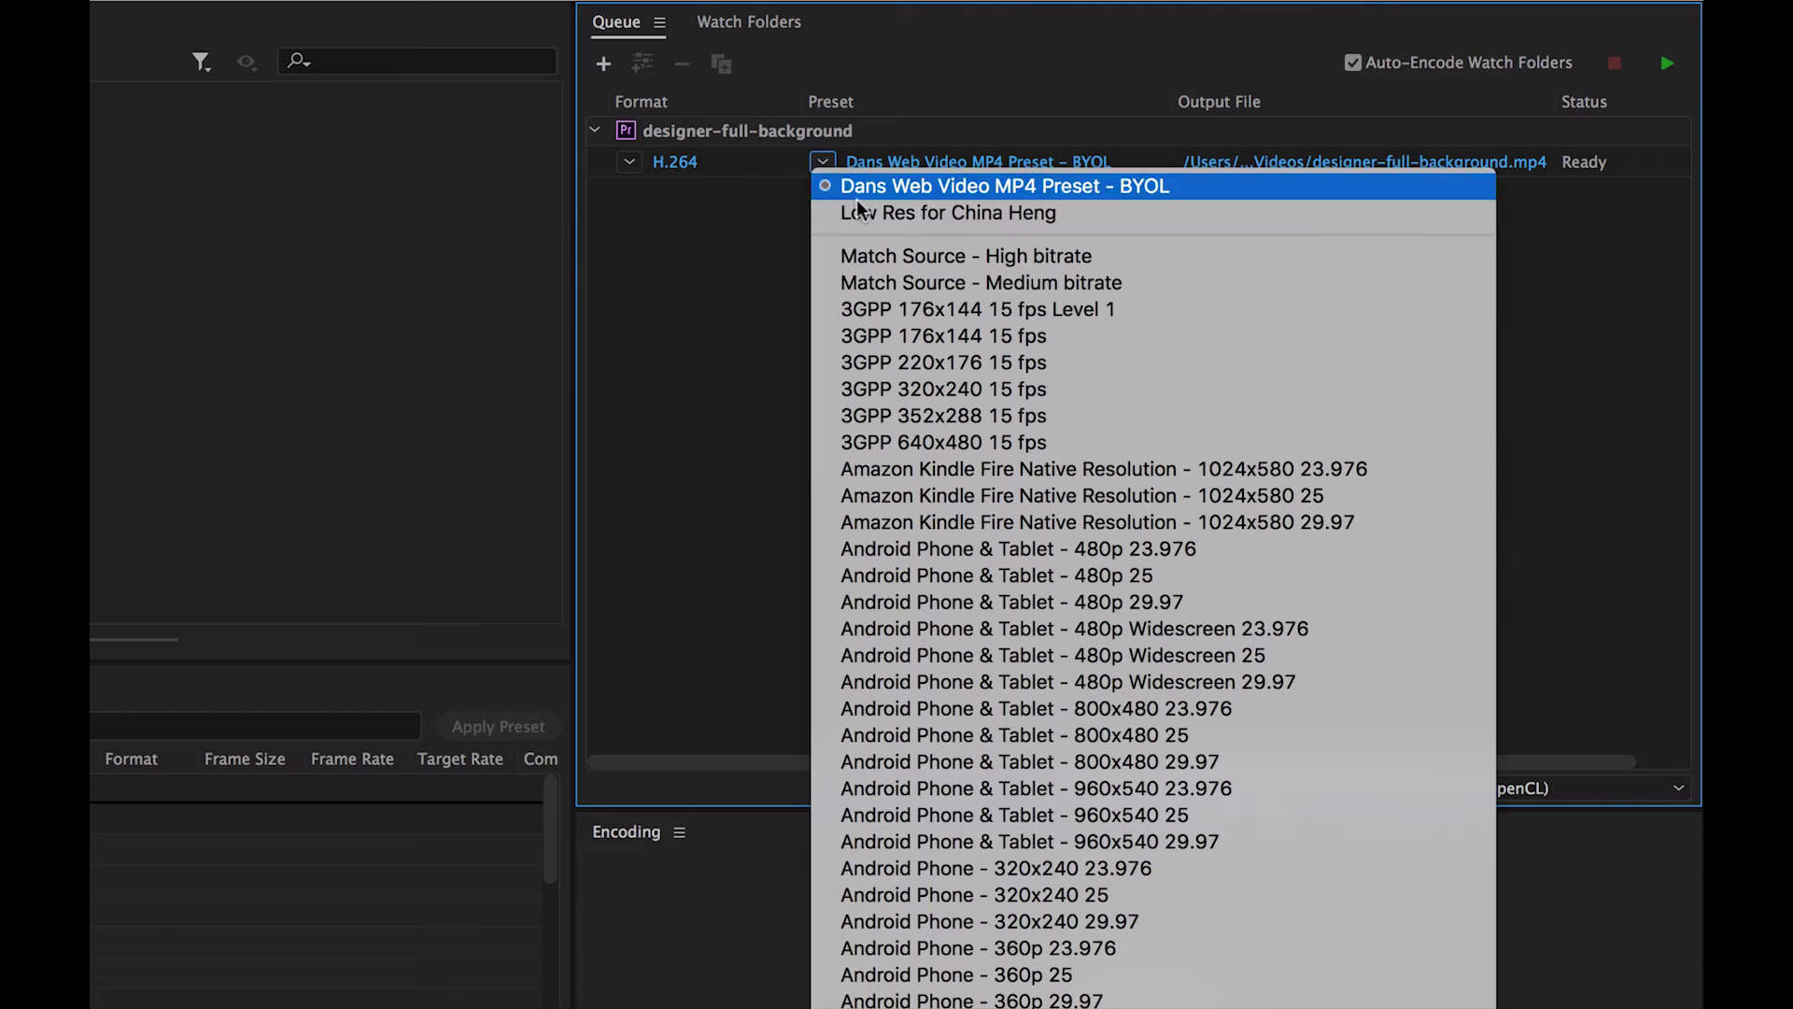
left_click(945, 256)
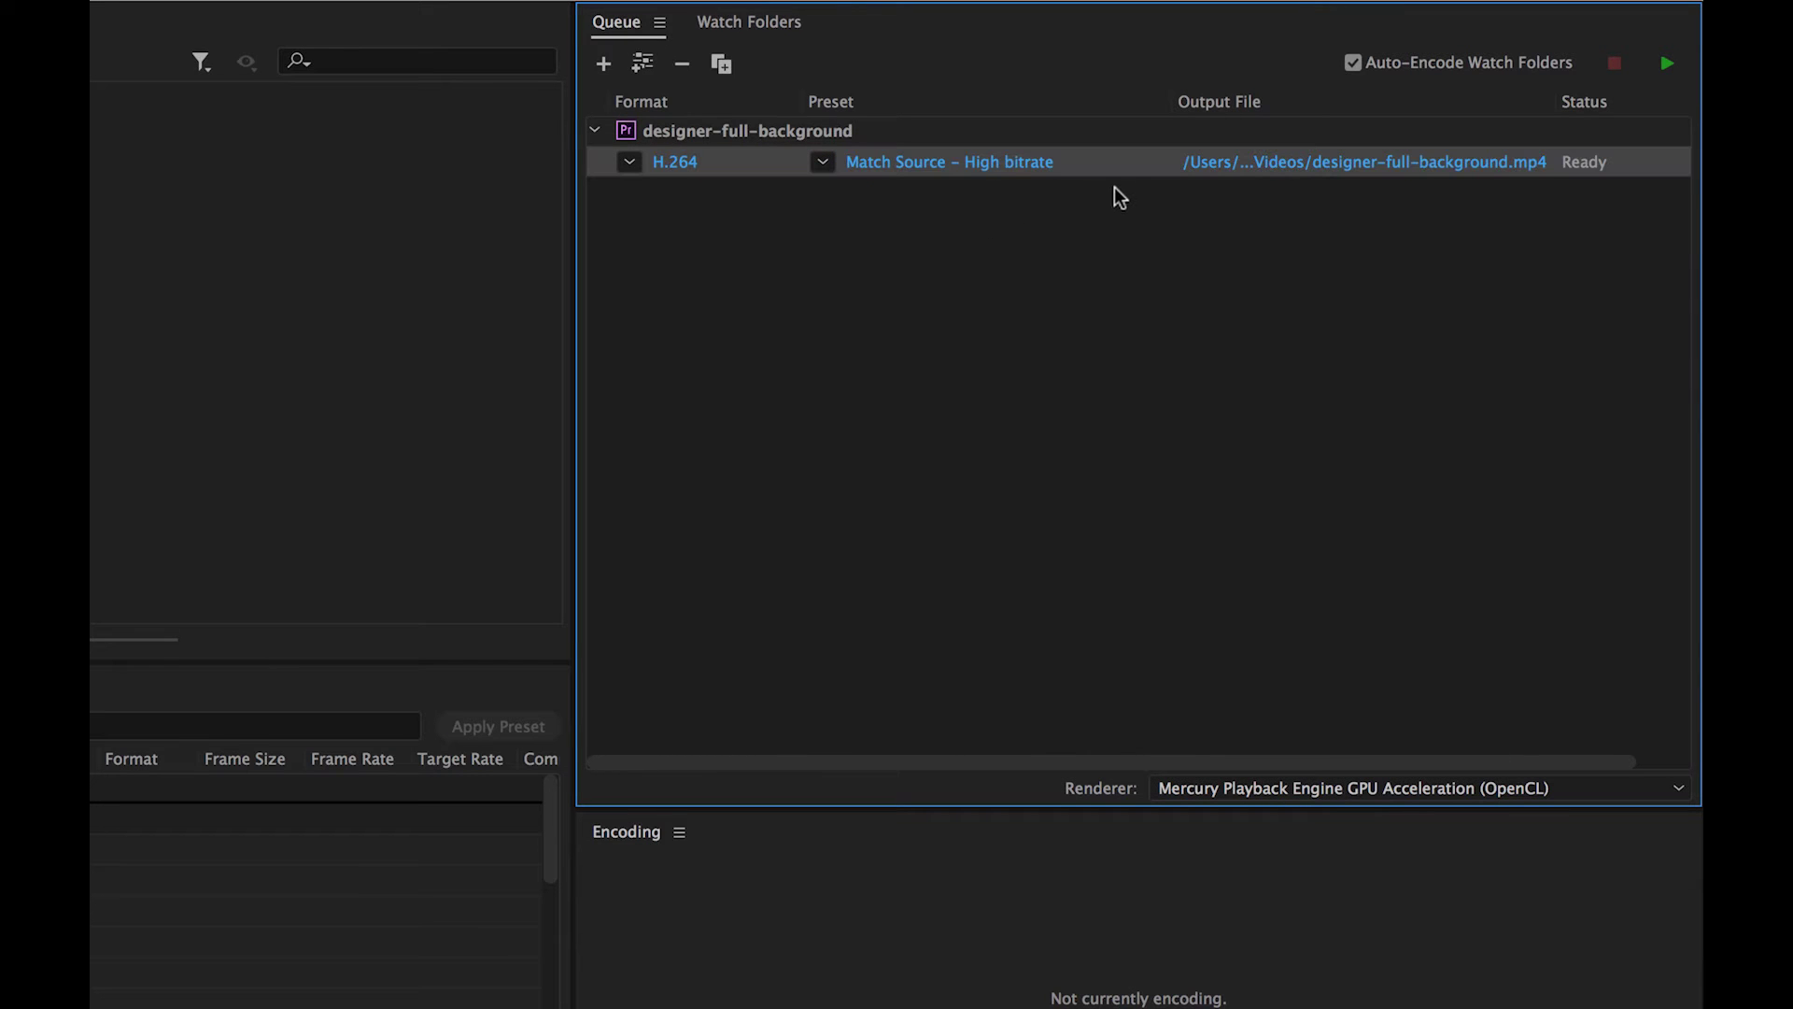
left_click(723, 65)
Select the second queue item and open its export settings
left_click(1069, 164)
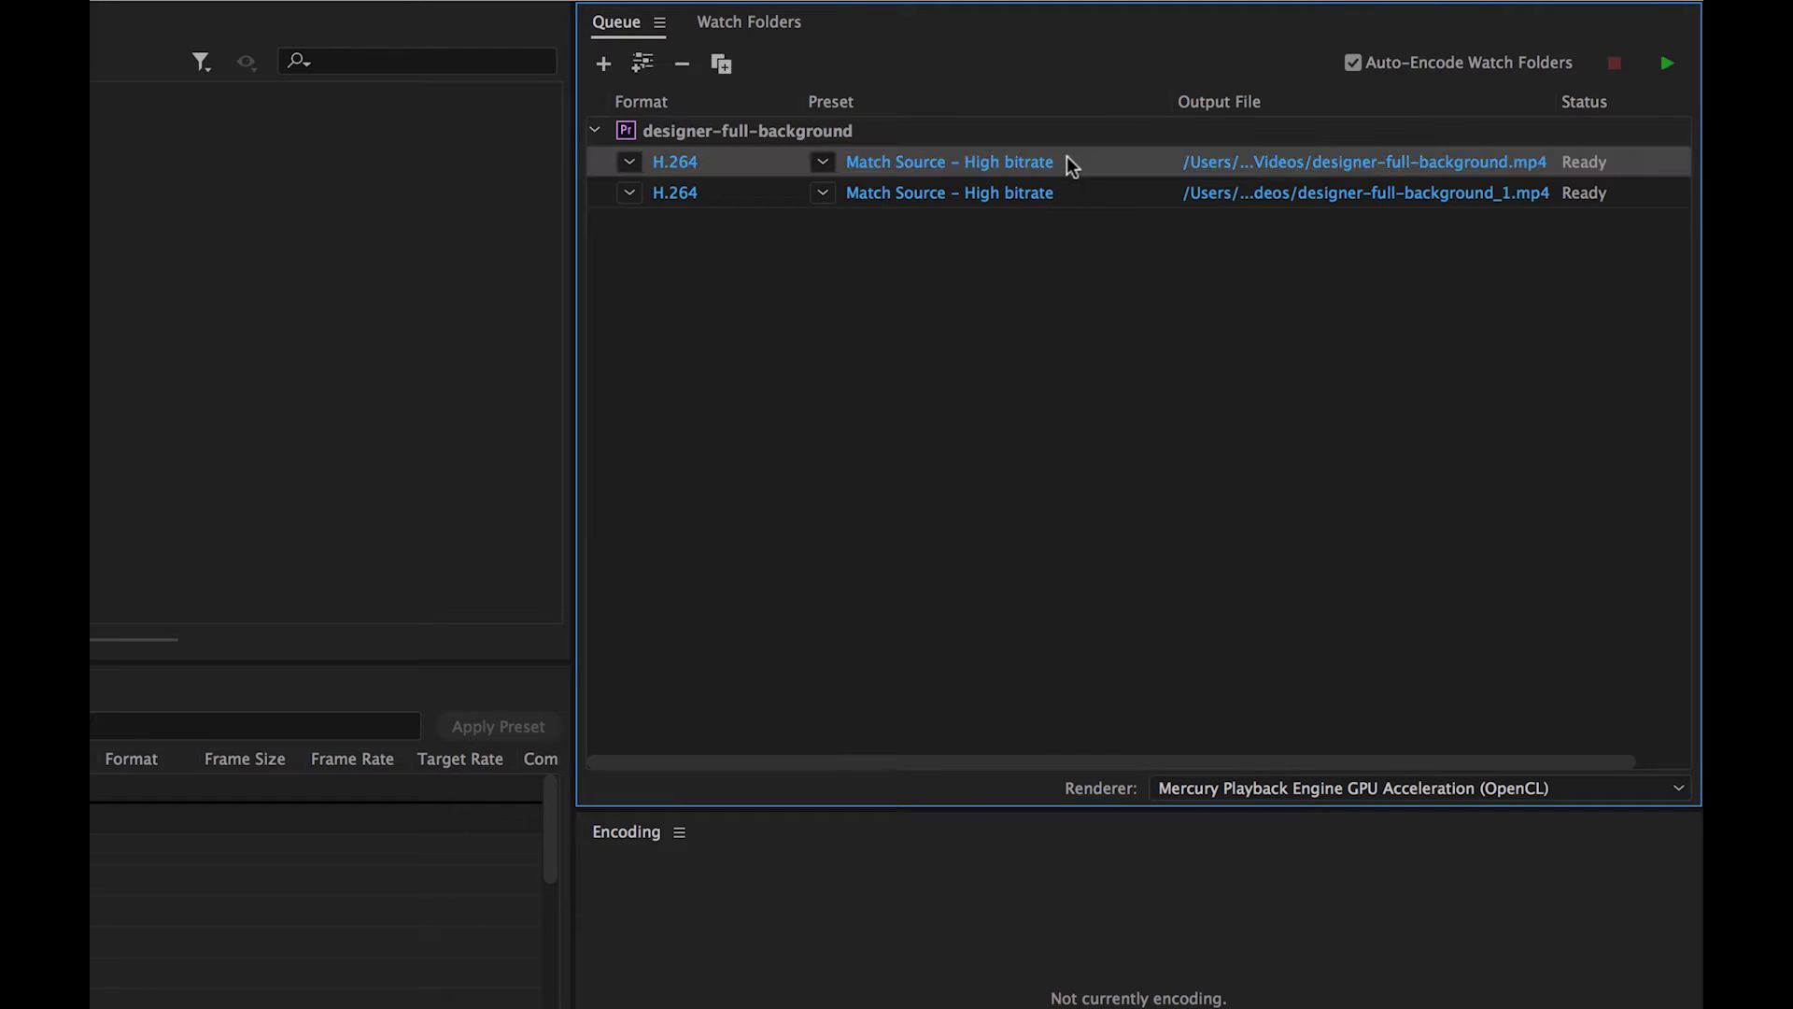
left_click(941, 197)
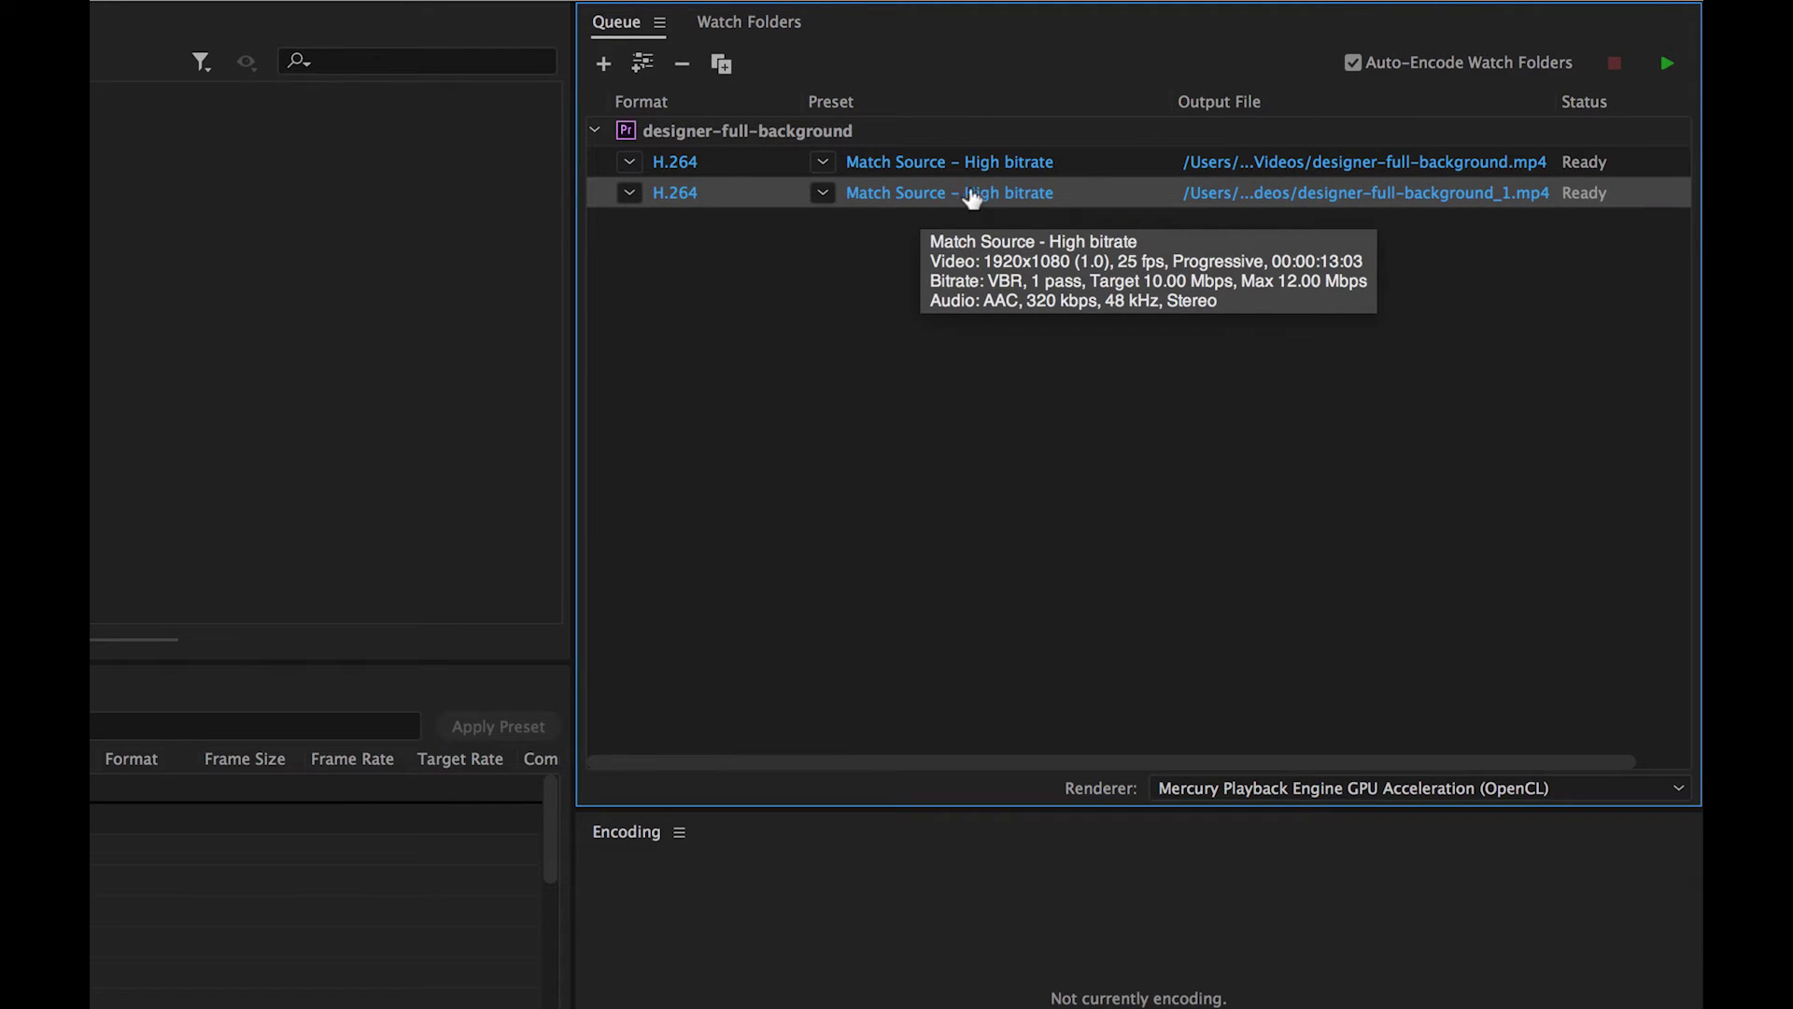
left_click(896, 194)
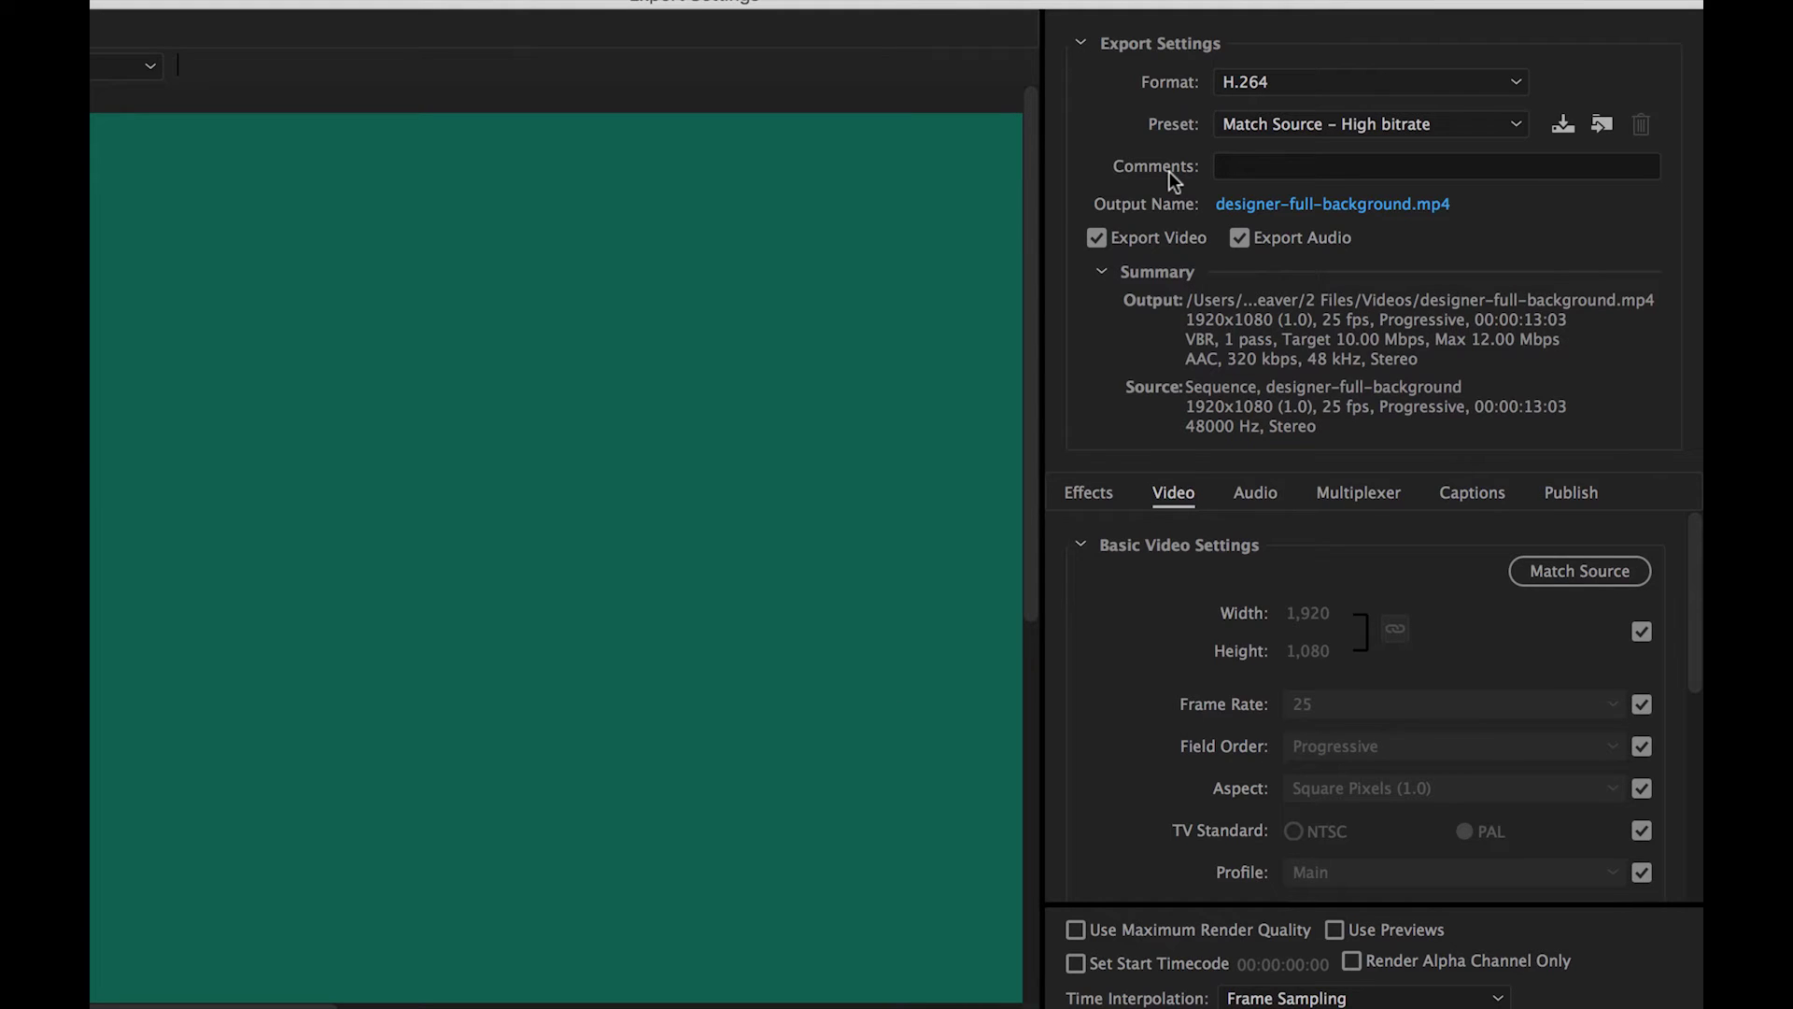
Disable audio export and save the output as designer-full-background-noaudio.mp4 in Desktop > Example Videos
left_click(1239, 237)
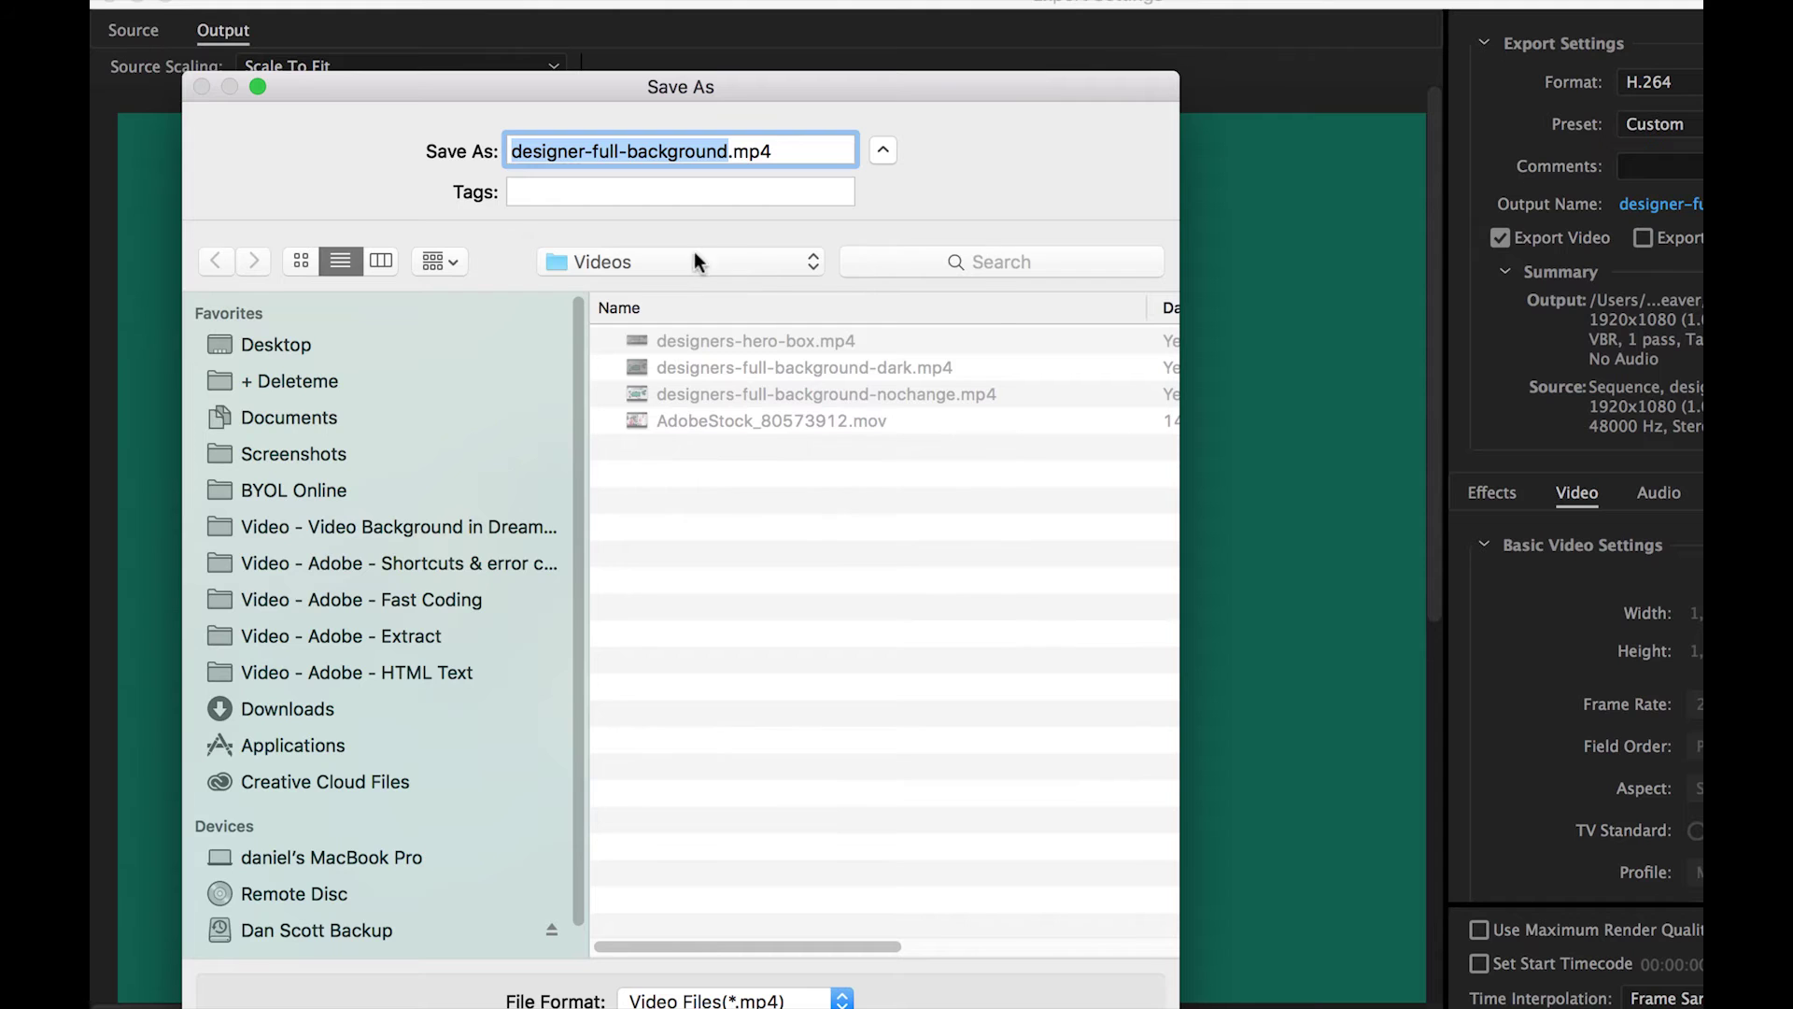
left_click(694, 256)
left_click(281, 345)
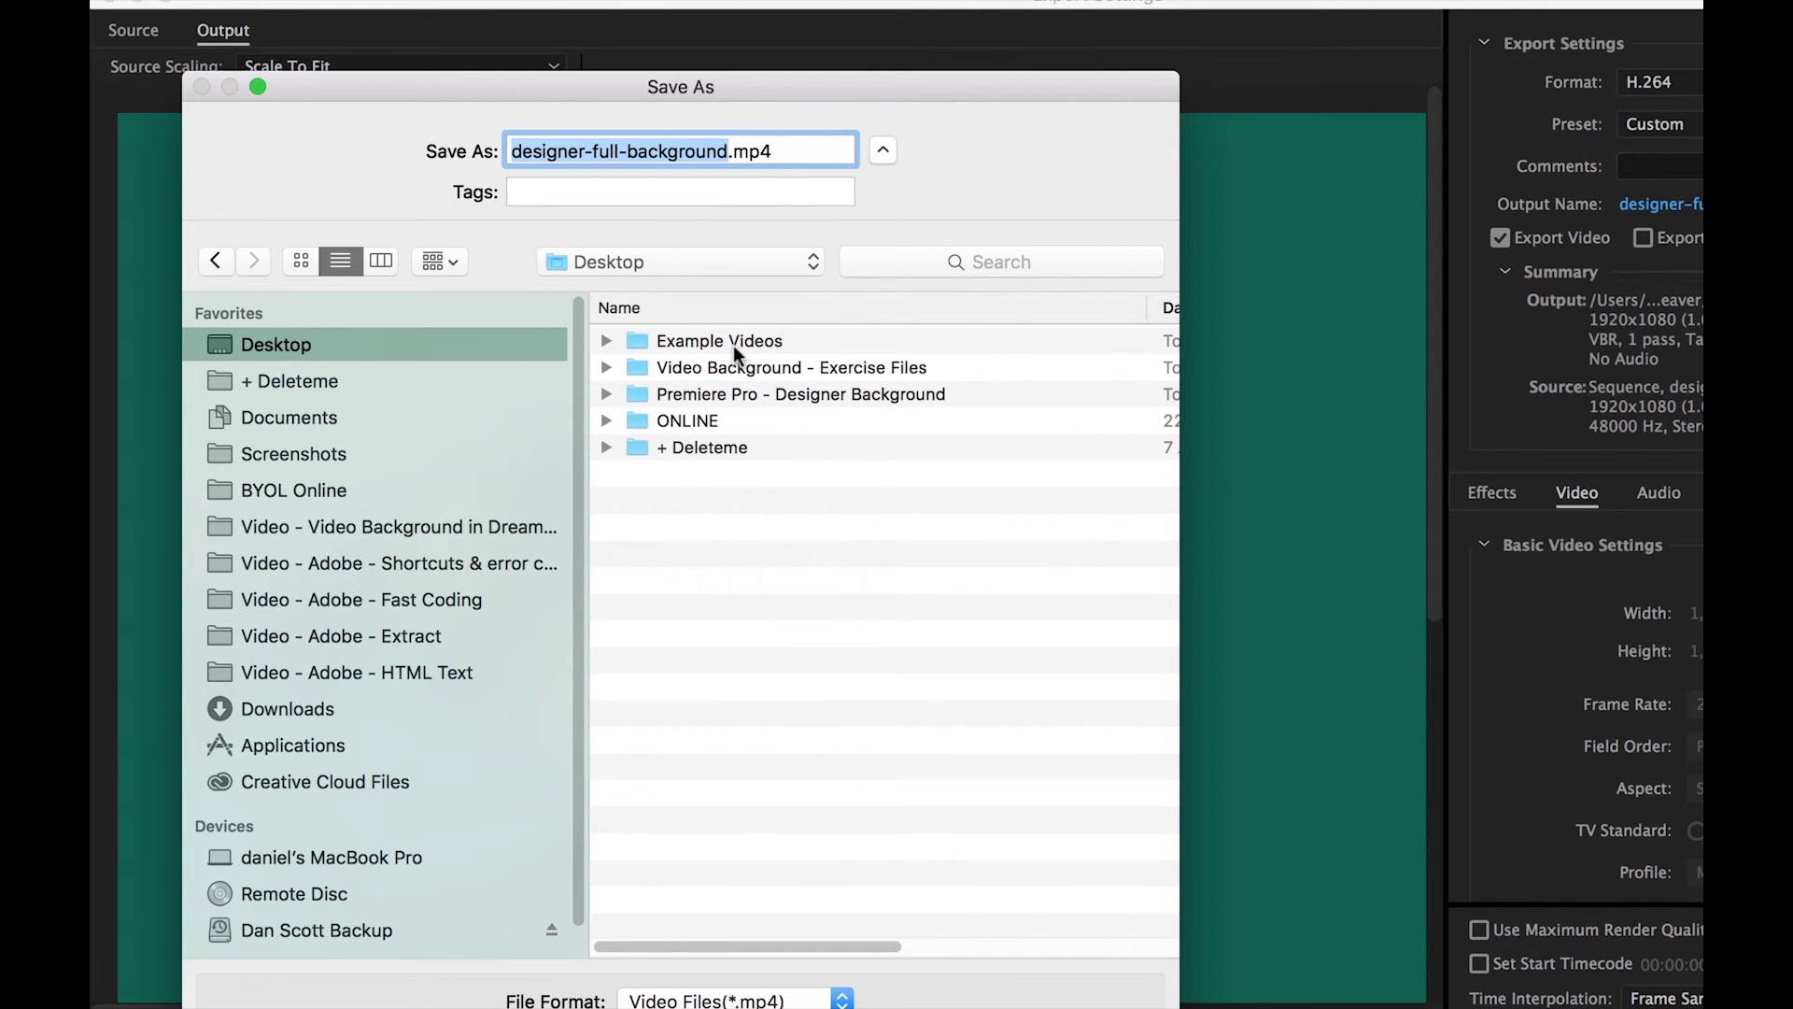
double_click(747, 340)
left_click(647, 151)
left_click(728, 151)
type("-")
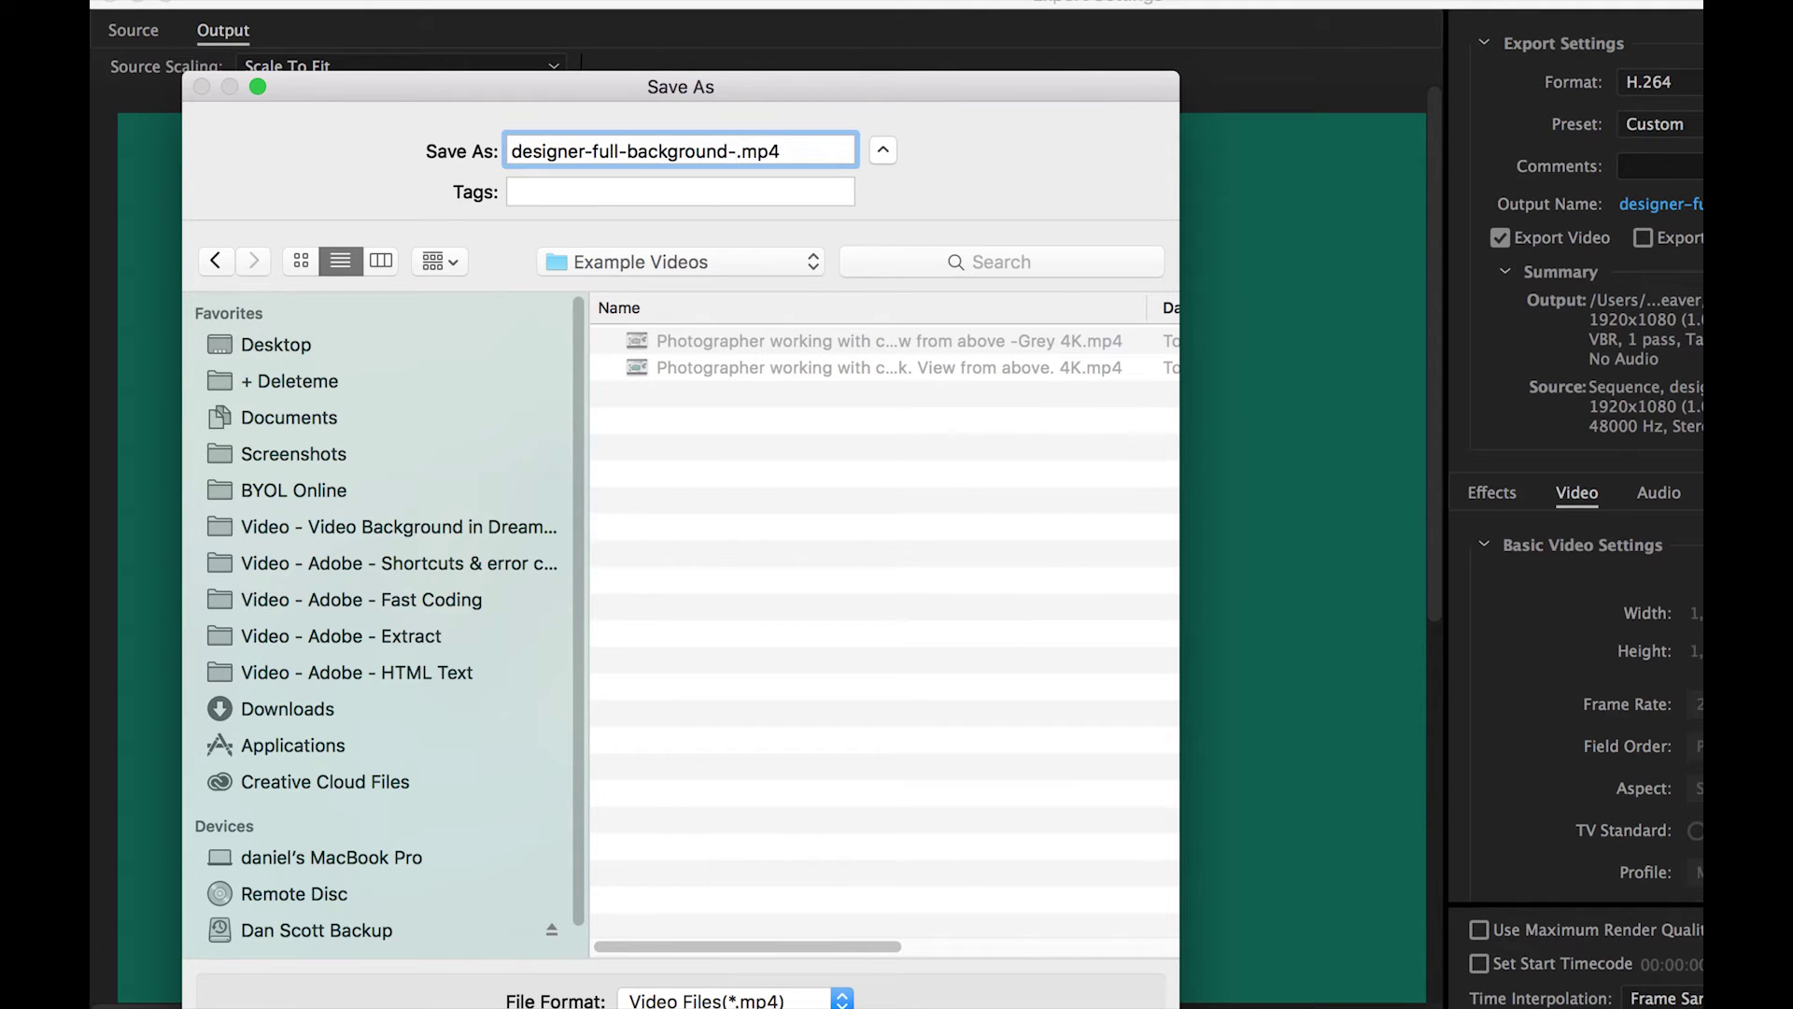
type("no")
type("io")
key("Return")
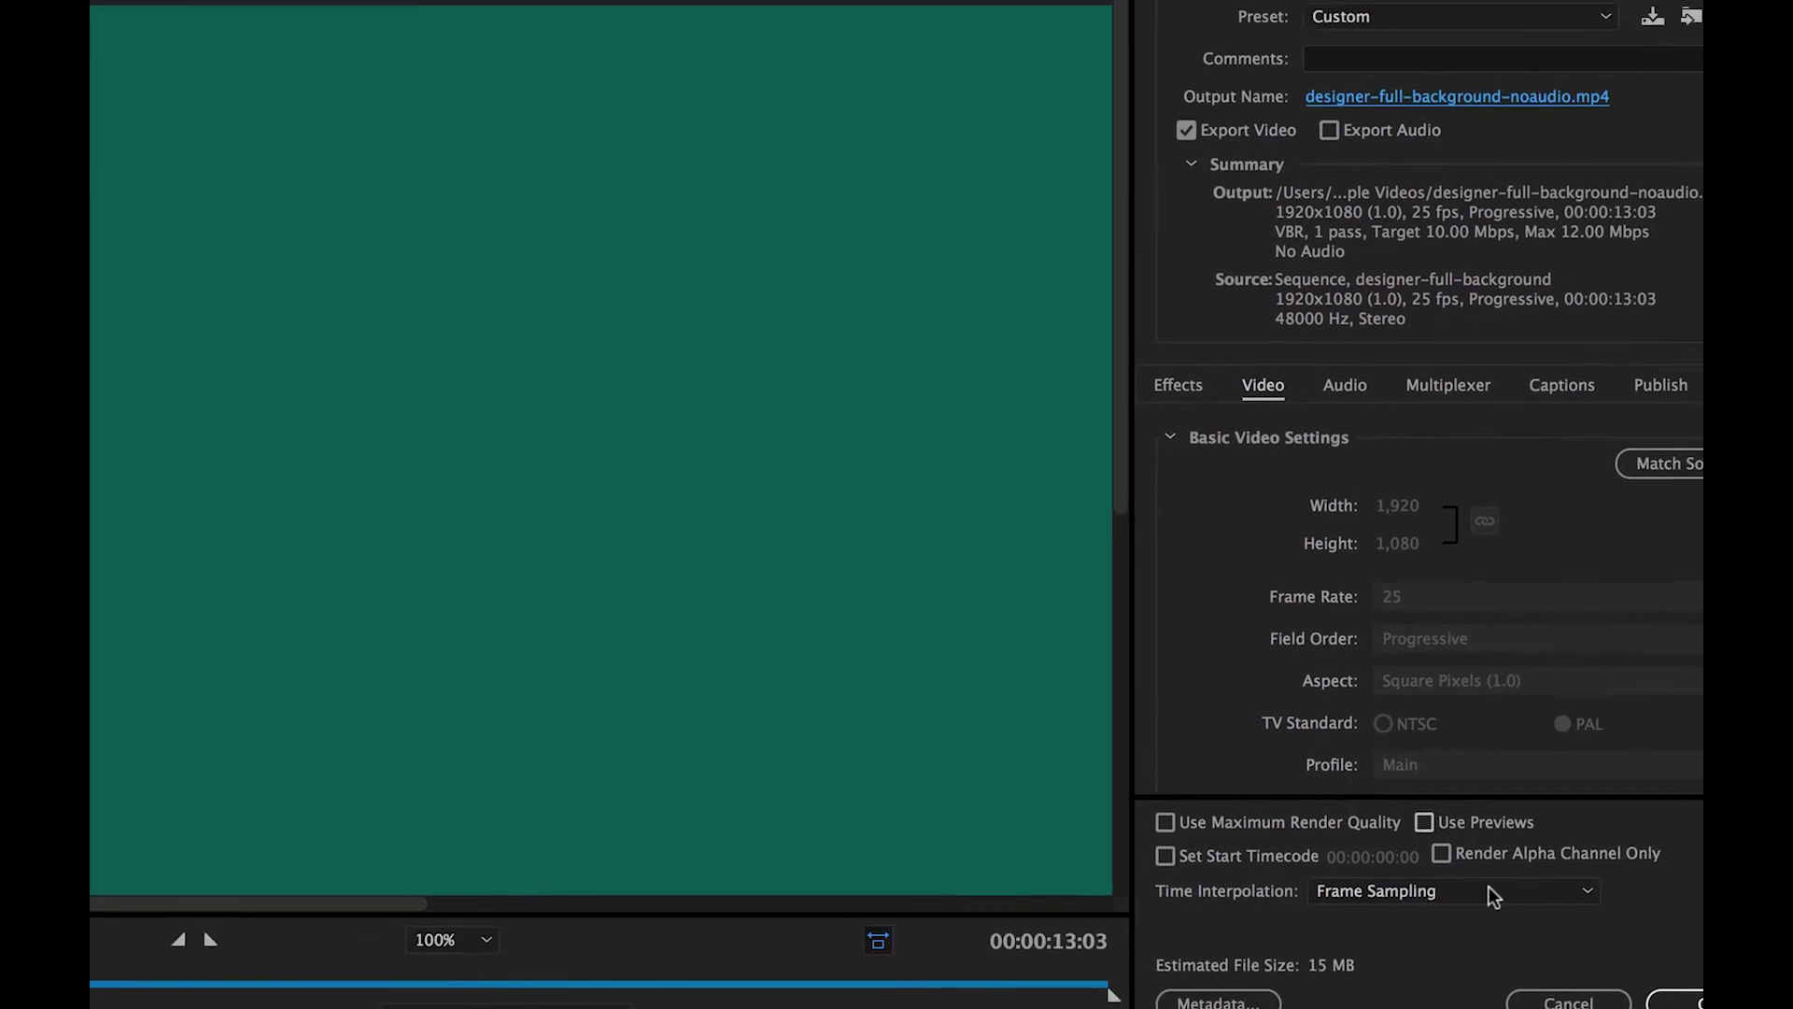
Confirm the settings, duplicate the no-audio item, and open the new copy's export settings
left_click(1681, 995)
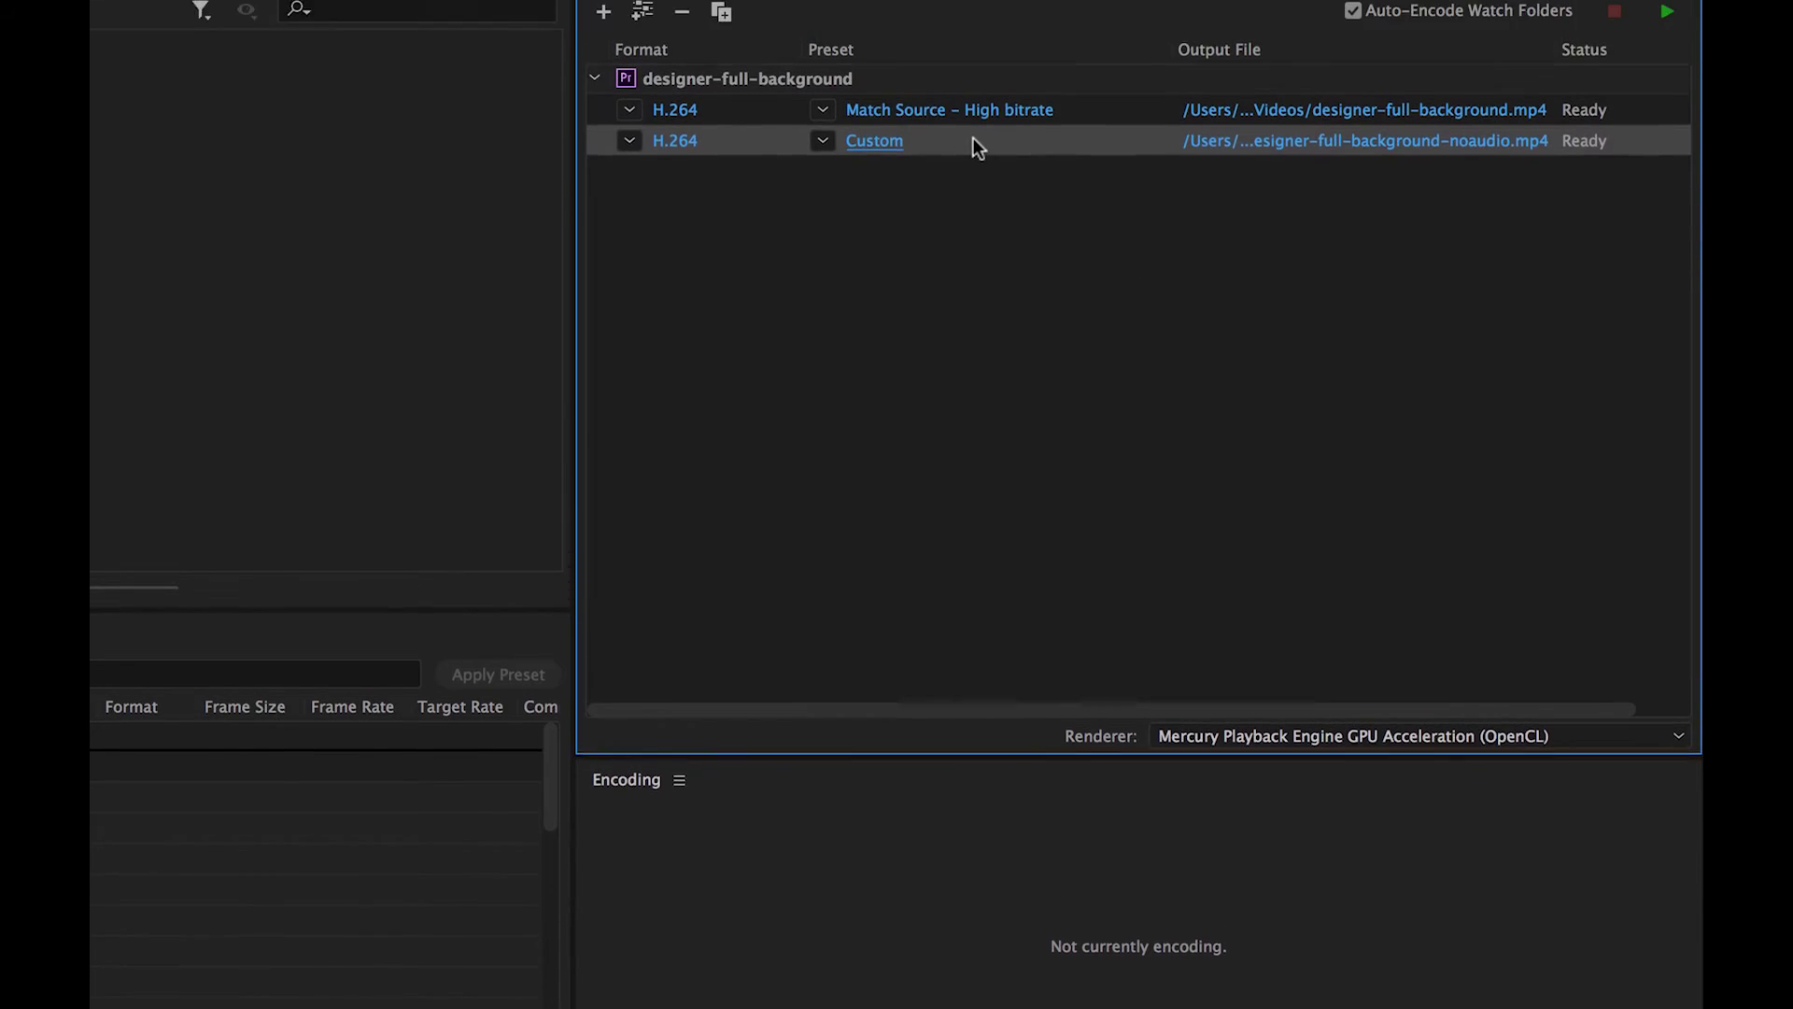
left_click(721, 62)
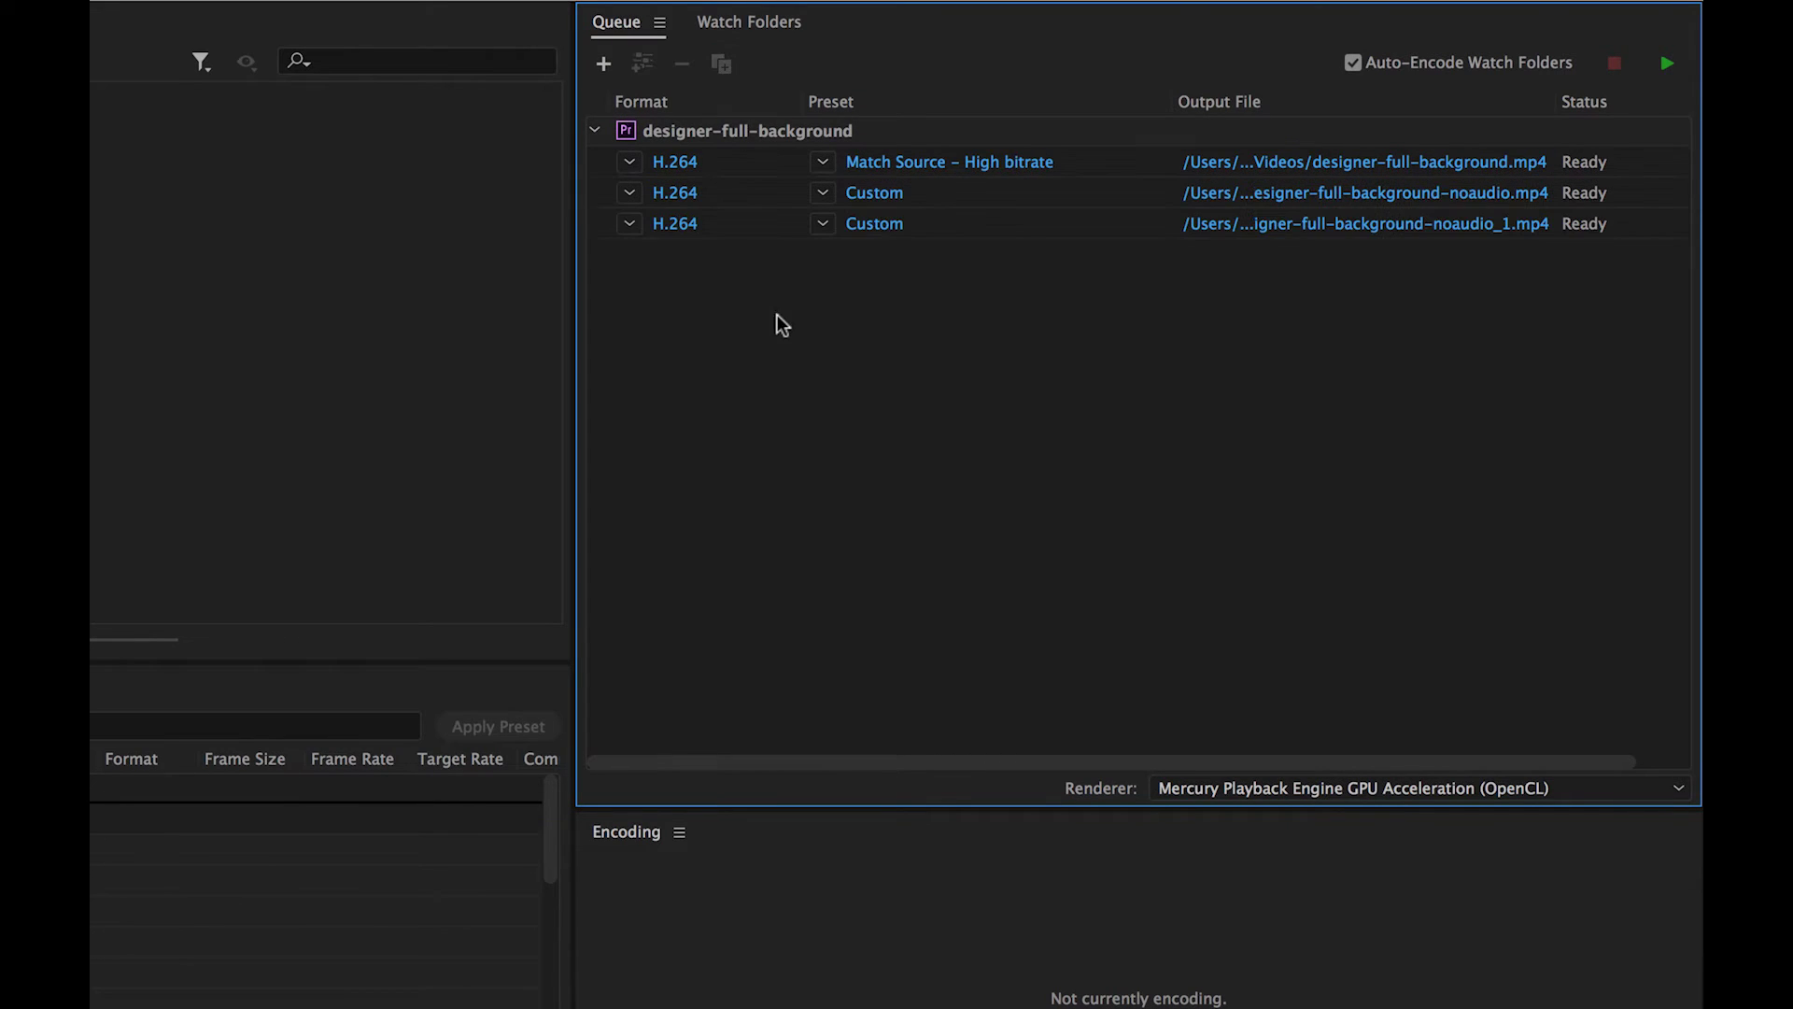
left_click(873, 222)
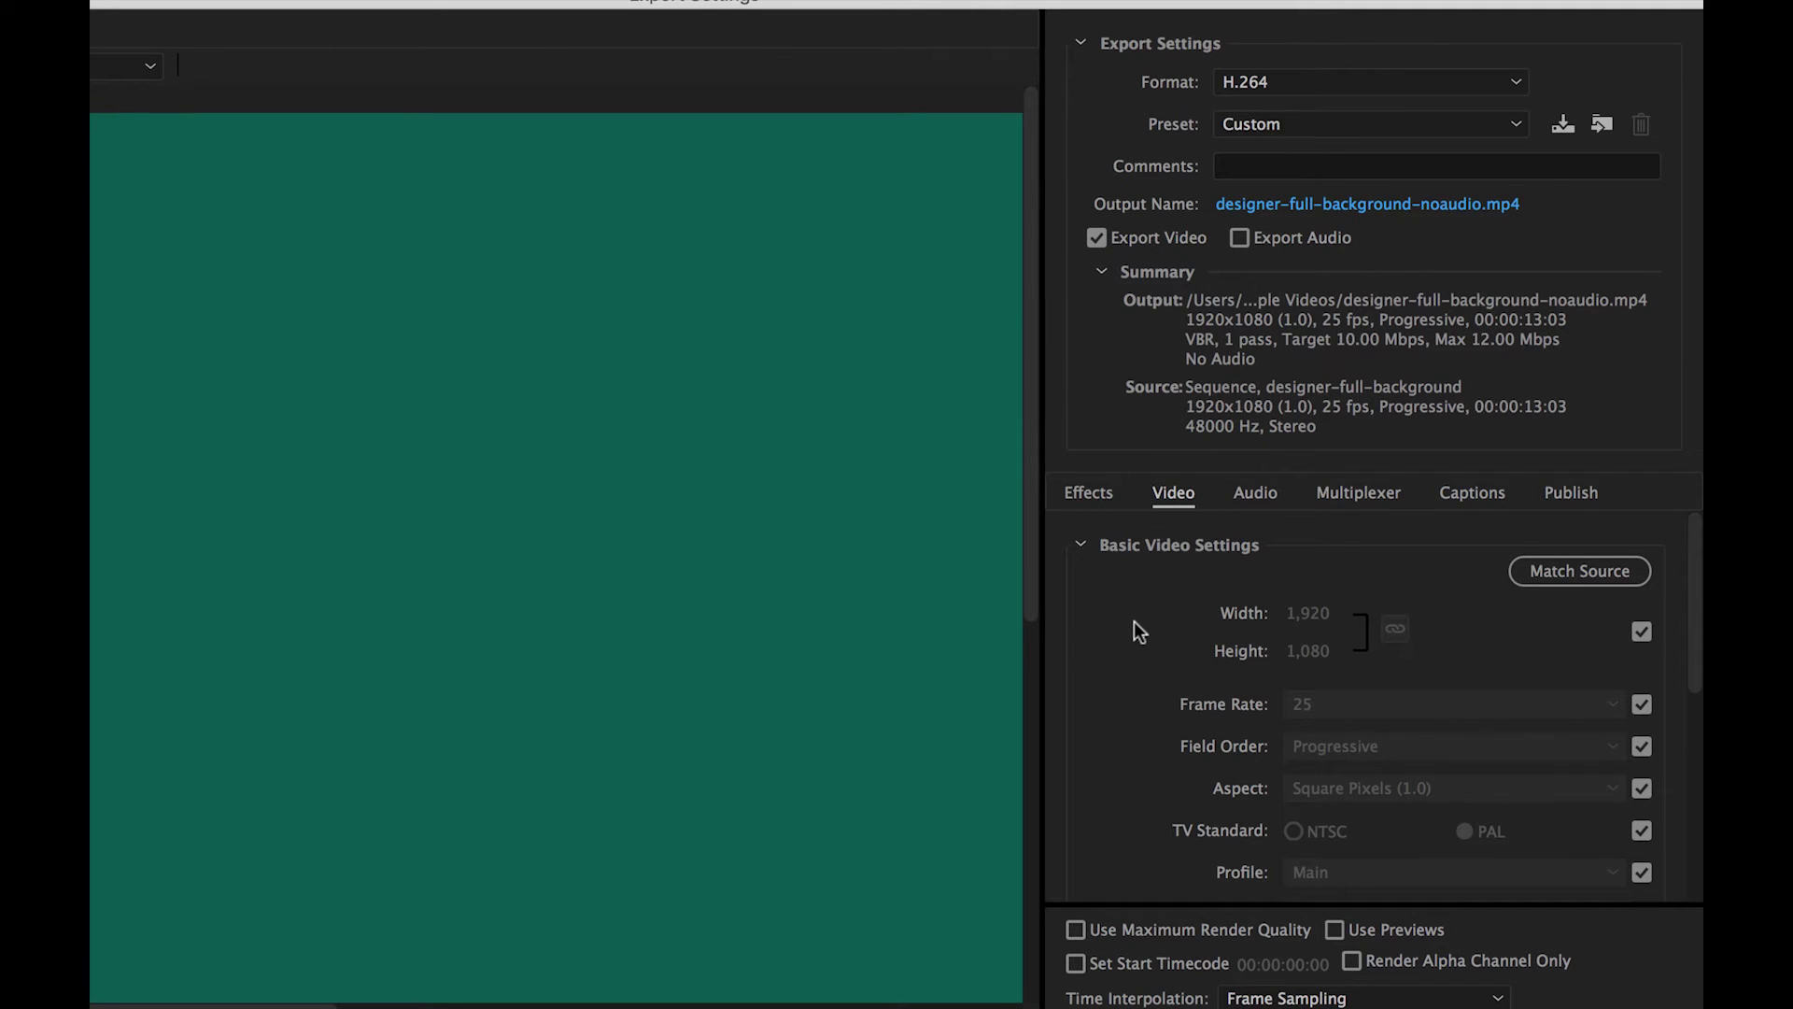
scroll(1134, 625, "down", 1)
scroll(1134, 626, "down", 1)
scroll(1132, 627, "down", 1)
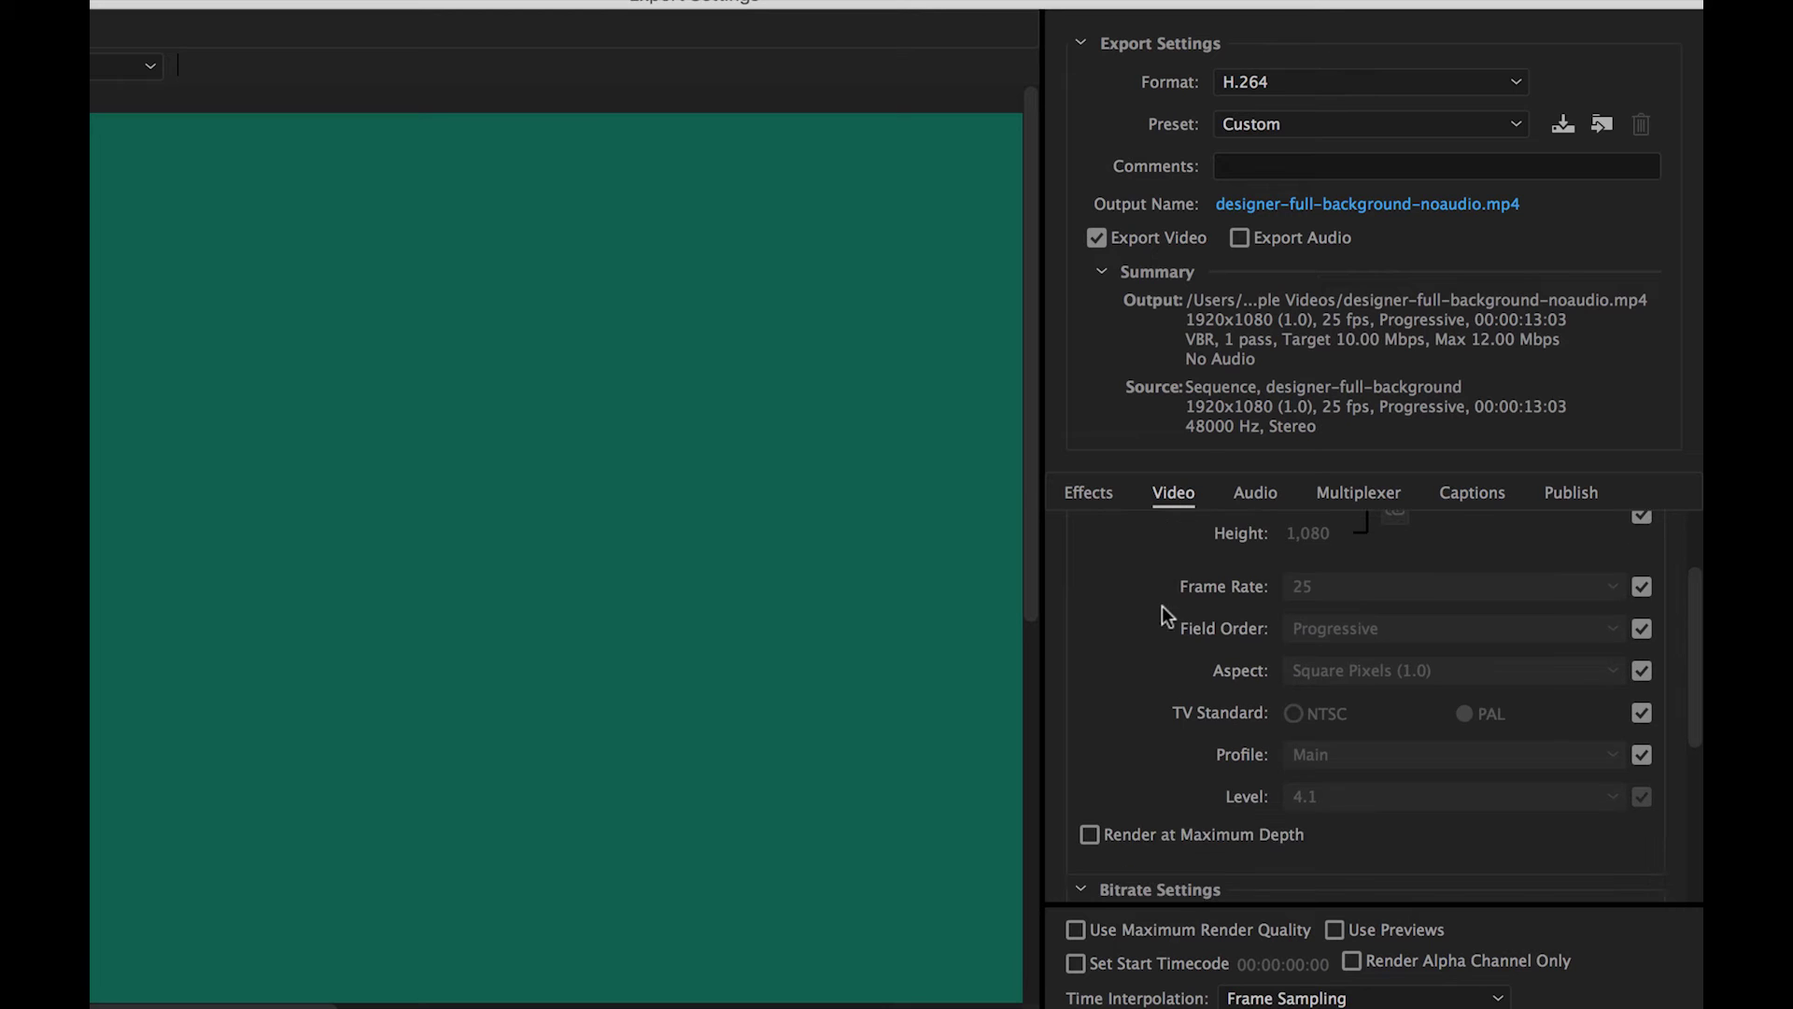
scroll(1162, 613, "down", 1)
scroll(1160, 613, "down", 1)
scroll(1161, 624, "down", 1)
scroll(1159, 638, "down", 1)
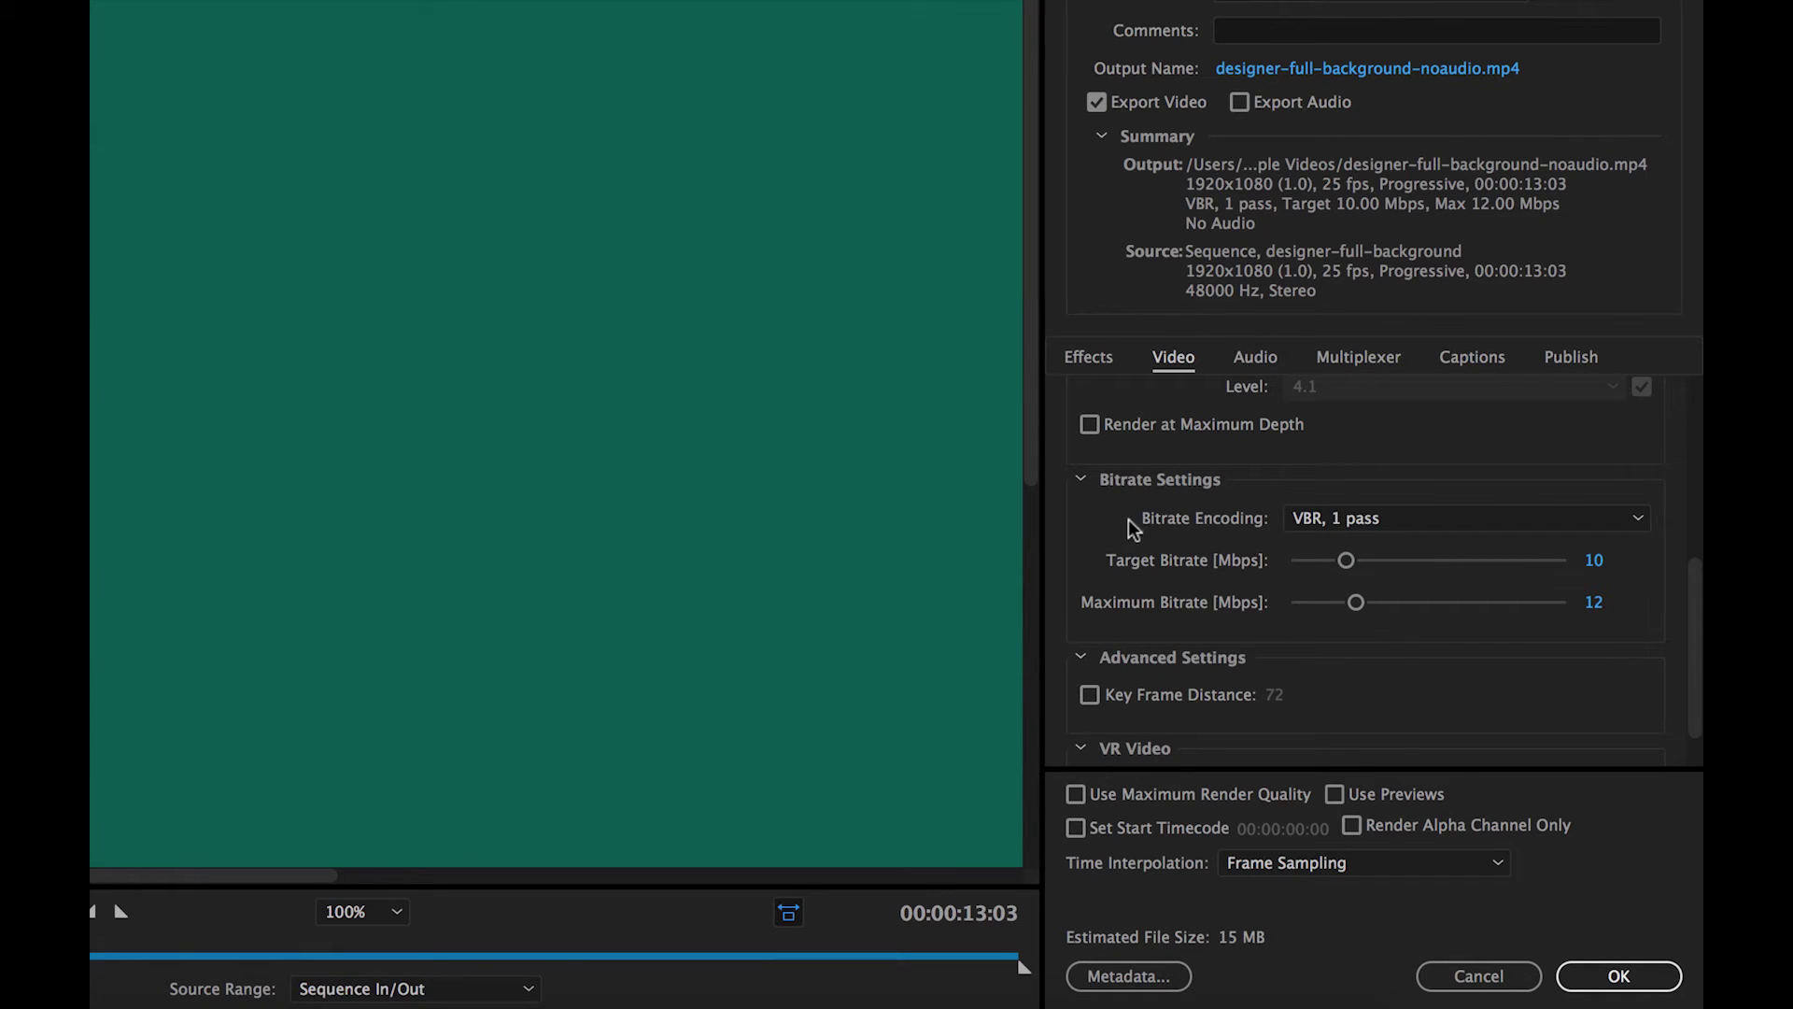
Try CBR bitrate encoding with a 1 Mbps target bitrate
left_click(1313, 521)
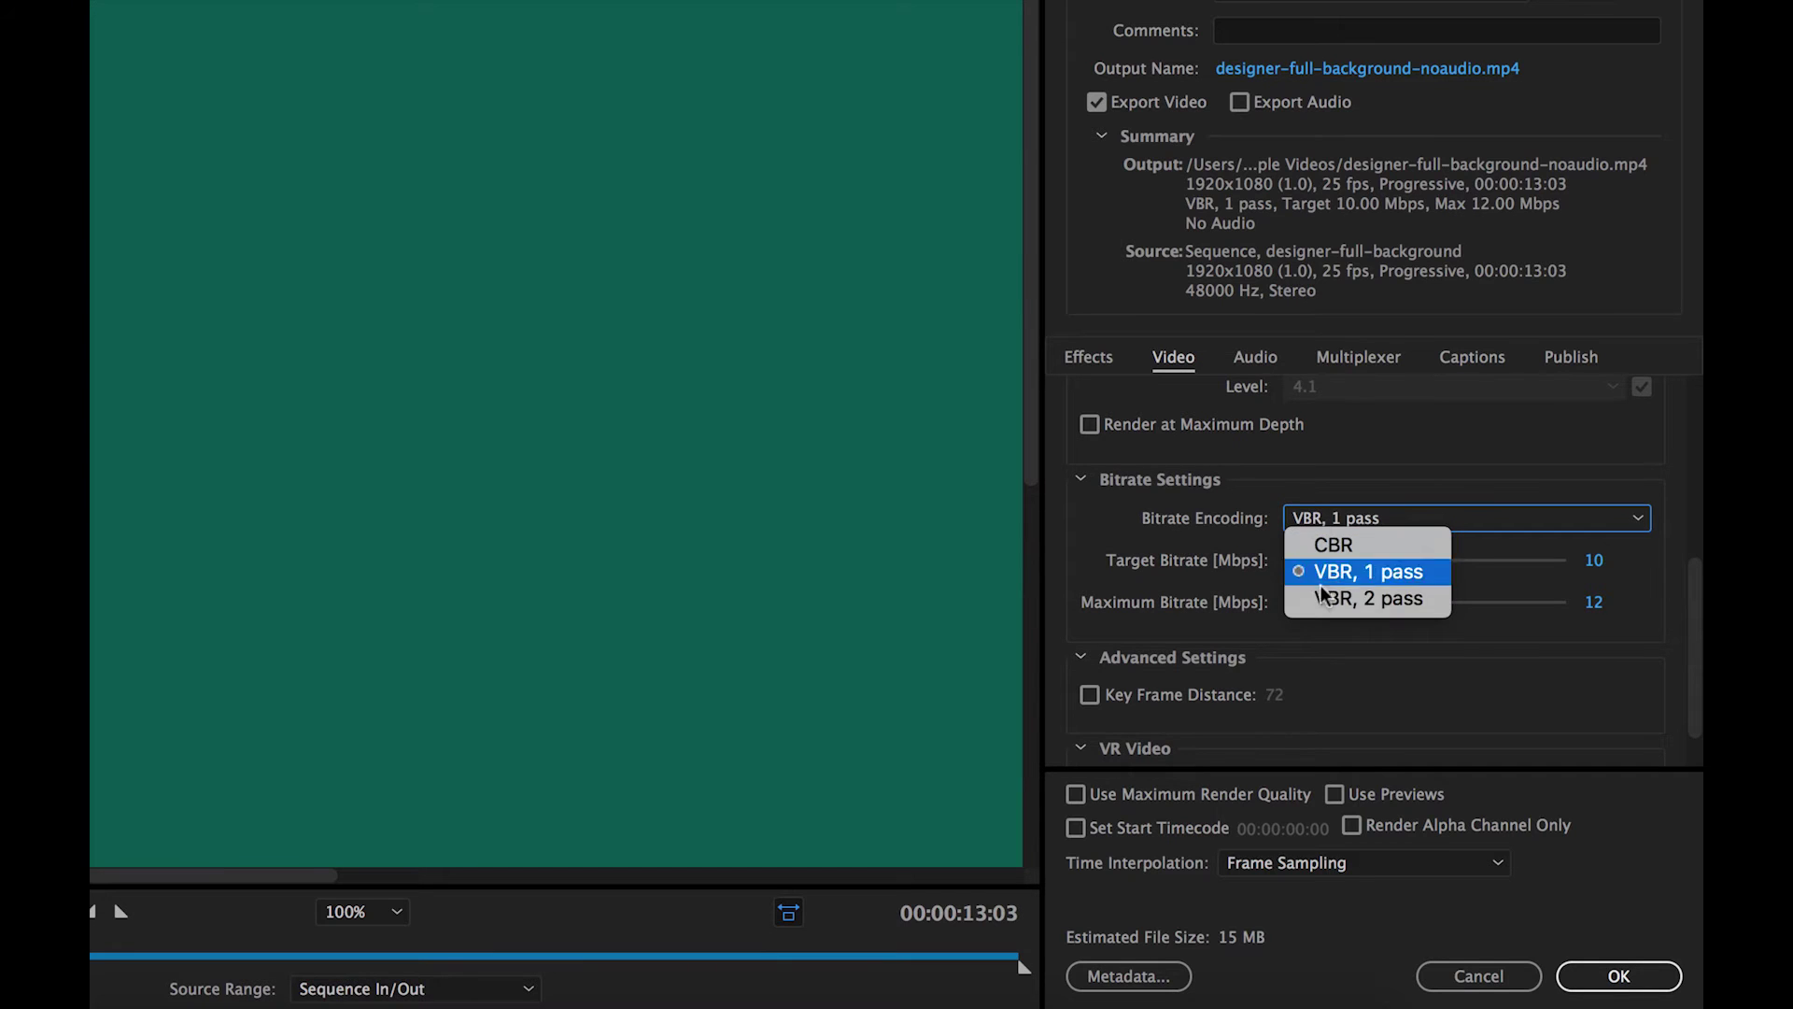
left_click(1187, 518)
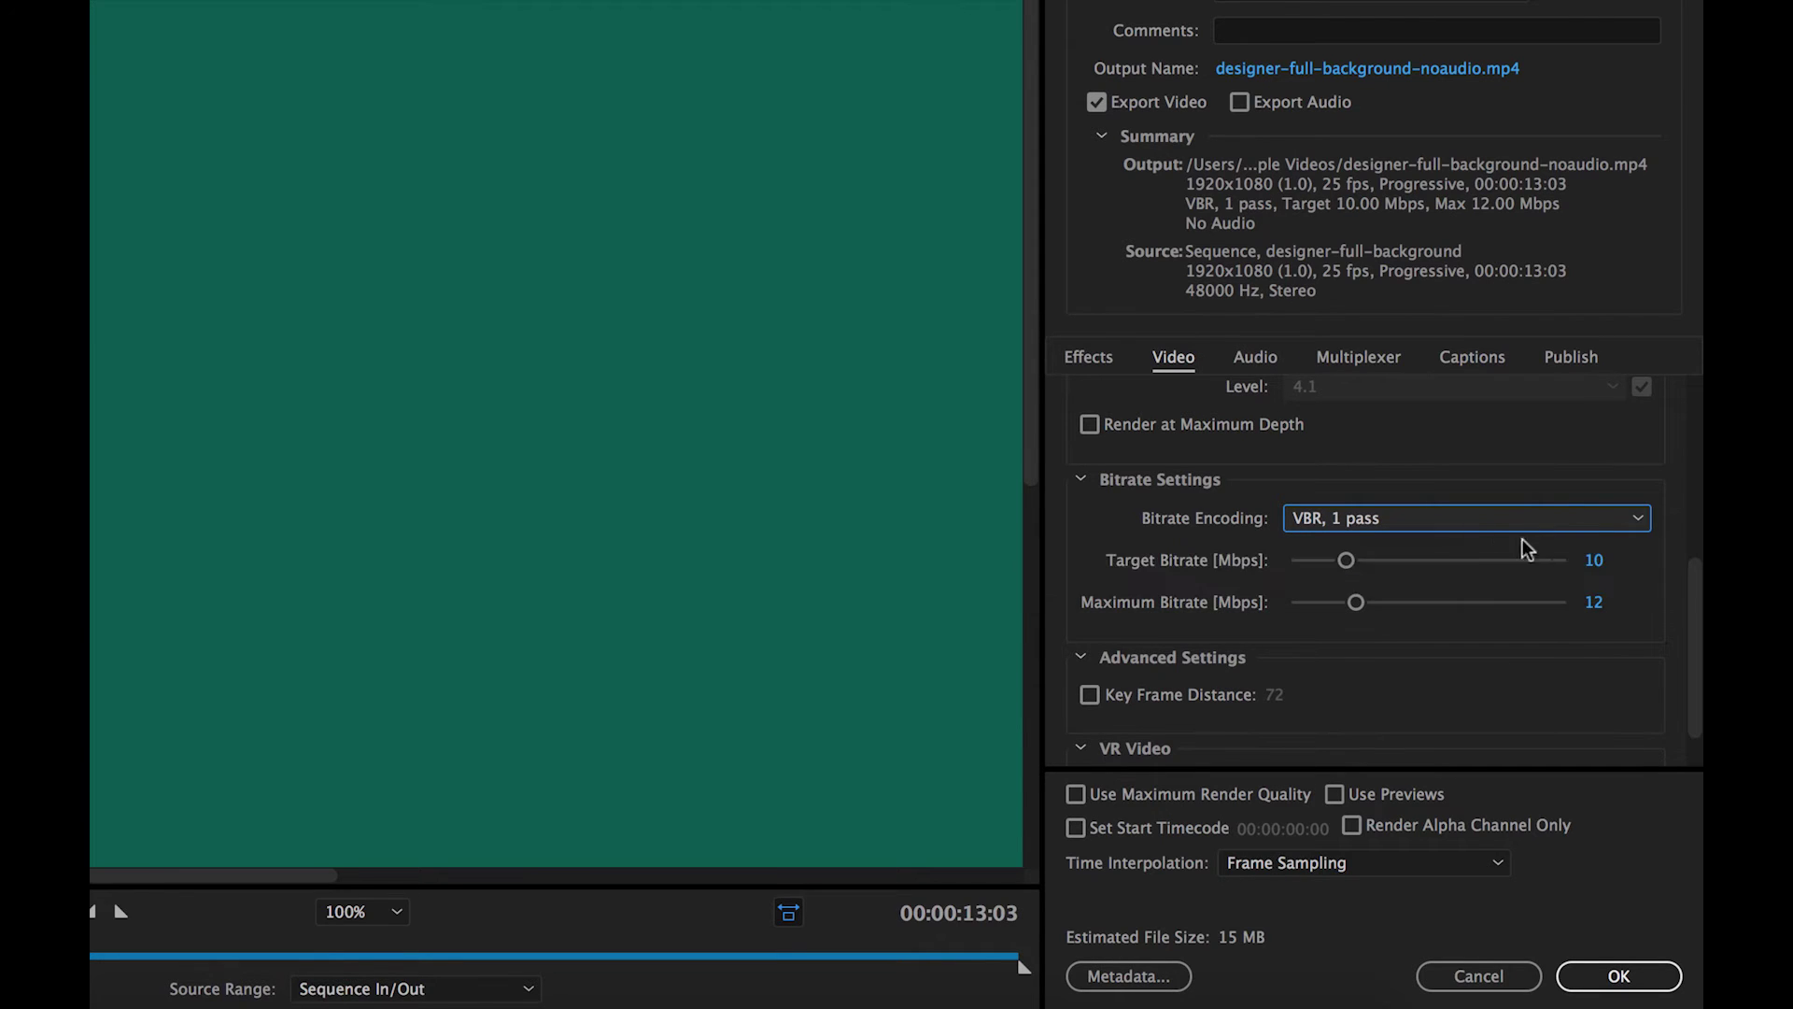
left_click(1444, 519)
left_click(1217, 605)
key("Up")
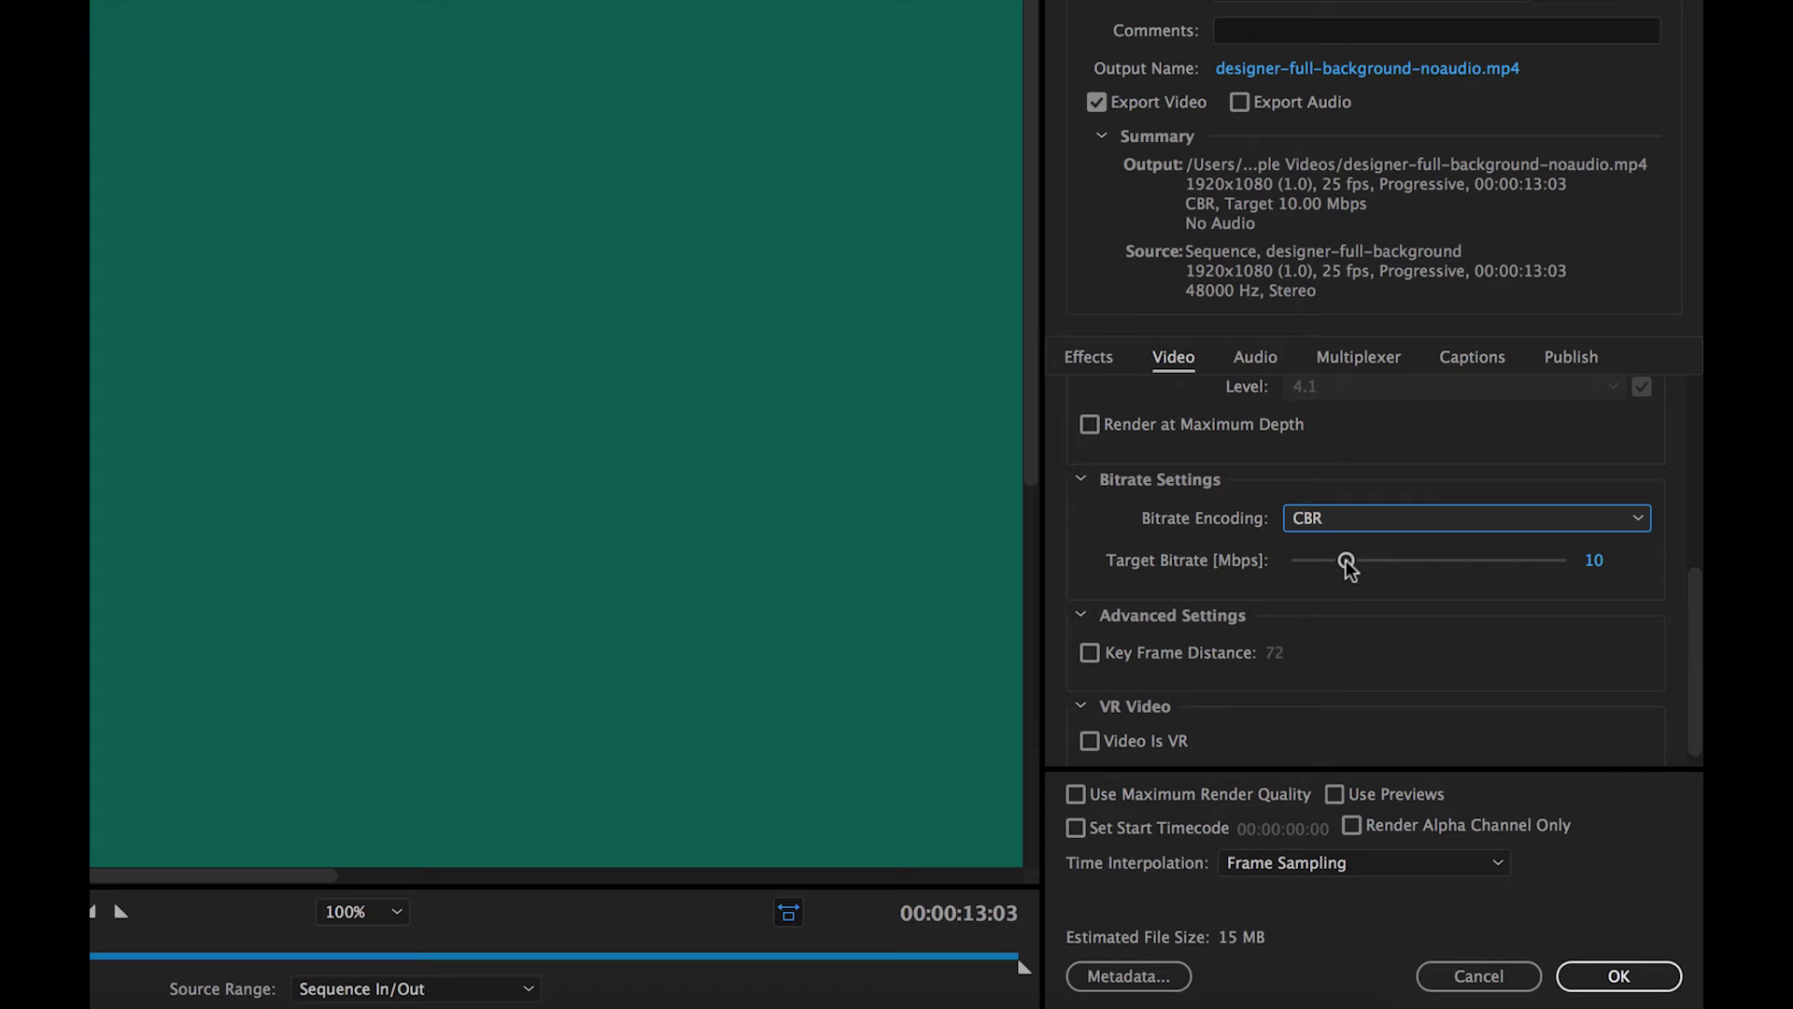
left_click(1608, 561)
type("1")
key("Return")
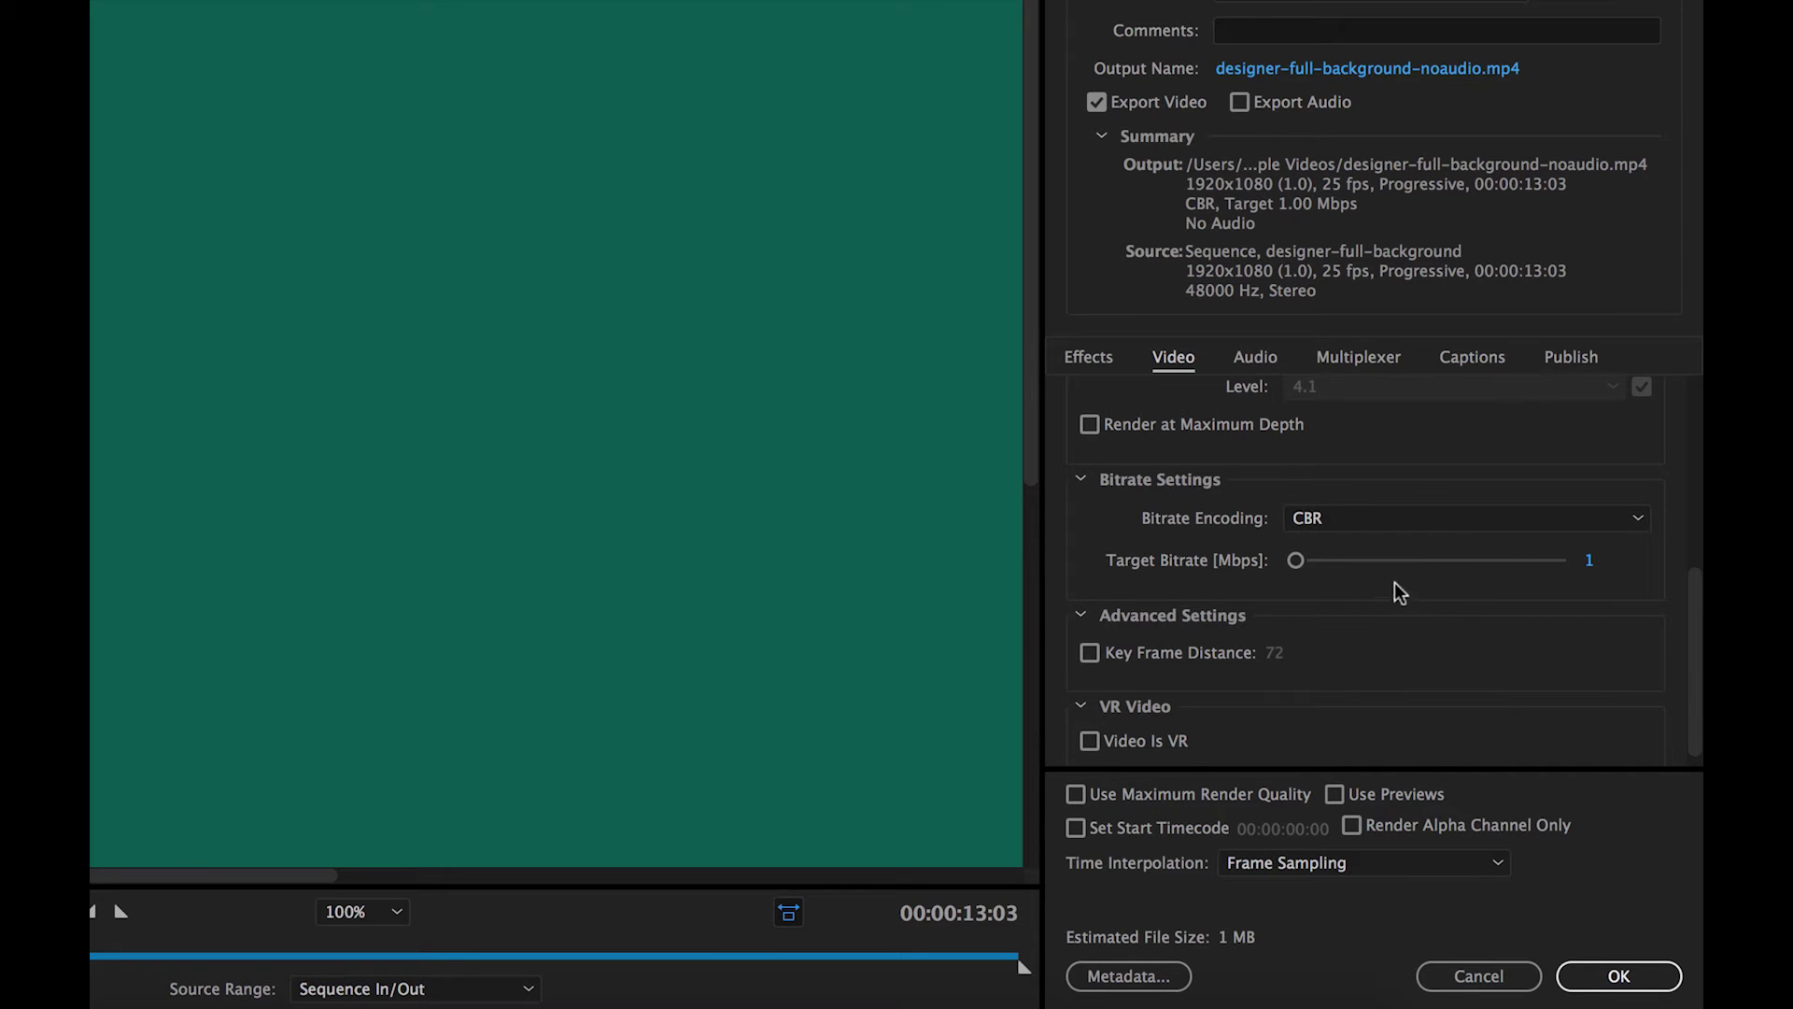
Restore VBR 1-pass at 10 Mbps target and 12 Mbps maximum, then choose VBR, 2 pass
left_click(1388, 519)
left_click(1337, 570)
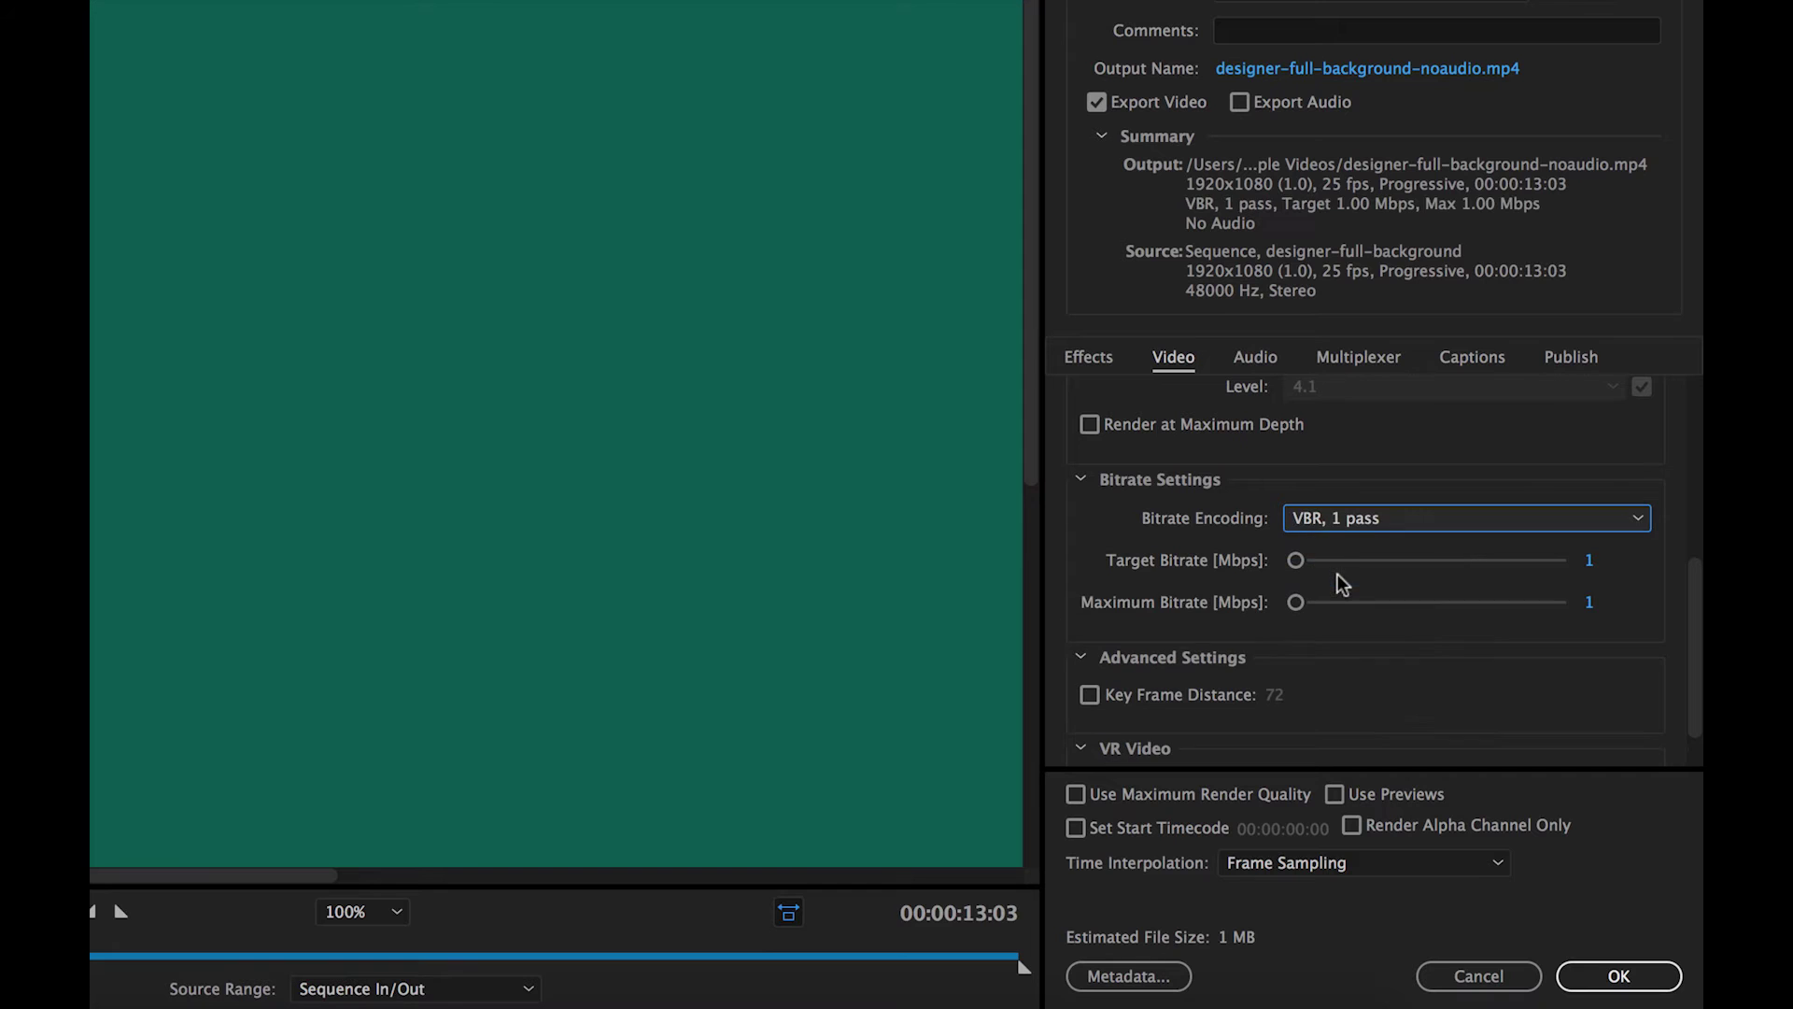
left_click(1587, 562)
type("10")
key("Return")
left_click(1595, 602)
type("12")
key("Tab")
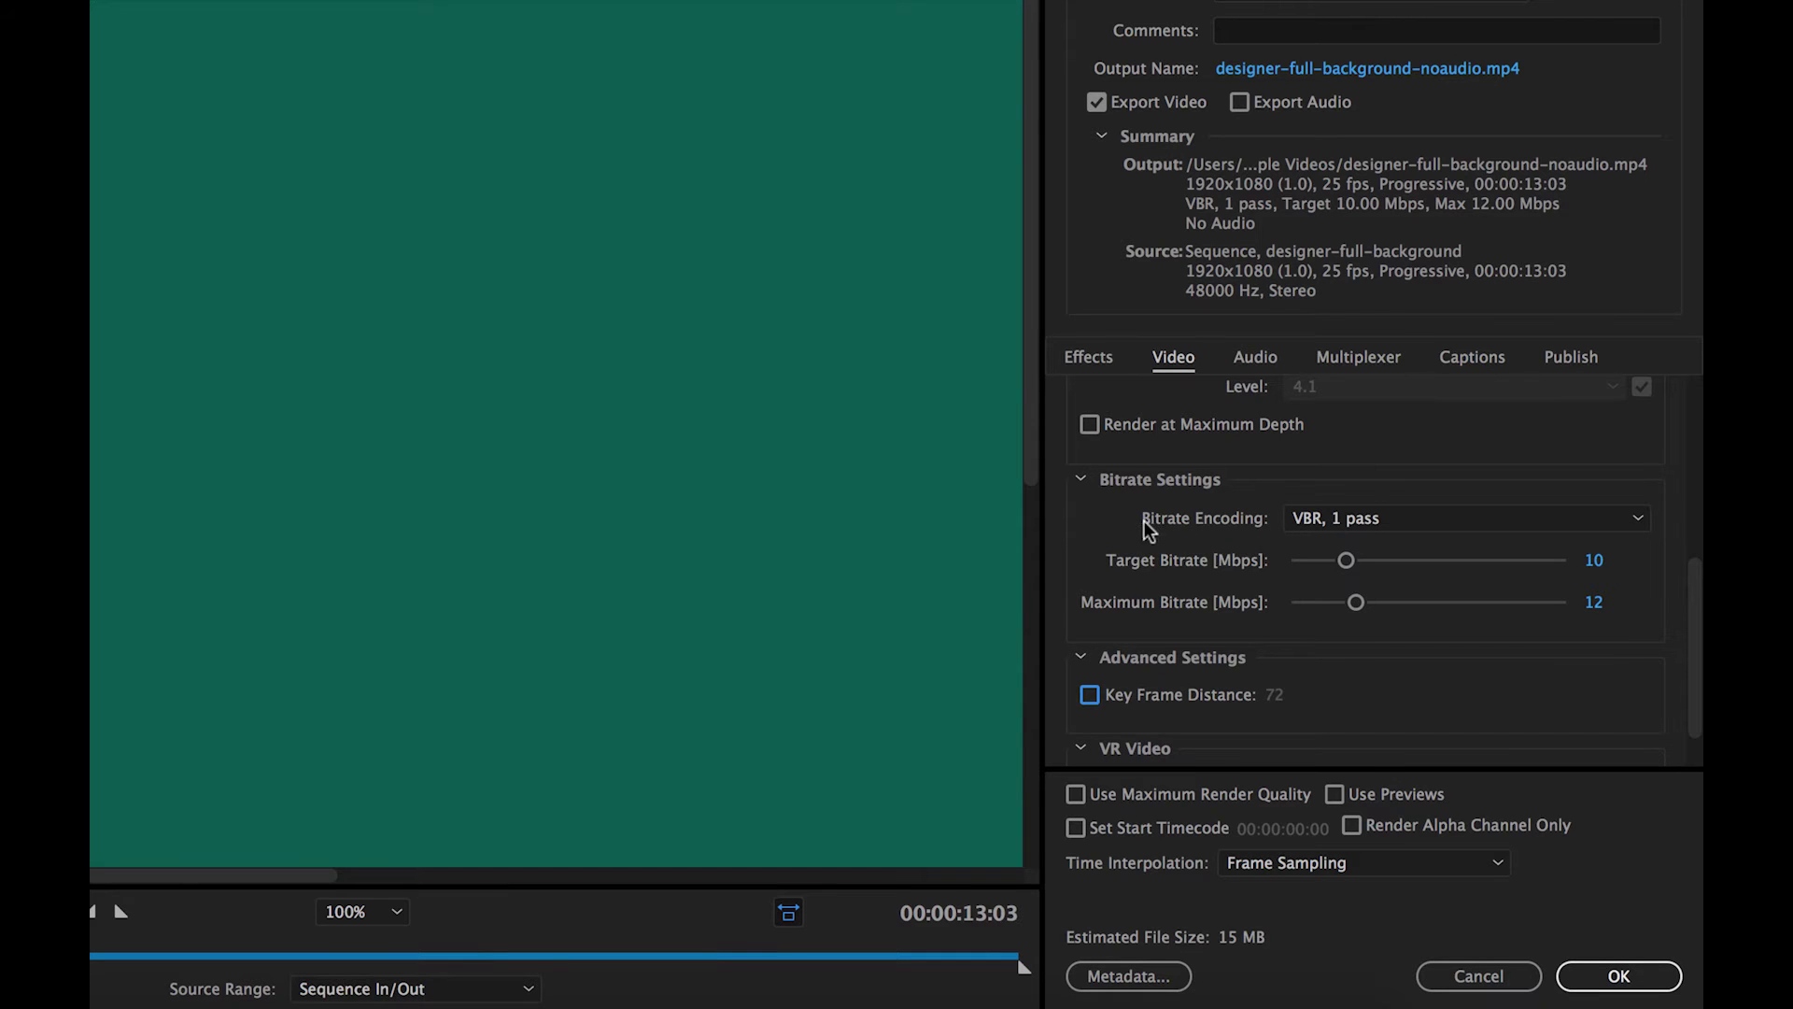
left_click(1324, 518)
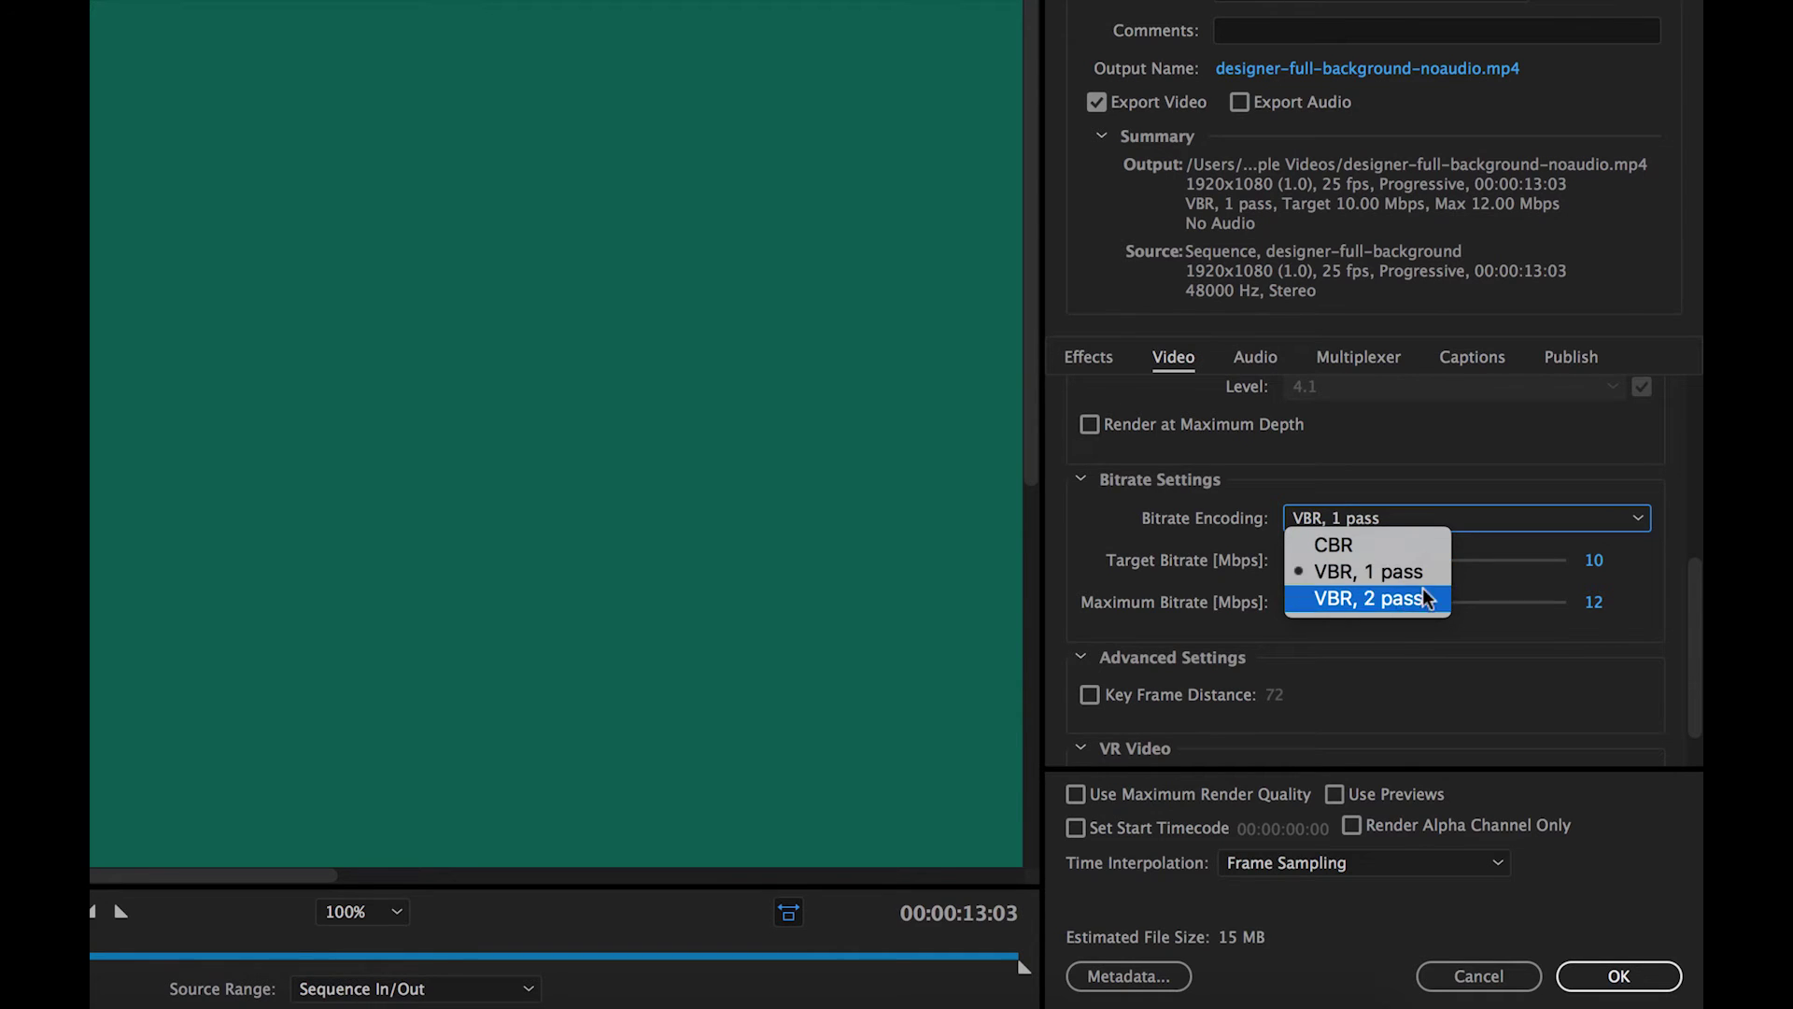
left_click(1371, 602)
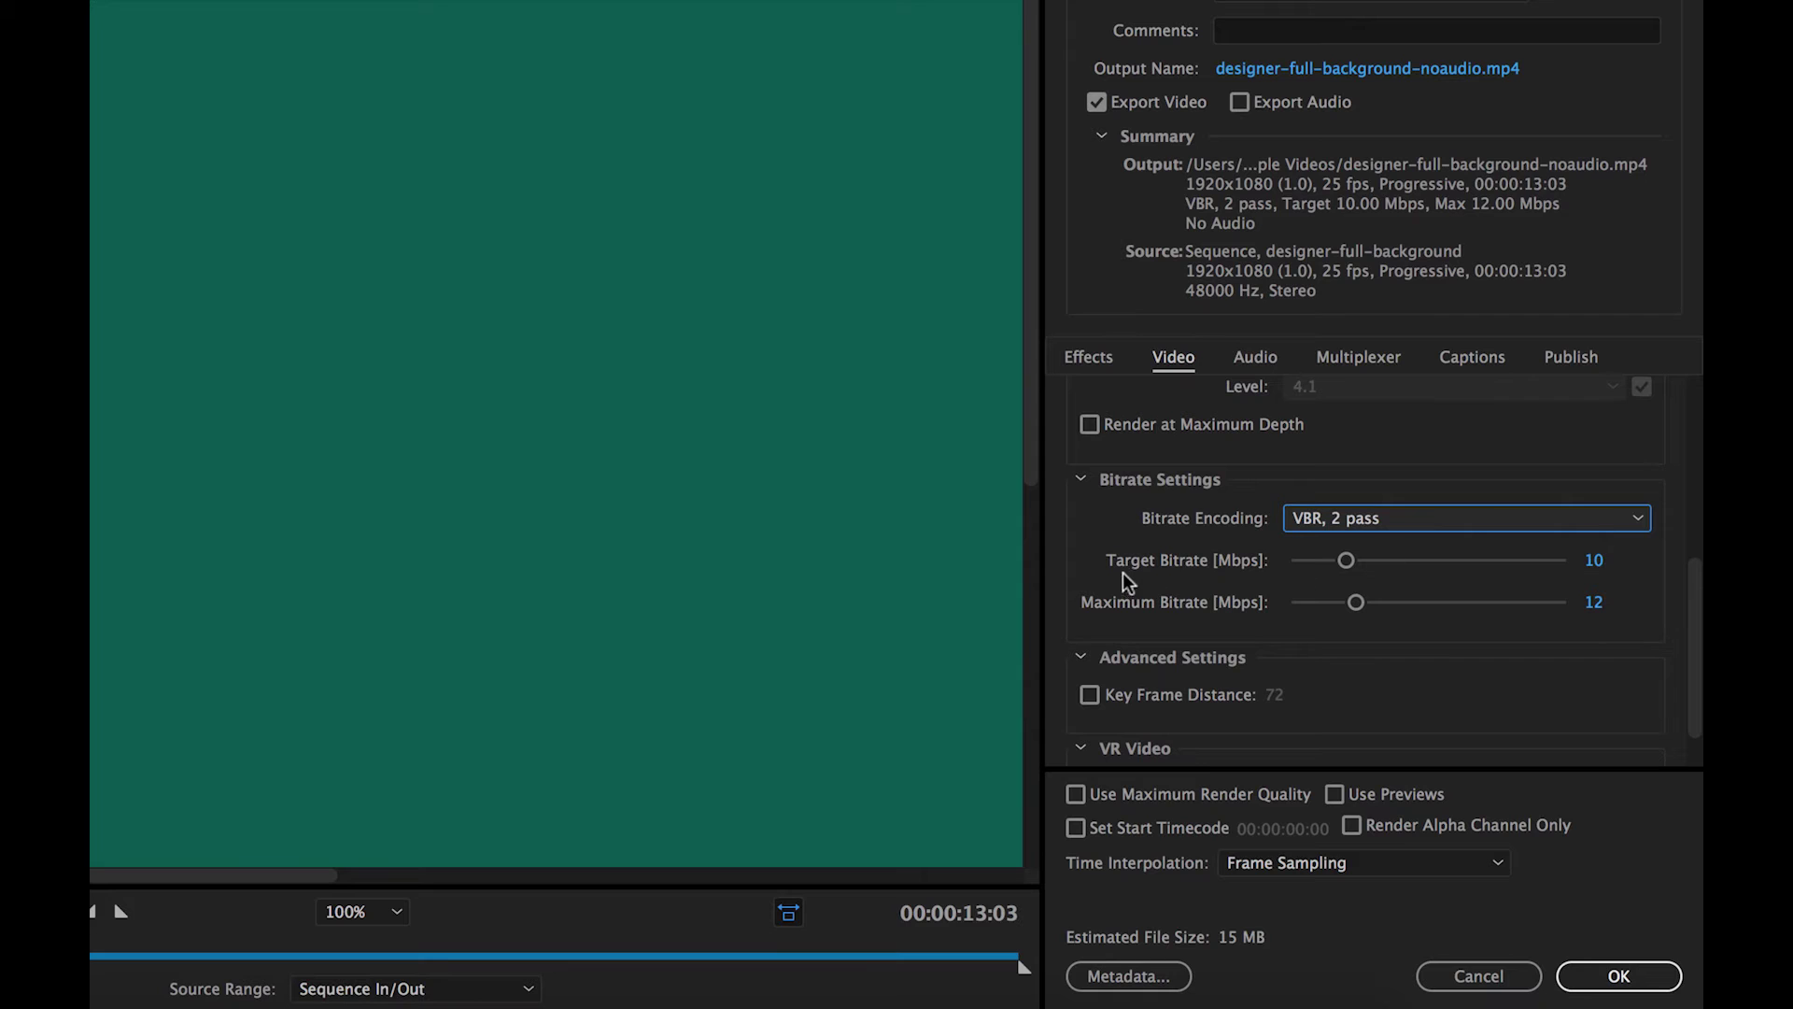
Set the target bitrate to 1 Mbps and the maximum bitrate to 1.5 Mbps
key("Tab")
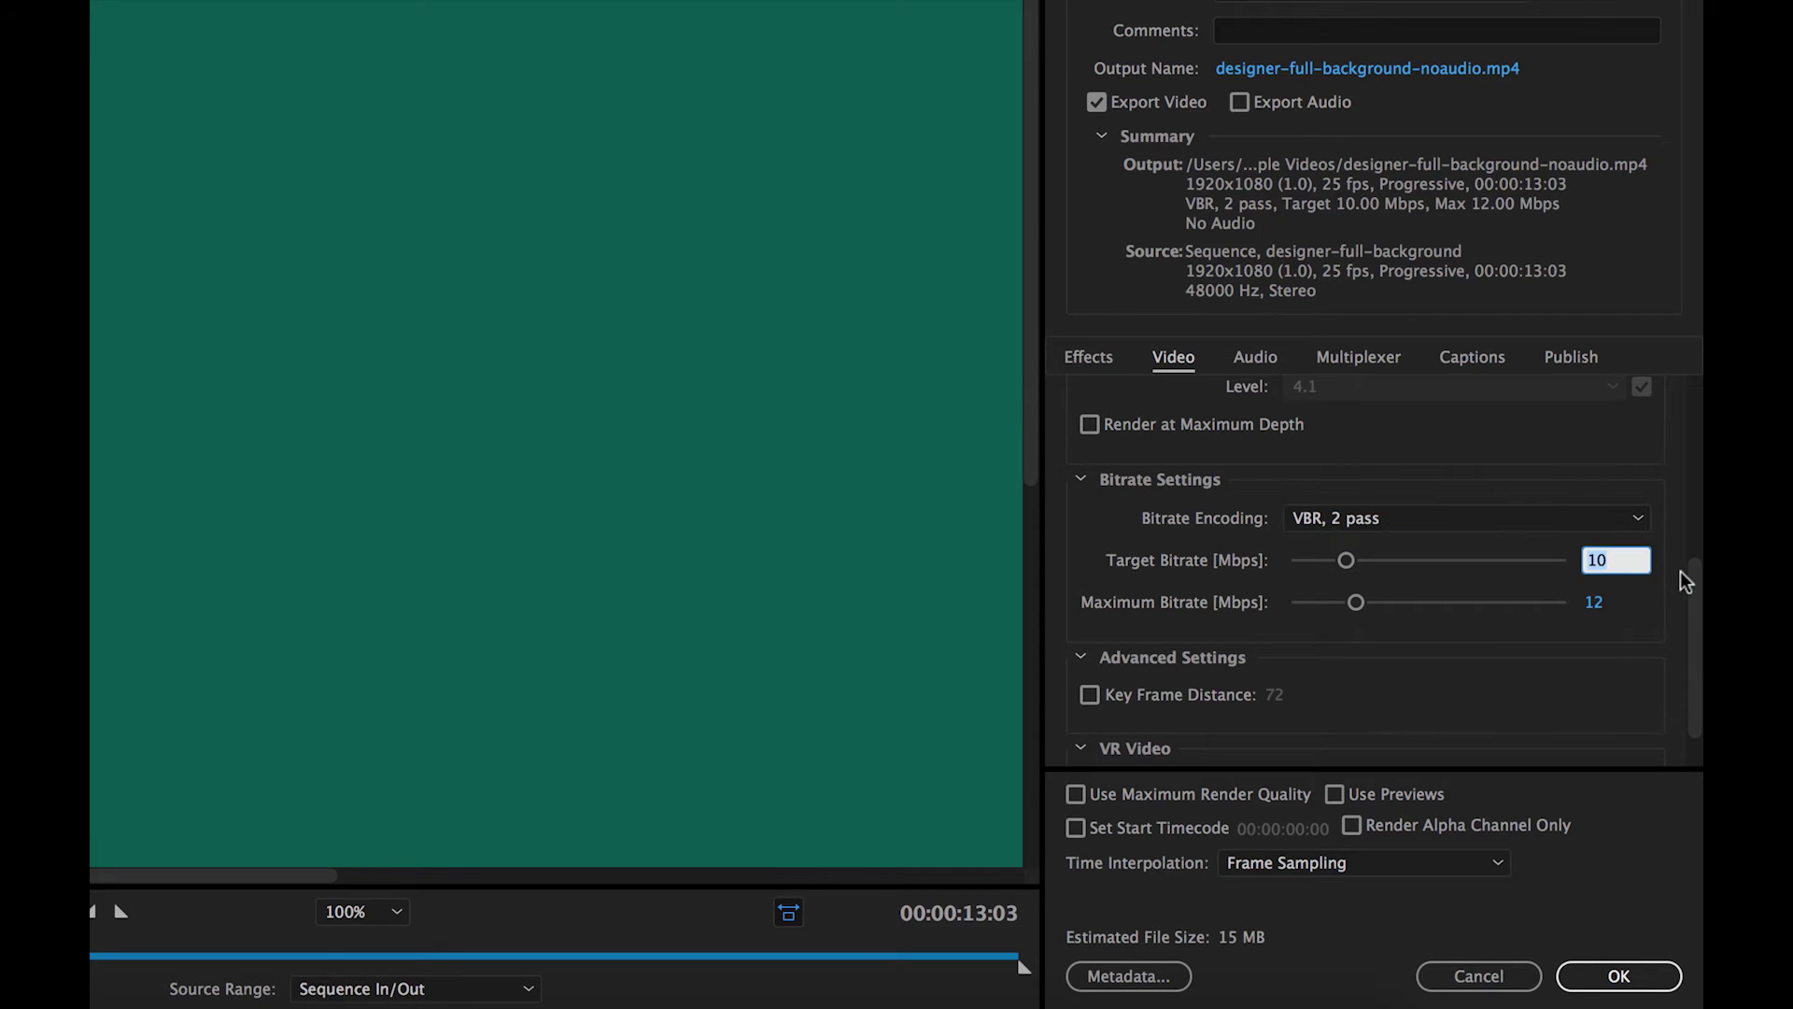
type("1")
key("Tab")
type("2")
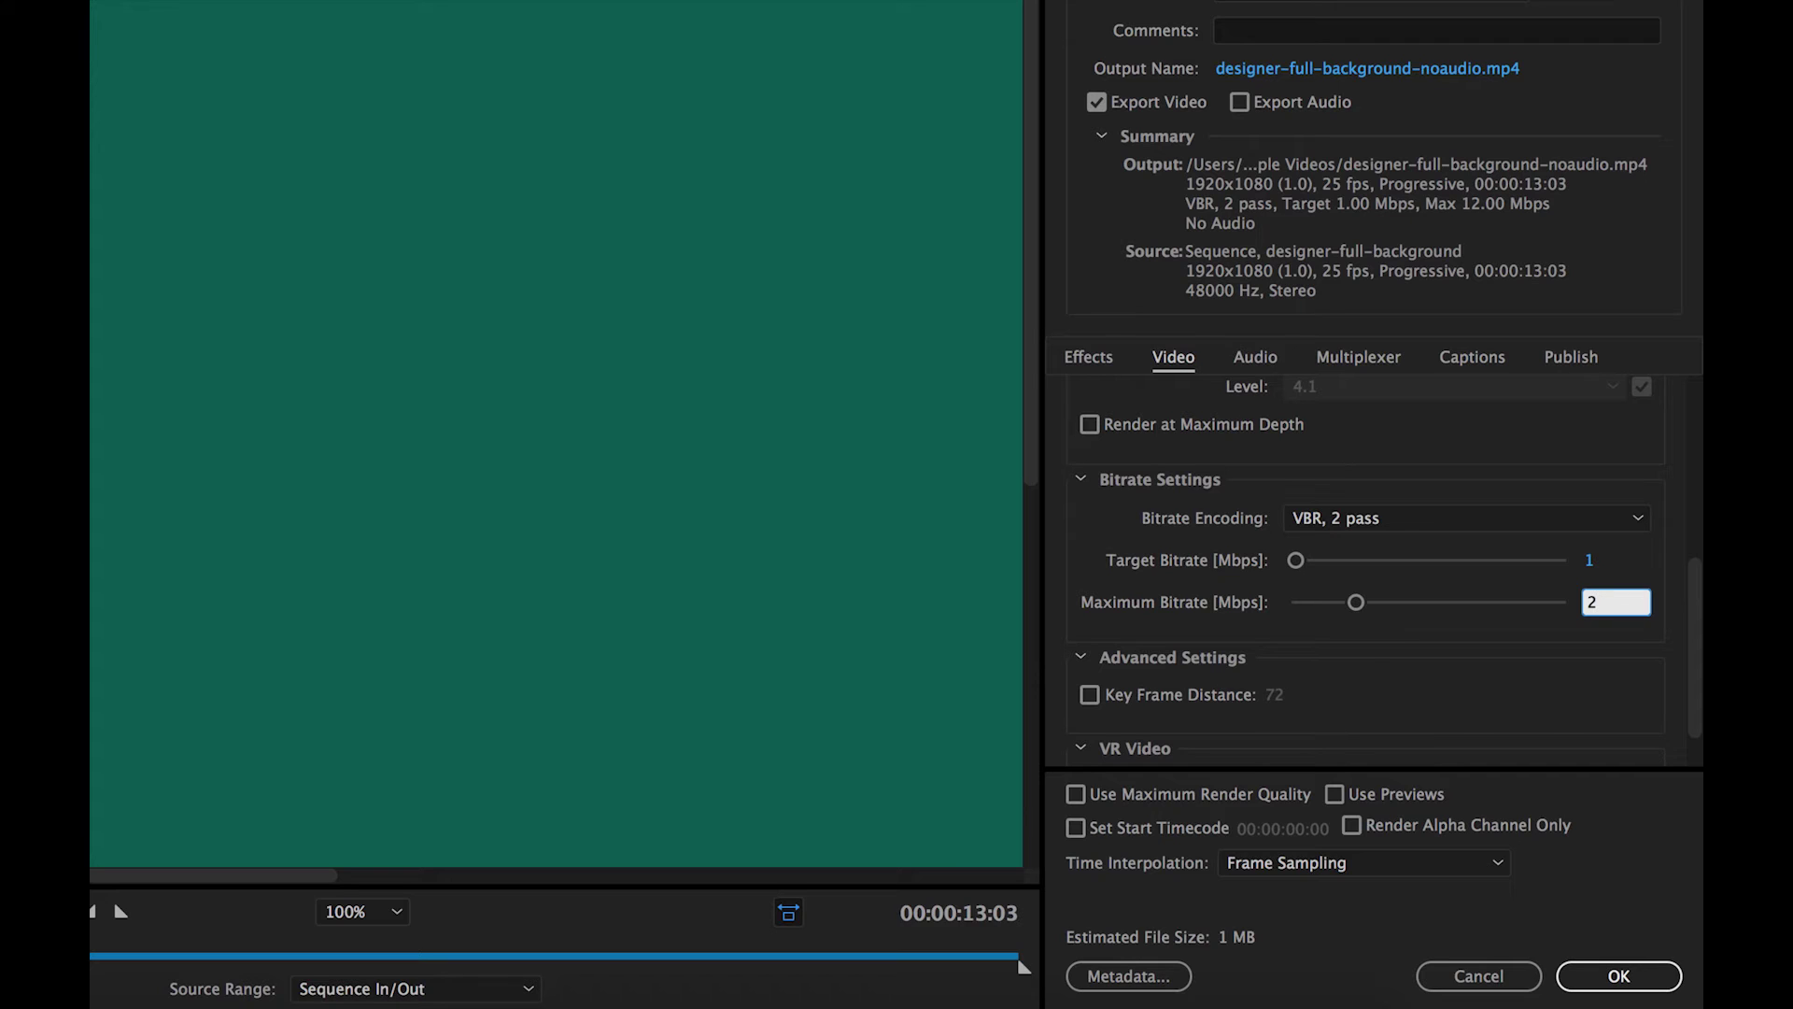
key("BackSpace")
type("1.5")
key("Tab")
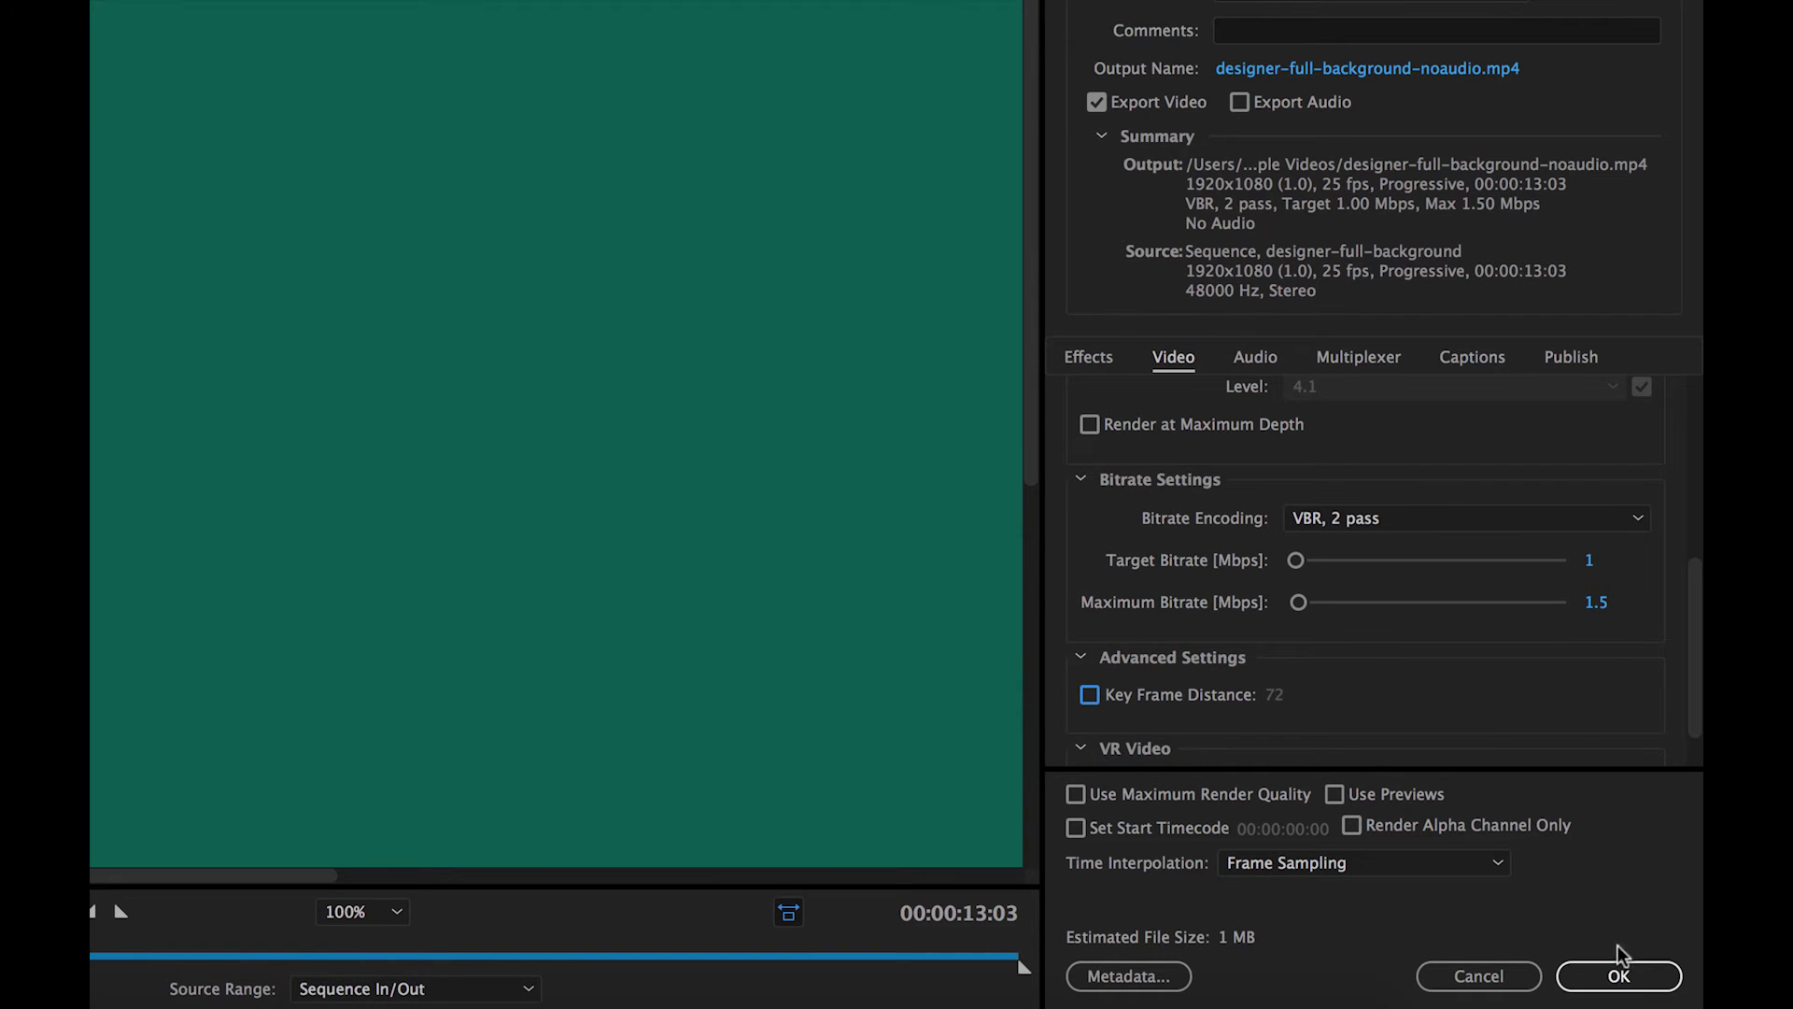
Rename the output to designer-full-background-noaudio-lowbitrate.mp4, confirm, and select the new queue item
left_click(1408, 68)
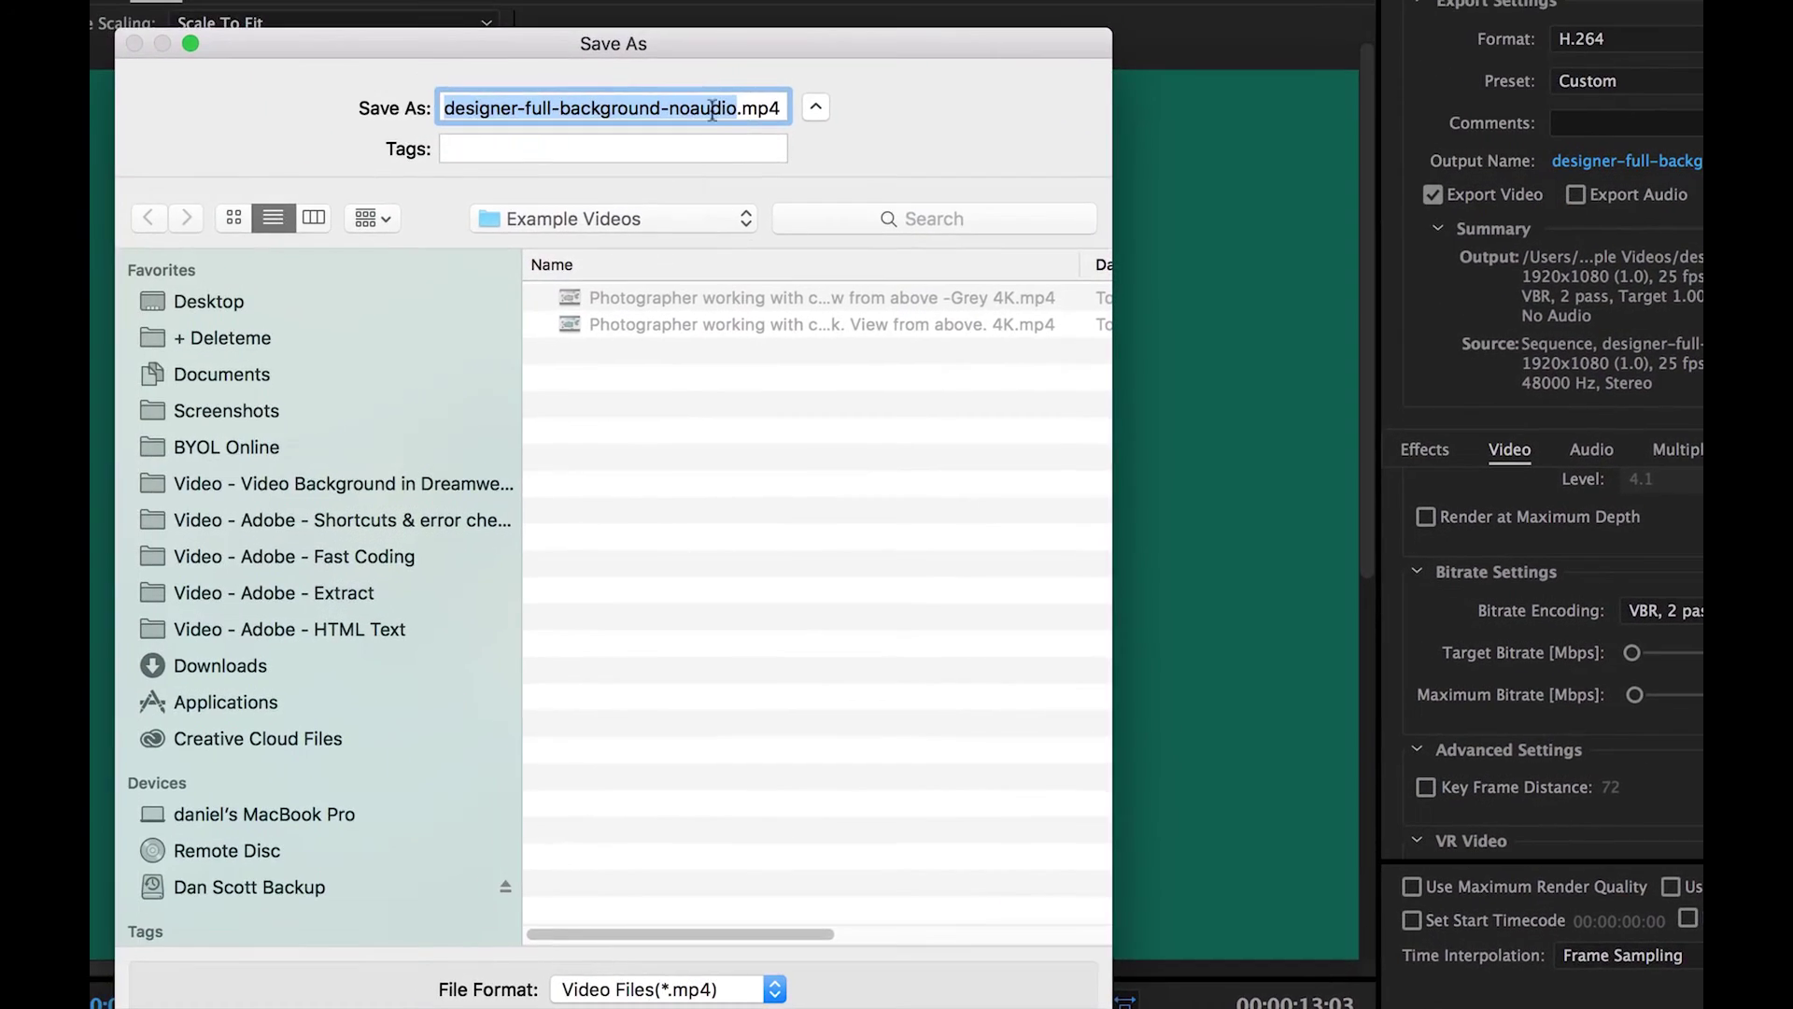
left_click(711, 112)
type("-")
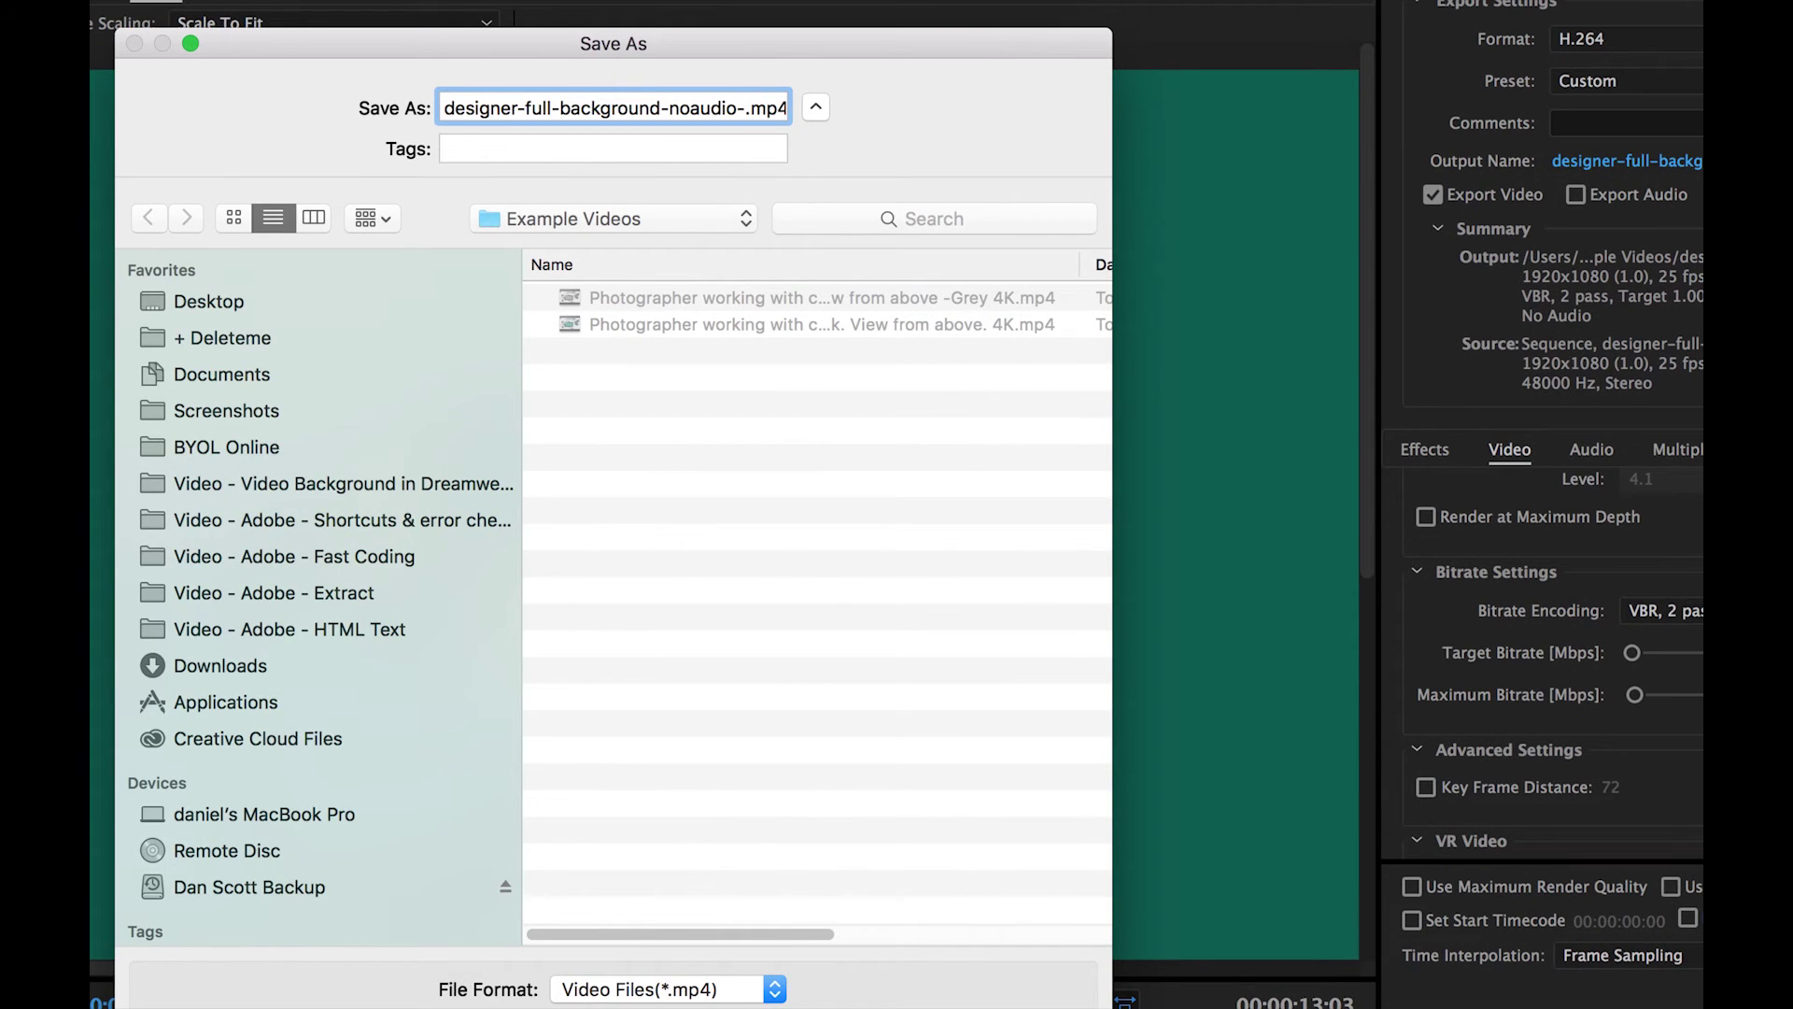
type("lowbitrate")
key("Return")
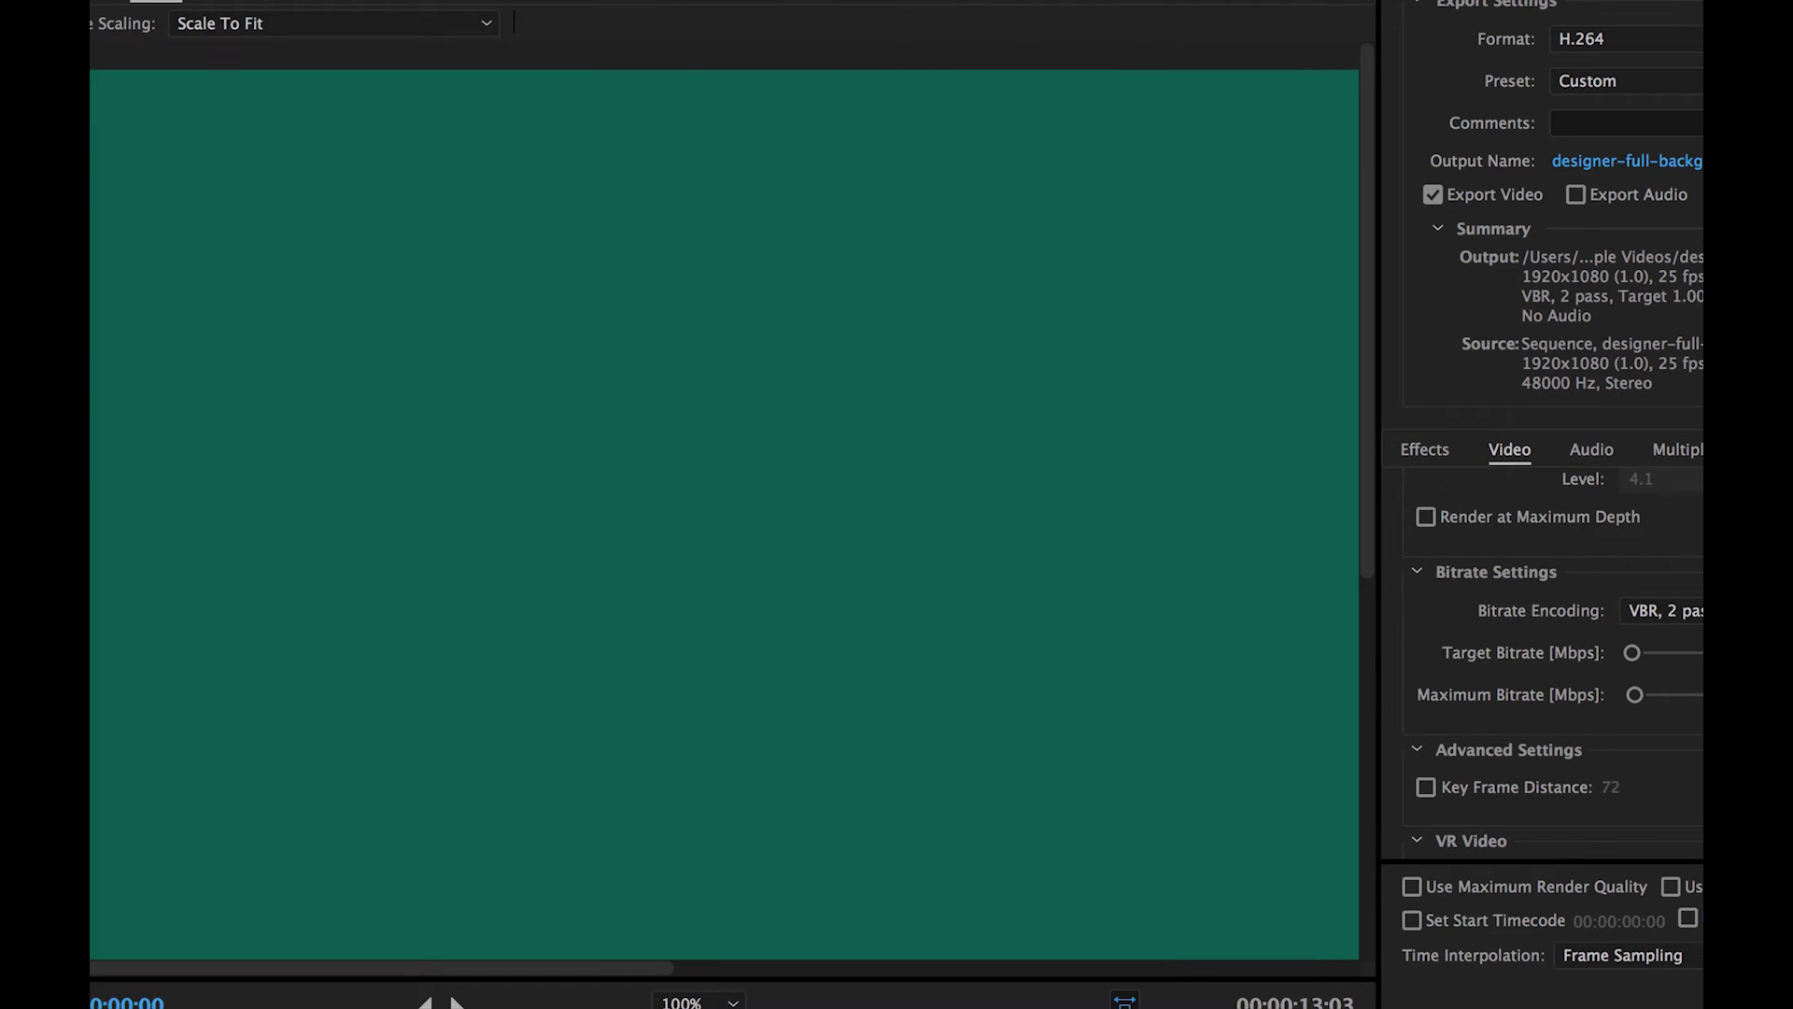
left_click(1659, 988)
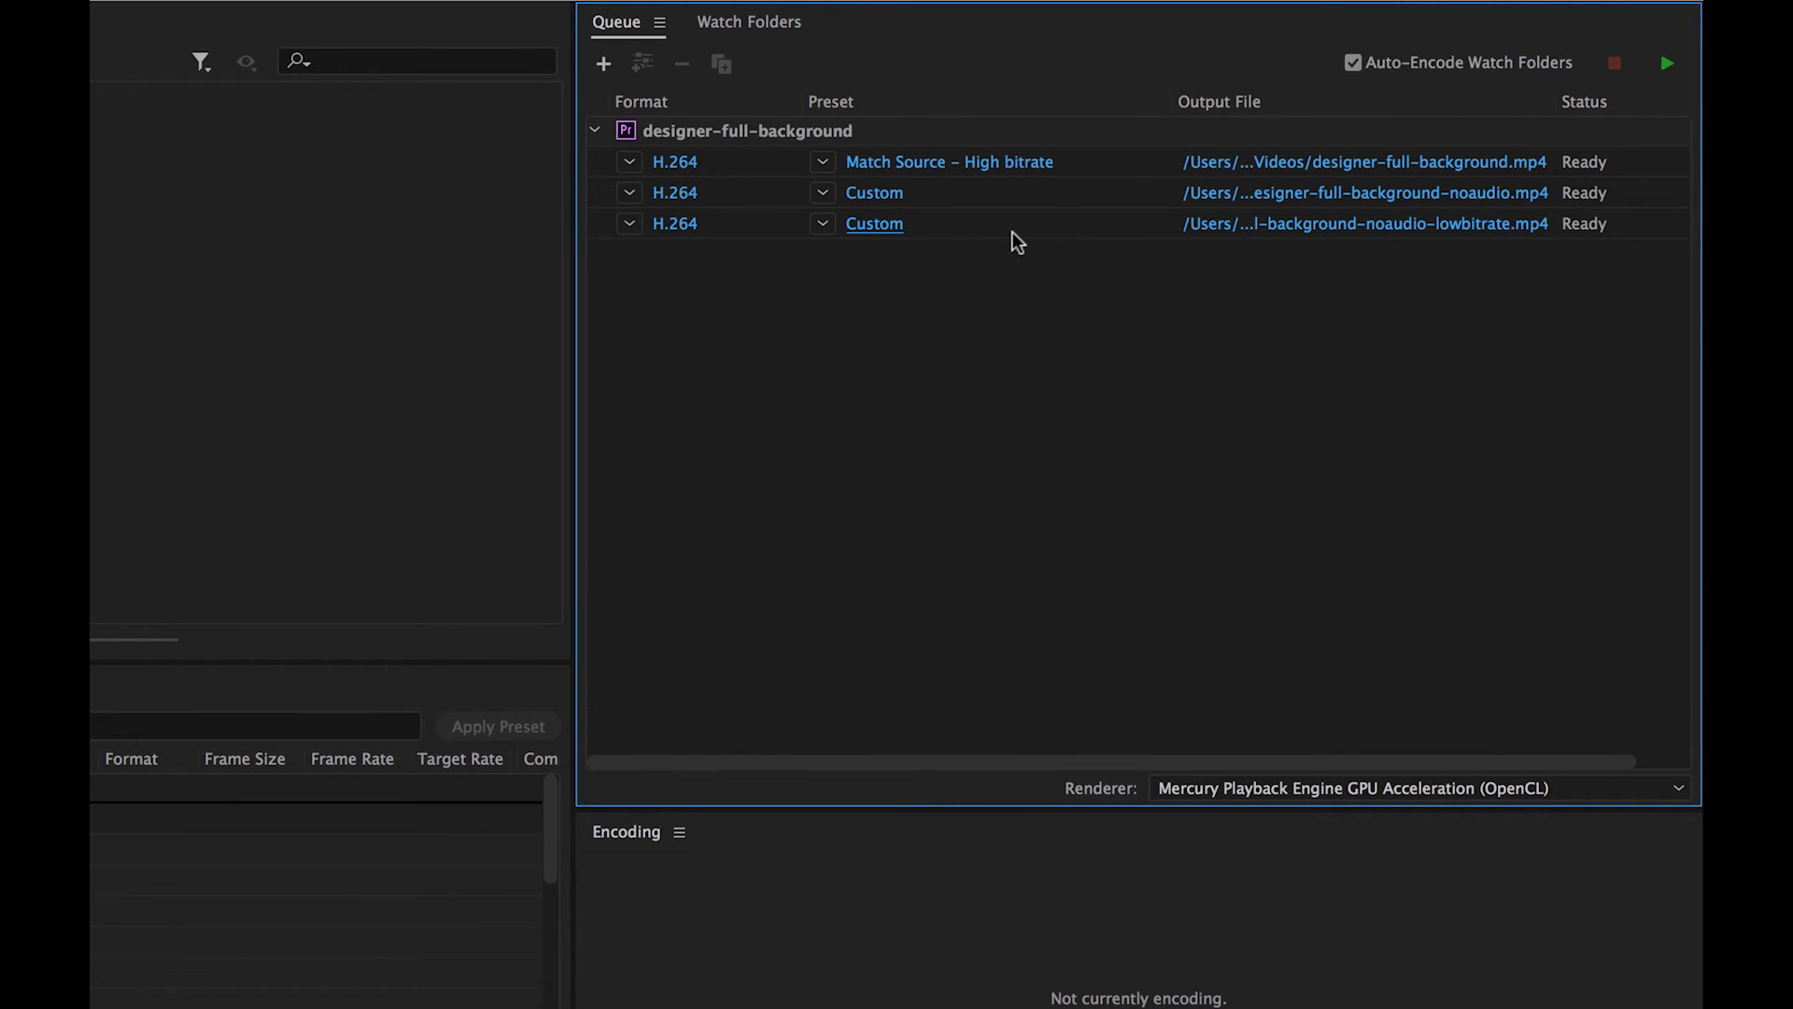
left_click(1013, 231)
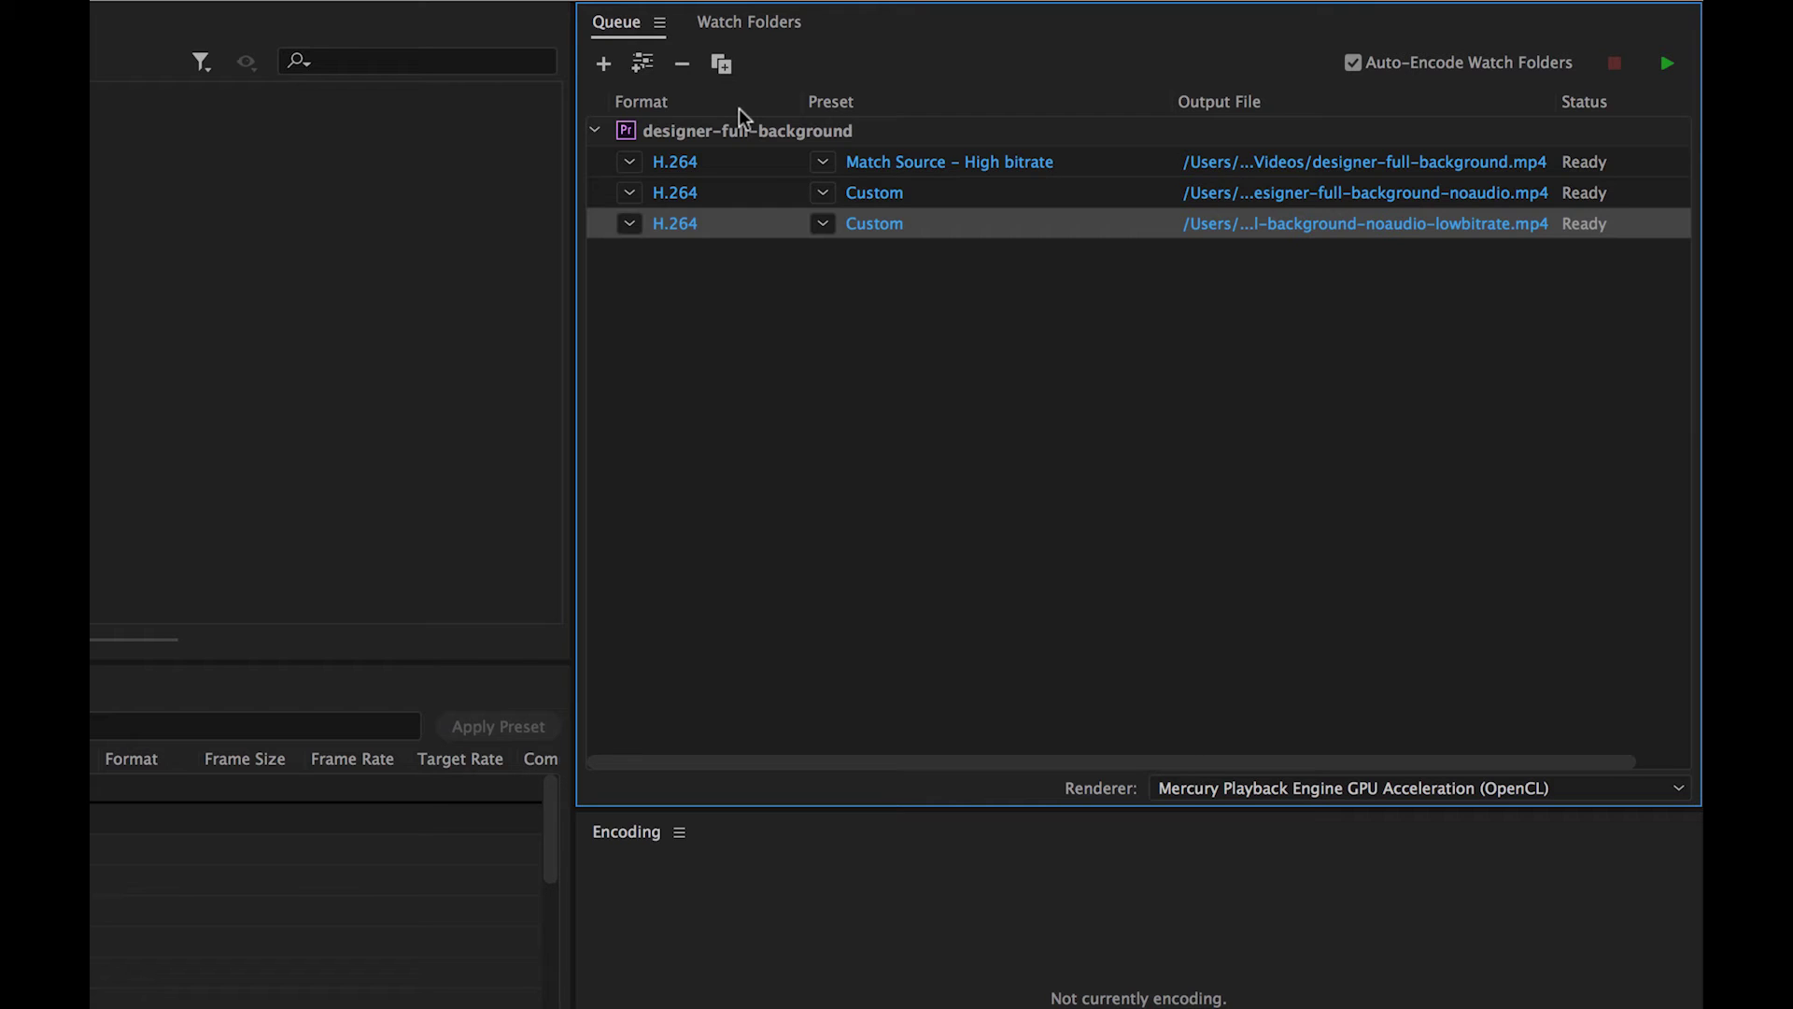
Duplicate the lowbitrate export, change the copy's frame rate from 25 to 15 fps, and scrub the preview
left_click(722, 63)
left_click(882, 226)
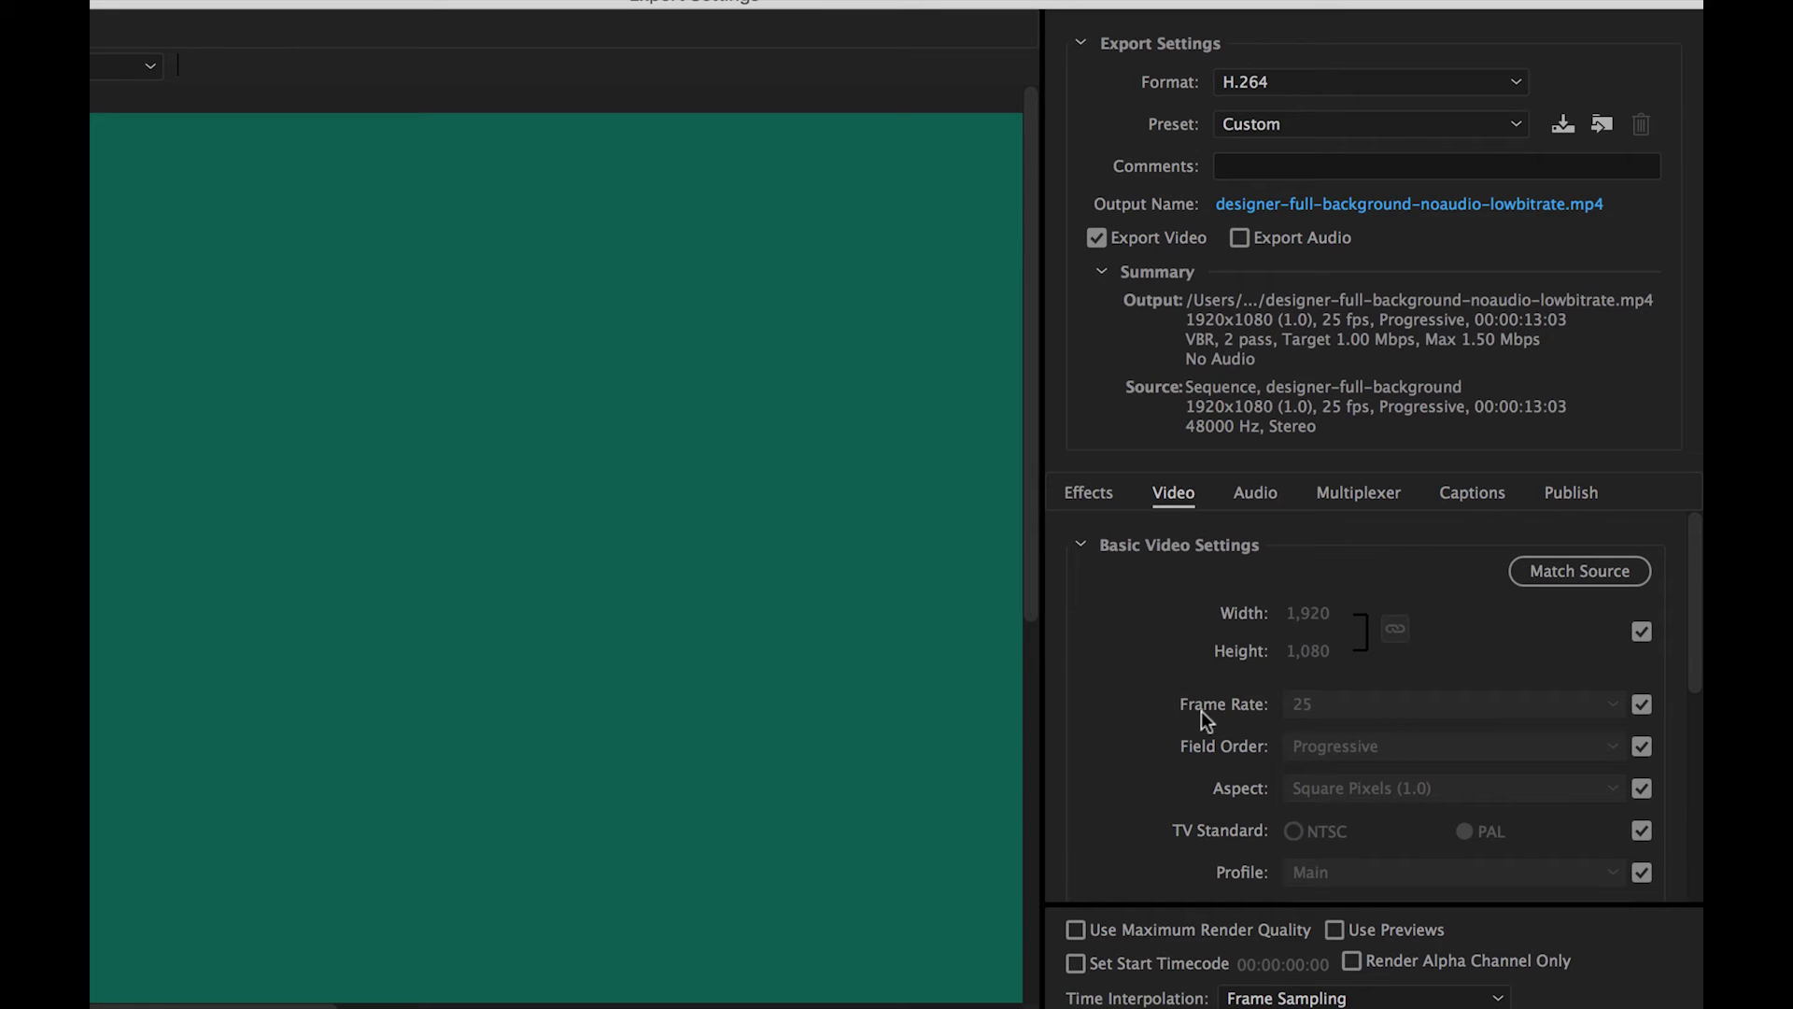
left_click(1643, 703)
left_click(1351, 703)
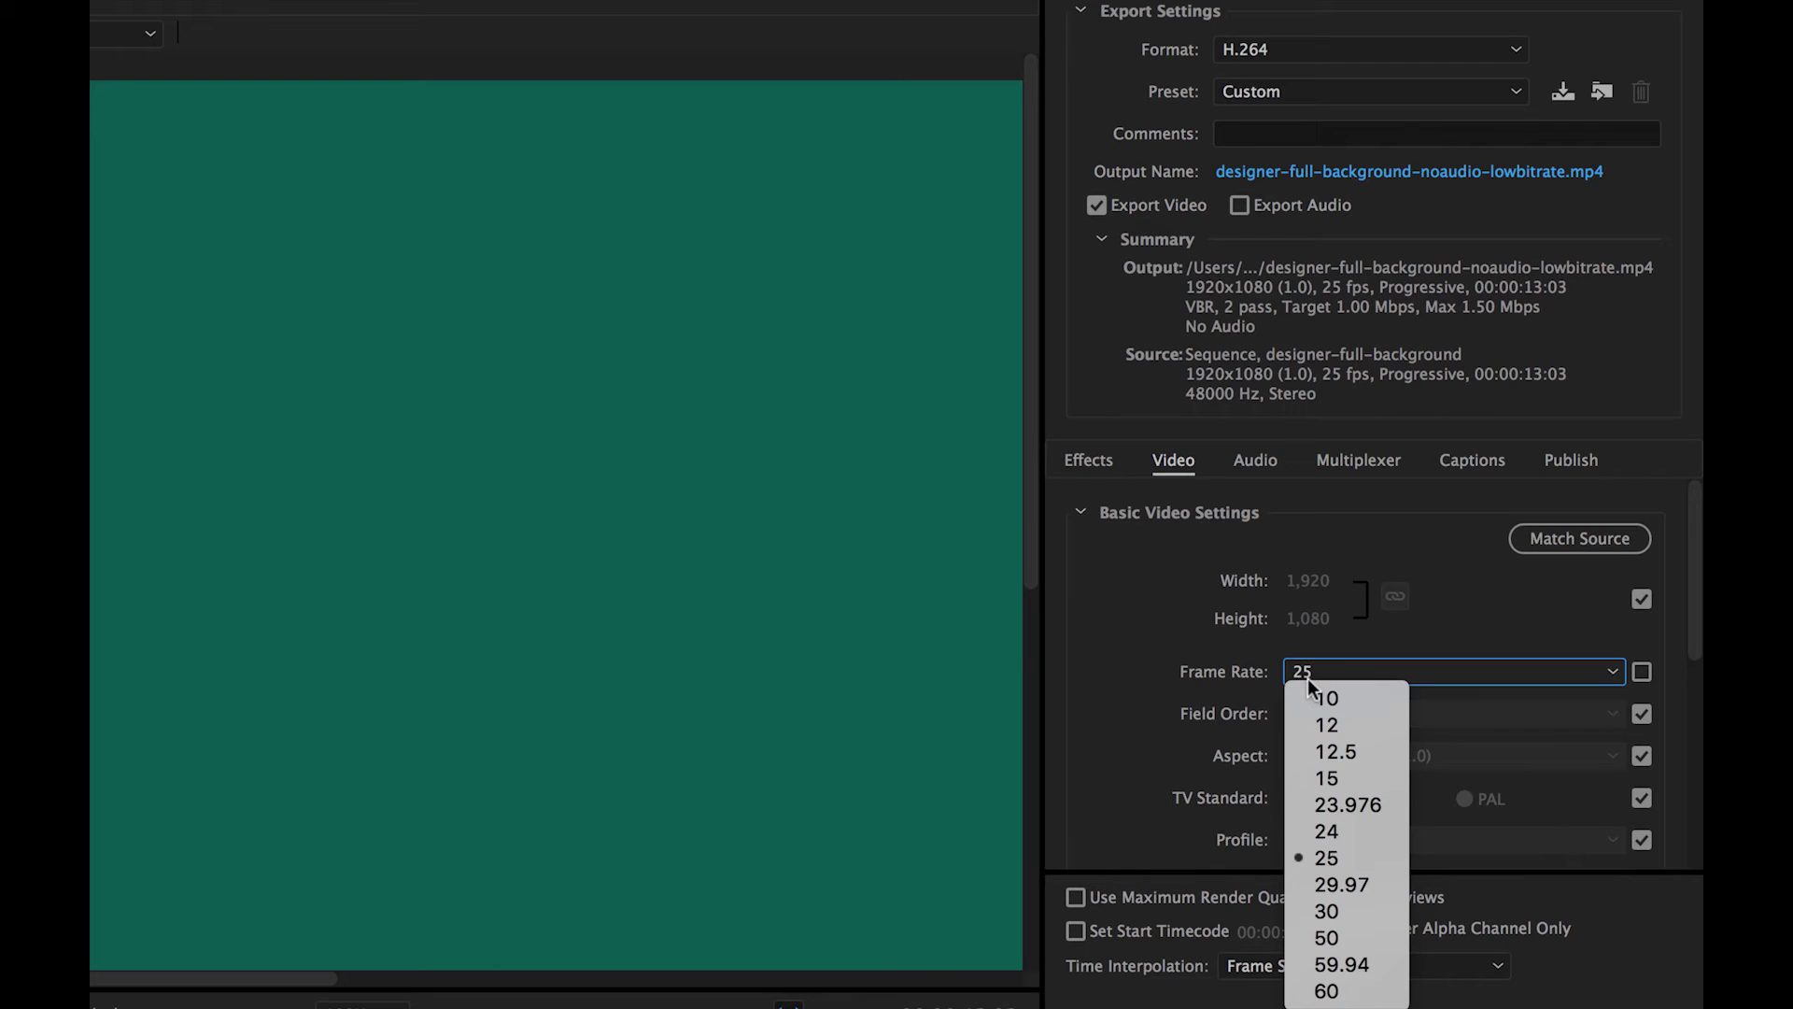
left_click(1334, 782)
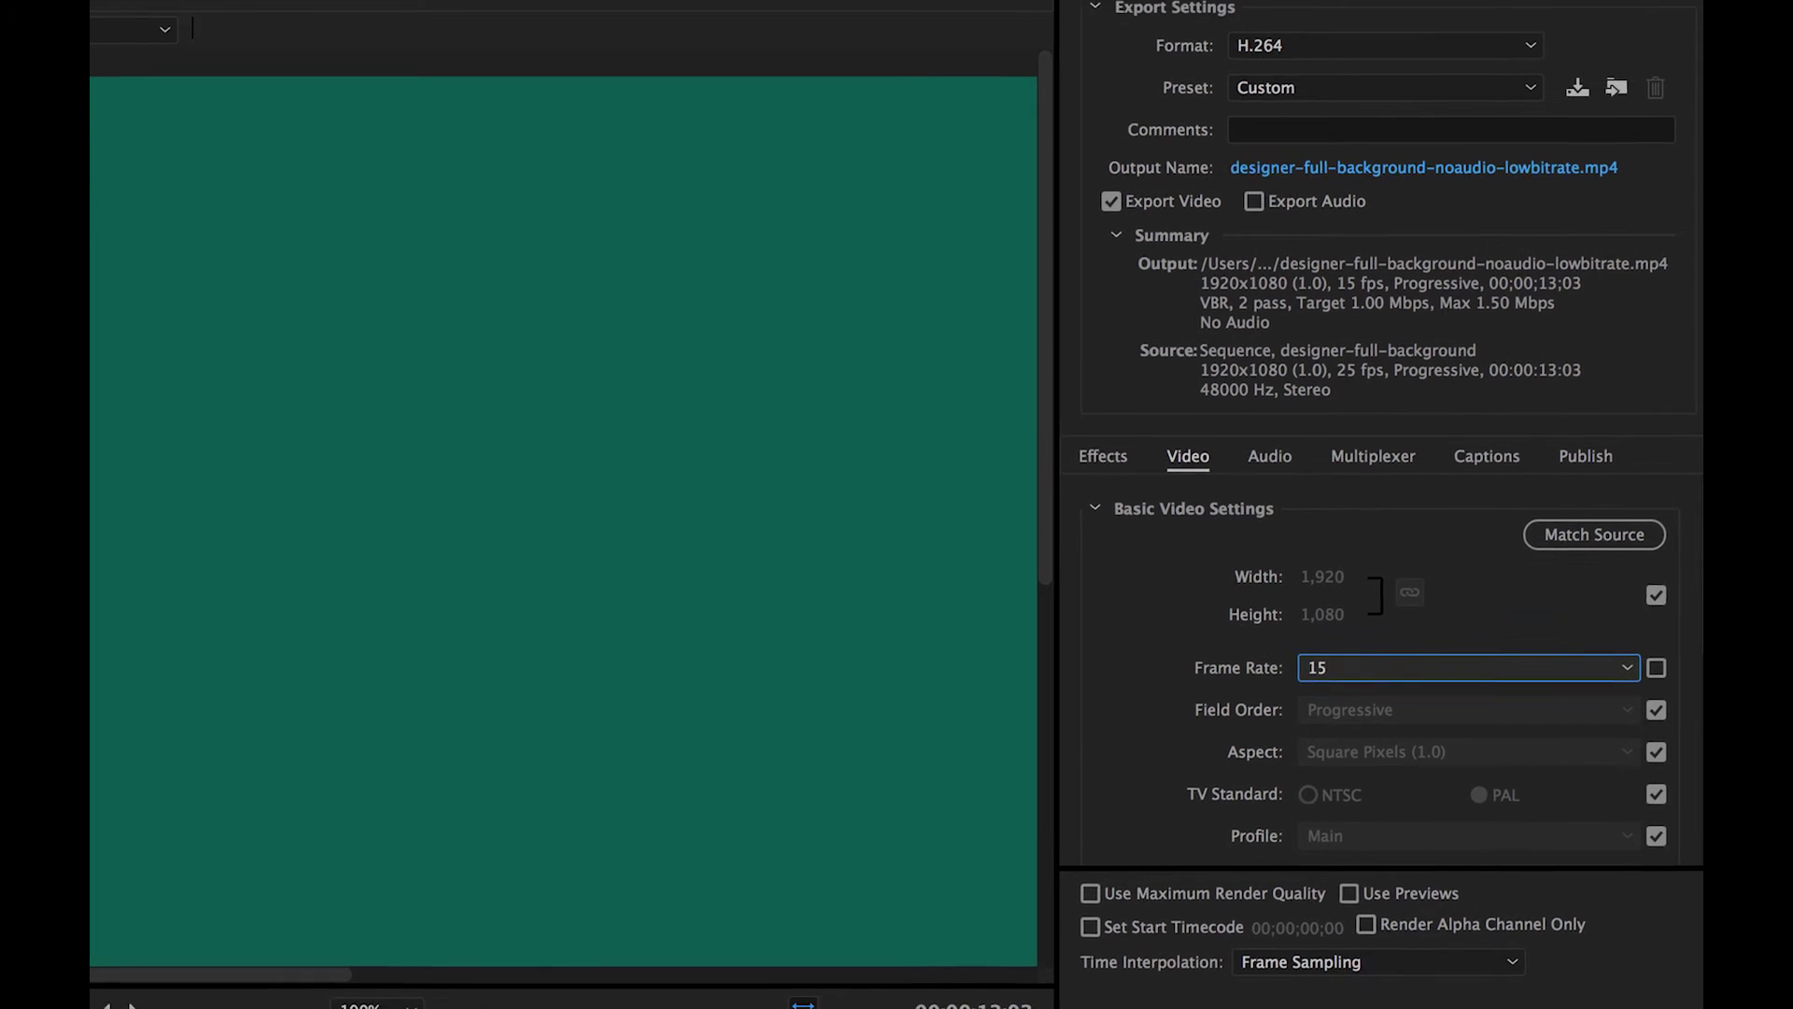
mouse_move(419, 956)
left_mouse_down()
mouse_move(692, 951)
mouse_move(121, 941)
mouse_move(853, 941)
left_mouse_up()
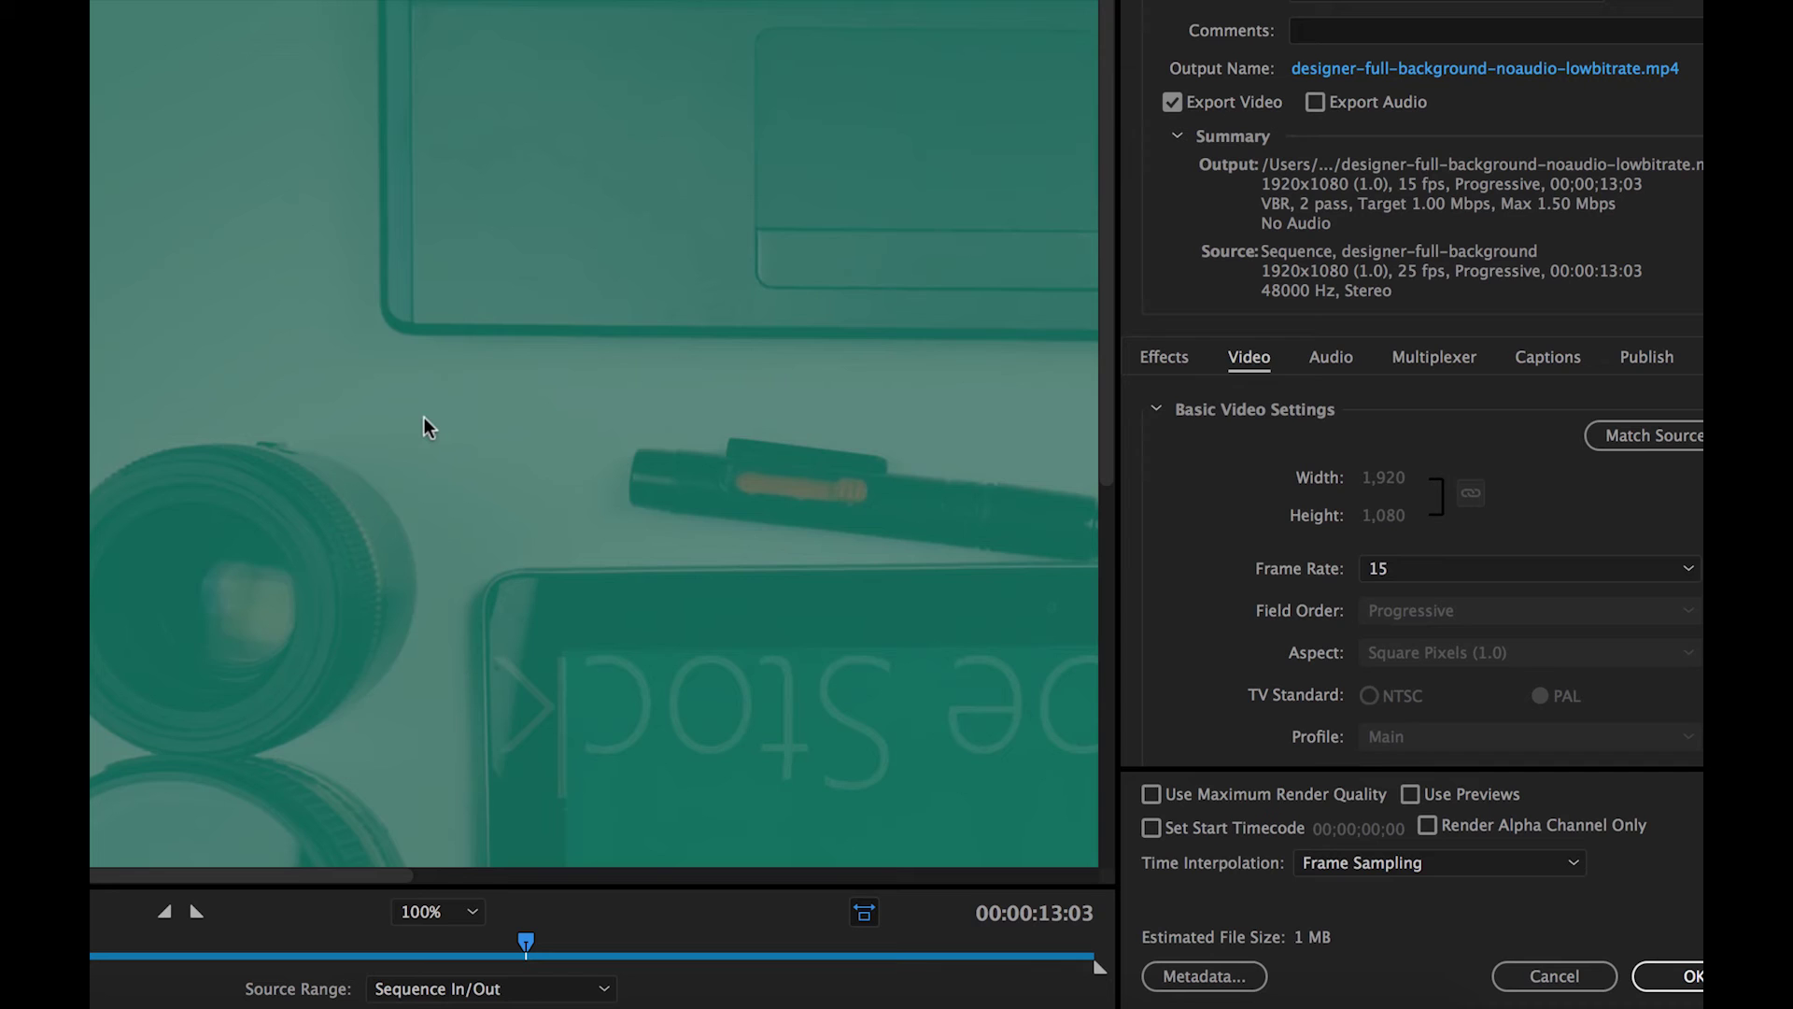
Fit the preview, append -framerate15 to the output file name, and accept the settings
left_click(473, 911)
left_click(459, 728)
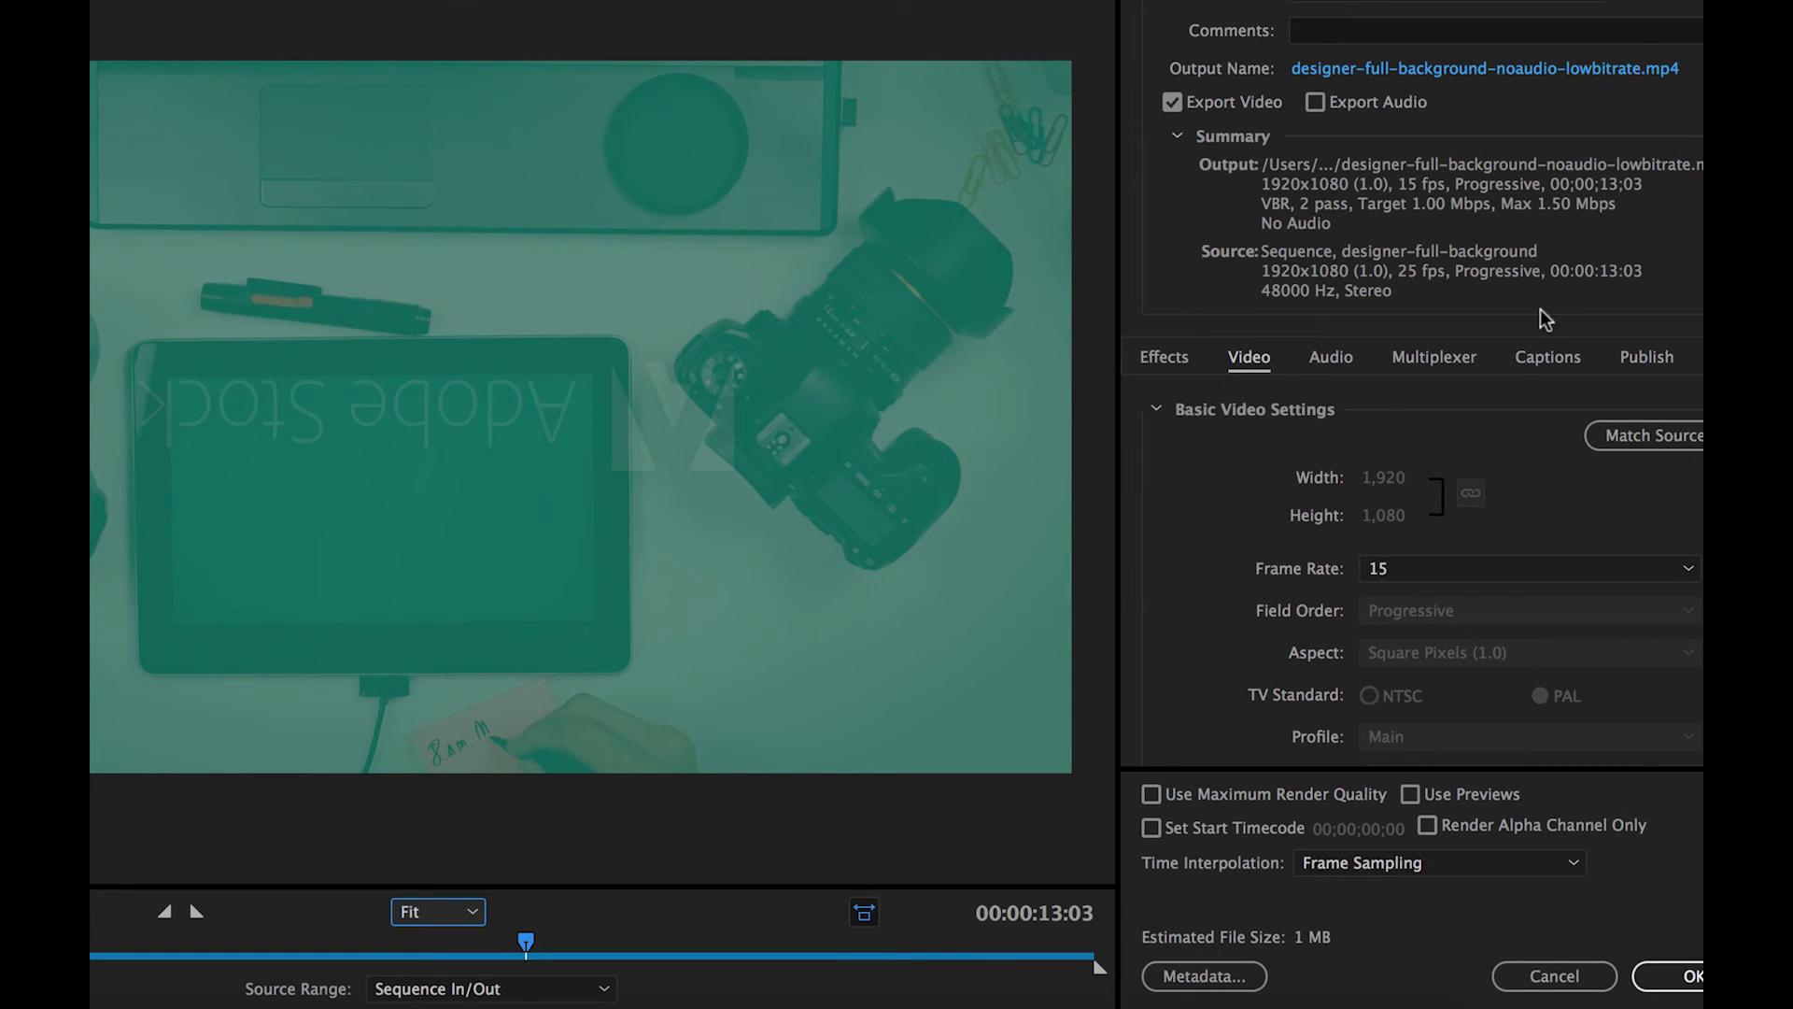
left_click(1583, 70)
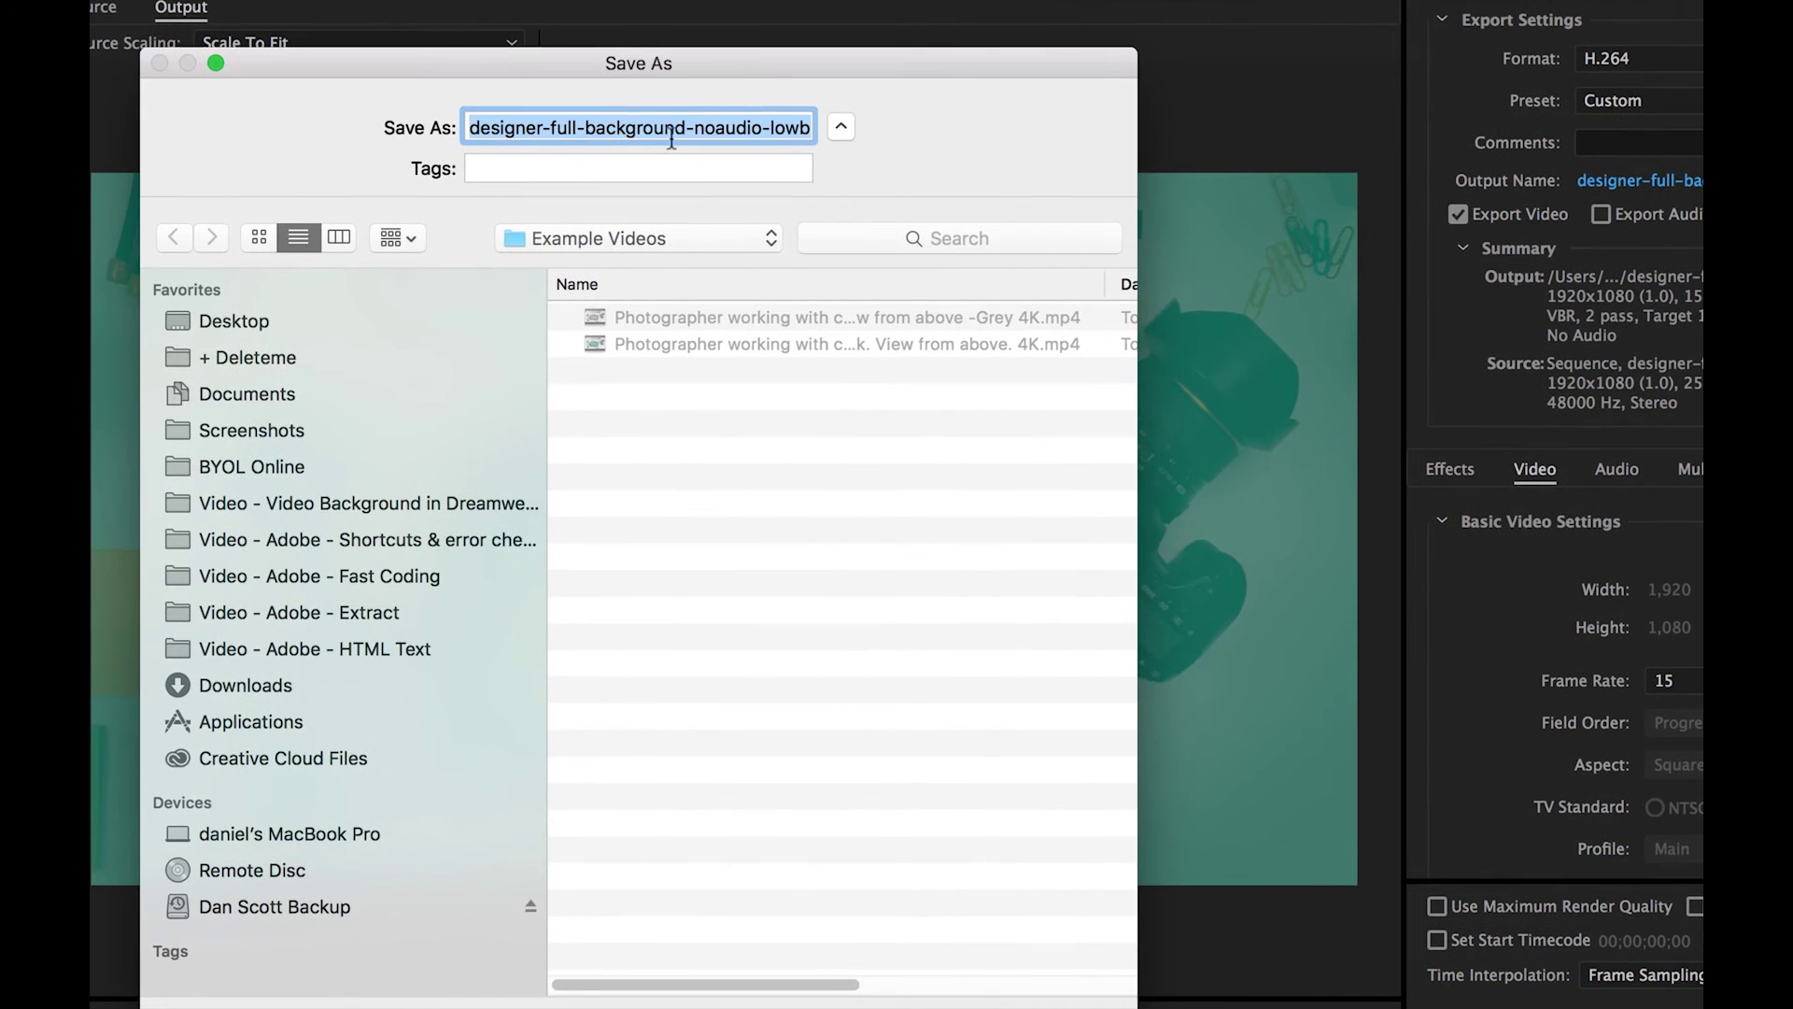
key("Right")
key("Right")
key("Right")
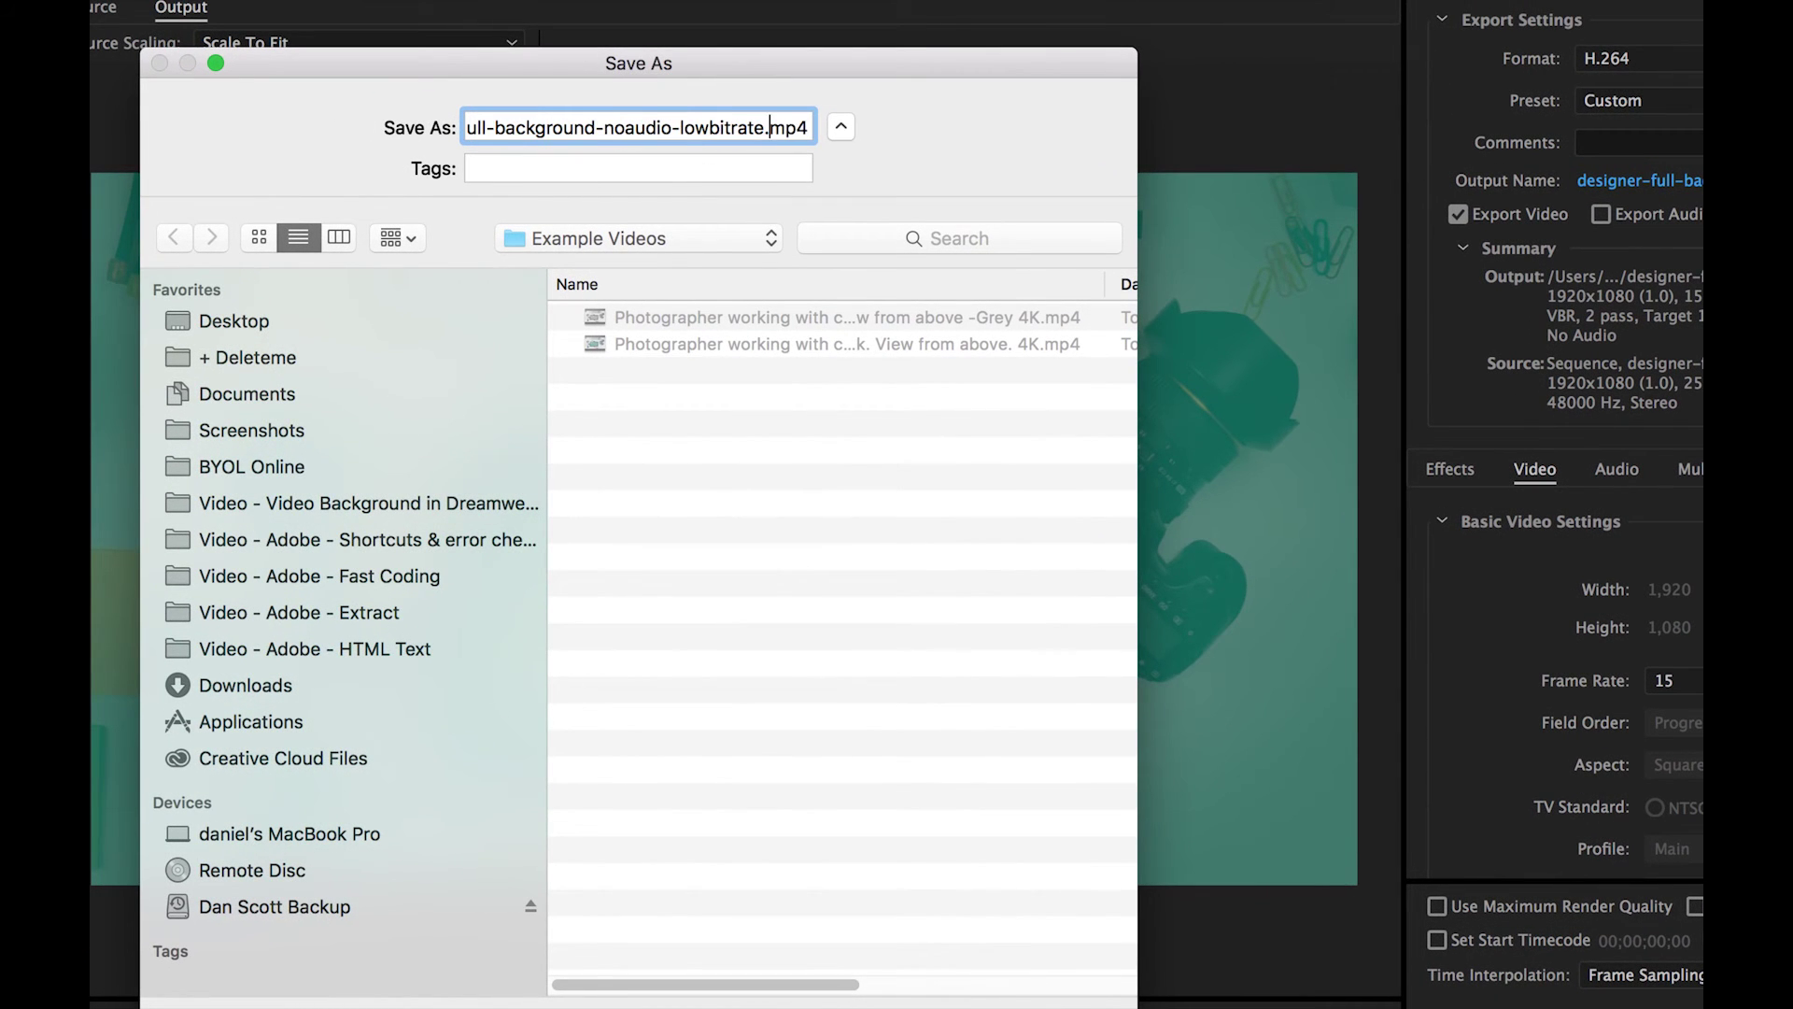
type("-")
type("framerate15")
key("Return")
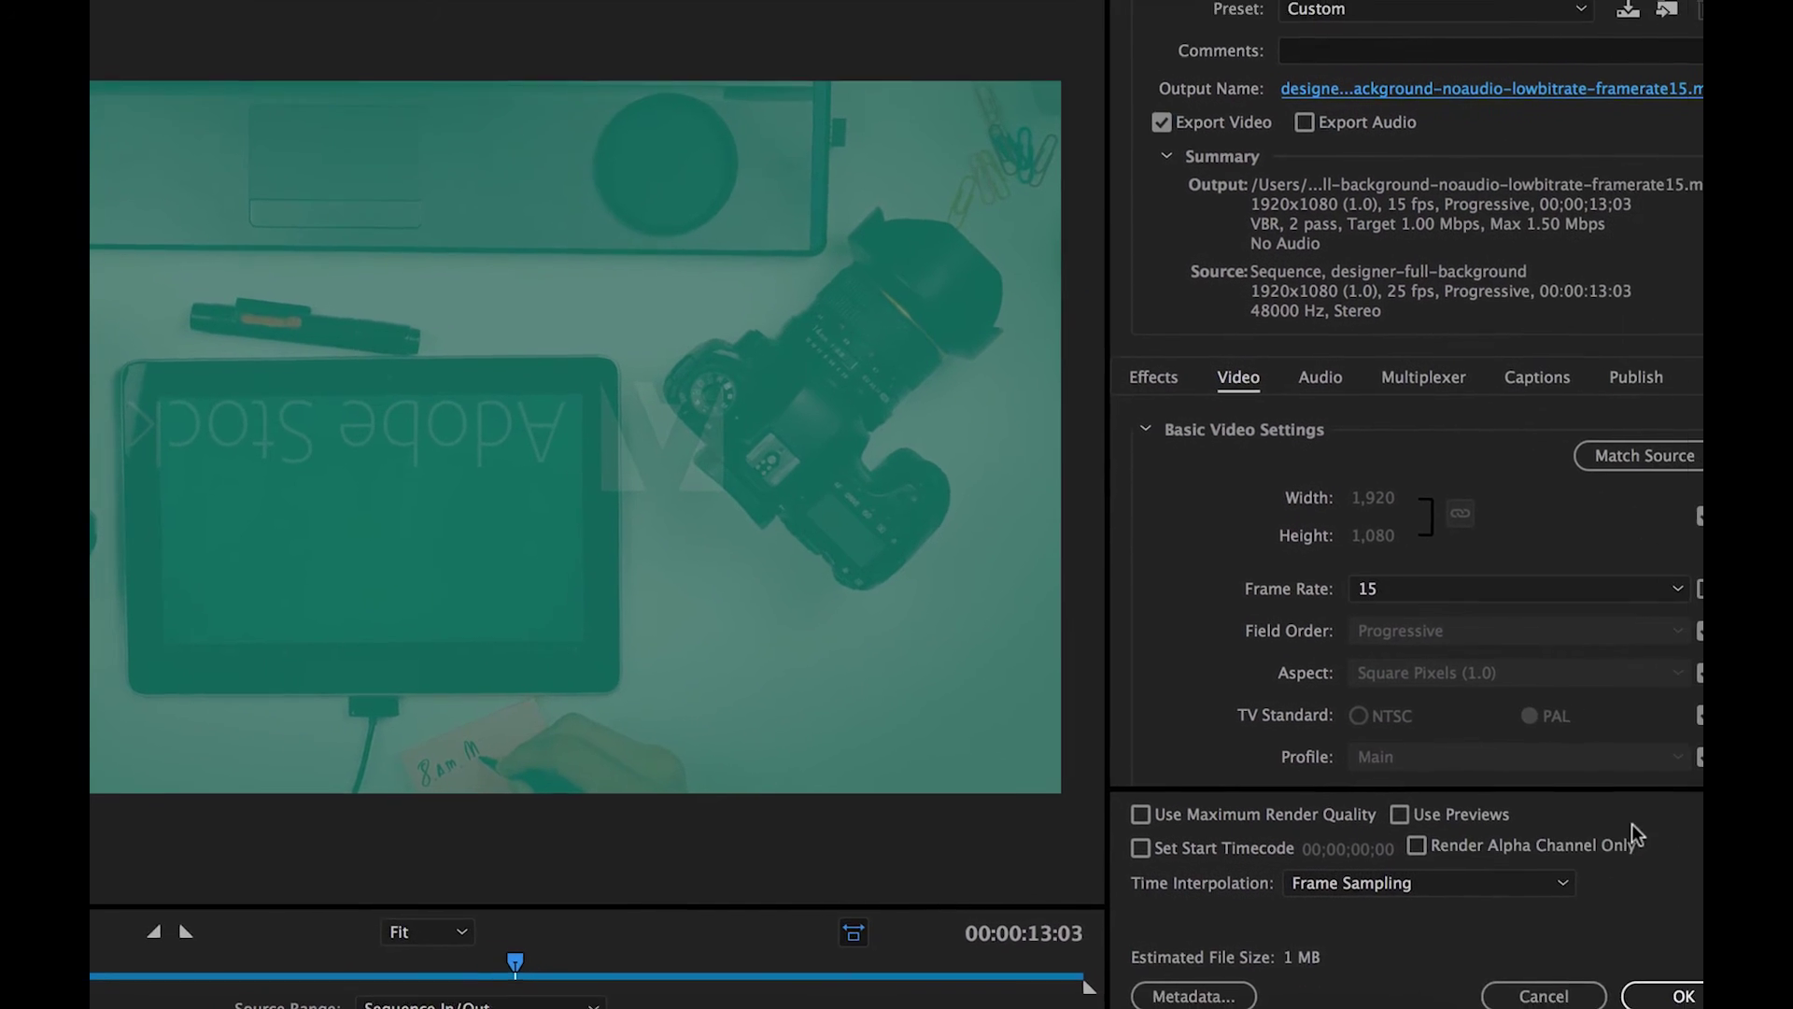
left_click(1611, 972)
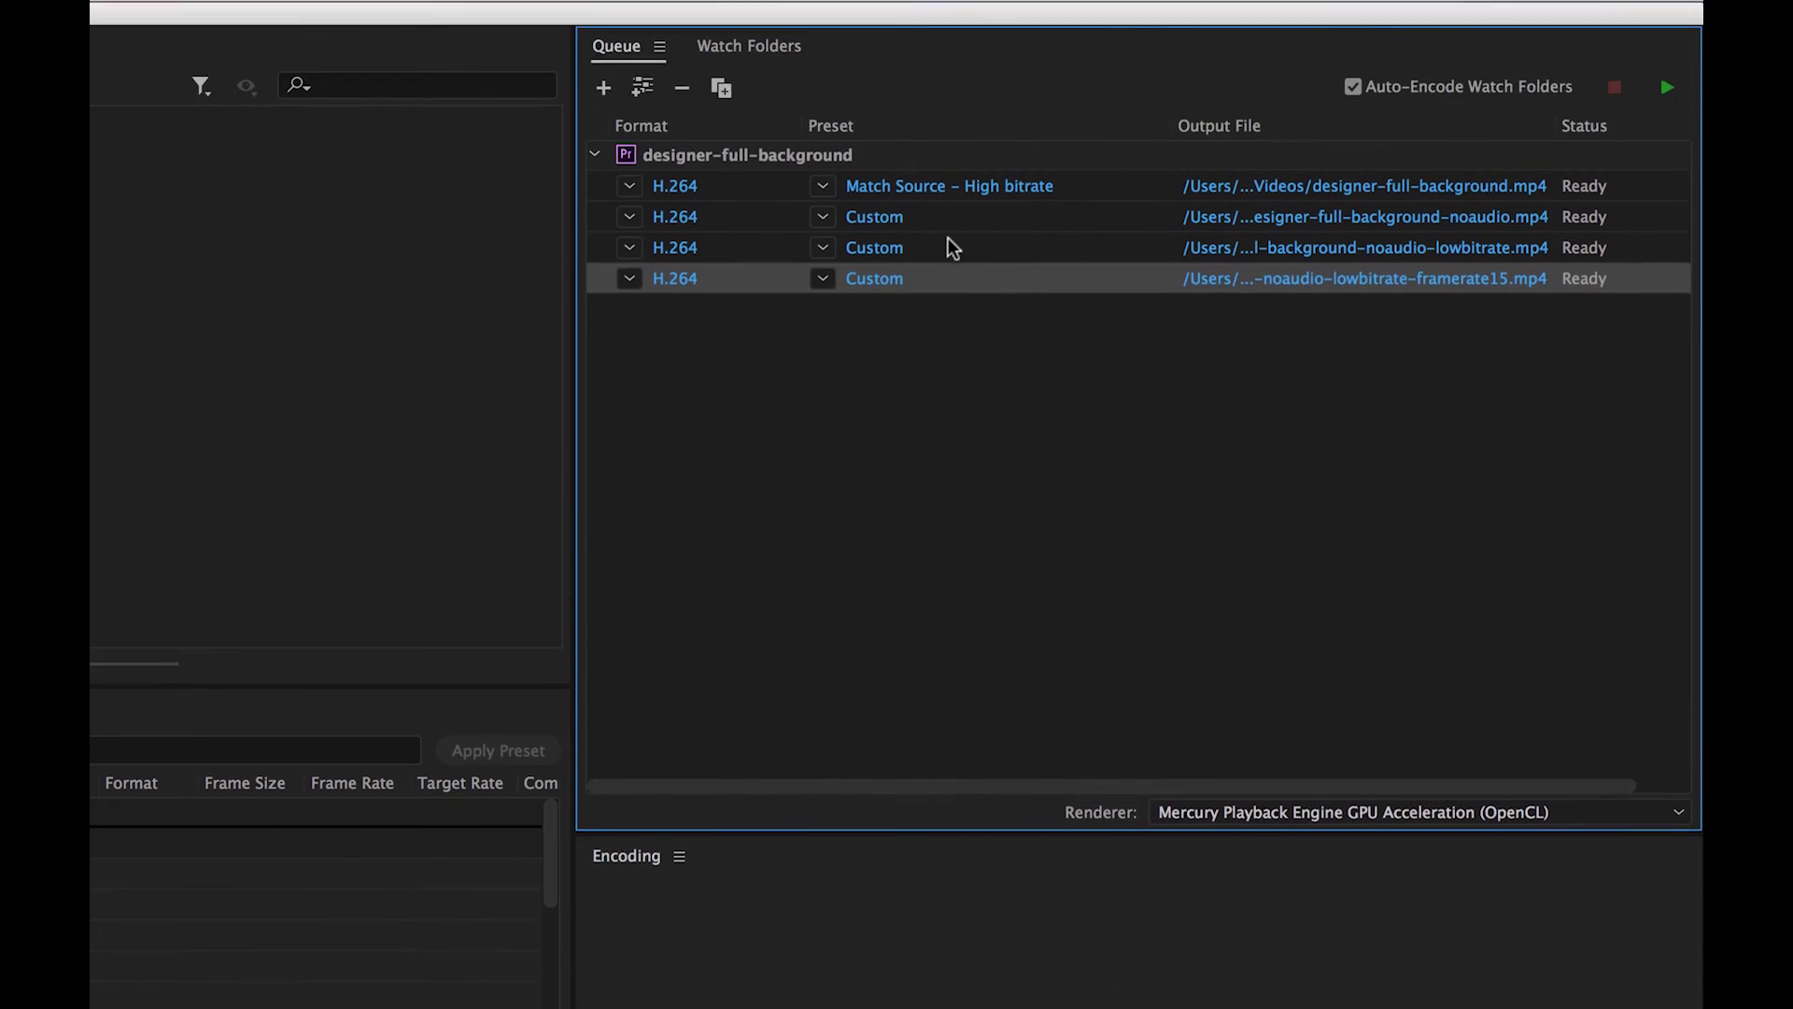
Duplicate the framerate15 export and insert -500px before .mp4 in its output file name
left_click(721, 146)
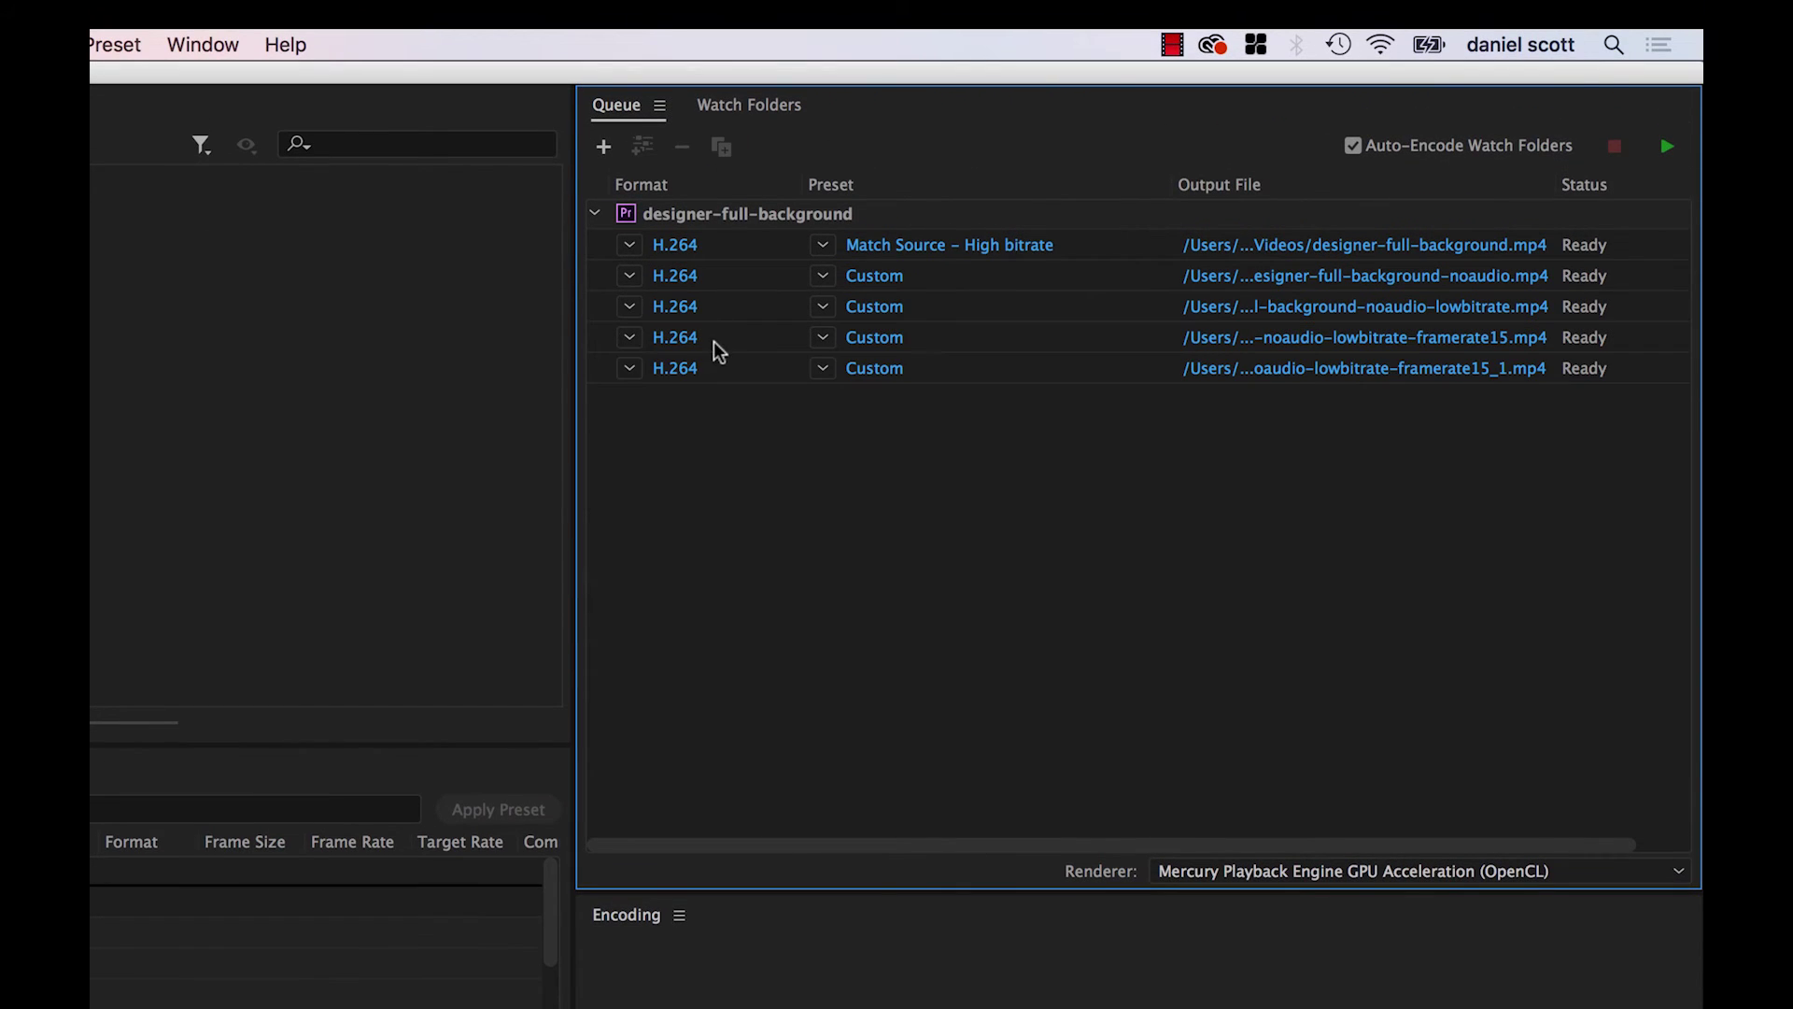
left_click(896, 369)
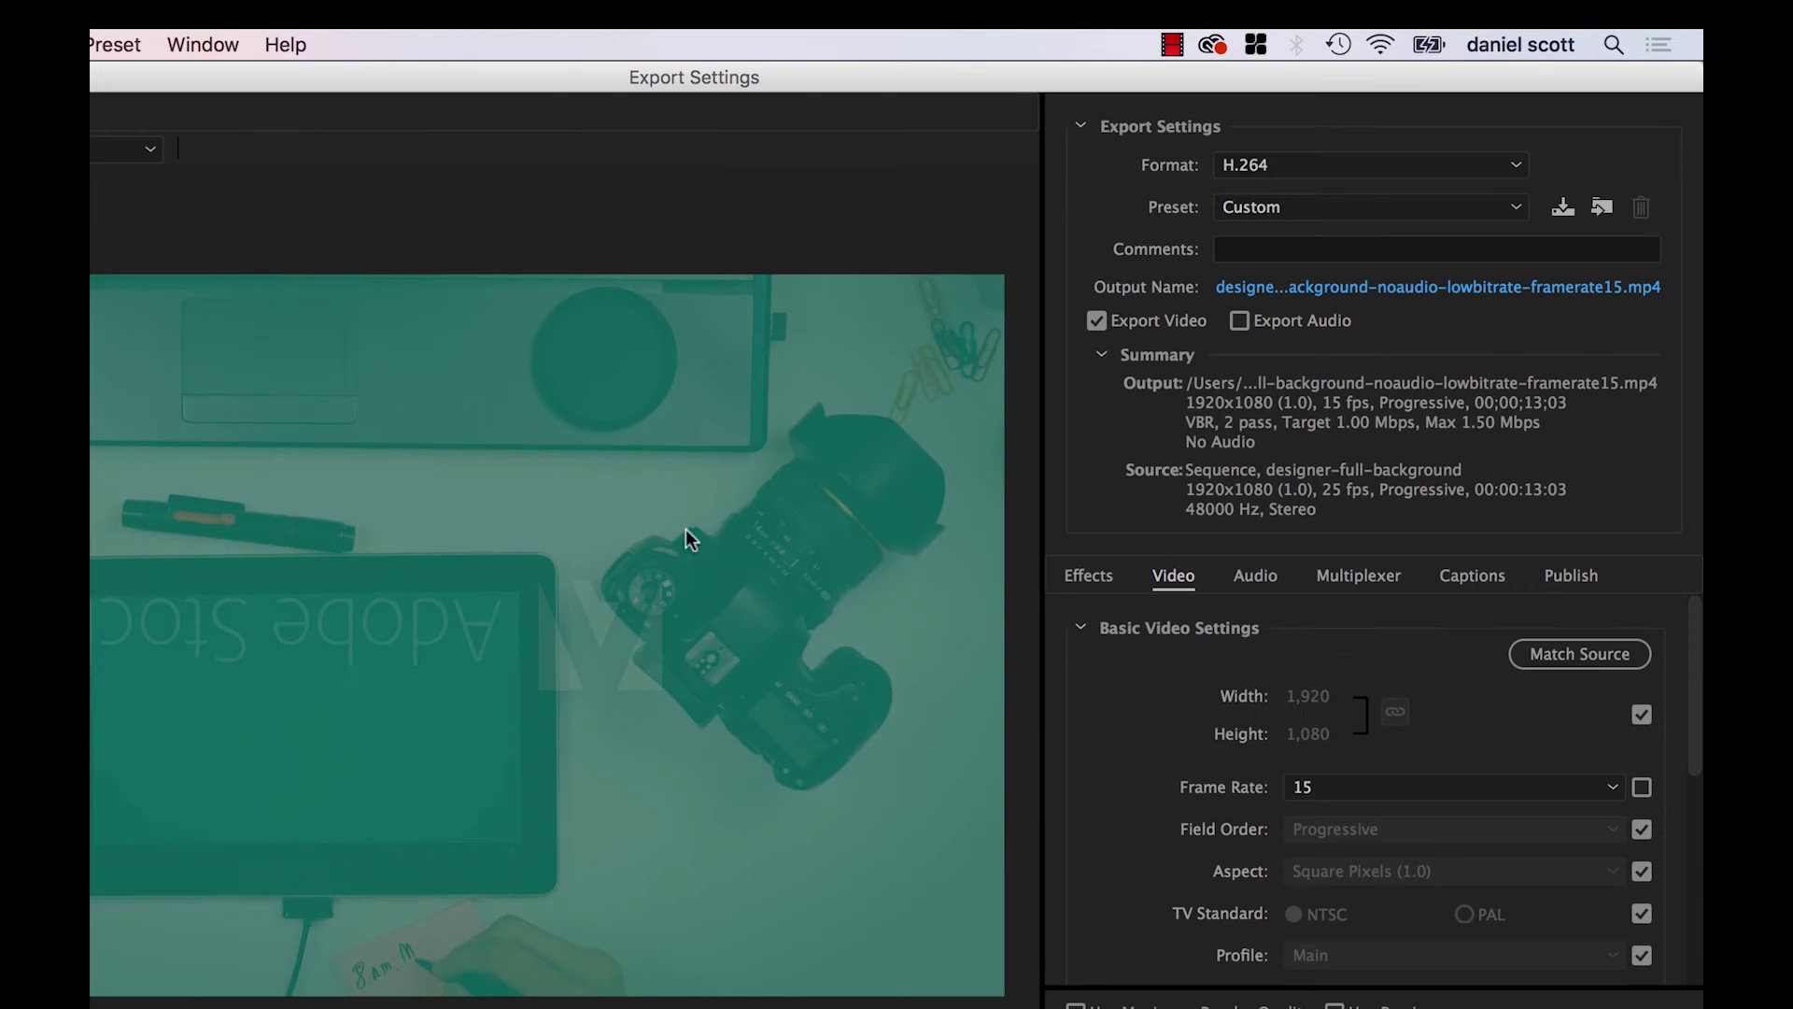
left_click(1625, 288)
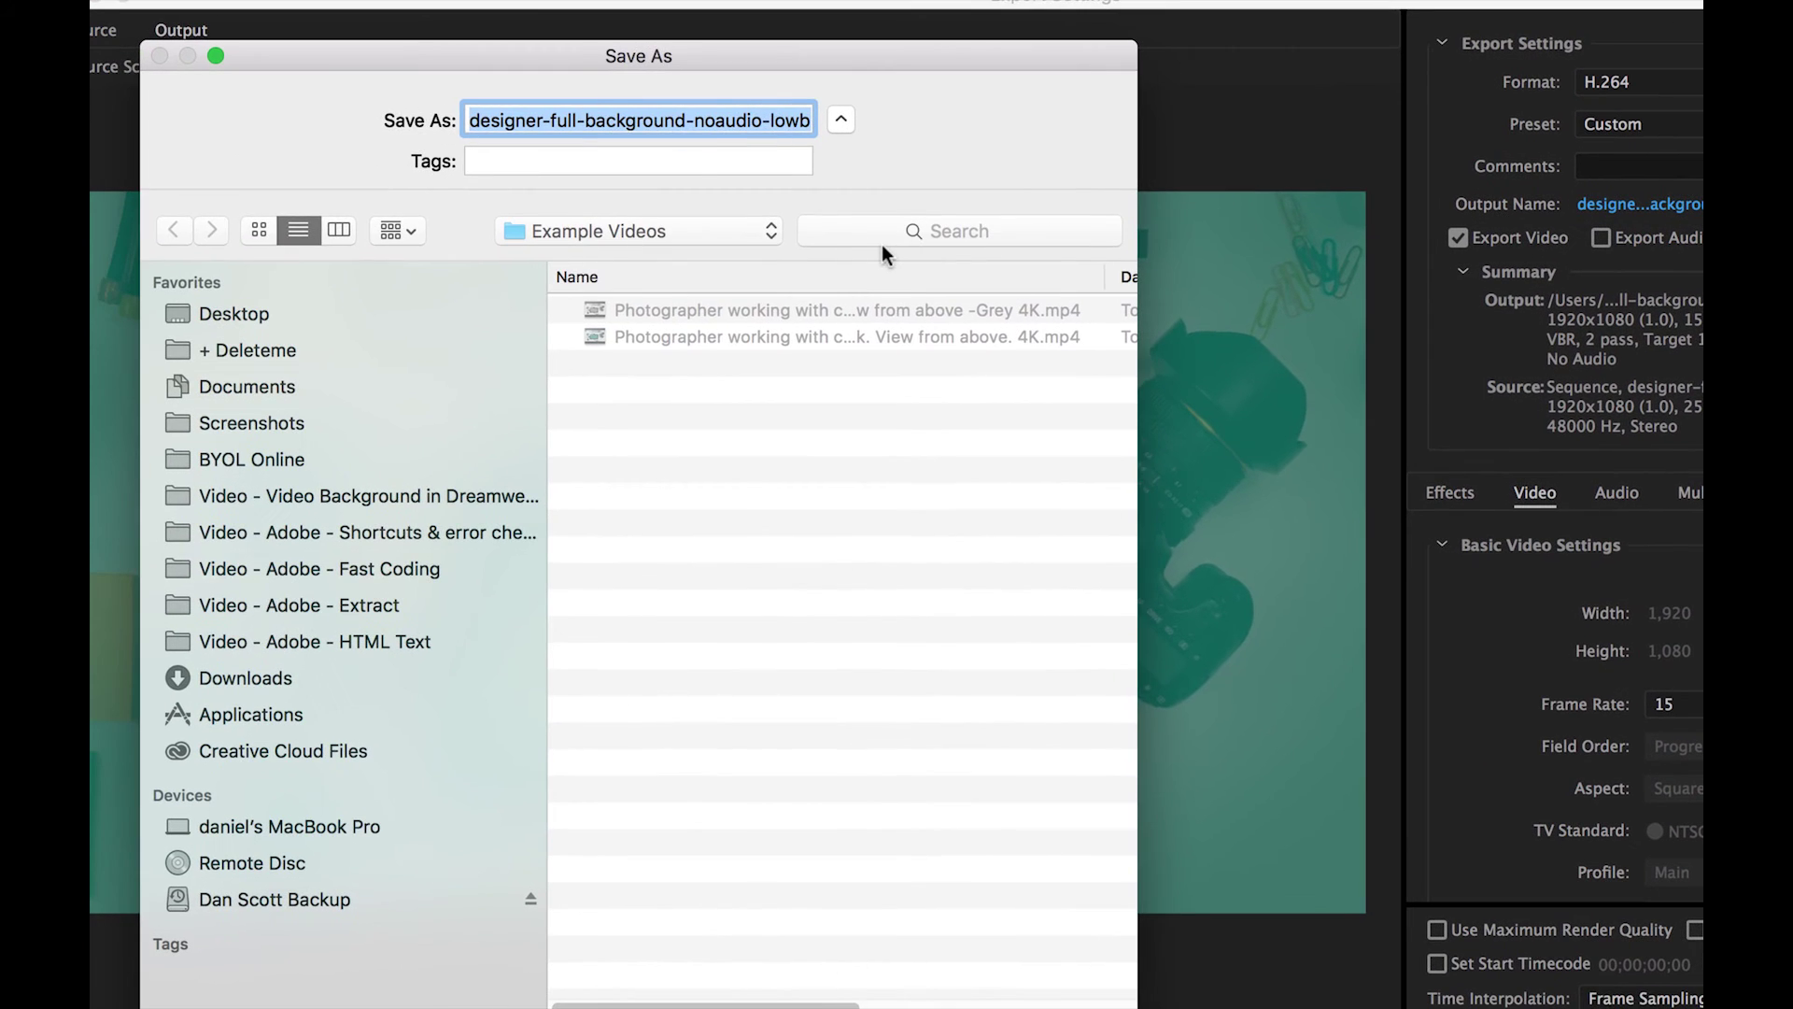
key("Right")
key("Left")
key("Left")
key("Left")
type("-")
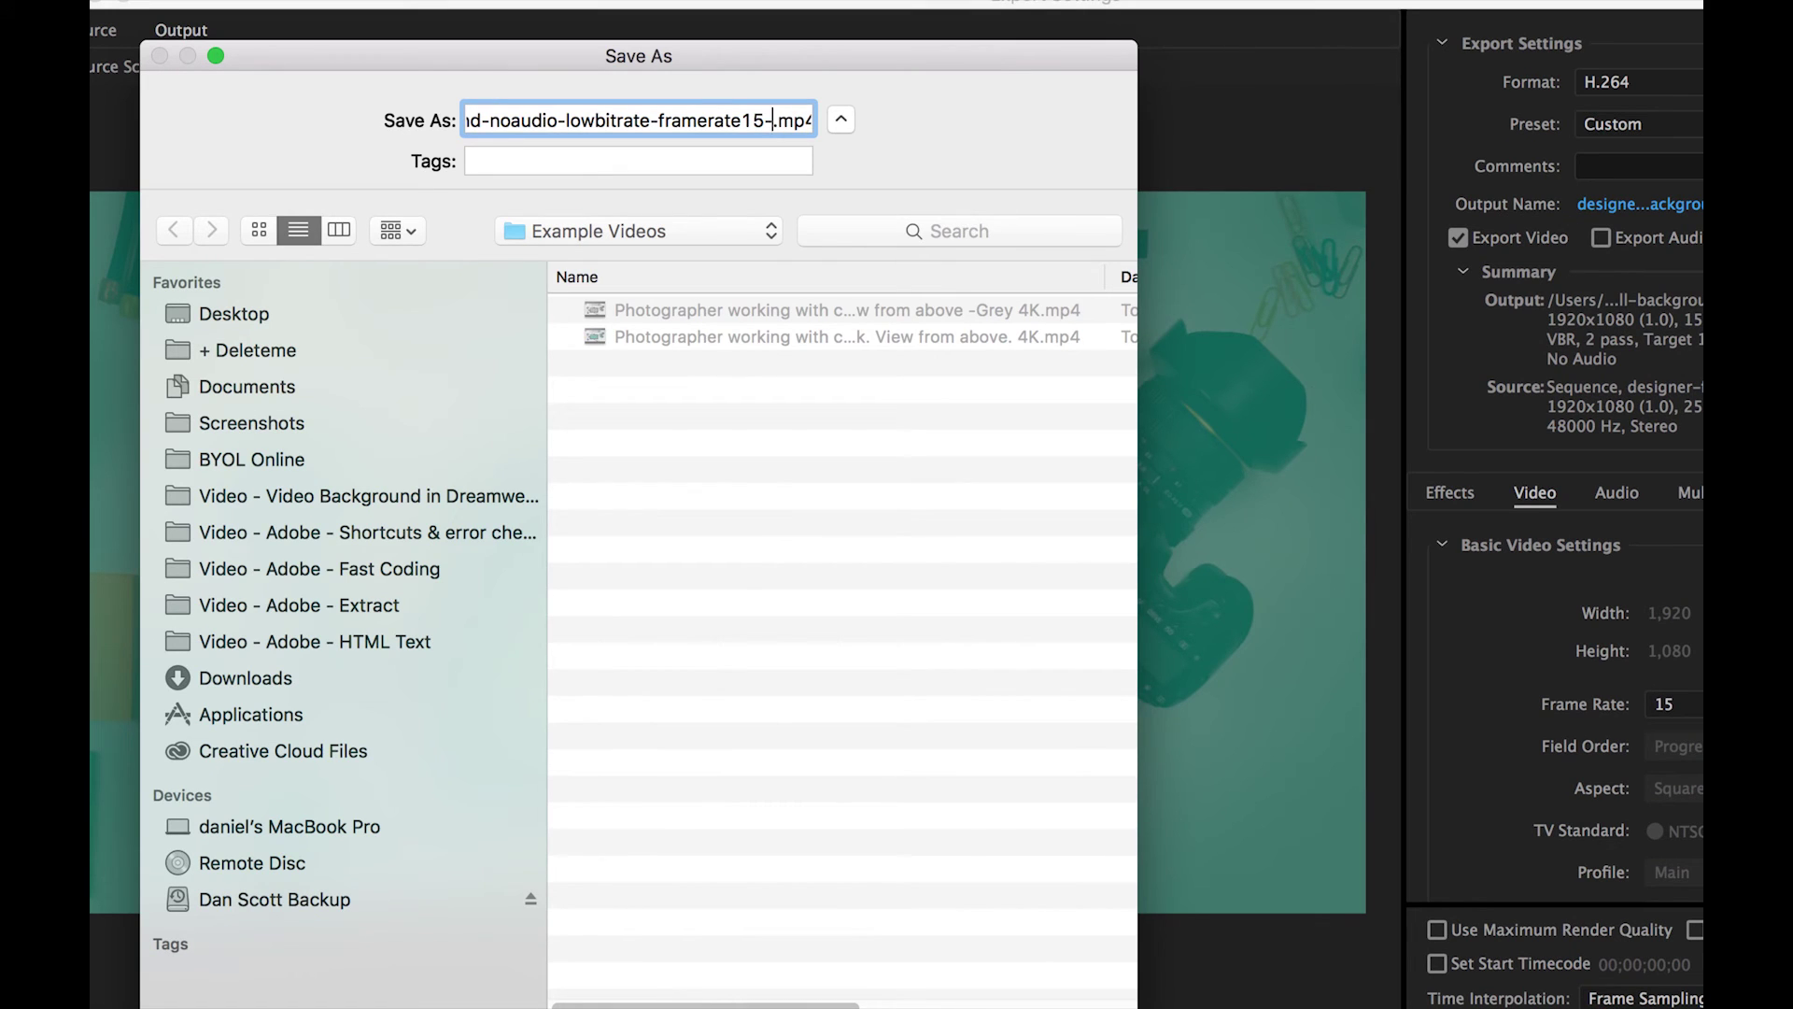
type("height")
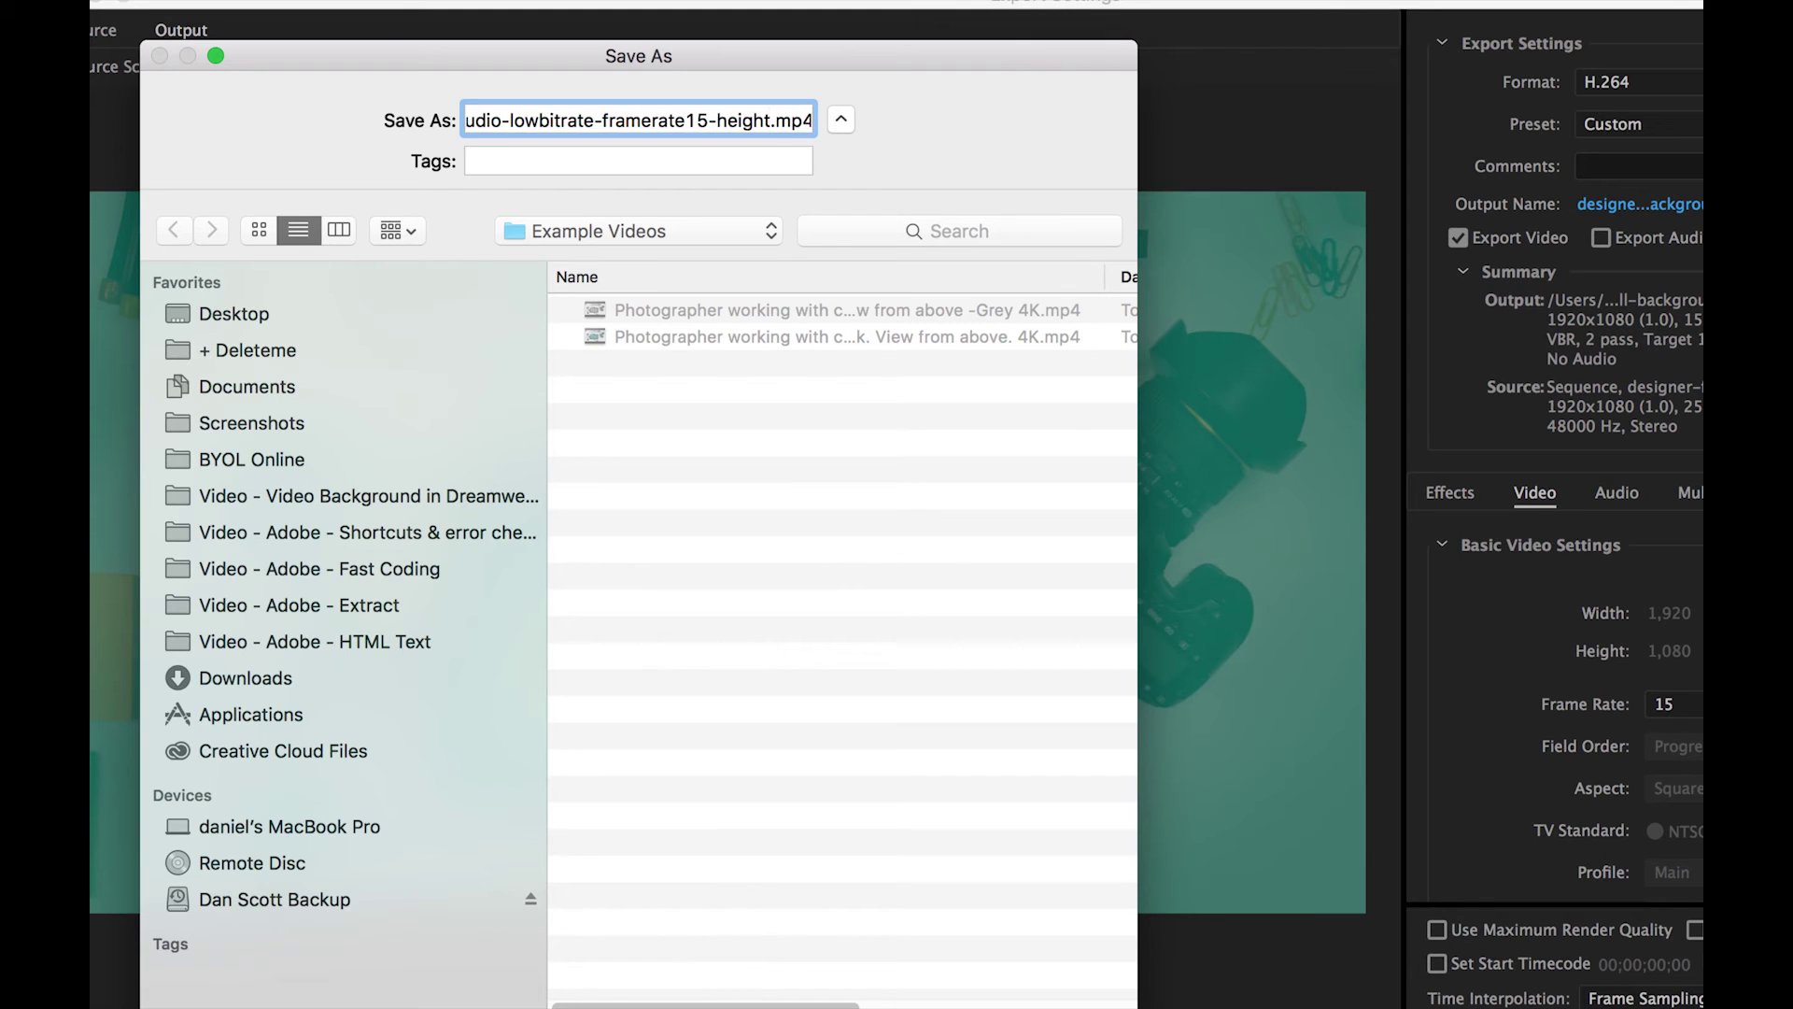
key("BackSpace")
key("BackSpace")
key("BackSpace")
key("BackSpace")
key("BackSpace")
type("500px")
key("Return")
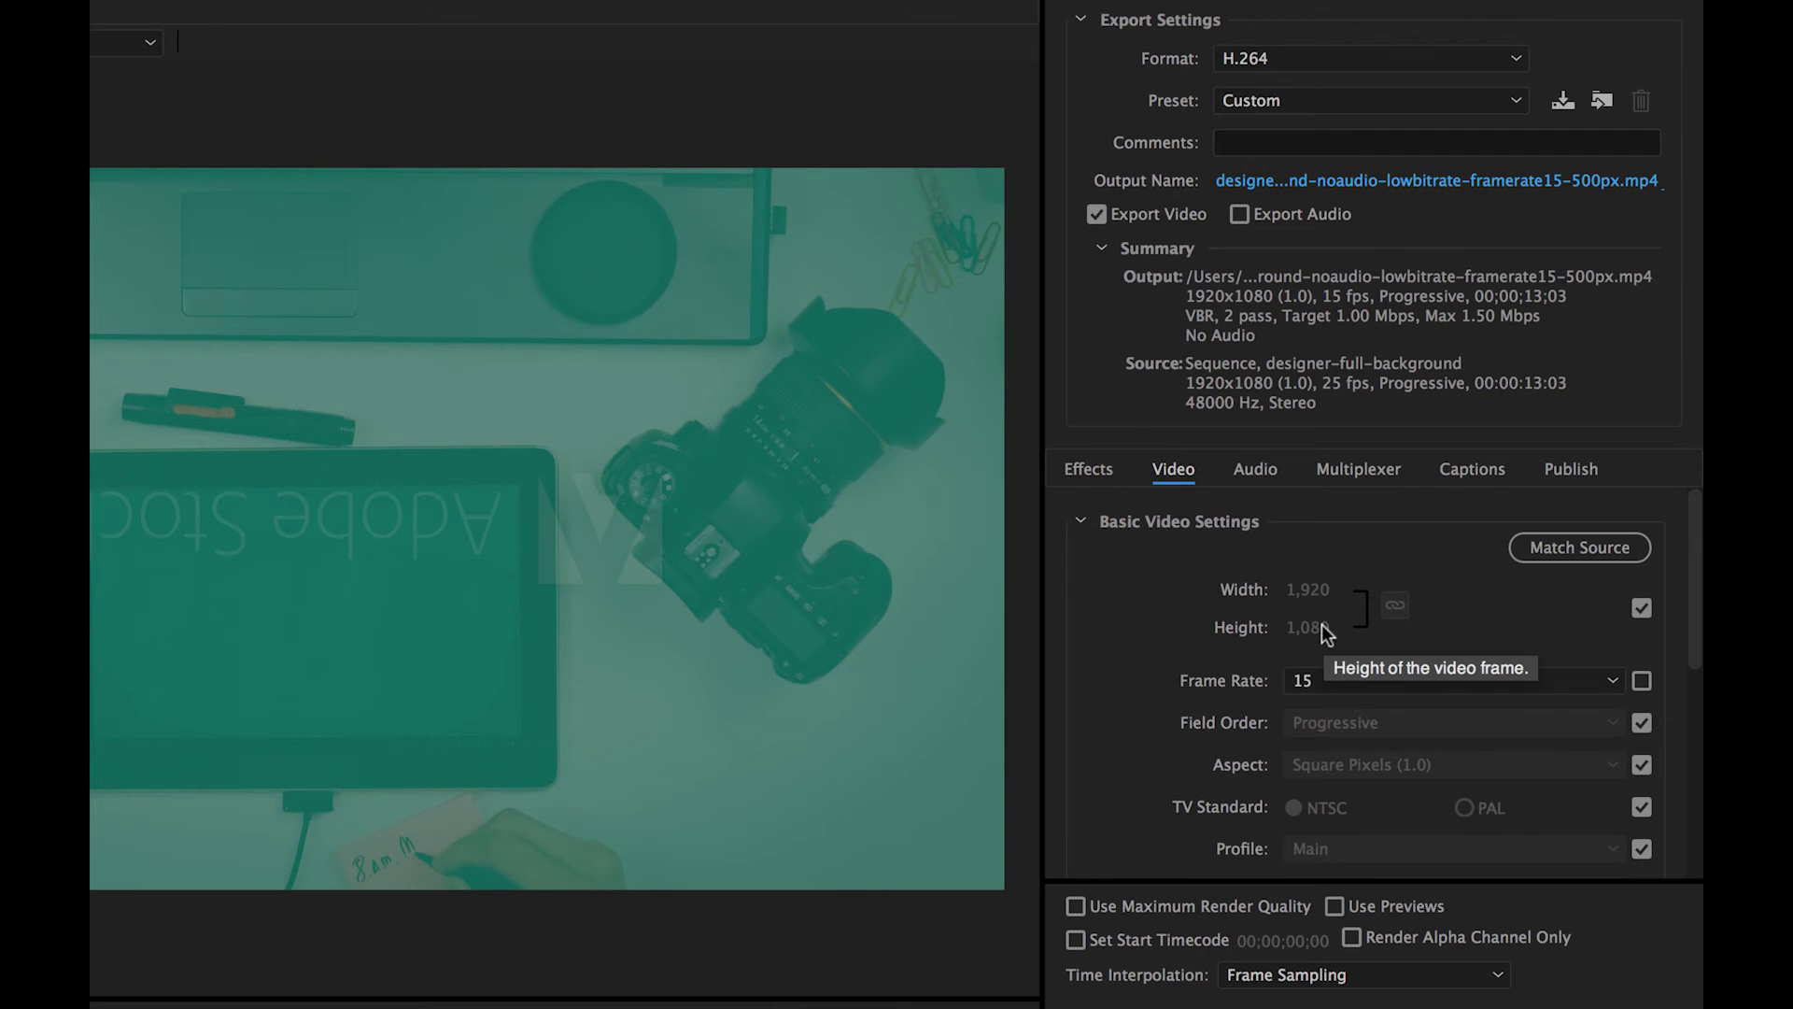
Unlink the frame size from the source and enter a 720-pixel height
left_click(1641, 609)
left_click(1342, 632)
type("720")
key("Tab")
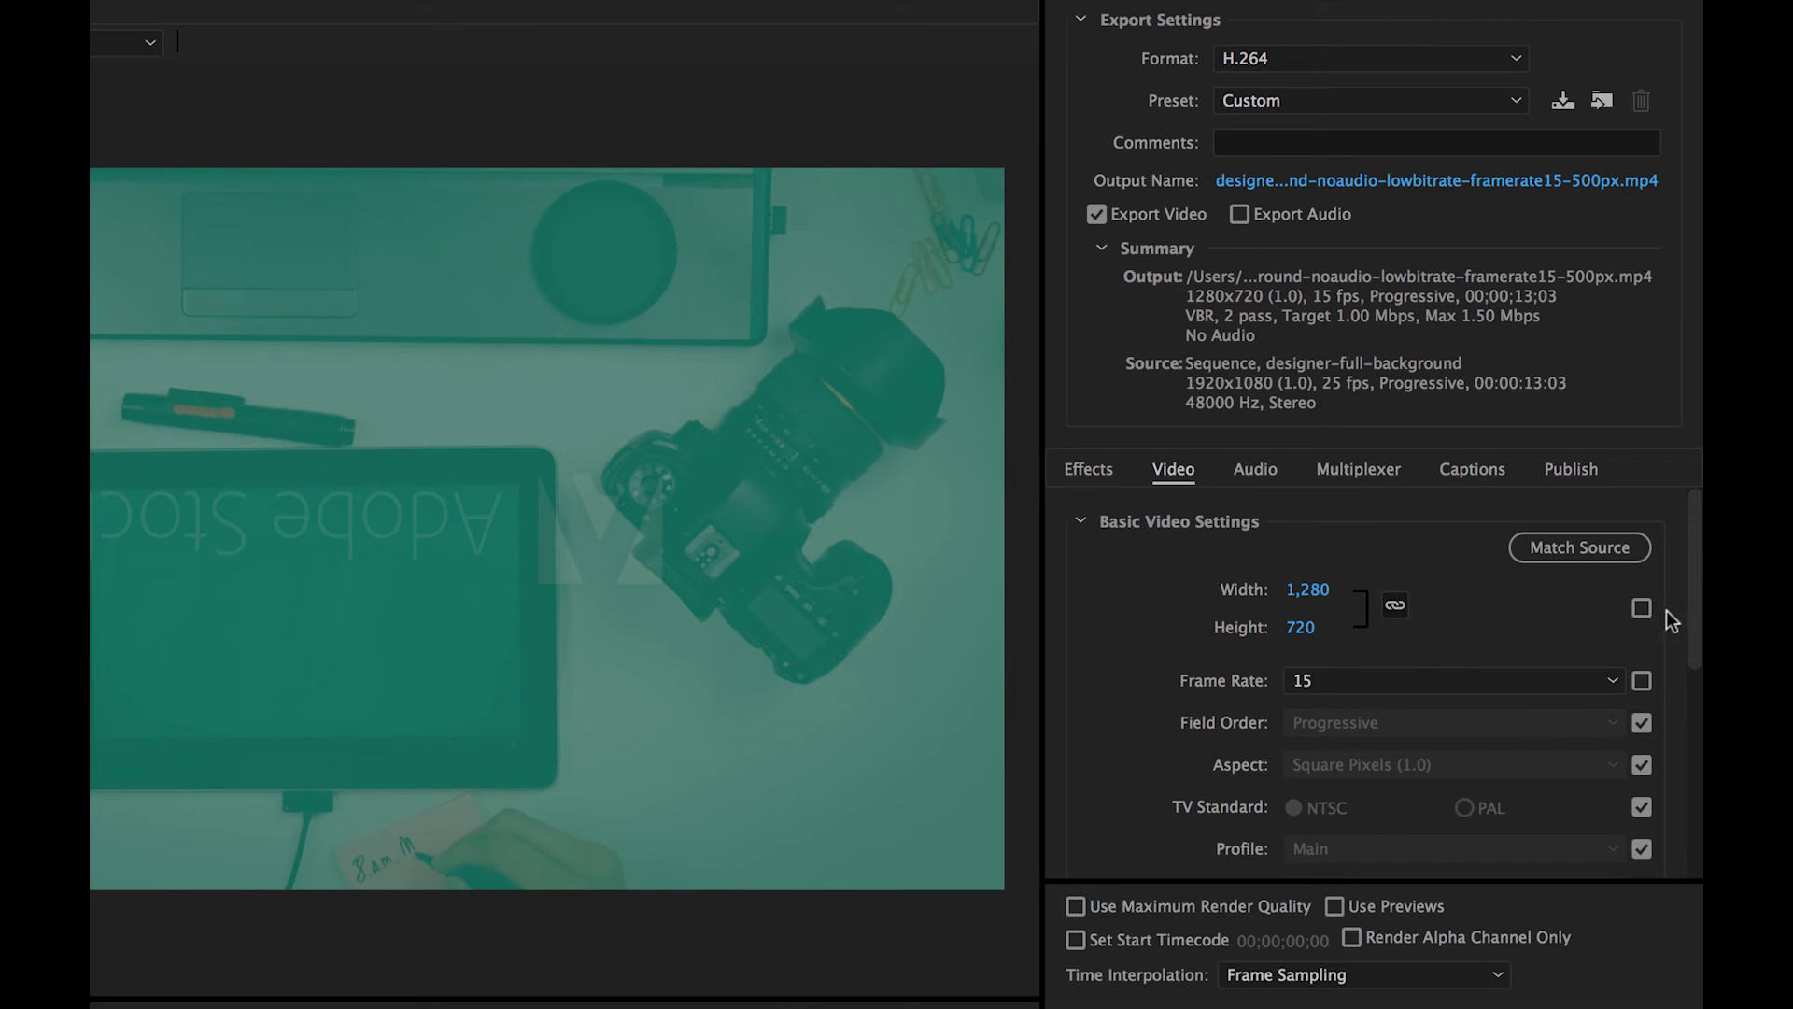
View the preview at 100% and change the height to 500 for an 888x500 frame
left_click(392, 977)
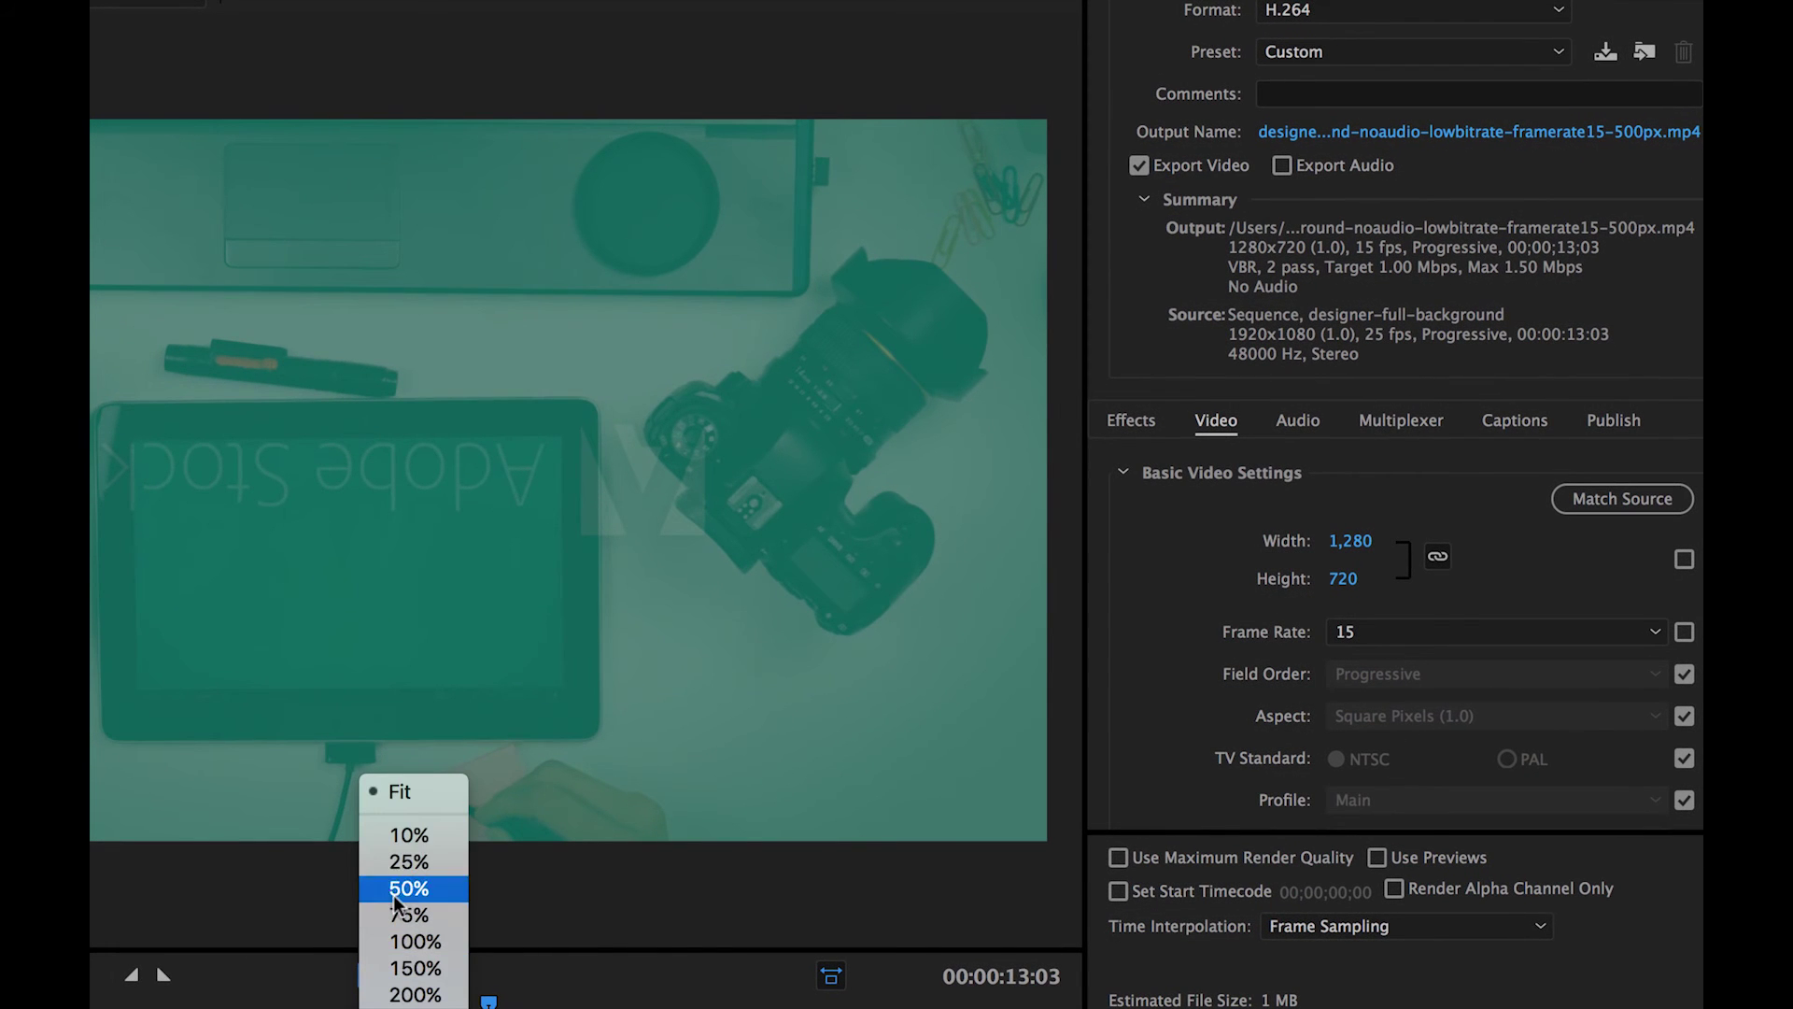
left_click(421, 941)
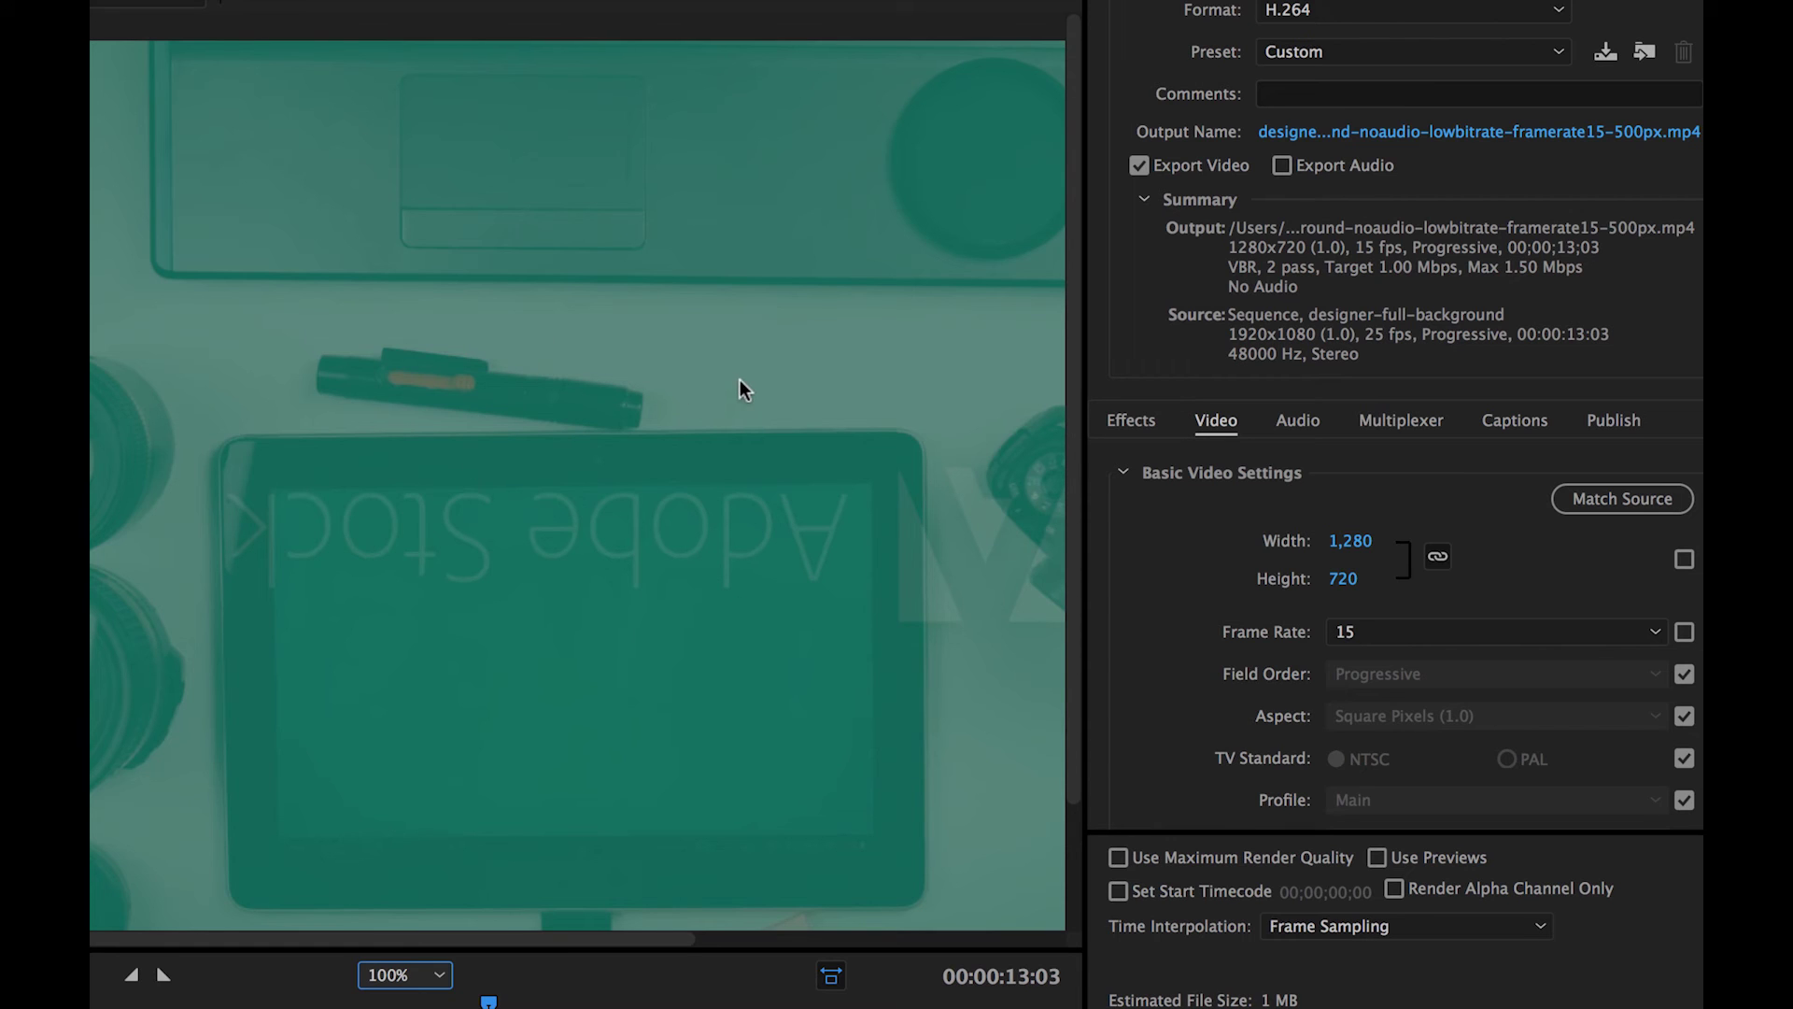
left_click(1344, 577)
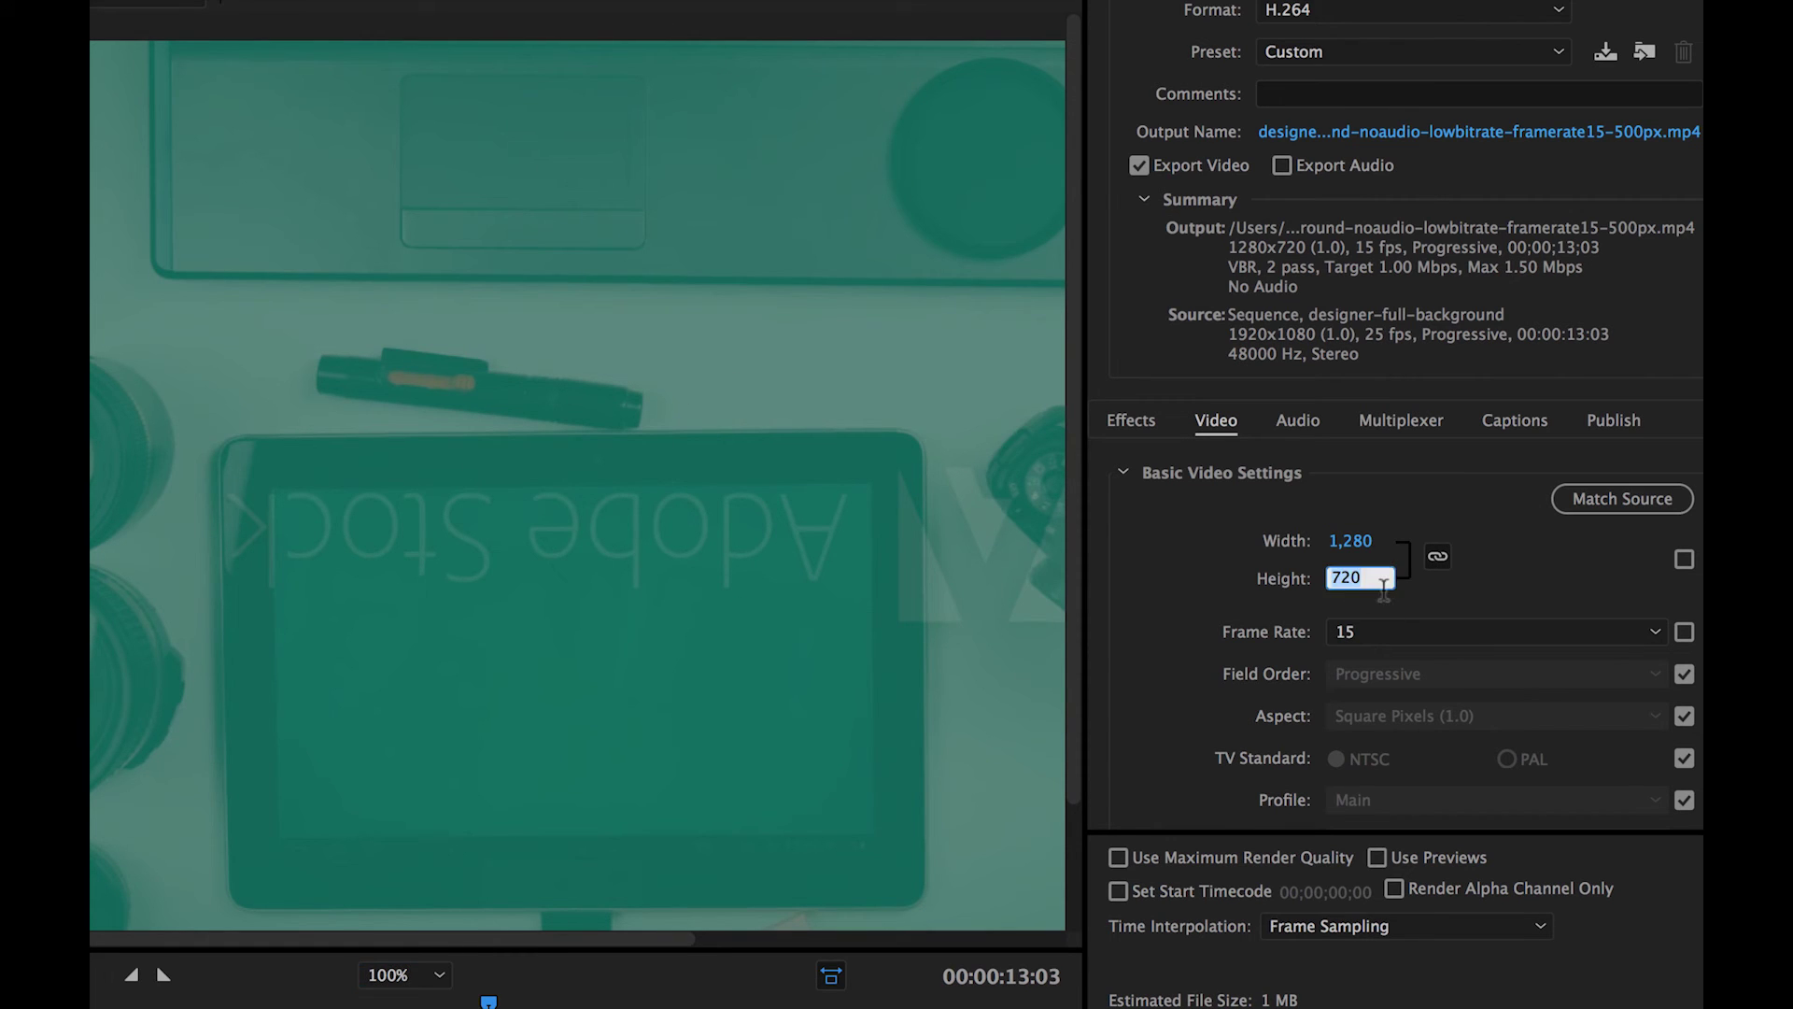
type("500")
key("Tab")
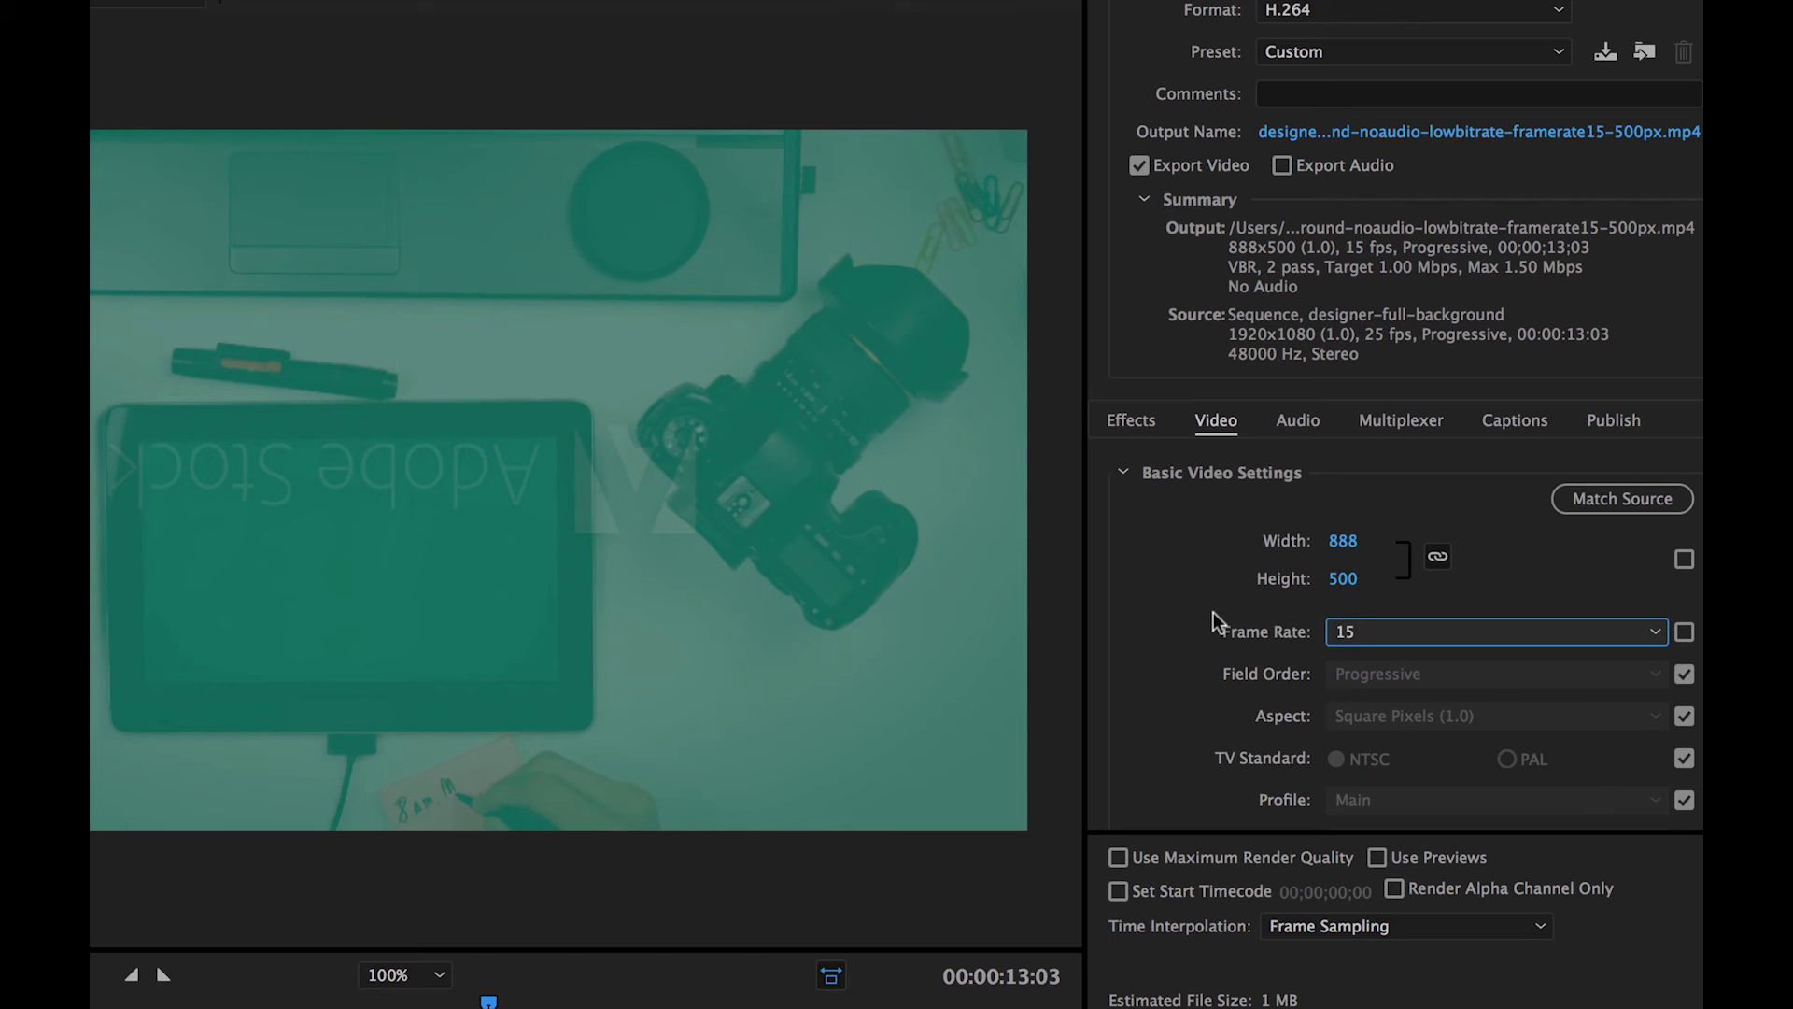
scroll(1213, 612, "down", 2)
scroll(1218, 622, "down", 3)
scroll(1218, 623, "down", 3)
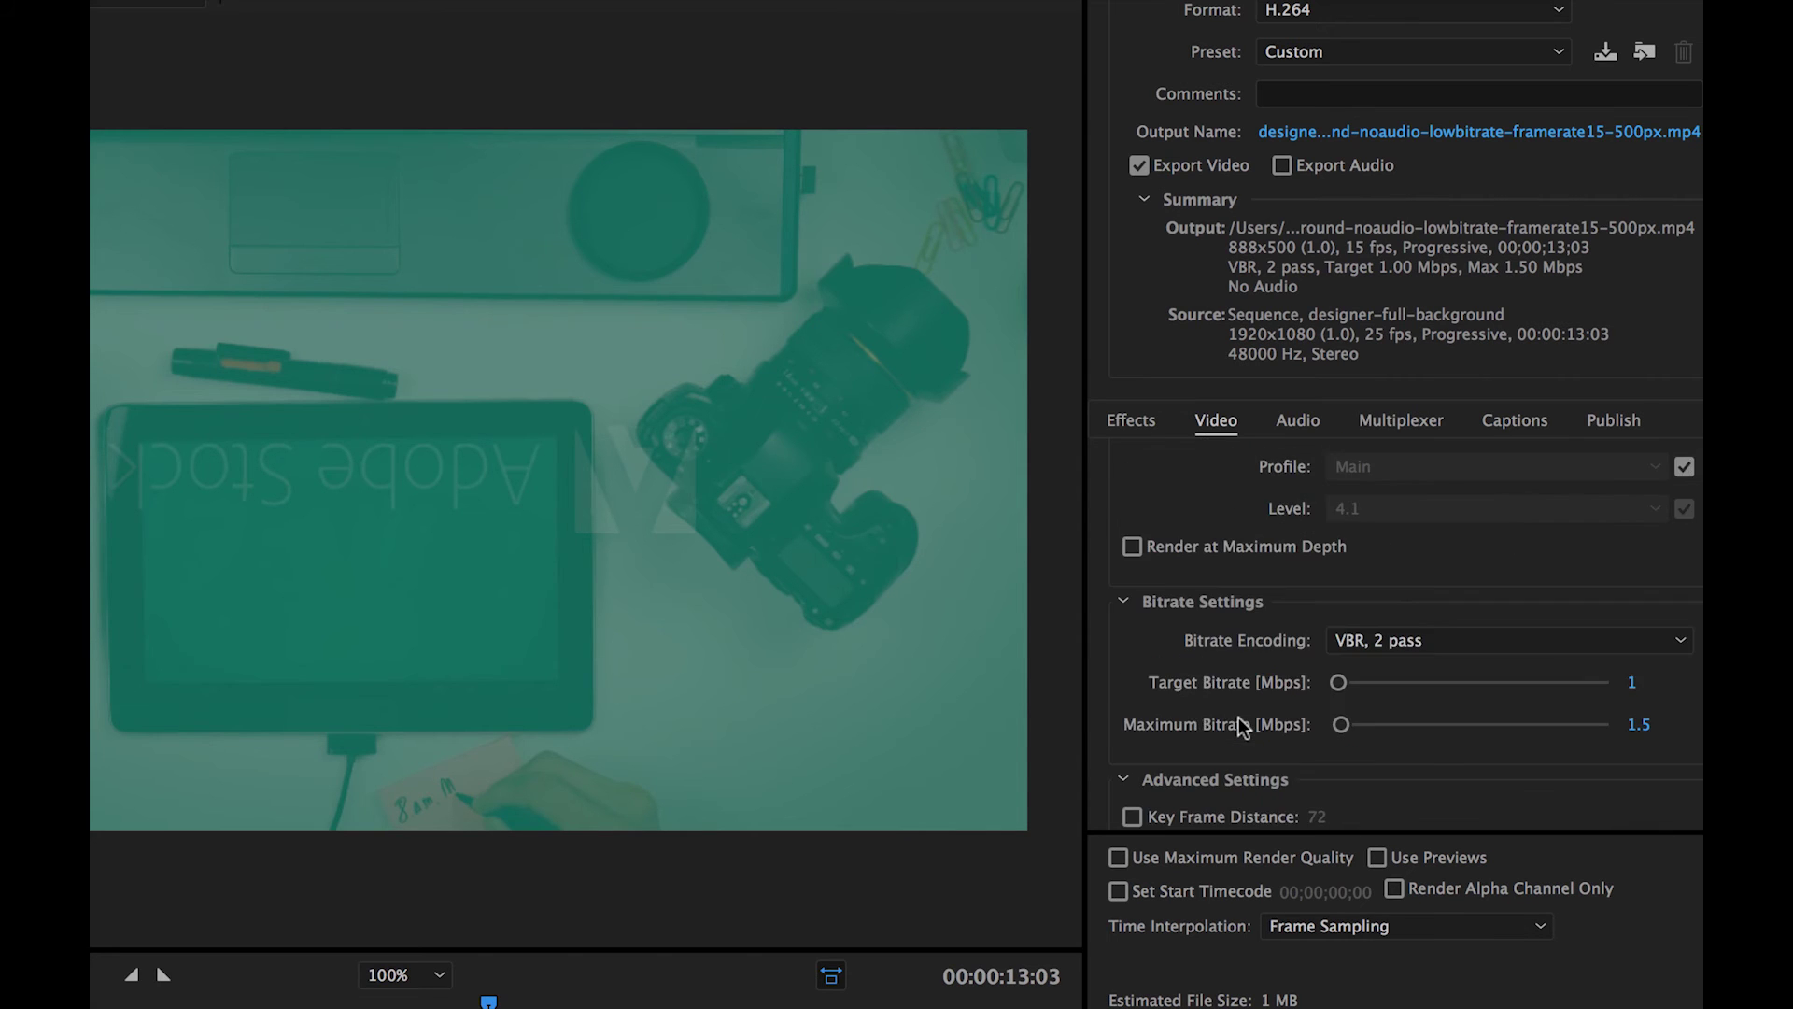
scroll(1239, 723, "down", 3)
scroll(1215, 672, "up", 4)
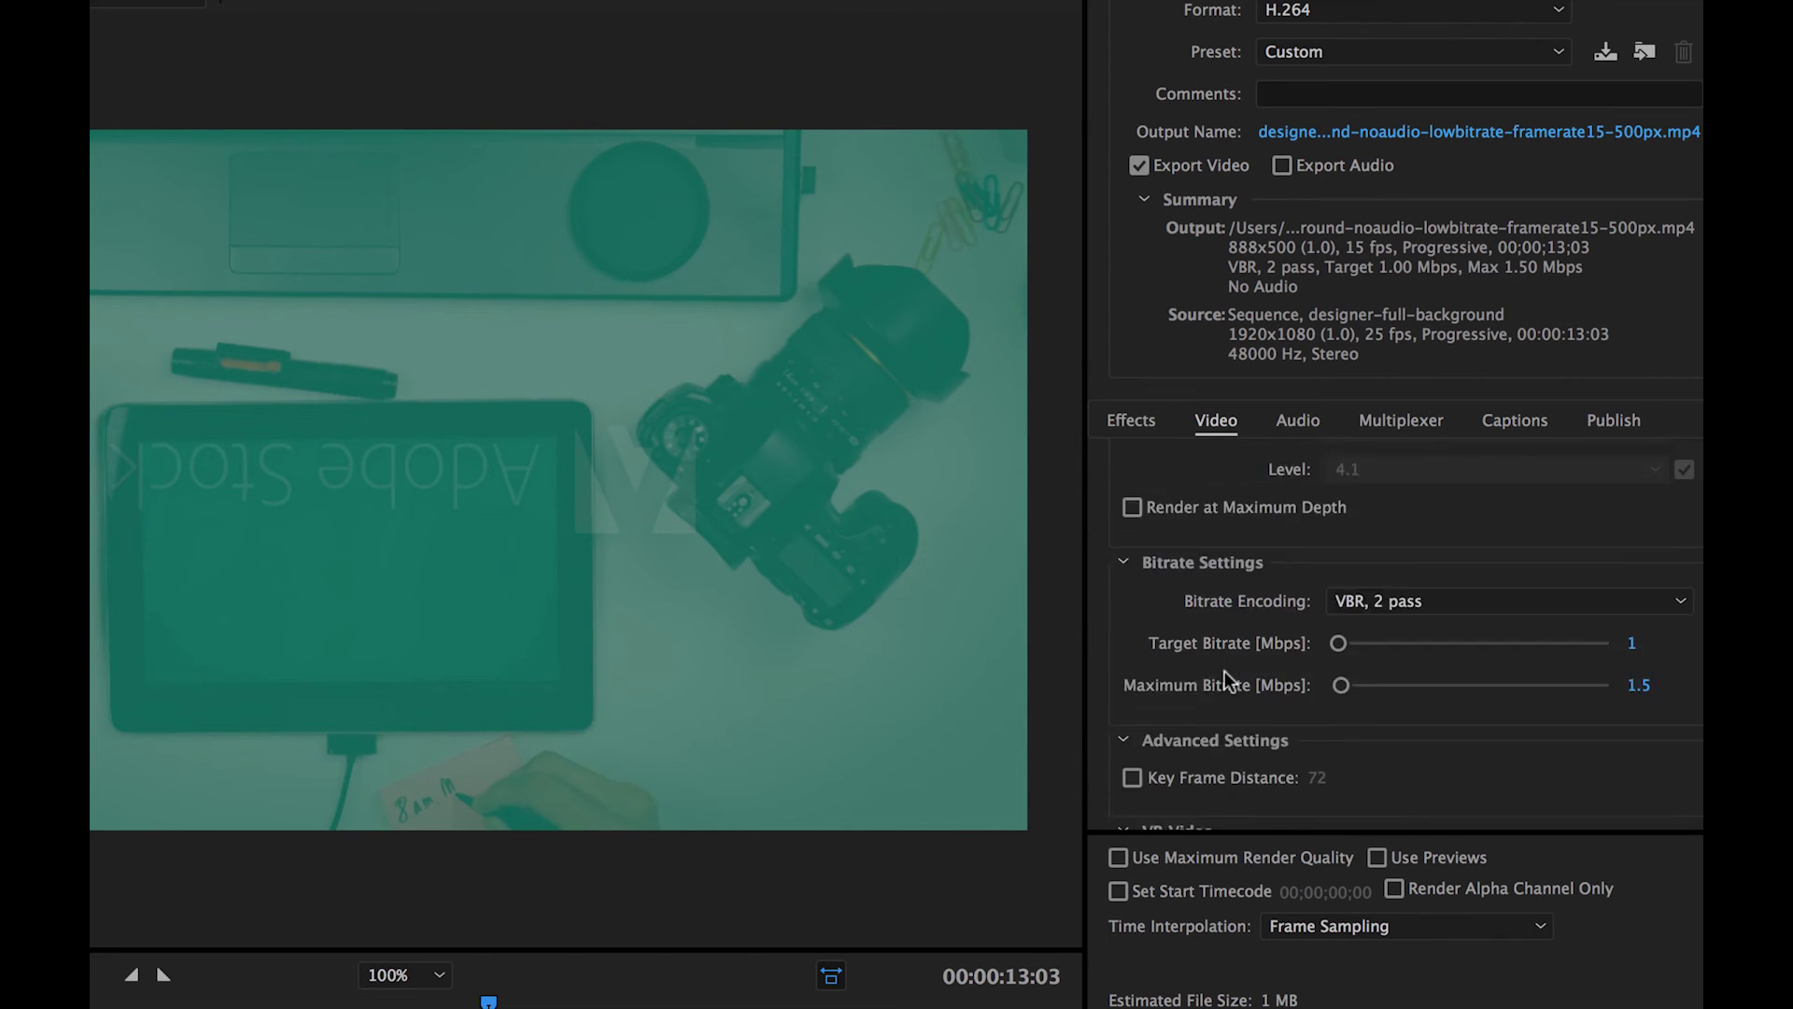
scroll(1226, 677, "up", 4)
scroll(1227, 689, "up", 8)
scroll(1218, 690, "down", 10)
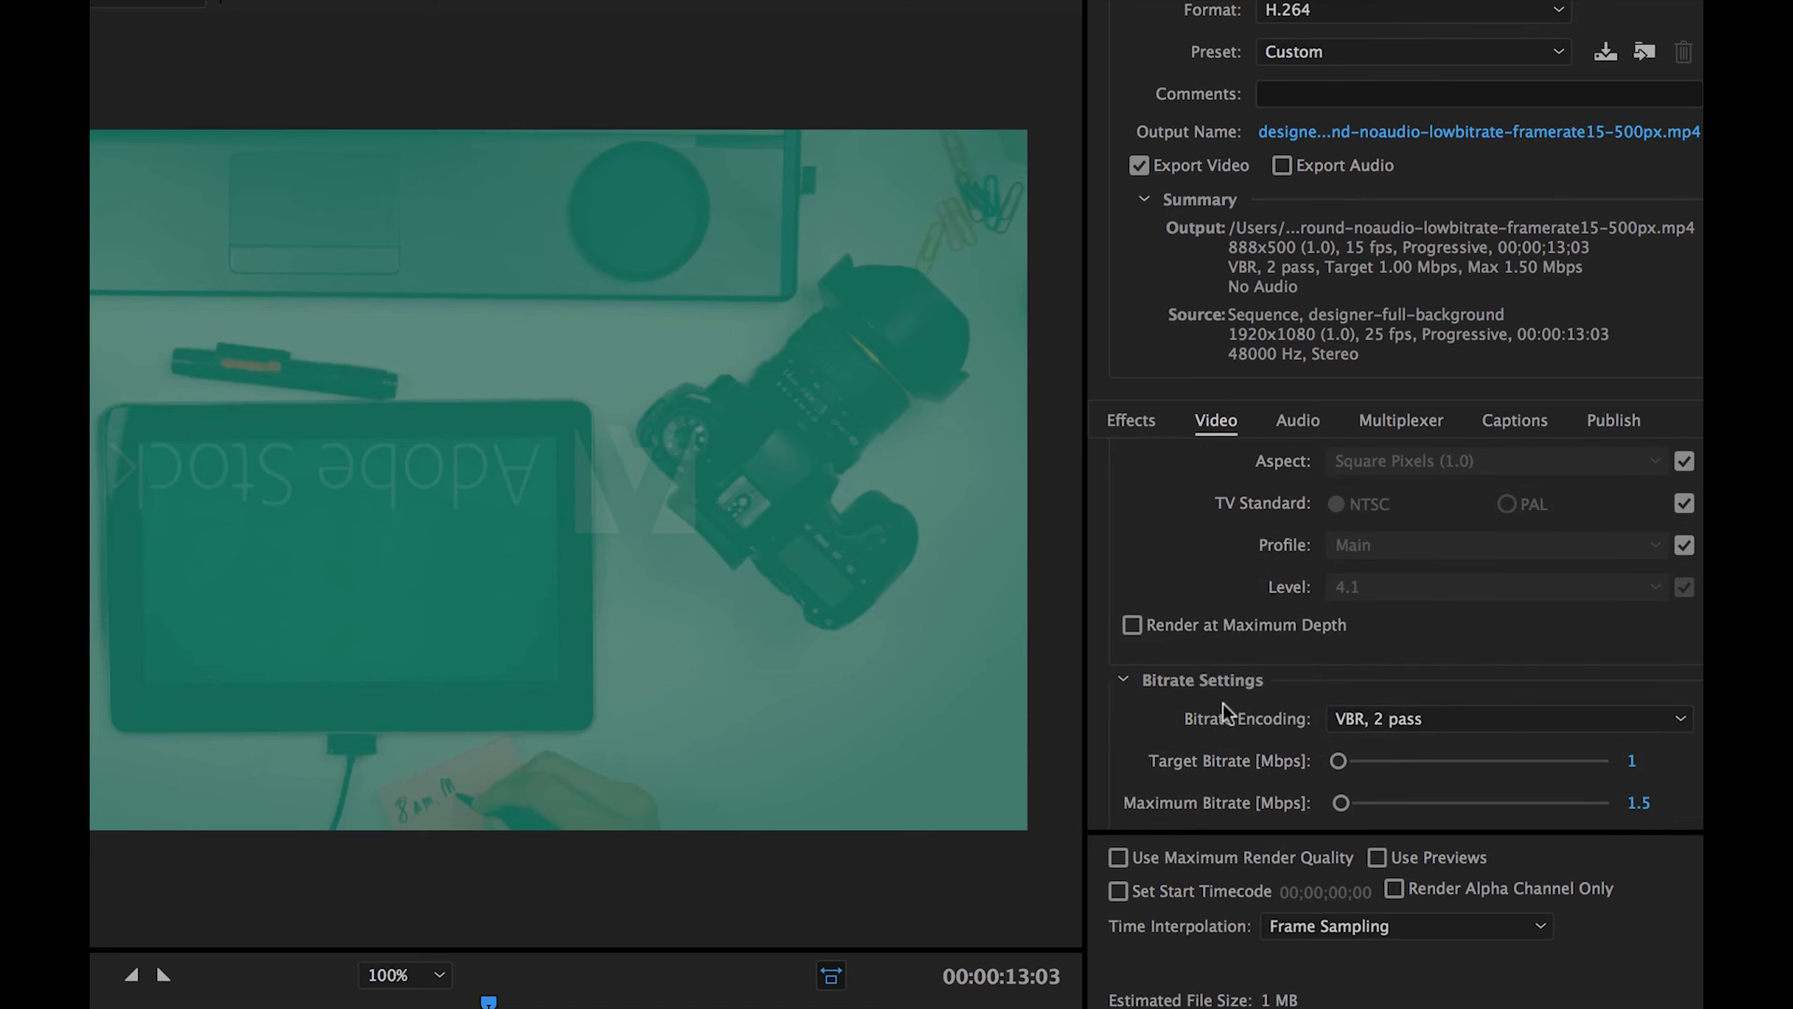
scroll(1223, 708, "up", 3)
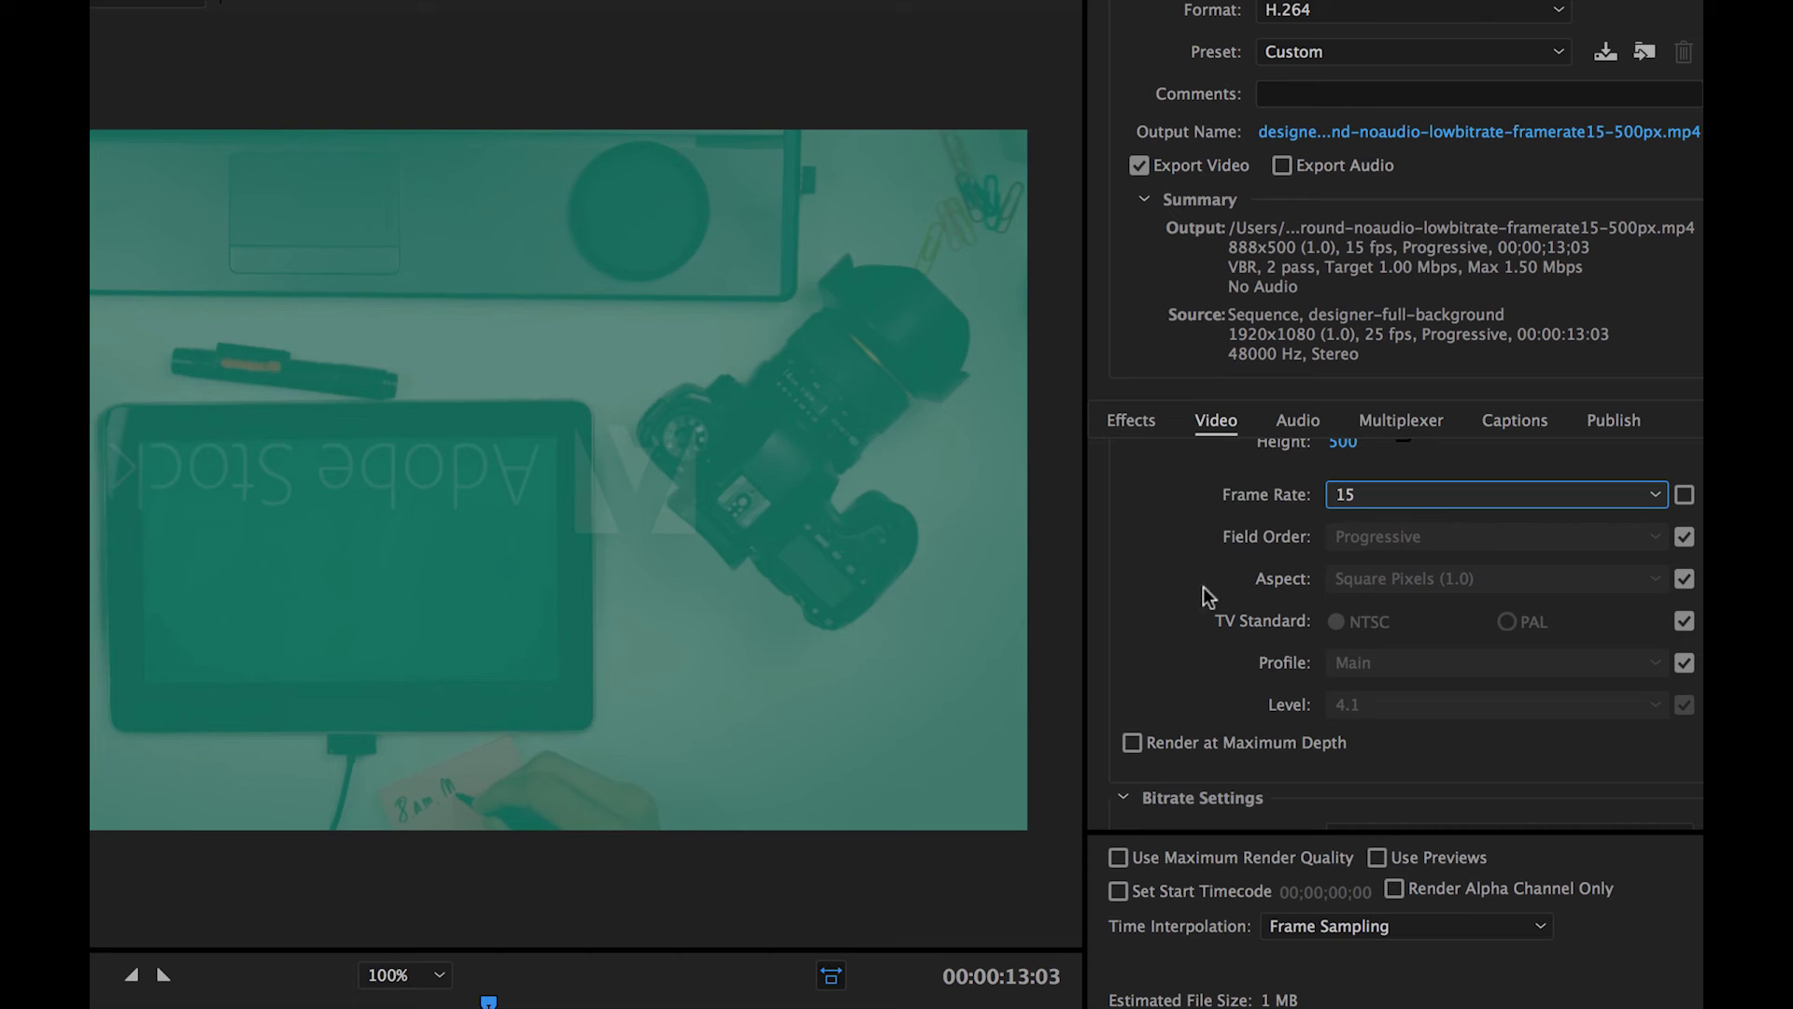
scroll(1219, 584, "up", 3)
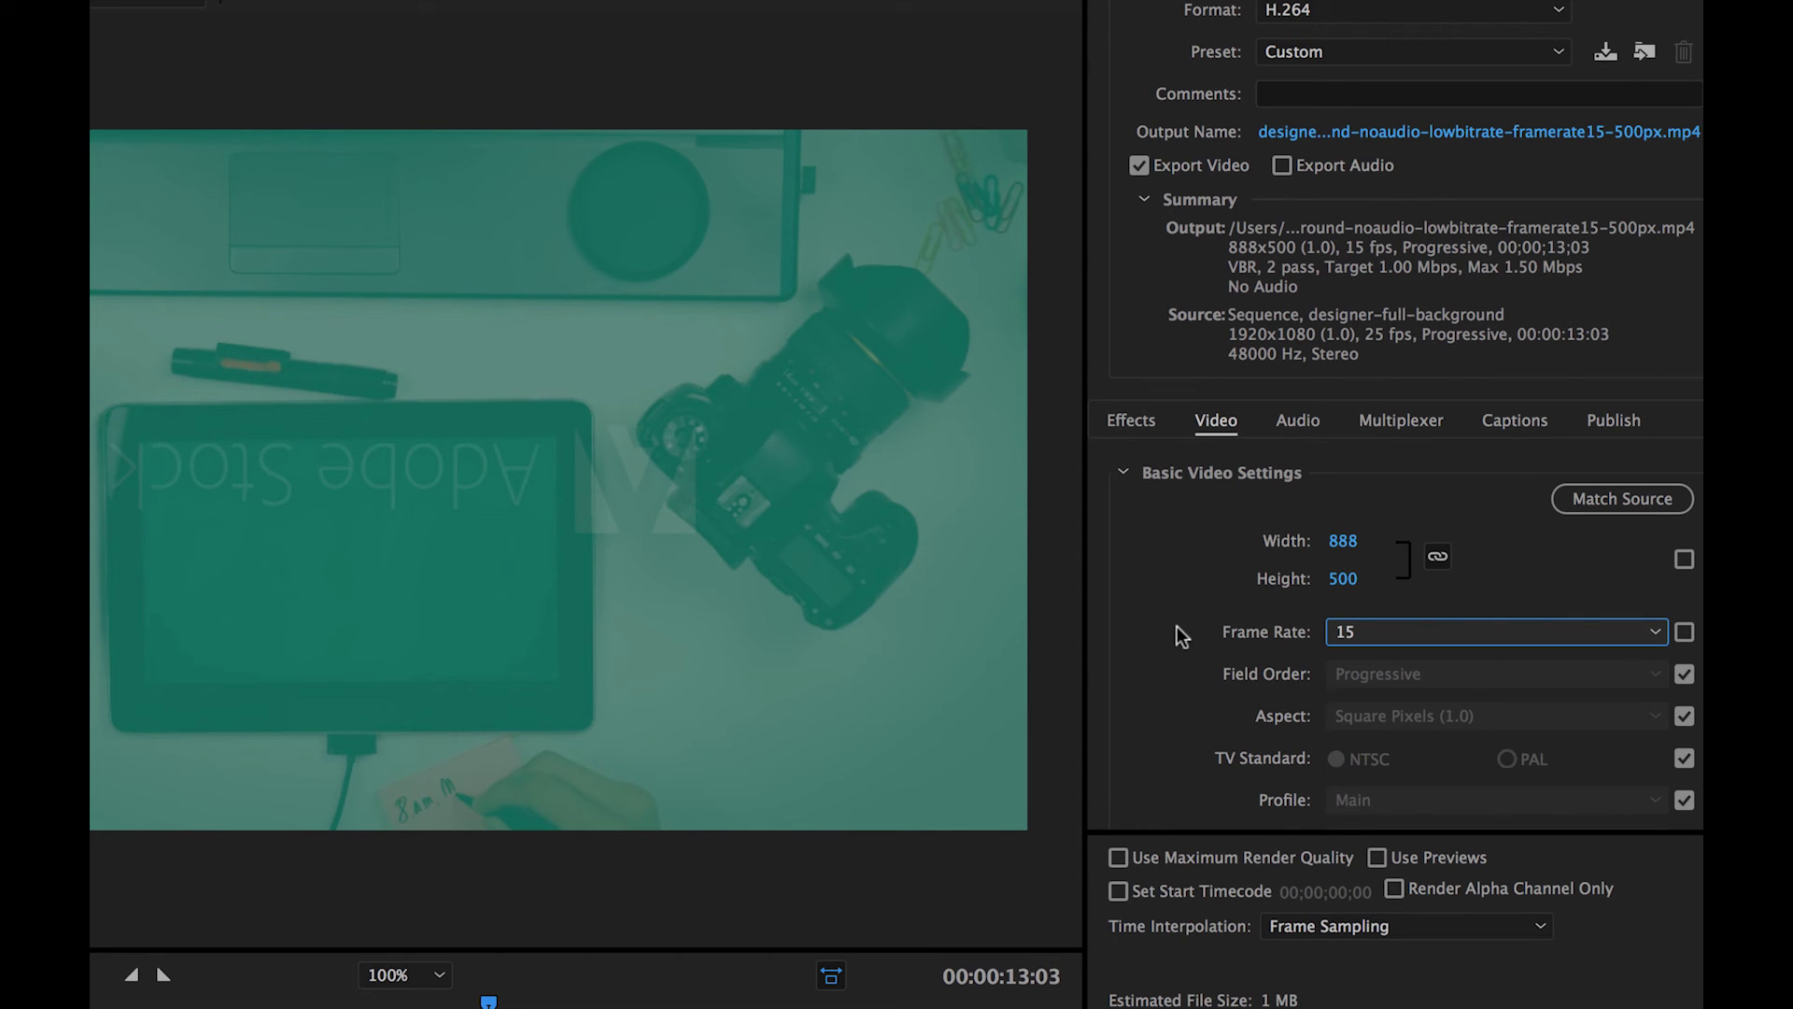
scroll(1175, 626, "down", 1)
scroll(1175, 627, "down", 2)
scroll(1176, 626, "up", 3)
Accept the 500px export's settings and start the queue to encode all five exports
left_click(1611, 977)
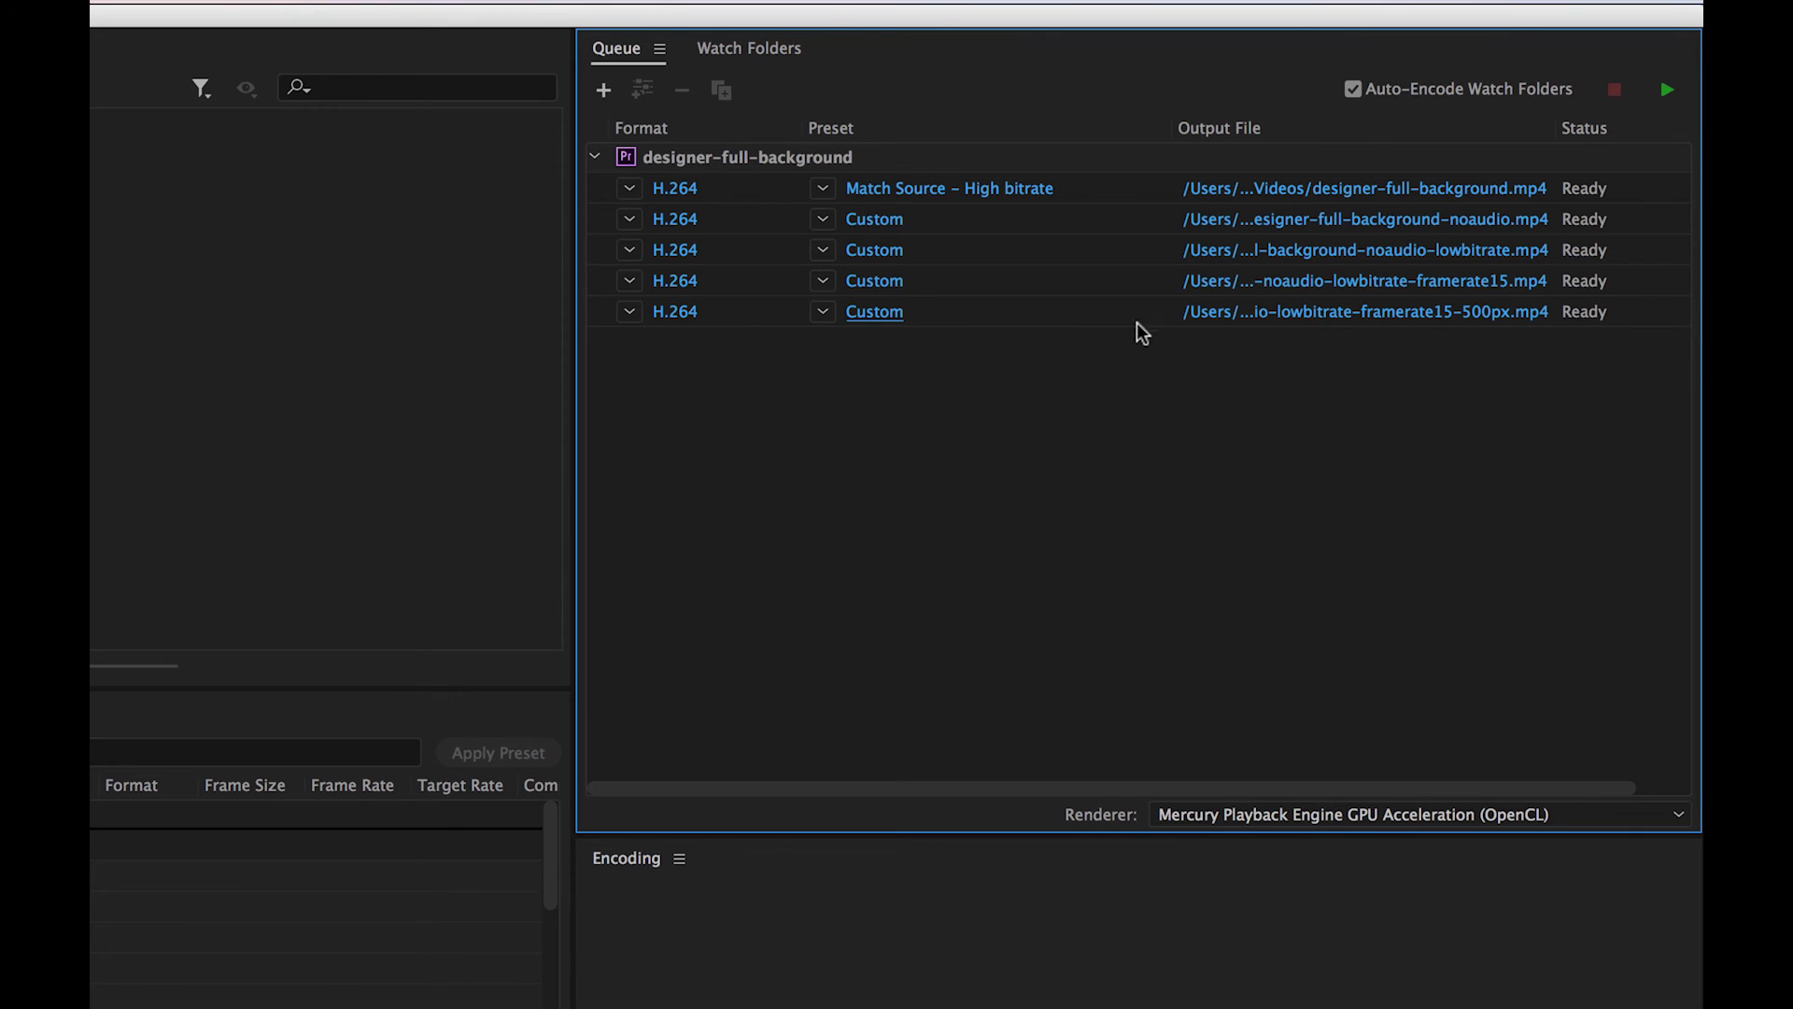
left_click(1668, 92)
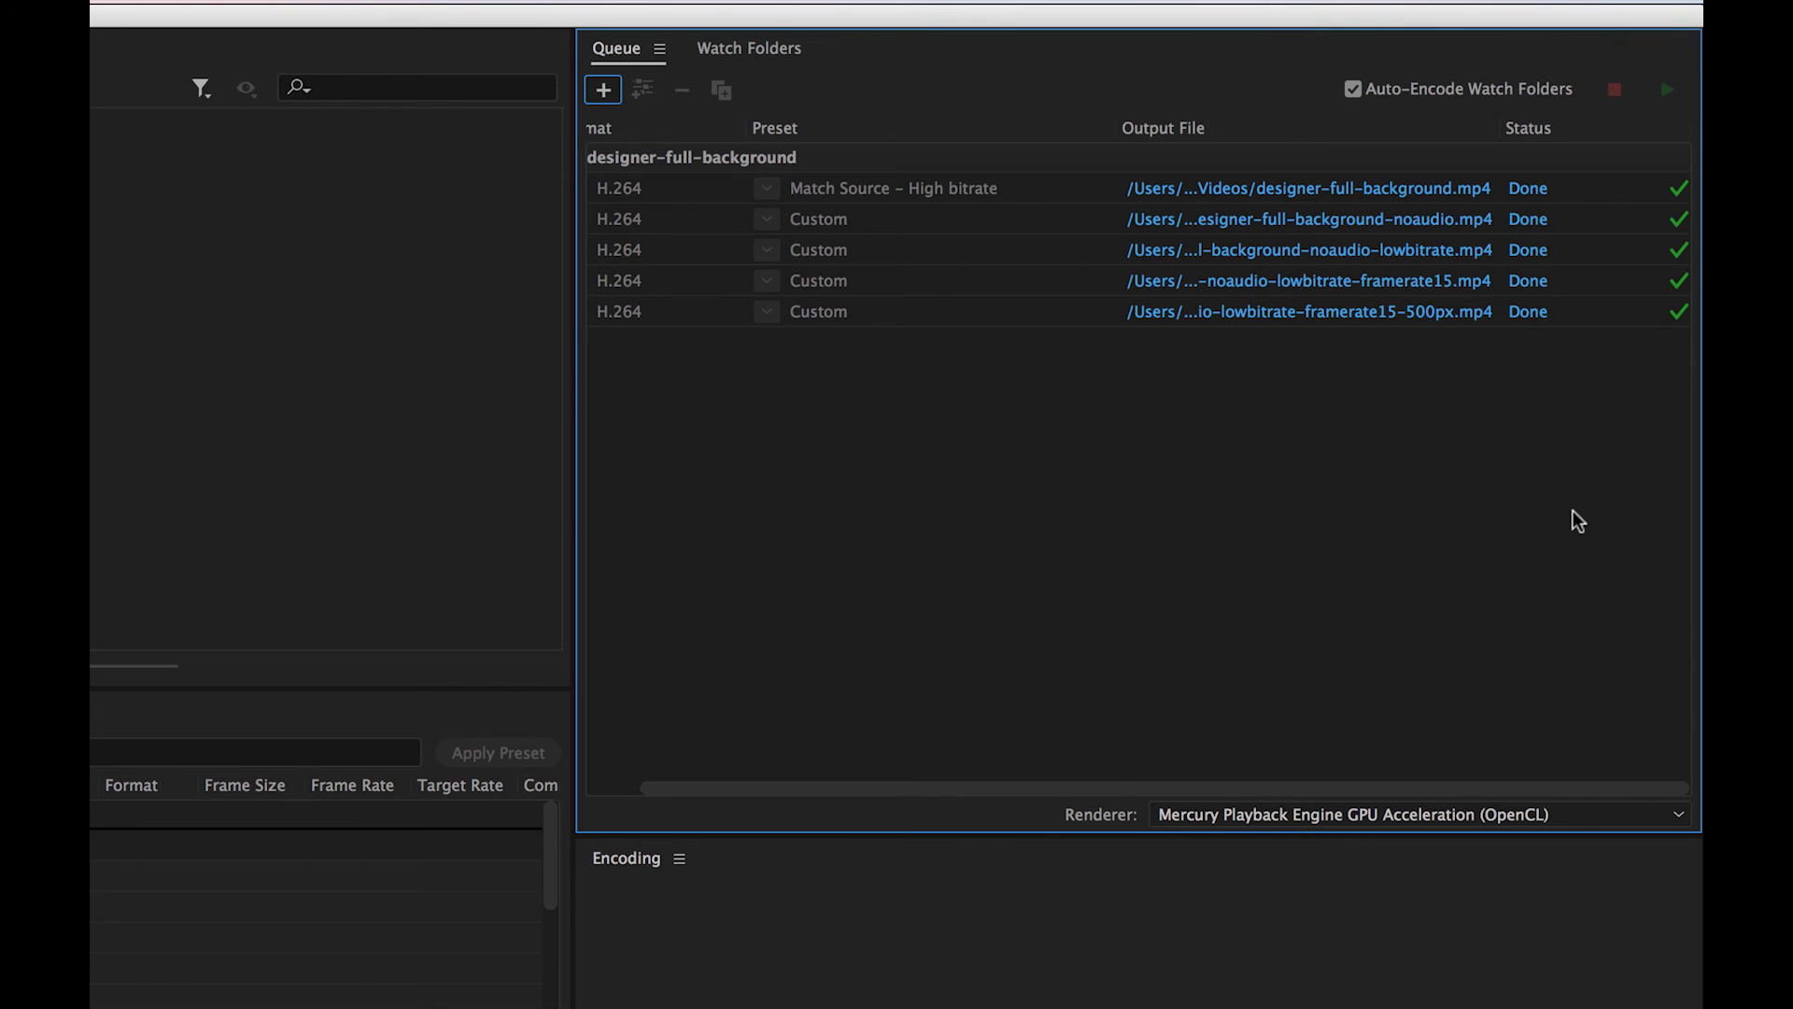
Sort the Example Videos folder by size, largest first, restoring two deleted Photographer clips
key("super+Tab")
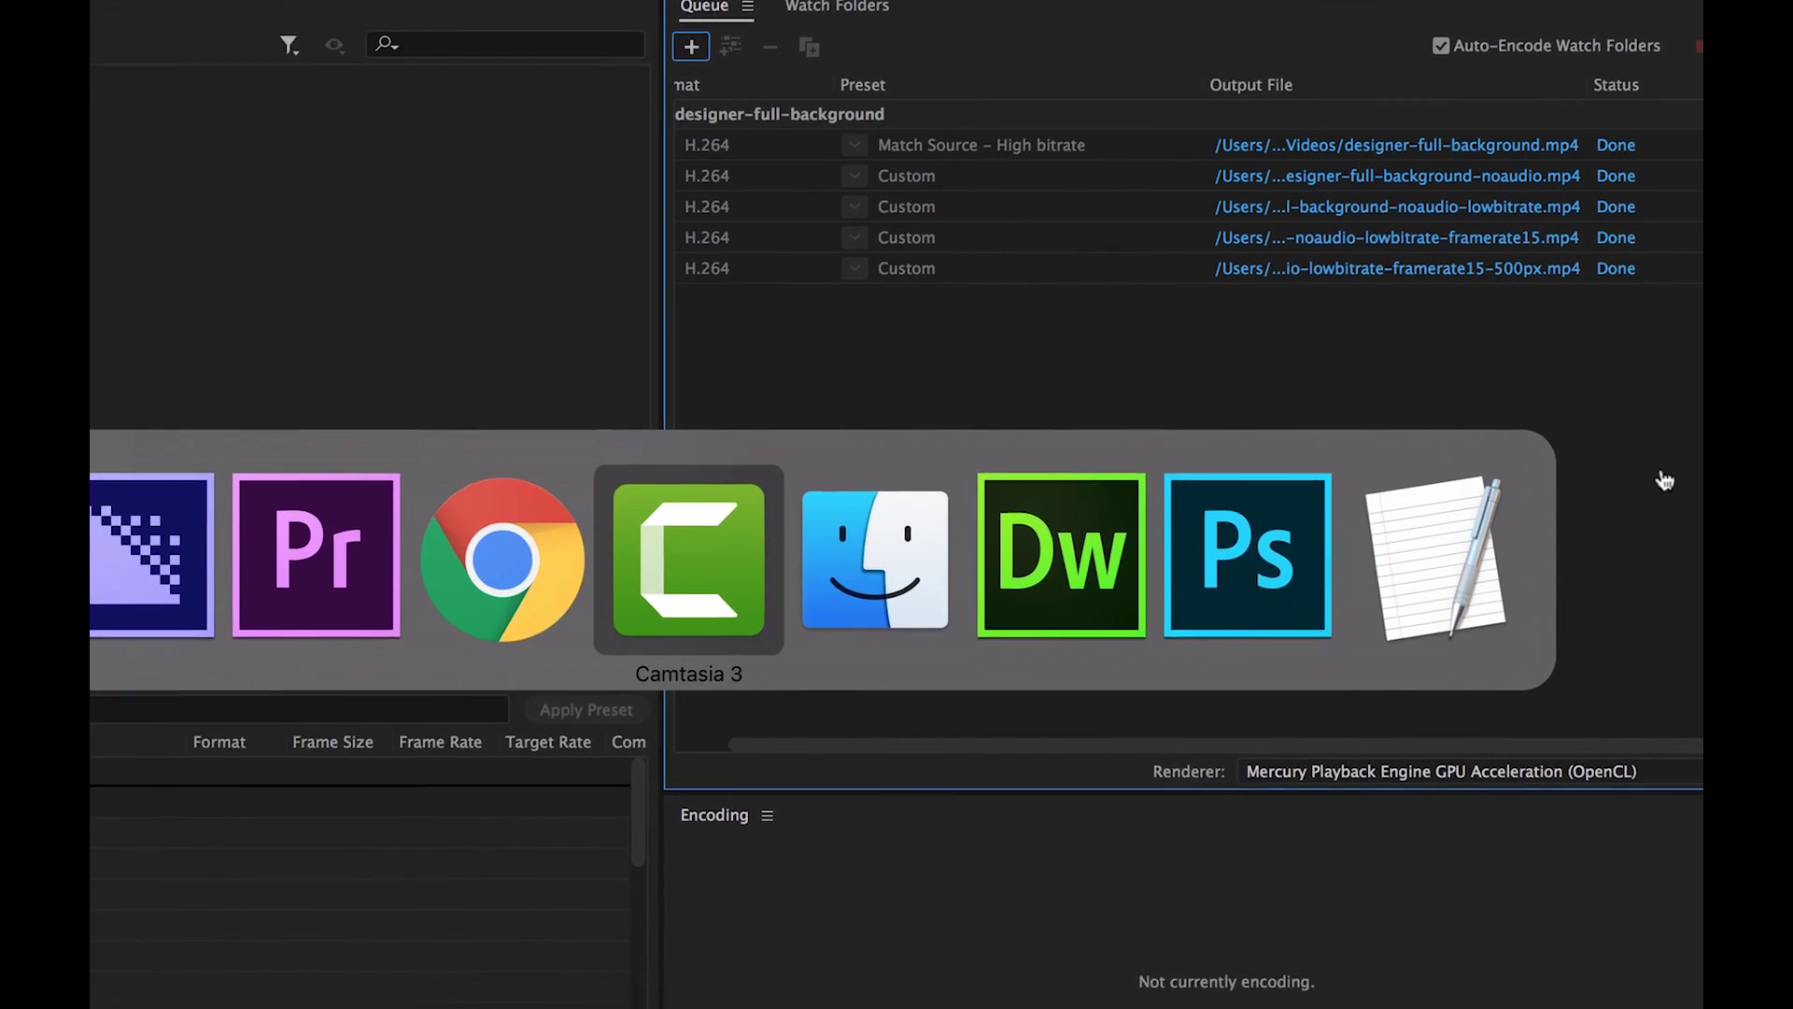
key("super+Tab")
left_click(811, 405, "shift")
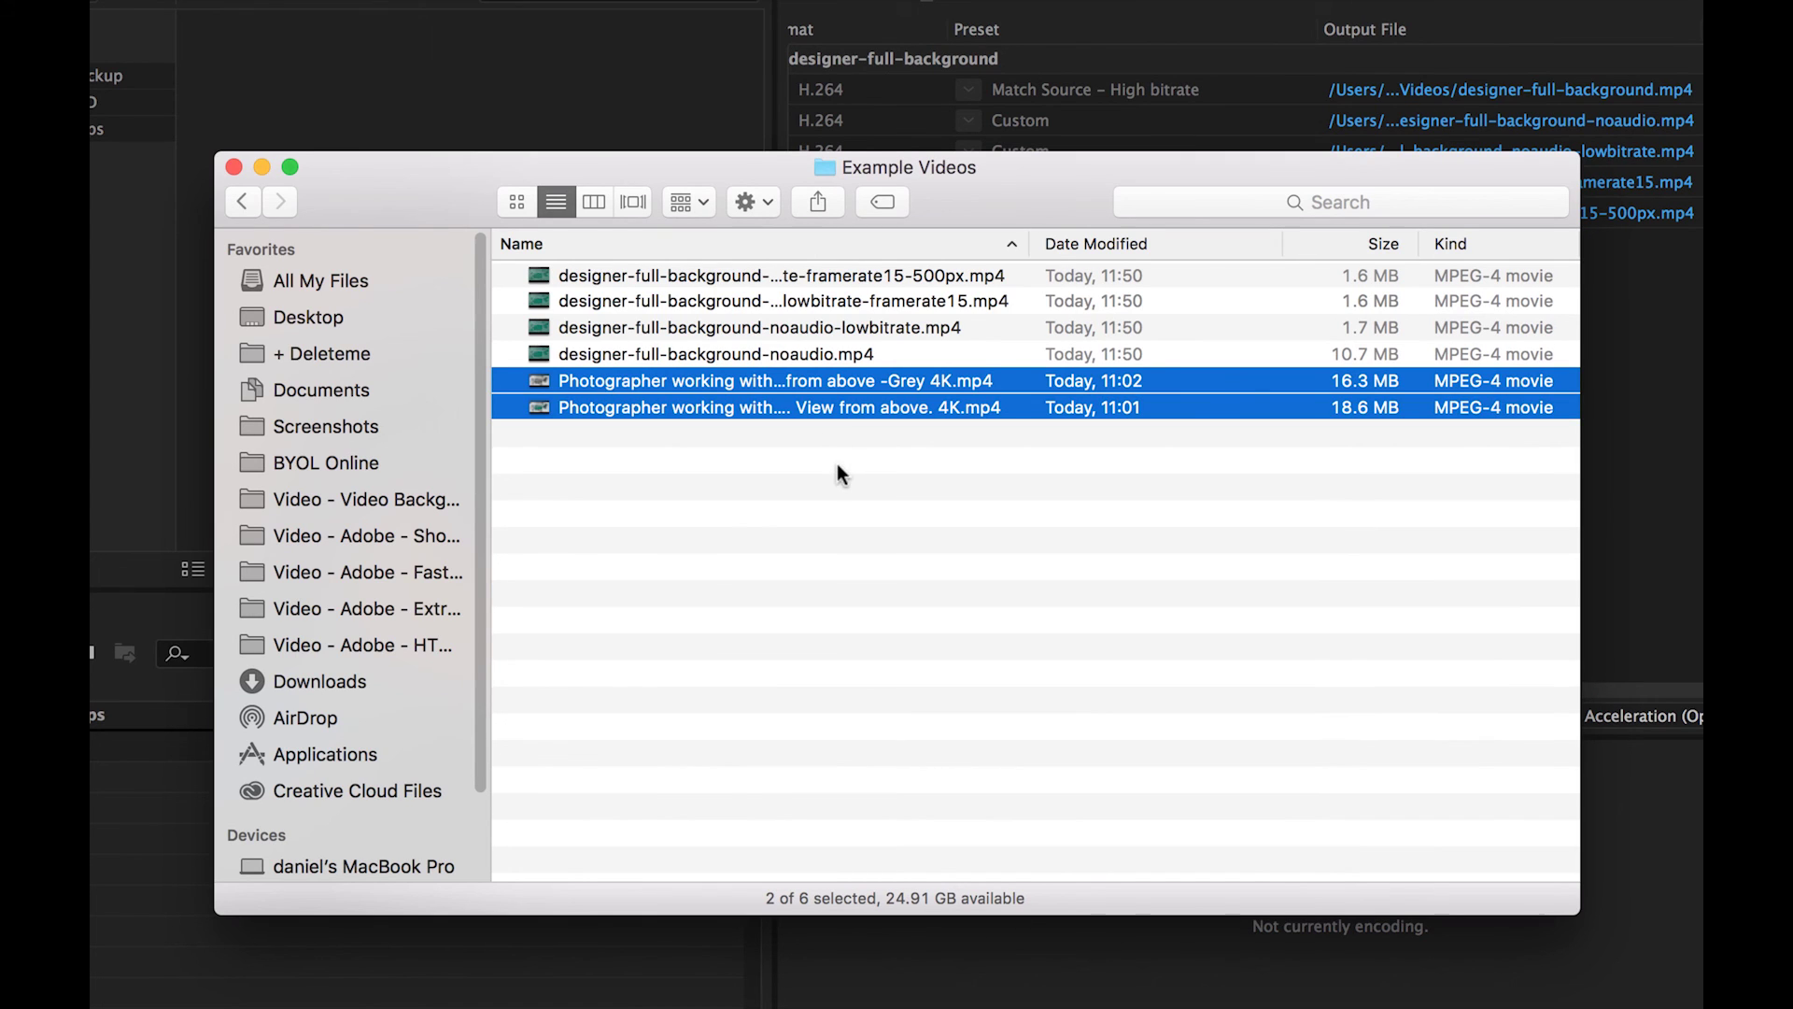
key("super+BackSpace")
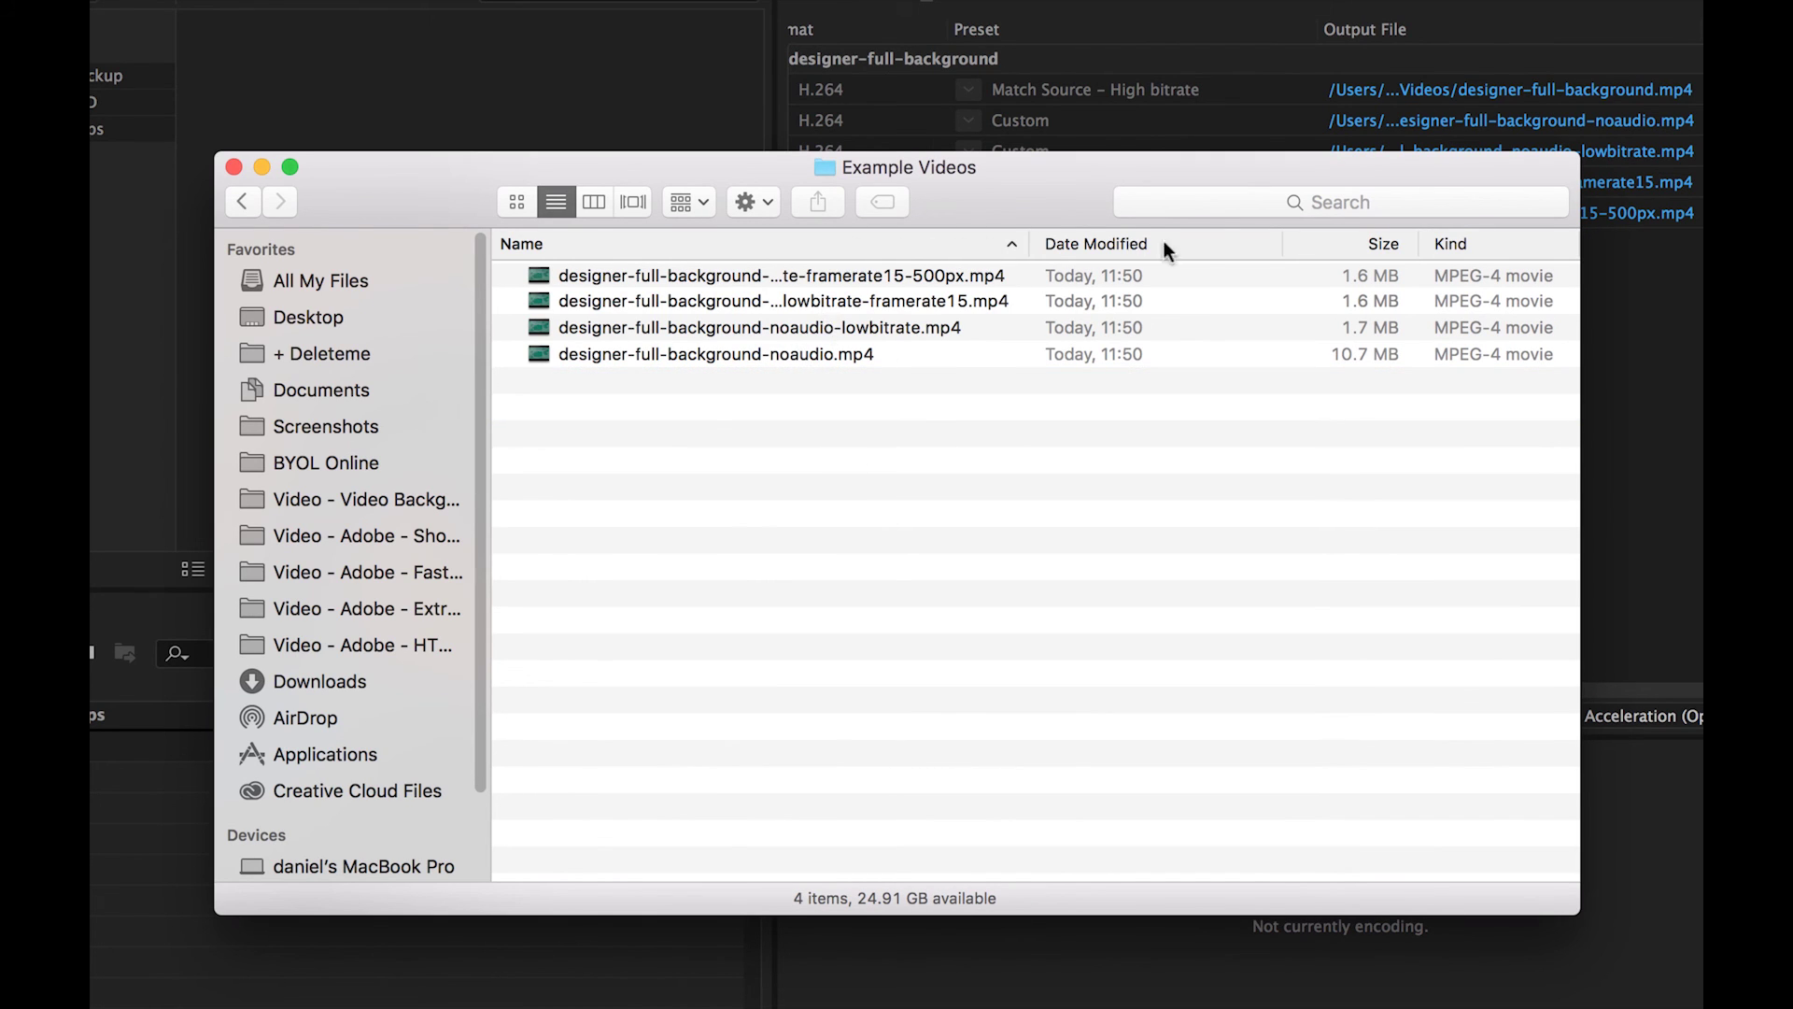
left_click(1354, 249)
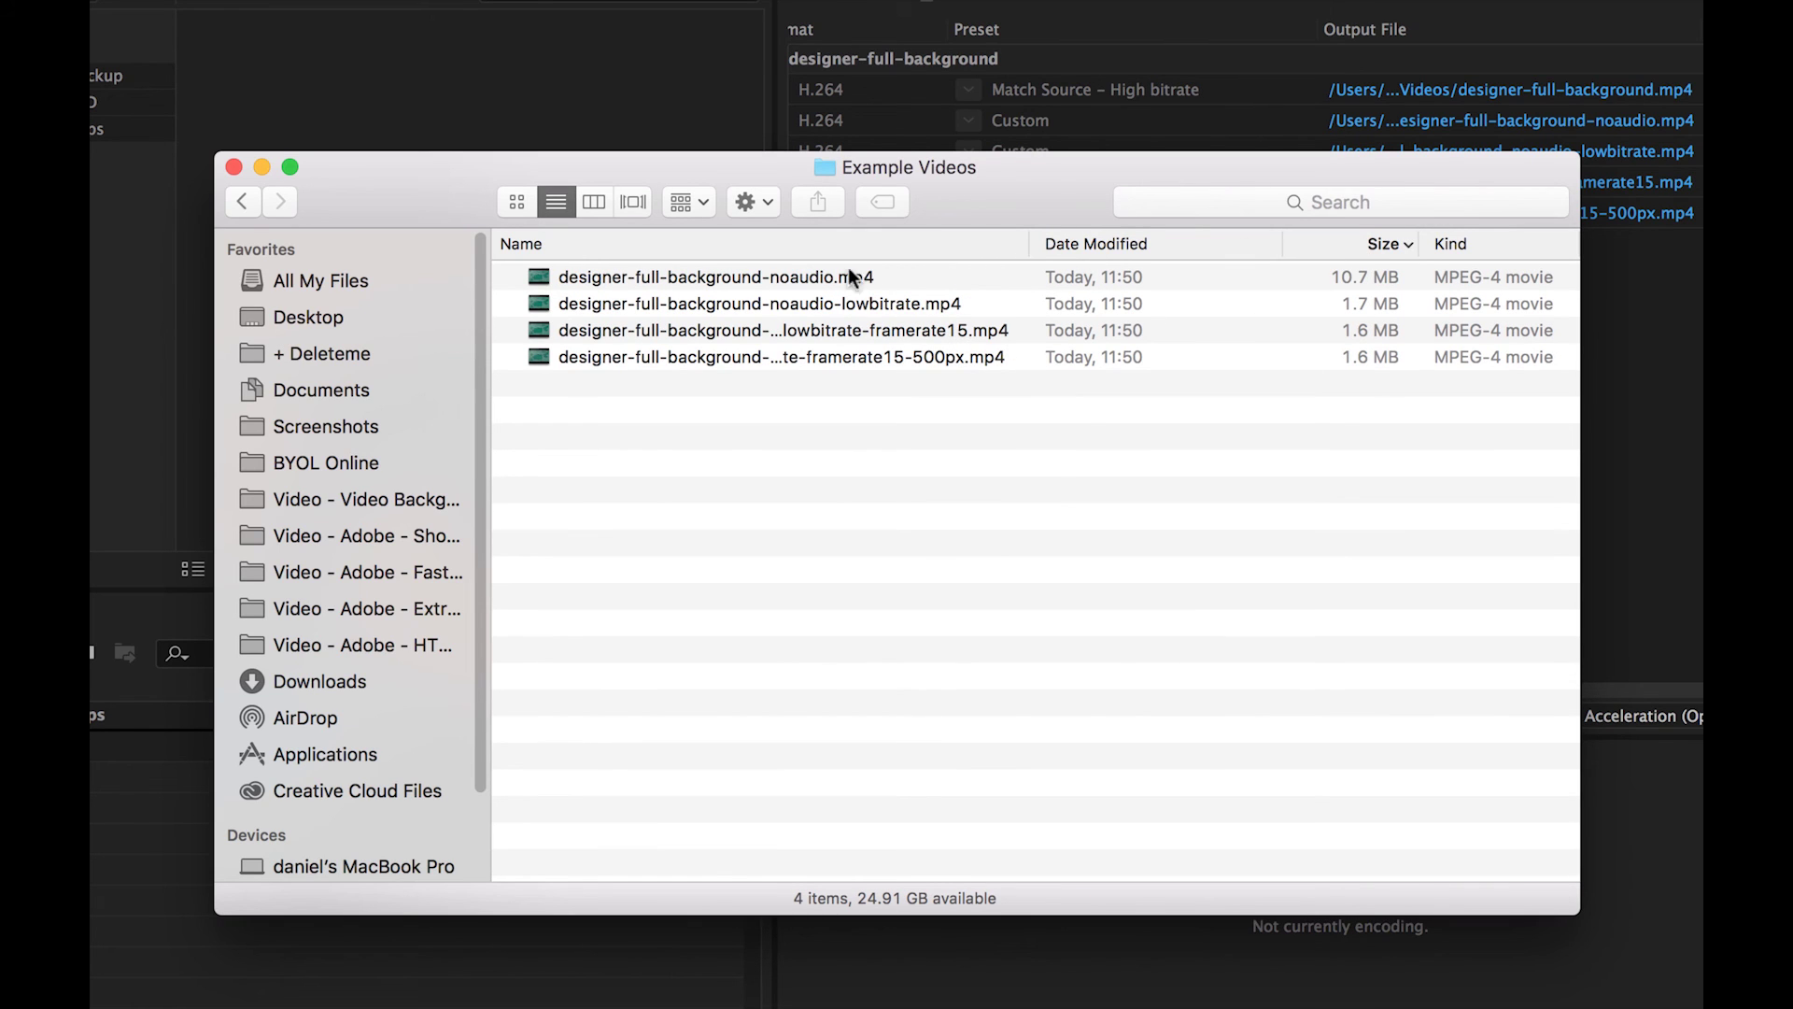
key("super+z")
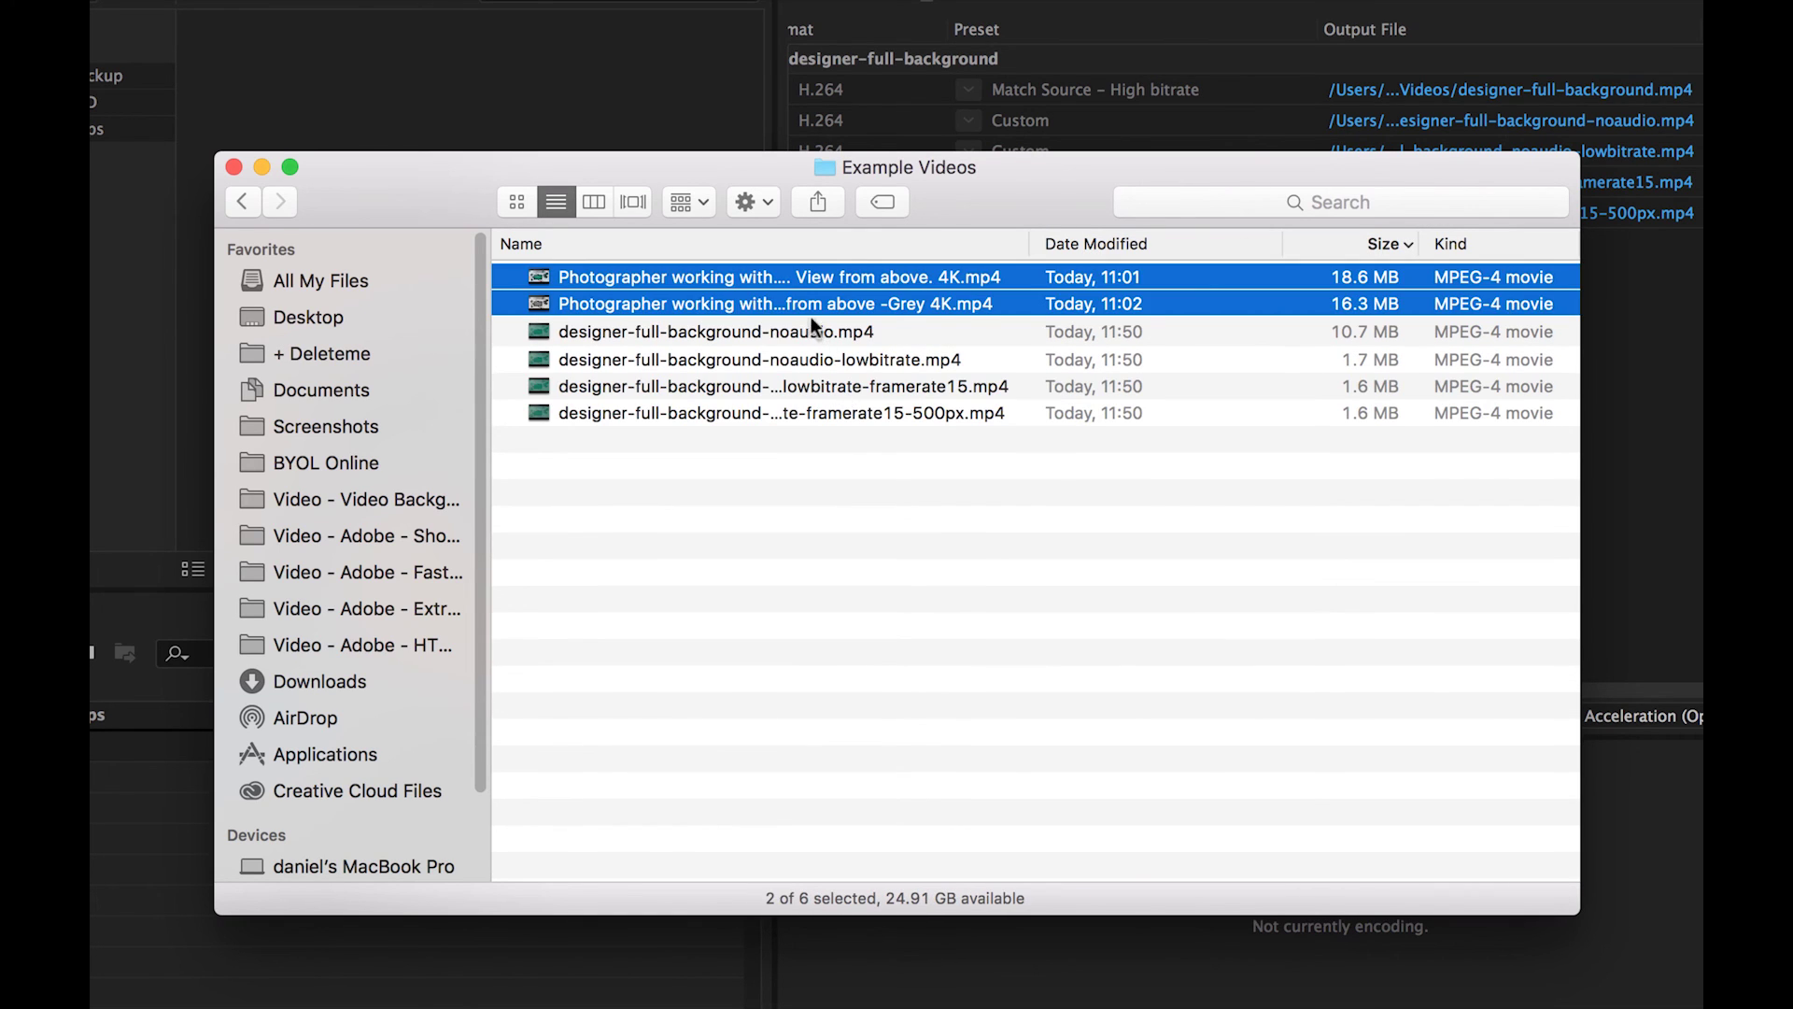
Compare the sizes of the larger Photographer clip and the Grey 4K Photographer clip
left_click(904, 275)
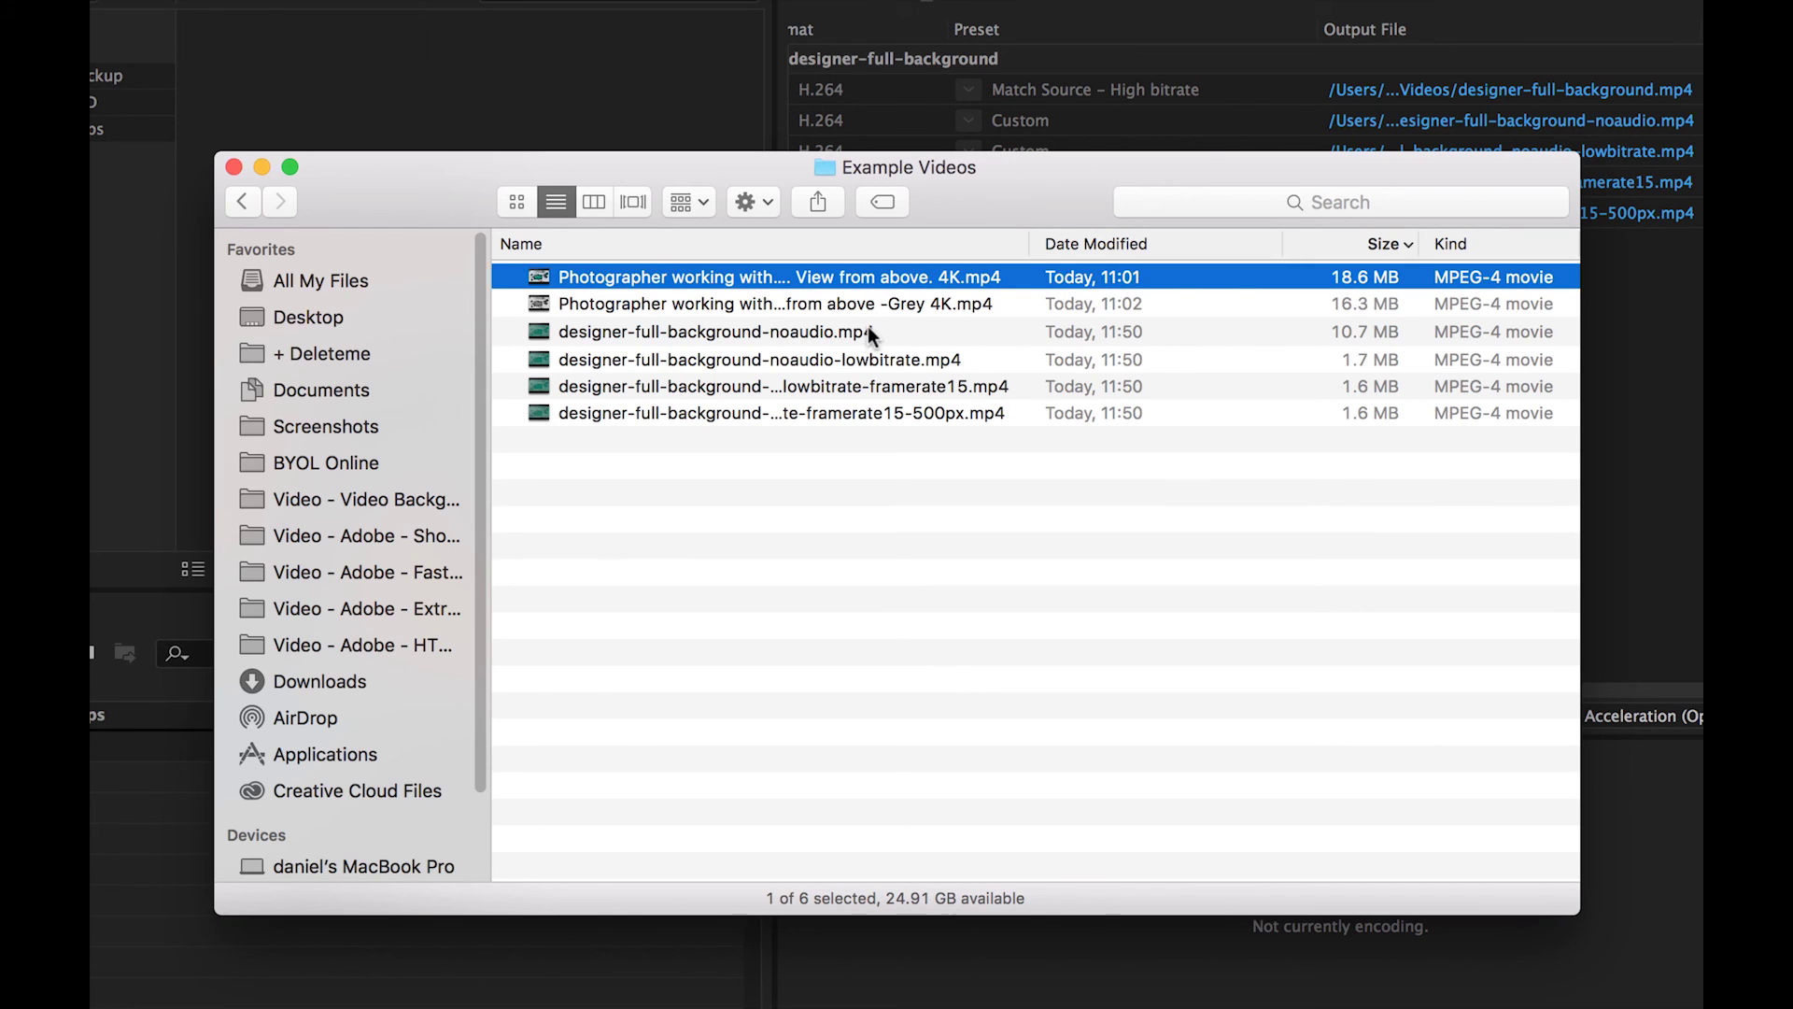
left_click(1321, 303)
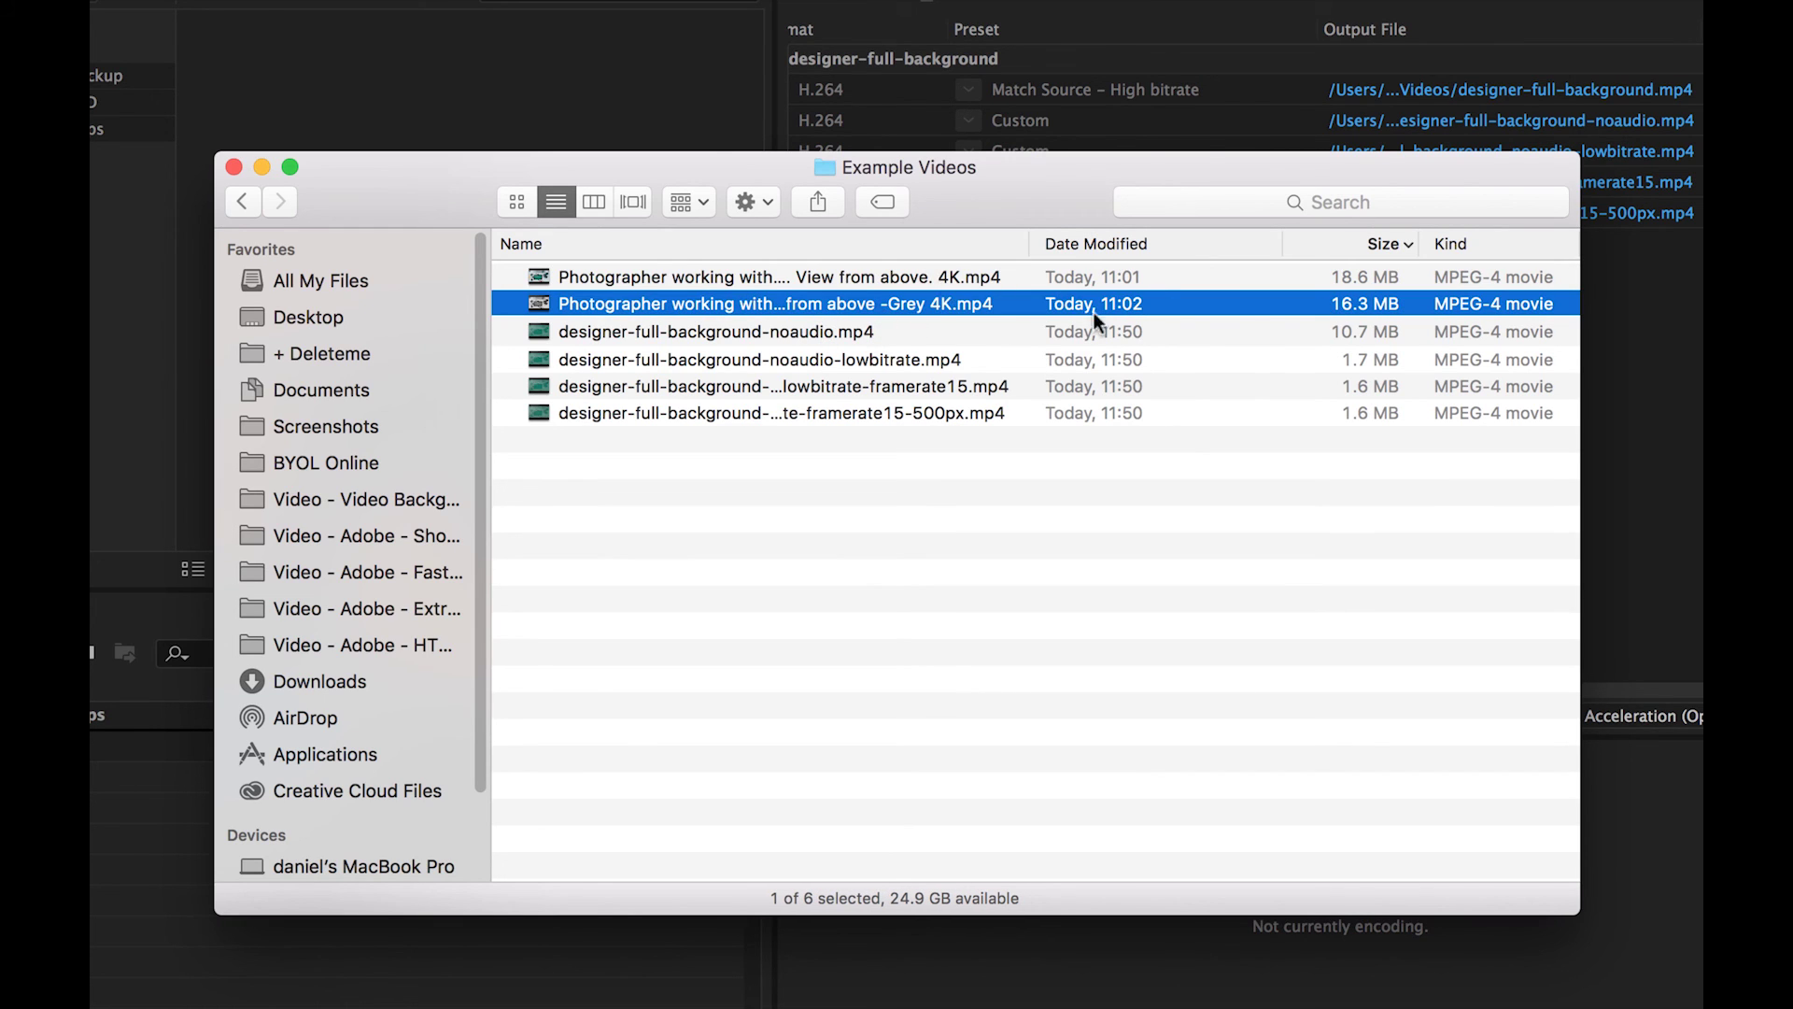
left_click(820, 279)
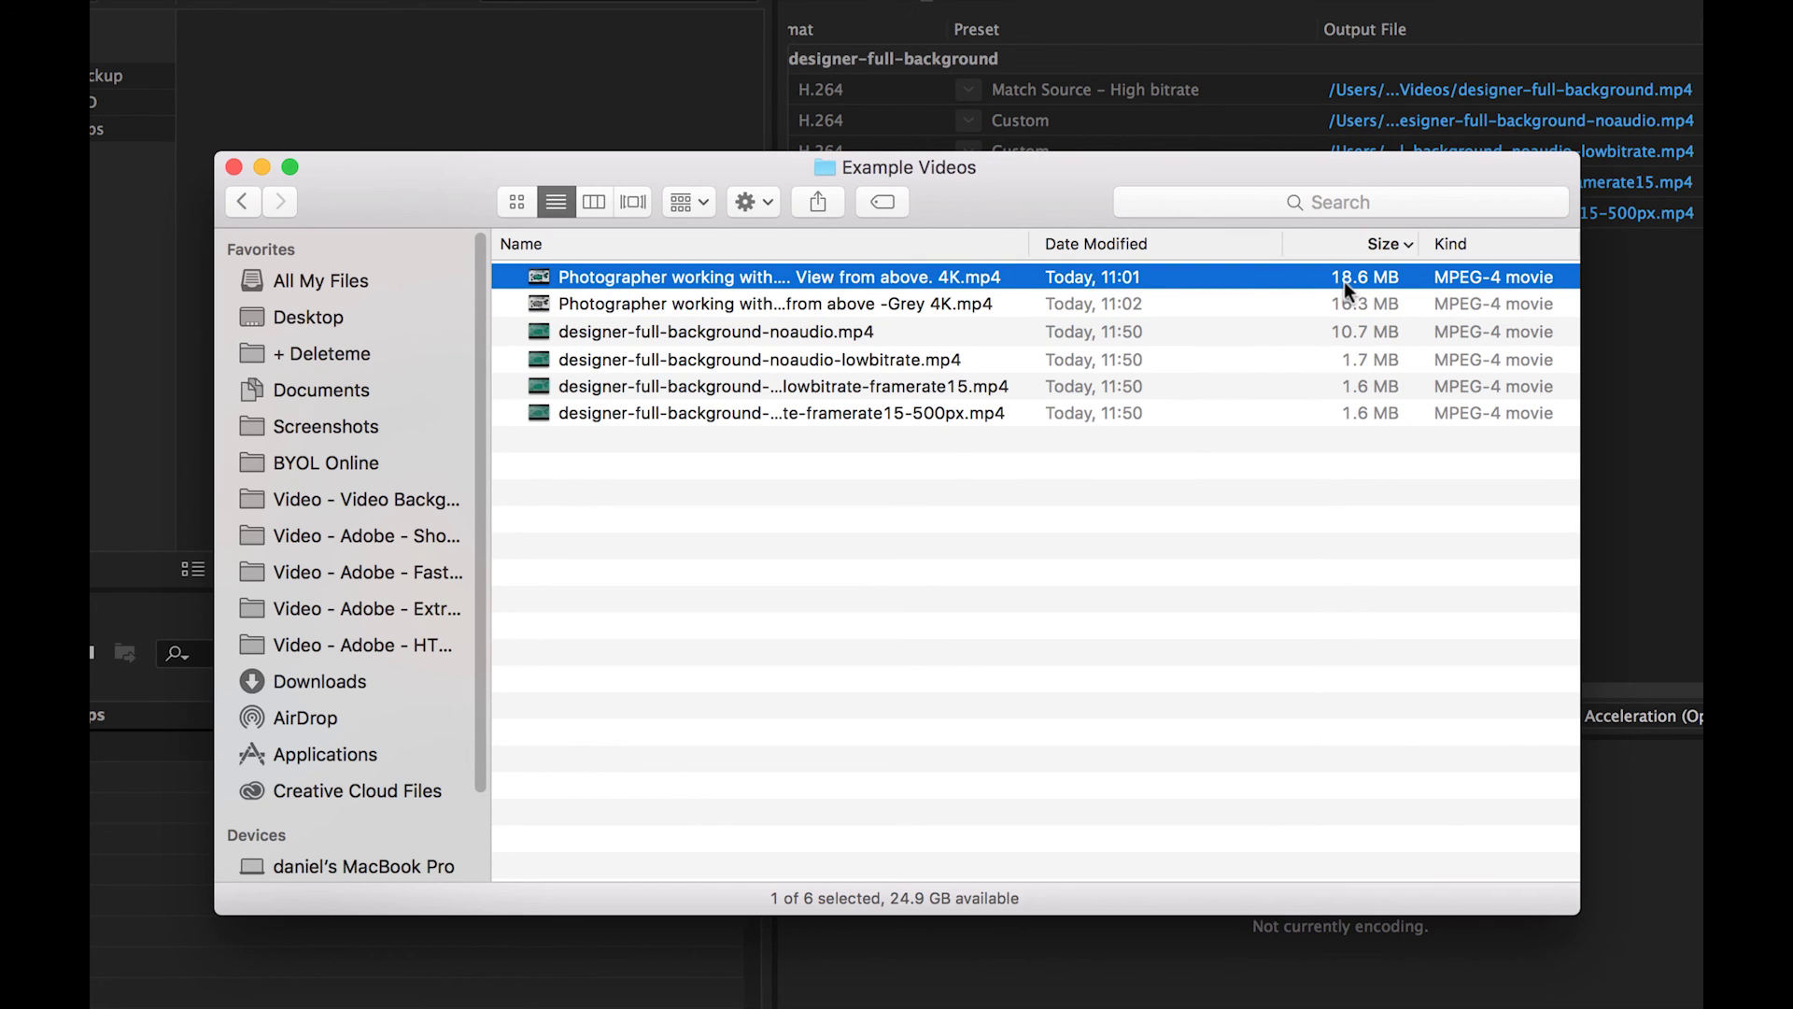
left_click(875, 302)
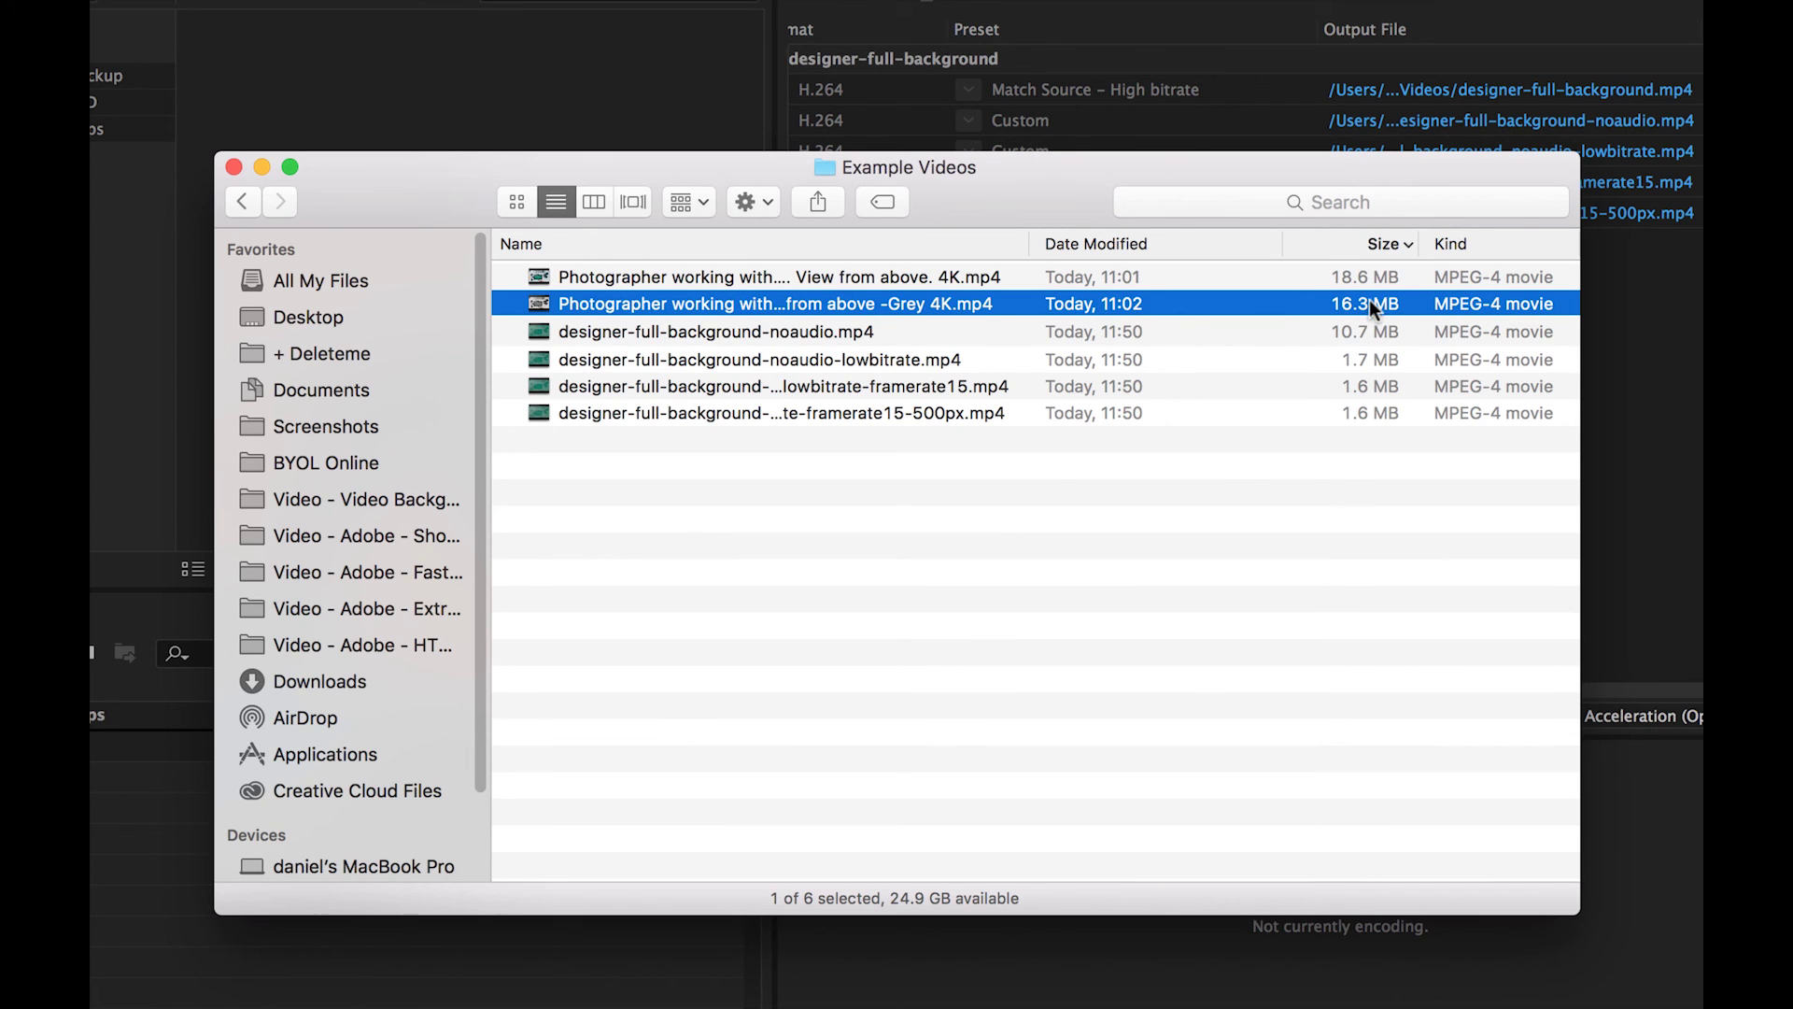
Compare the sizes of the noaudio, framerate15 and noaudio-lowbitrate exports
left_click(844, 335)
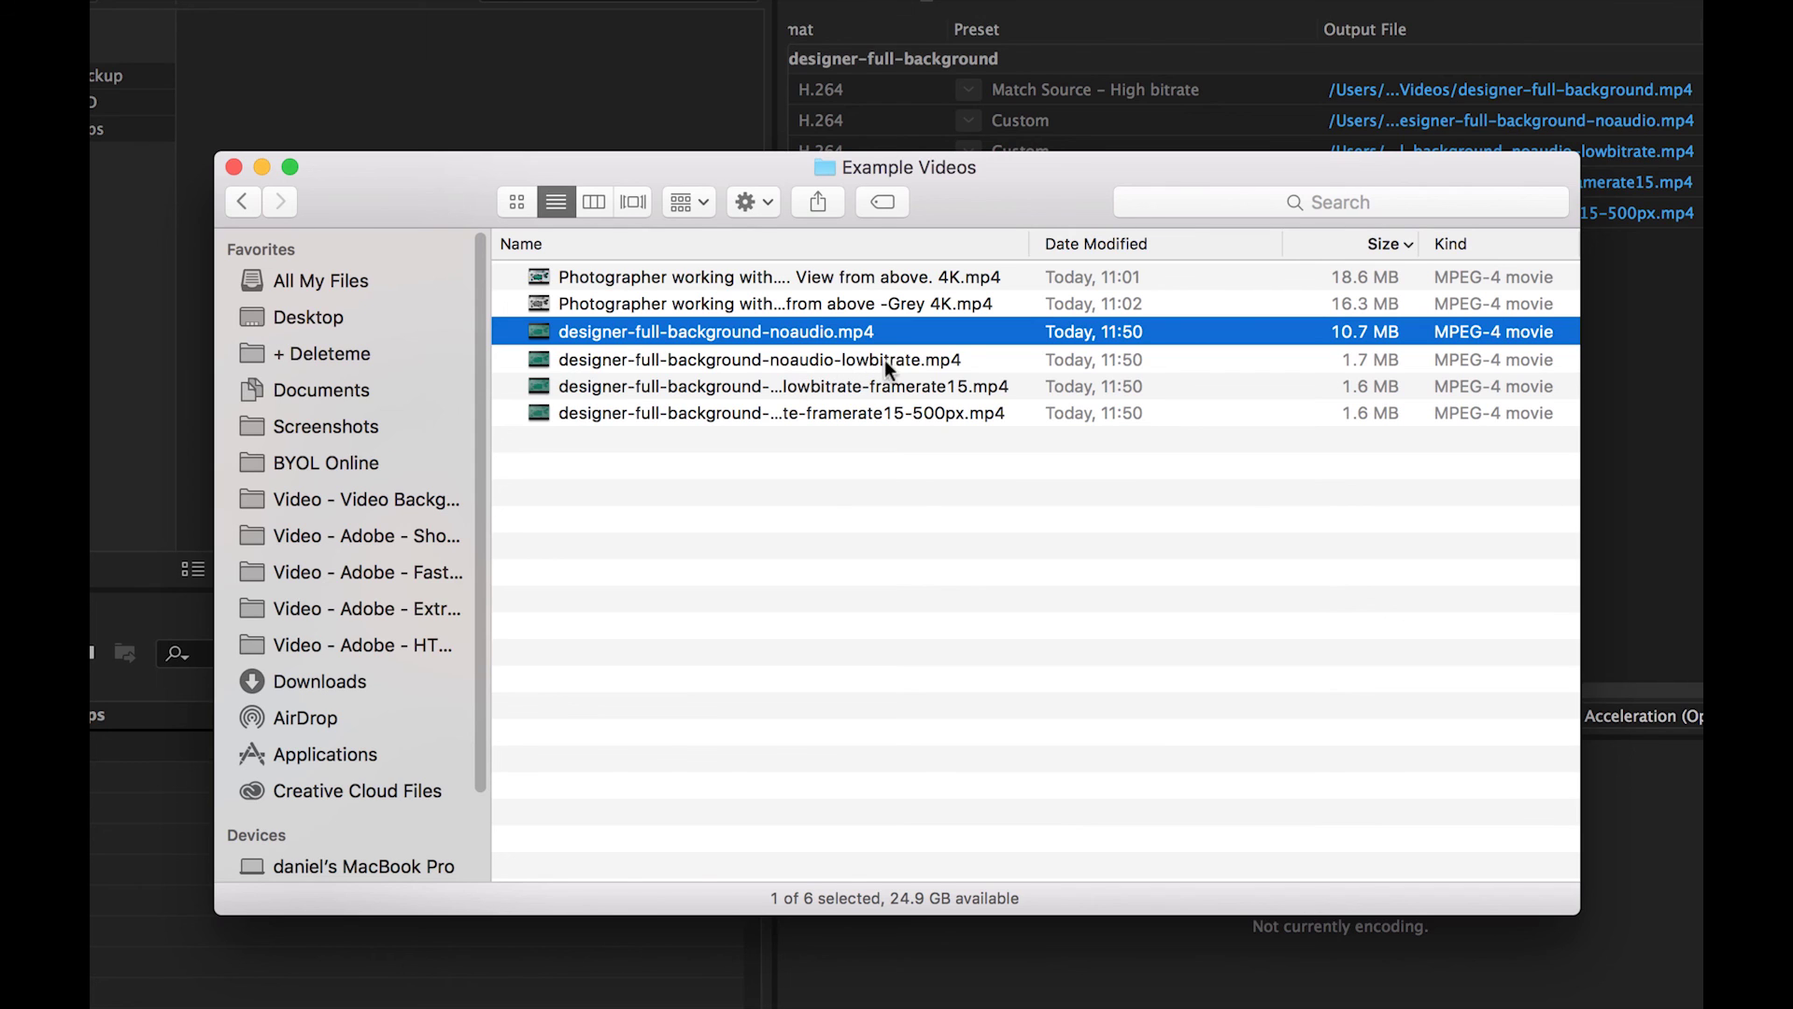
left_click(923, 392)
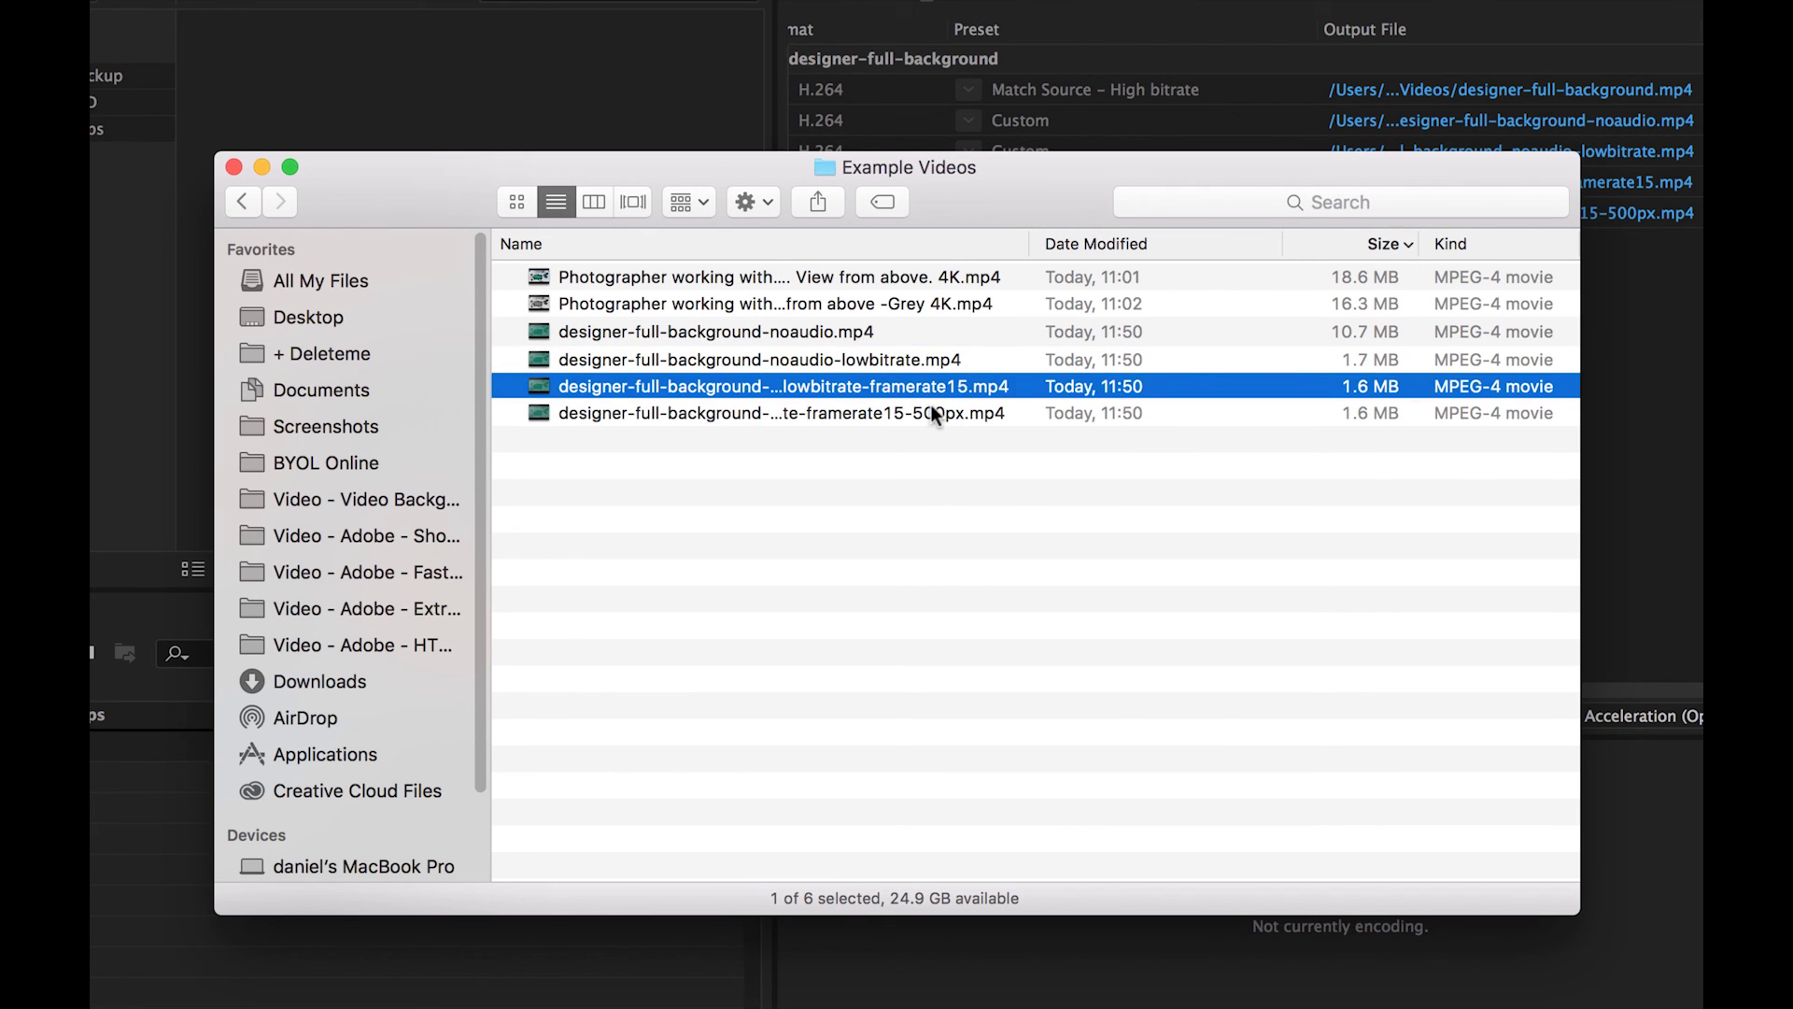
left_click(923, 382)
left_click(886, 334)
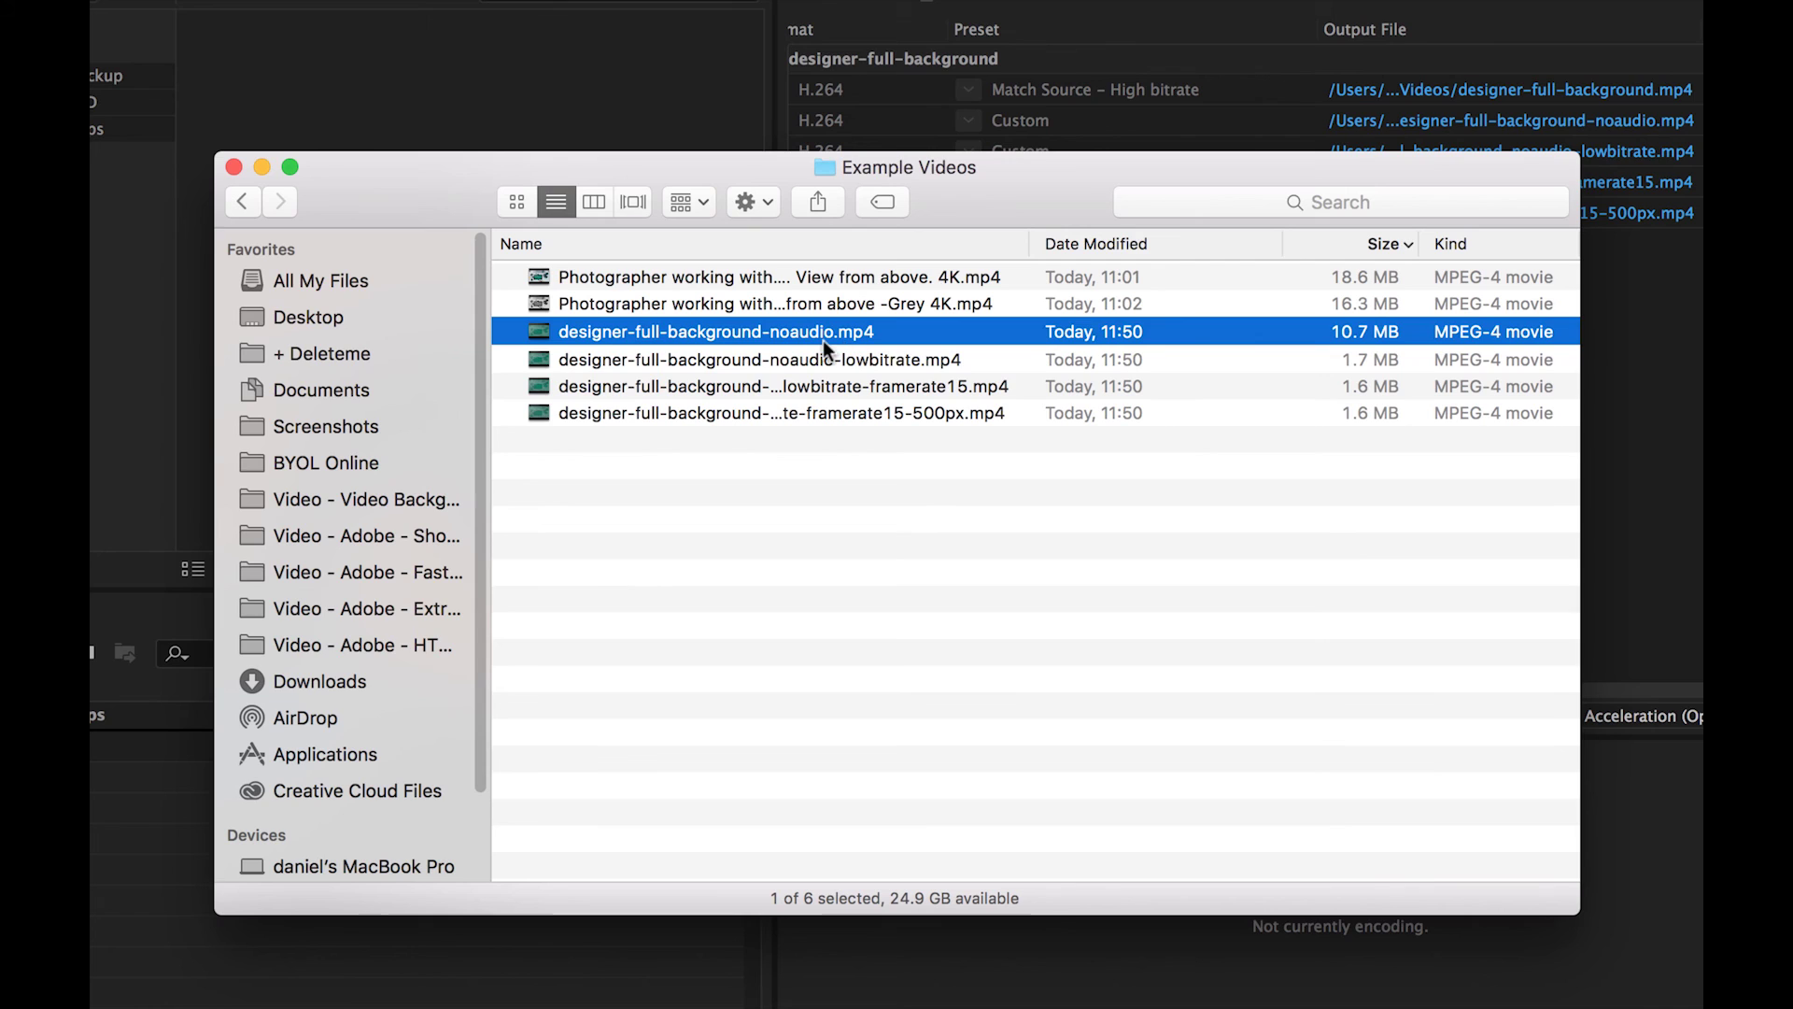
left_click(888, 363)
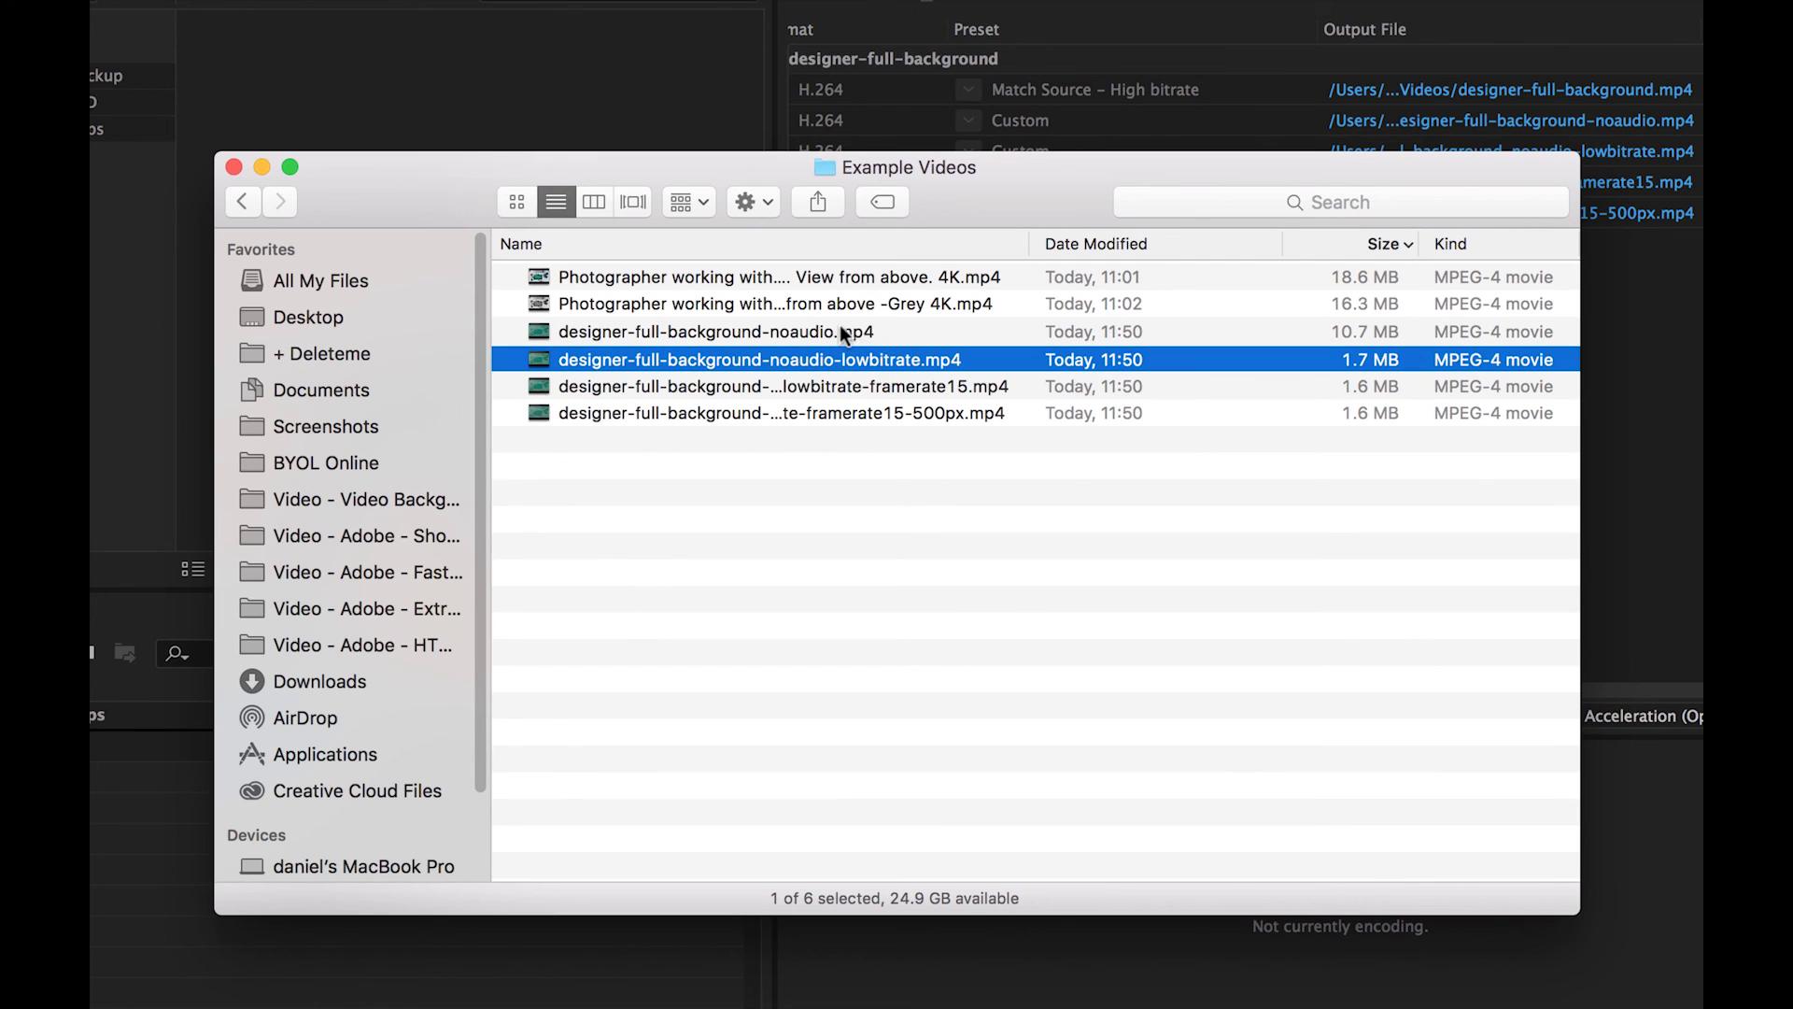
left_click(839, 331)
left_click(890, 364)
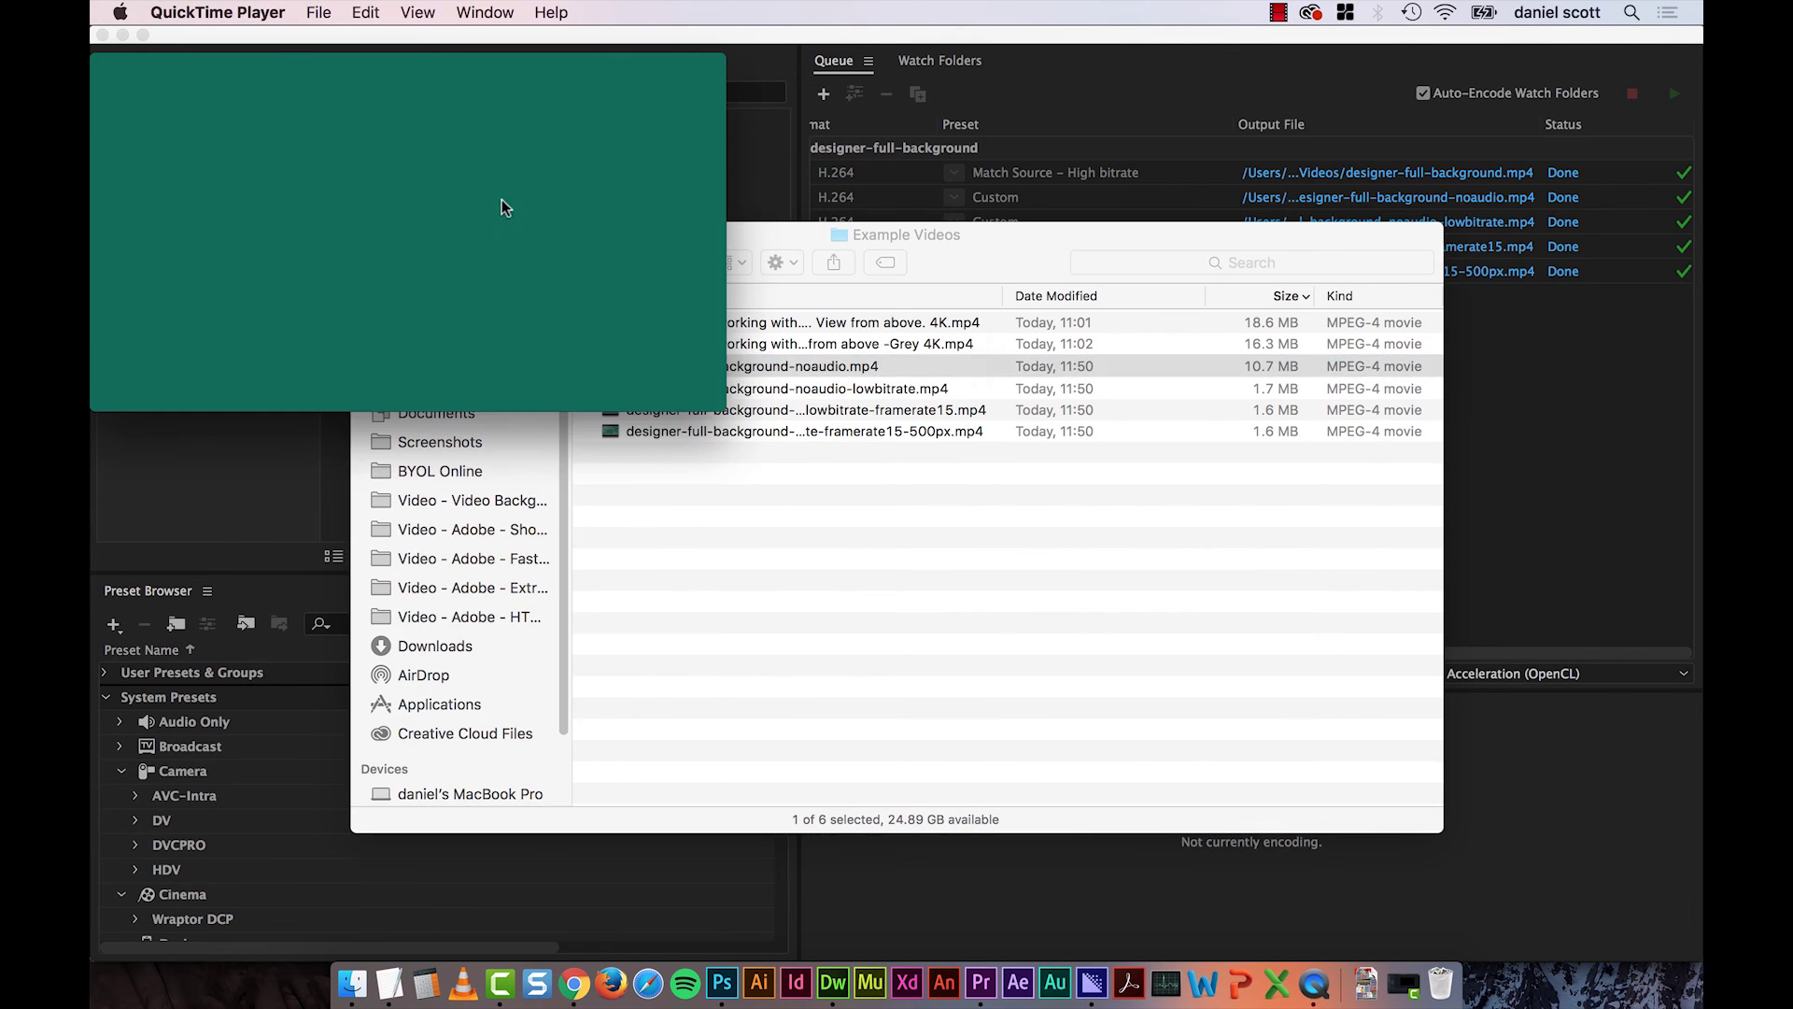
Arrange the no-audio and low-bitrate QuickTime windows one above the other
key("super+1")
key("super+1")
left_click_drag(1013, 326, 942, 65)
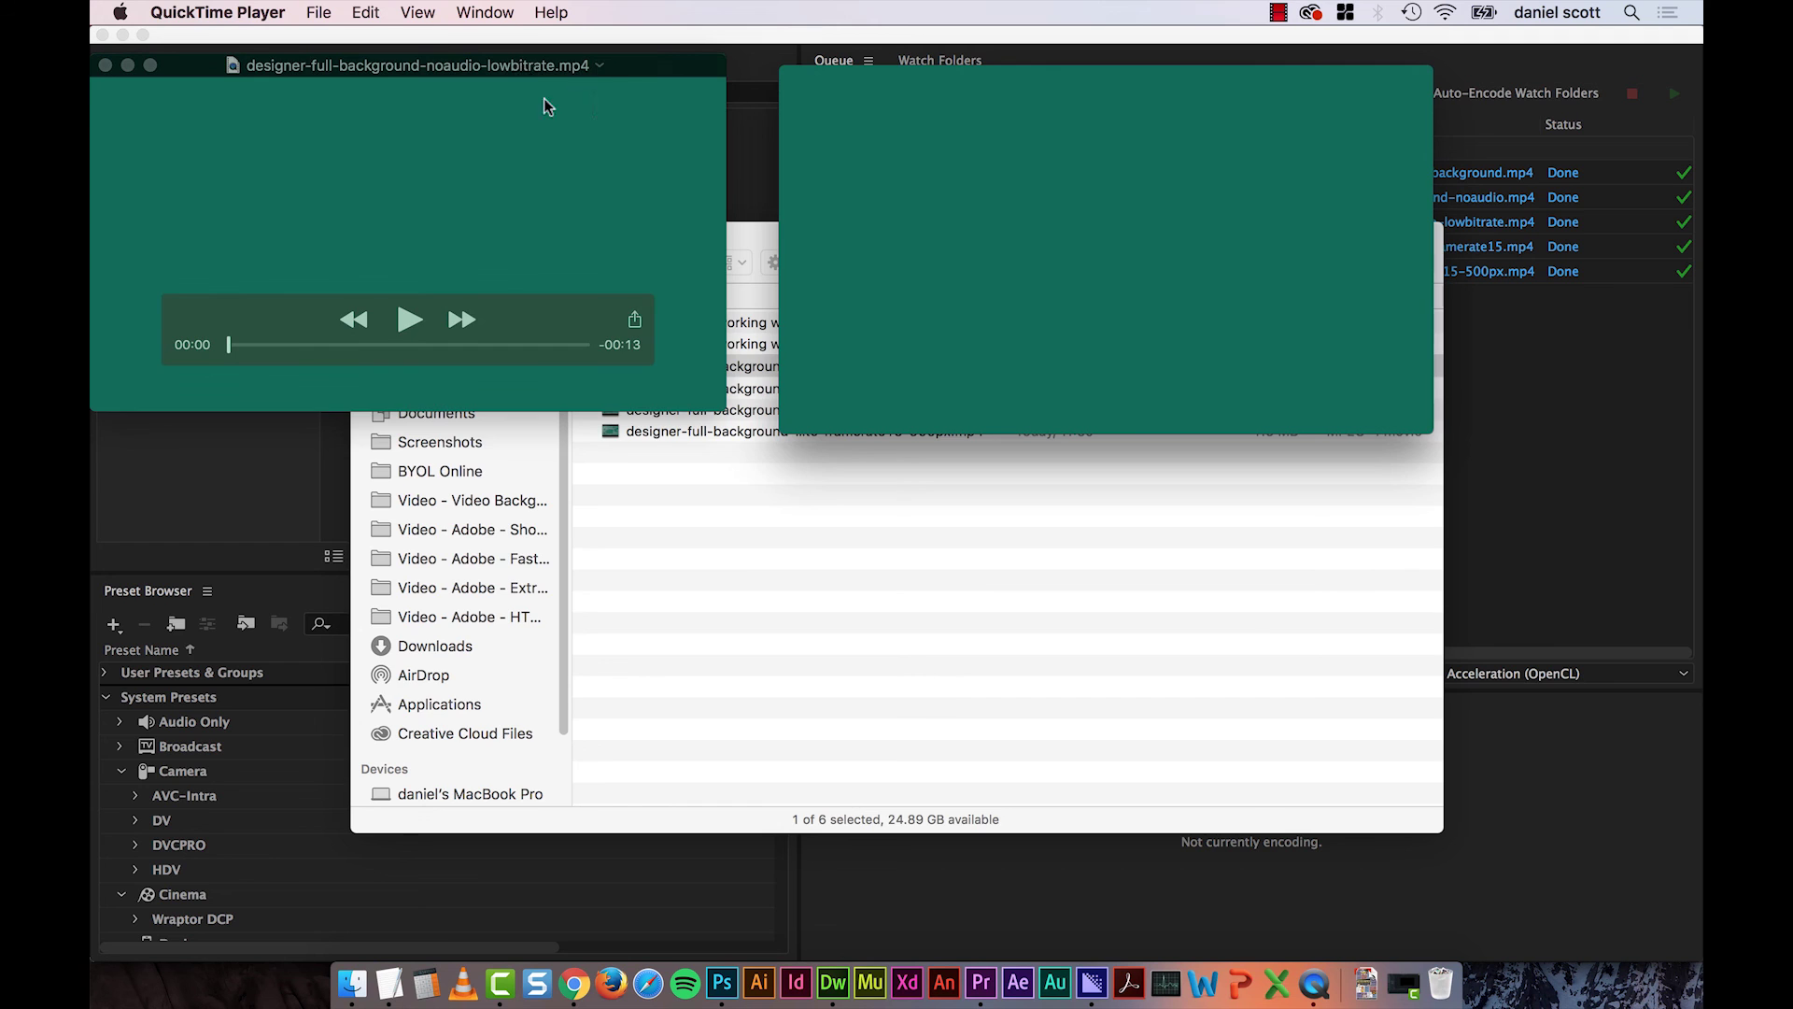
left_click_drag(1111, 69, 957, 98)
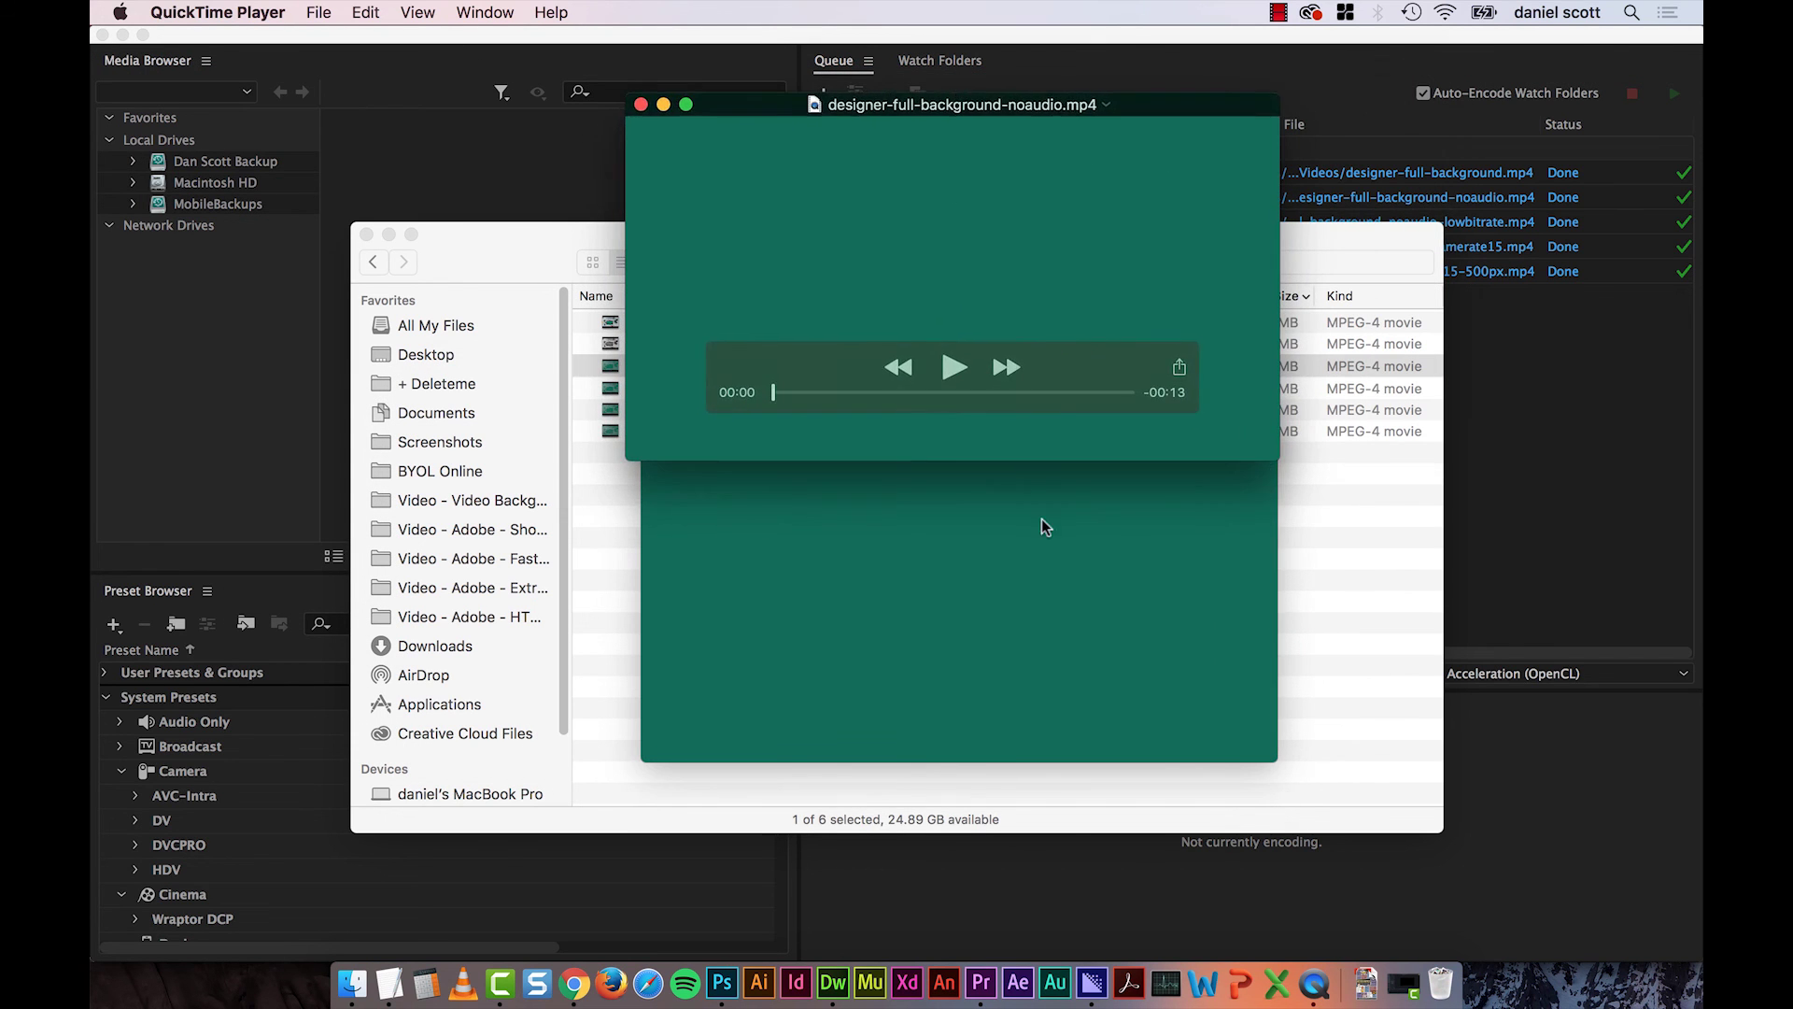
left_click(1041, 520)
left_click_drag(1065, 452, 1071, 521)
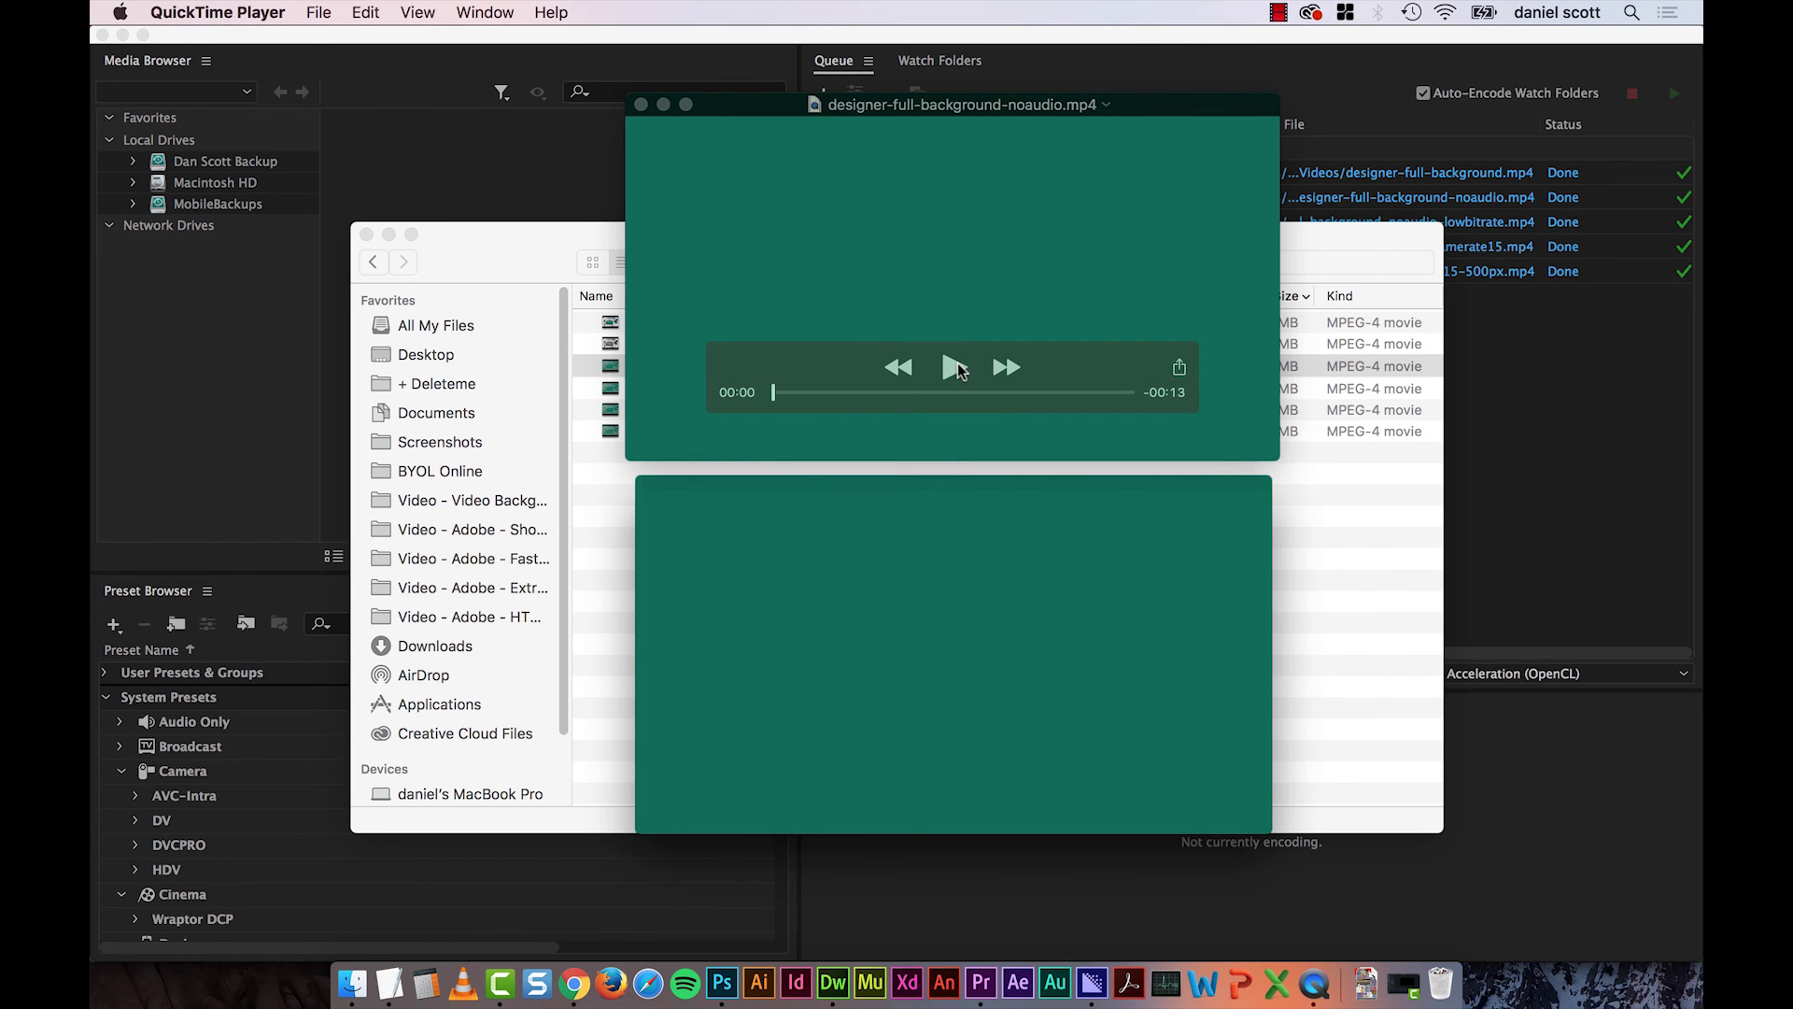
Play both videos, pause the low-bitrate one, replay the no-audio one, then close both windows
left_click(958, 368)
left_click(955, 741)
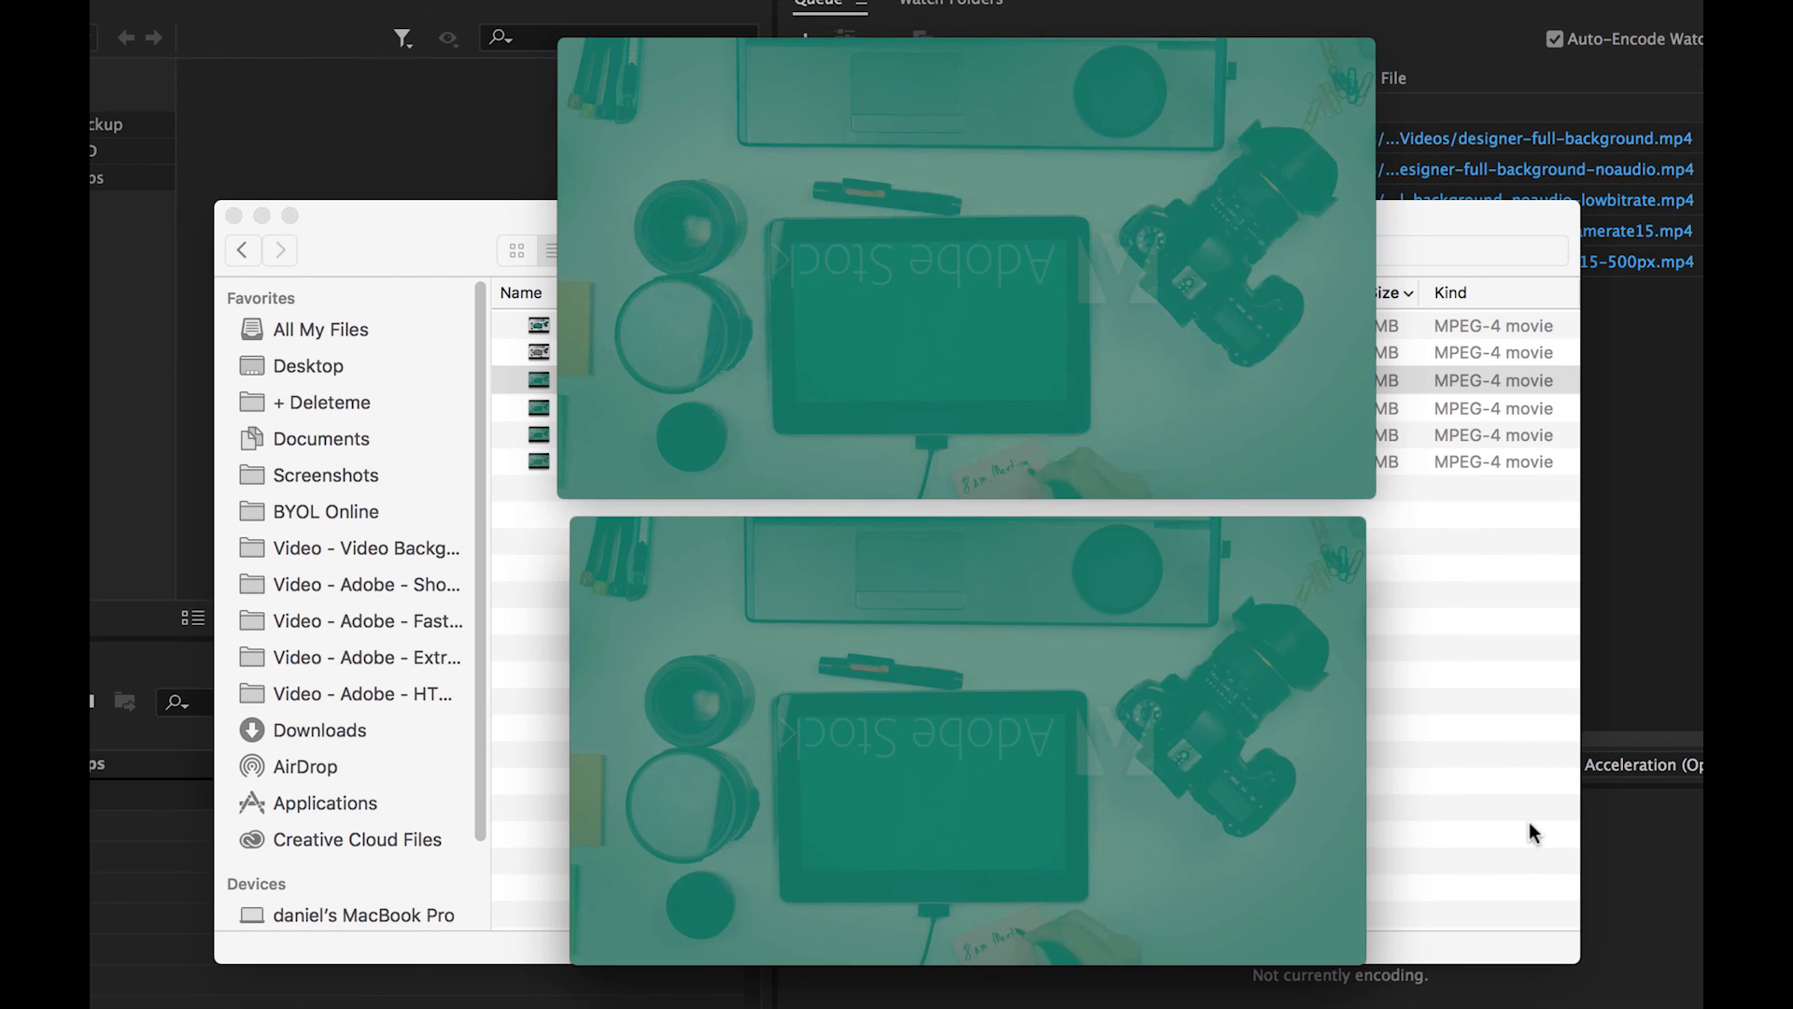
mouse_move(1014, 781)
left_click(967, 847)
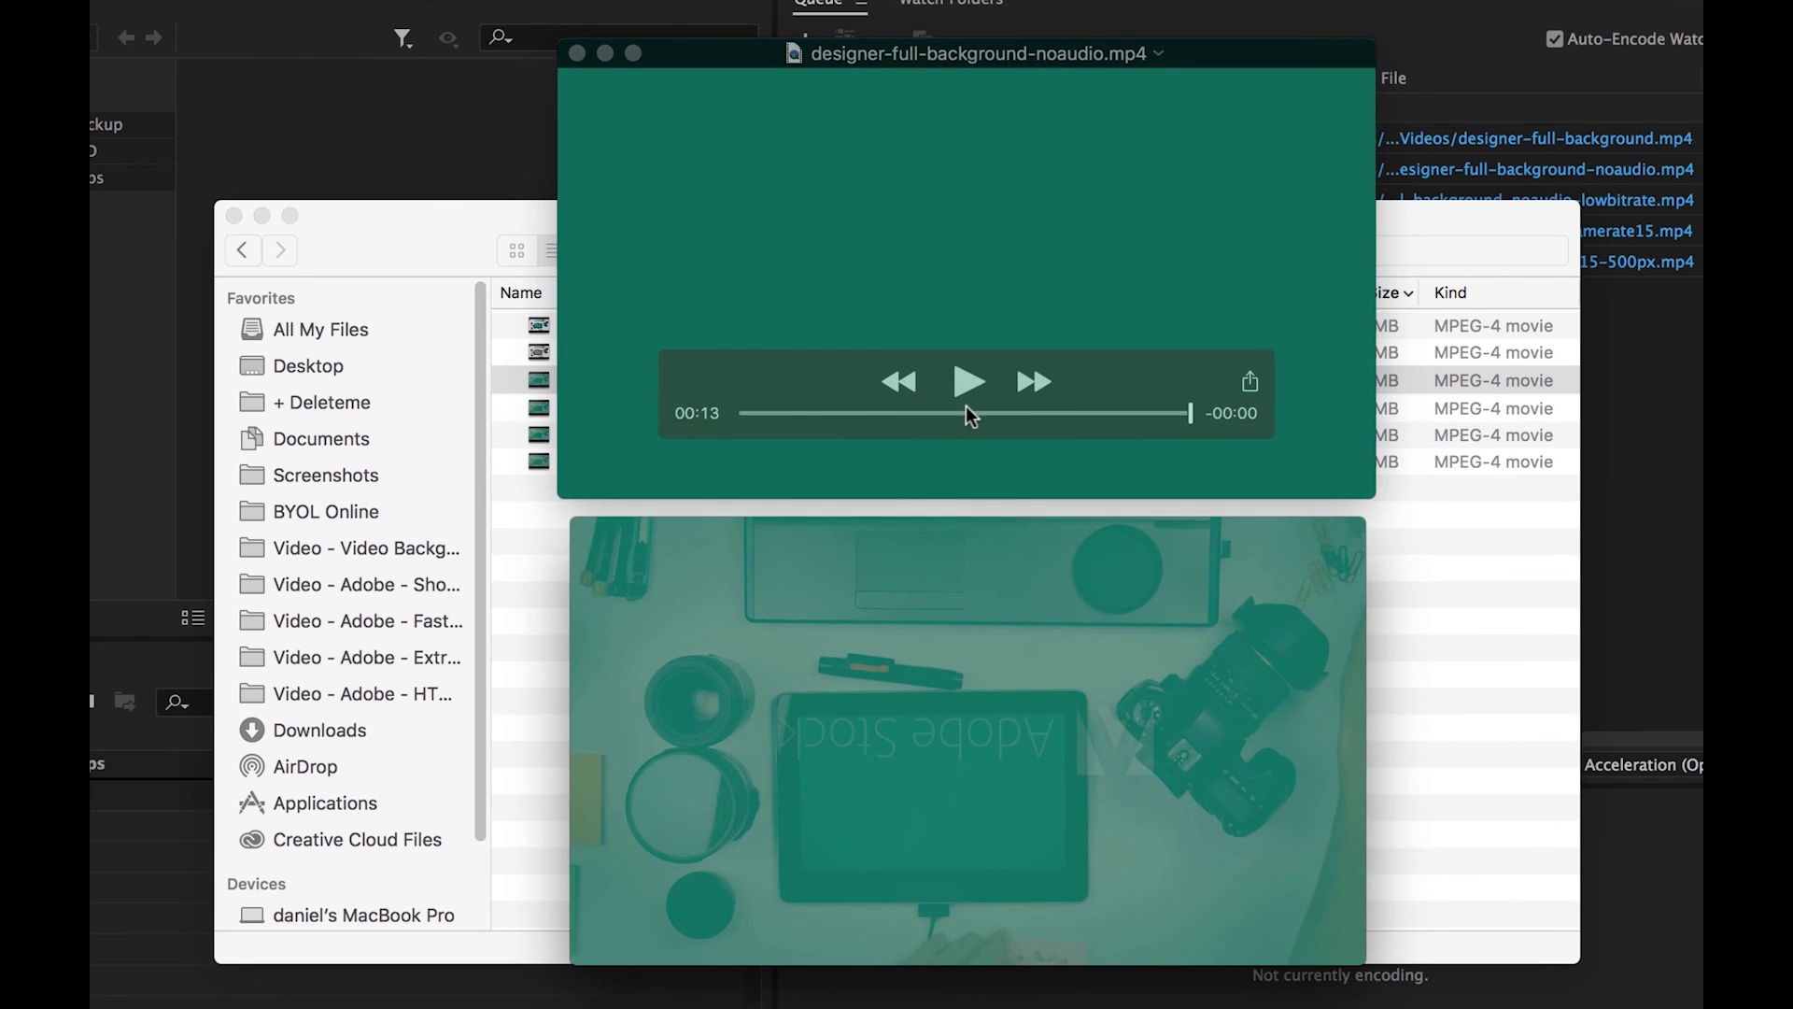
left_click(967, 381)
left_click(969, 382)
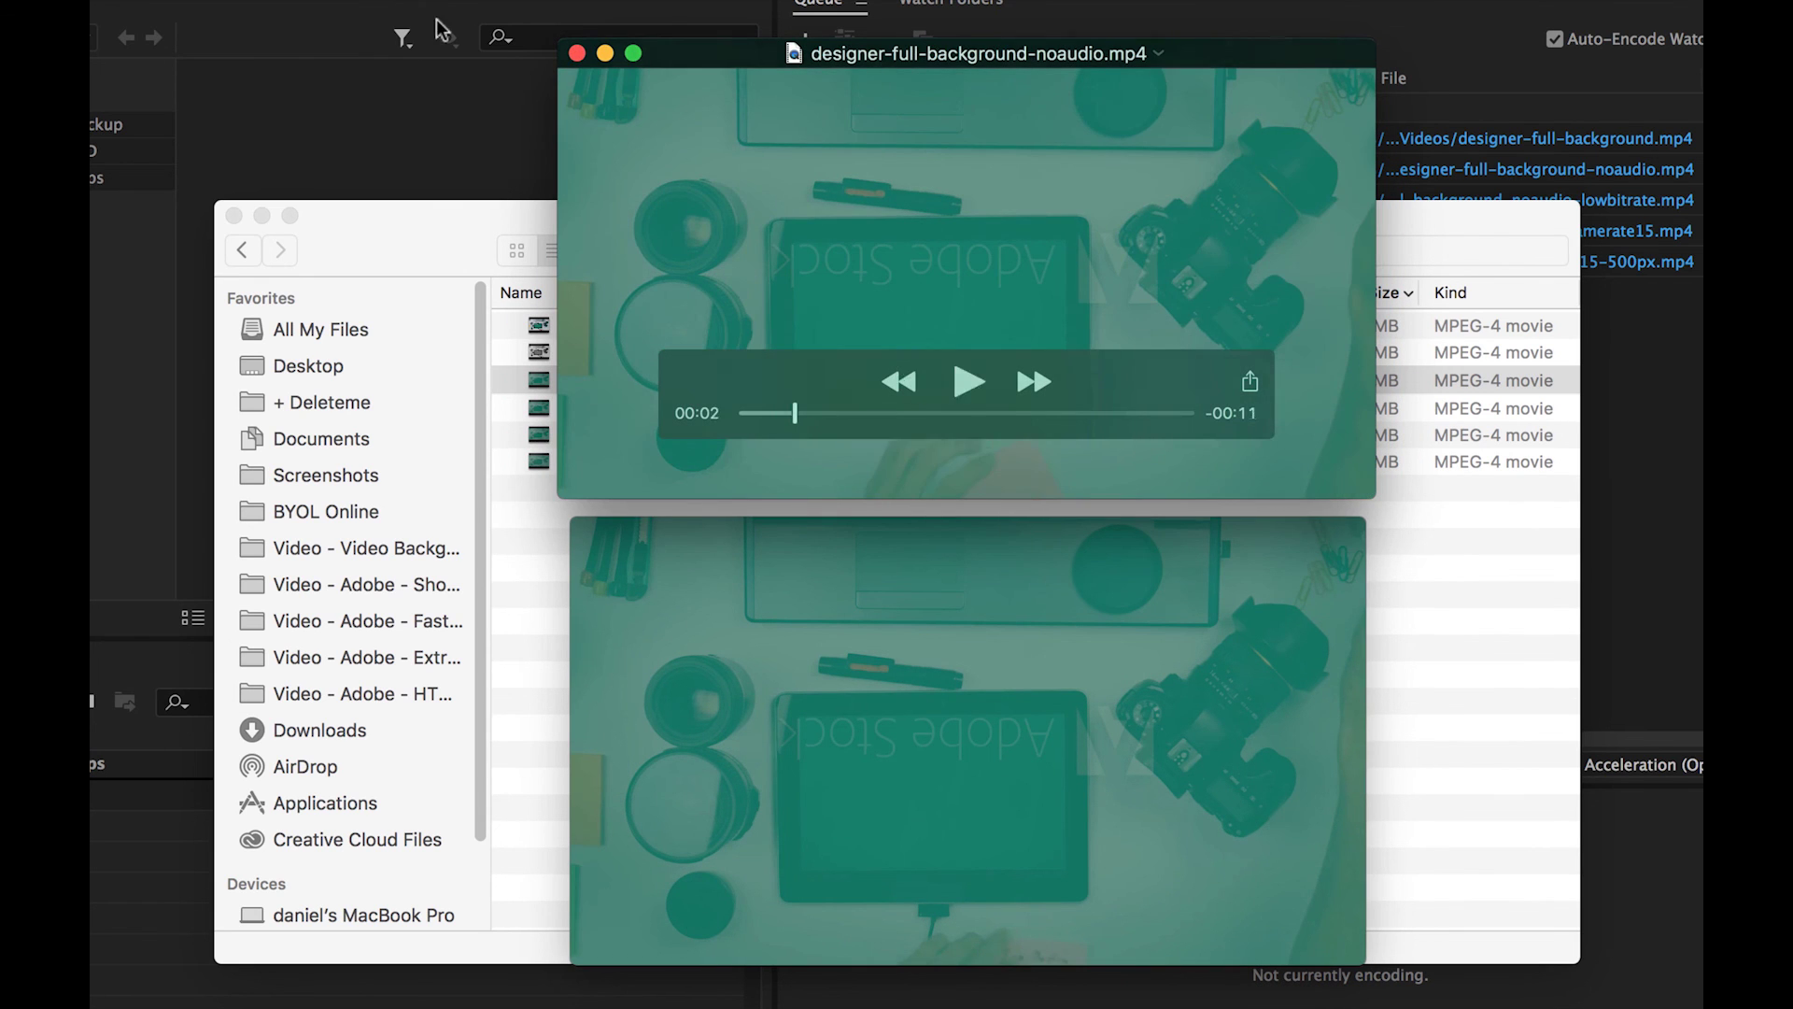
left_click(576, 53)
mouse_move(967, 740)
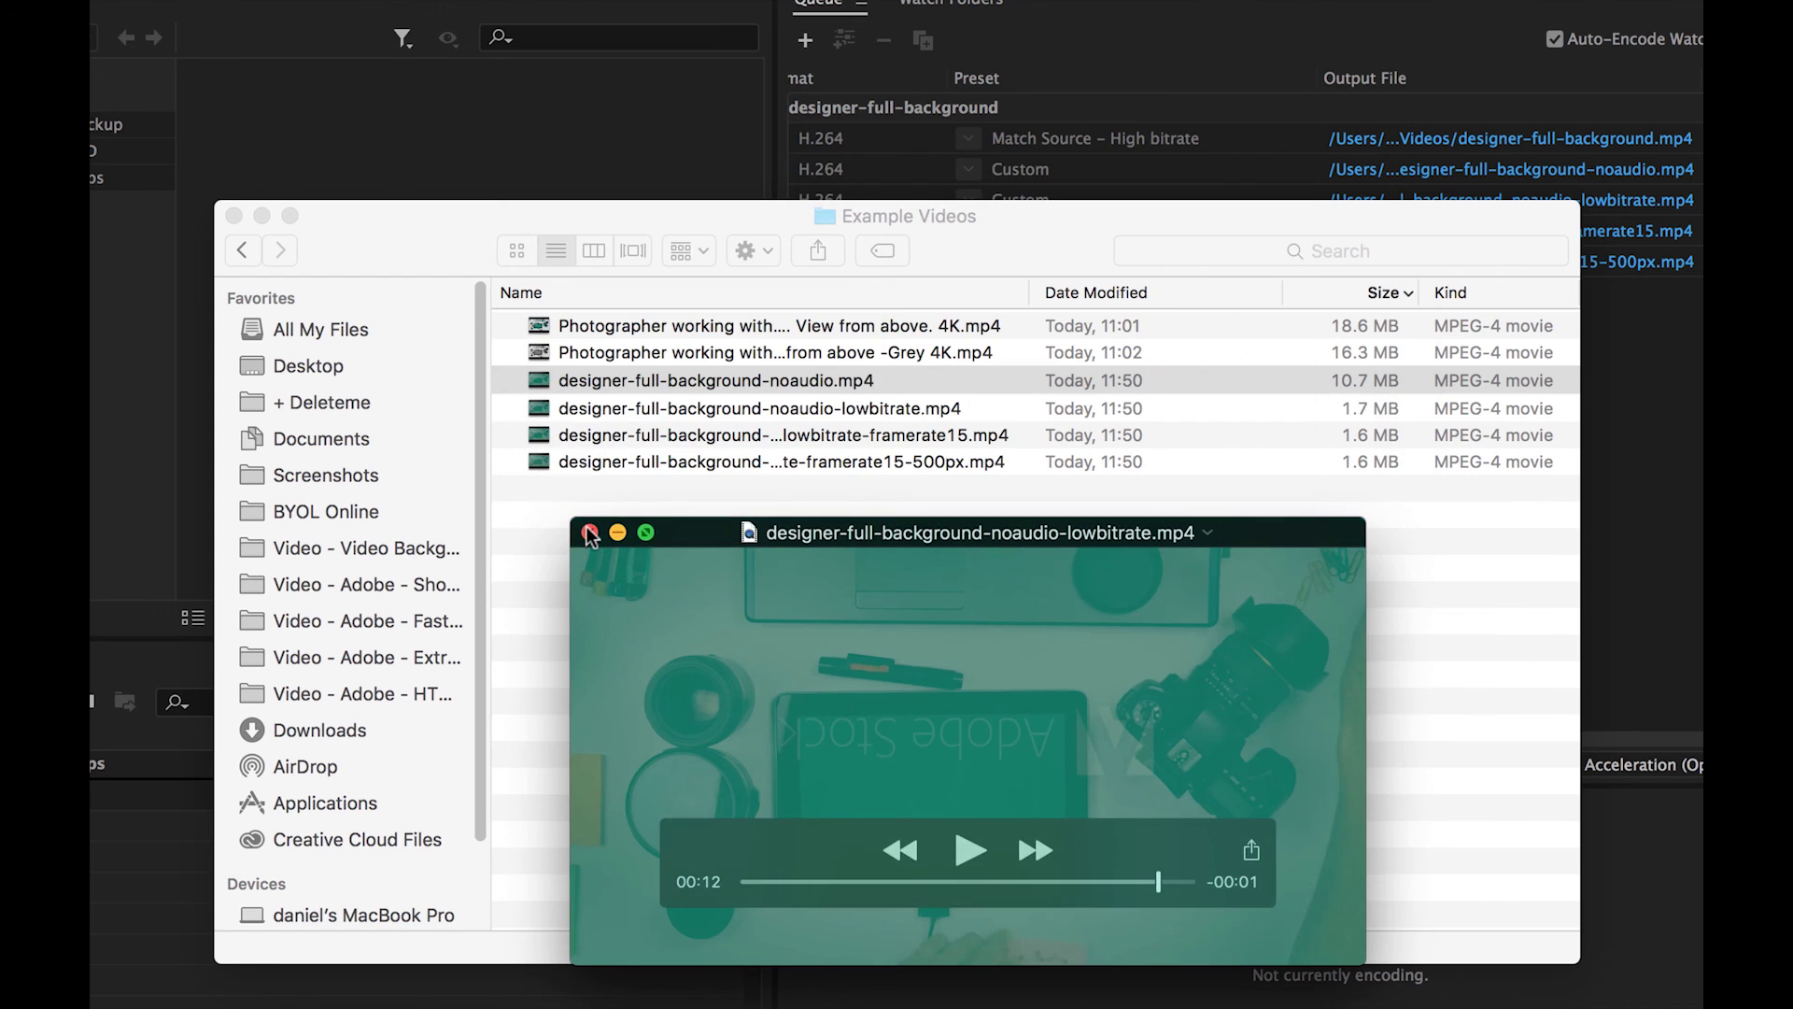
left_click(588, 532)
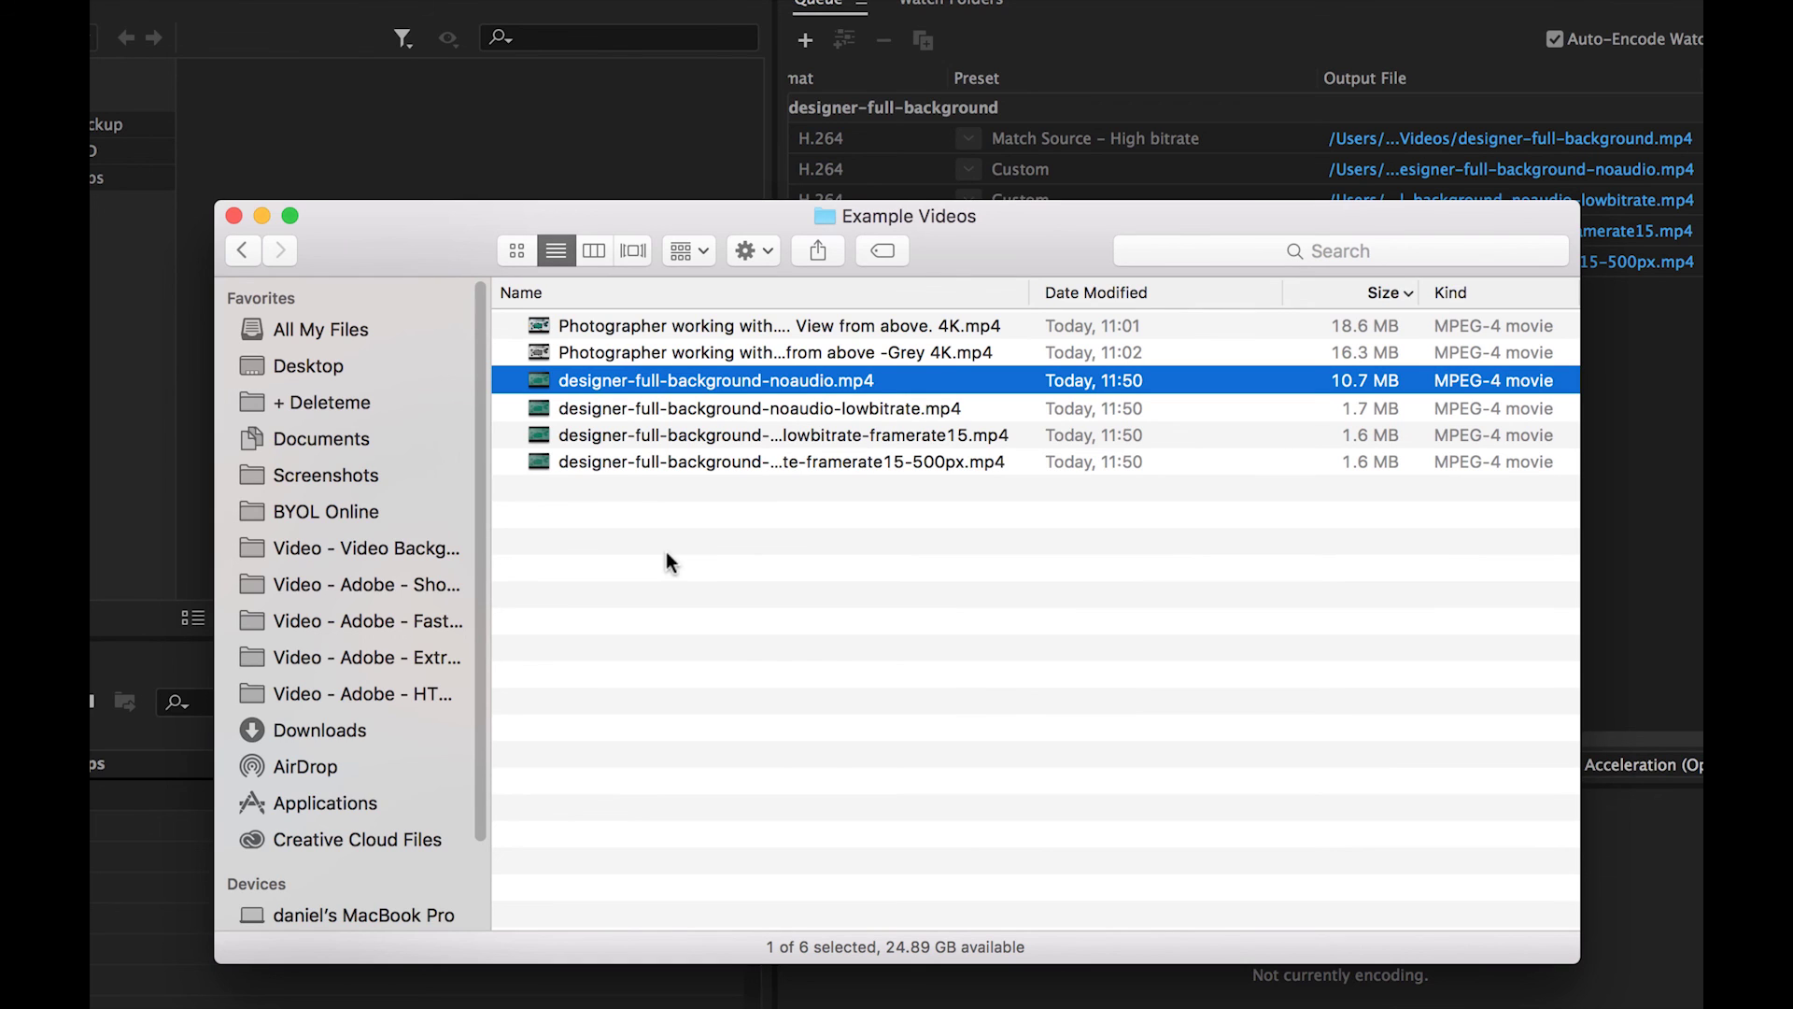
left_click(889, 408)
left_click(934, 436)
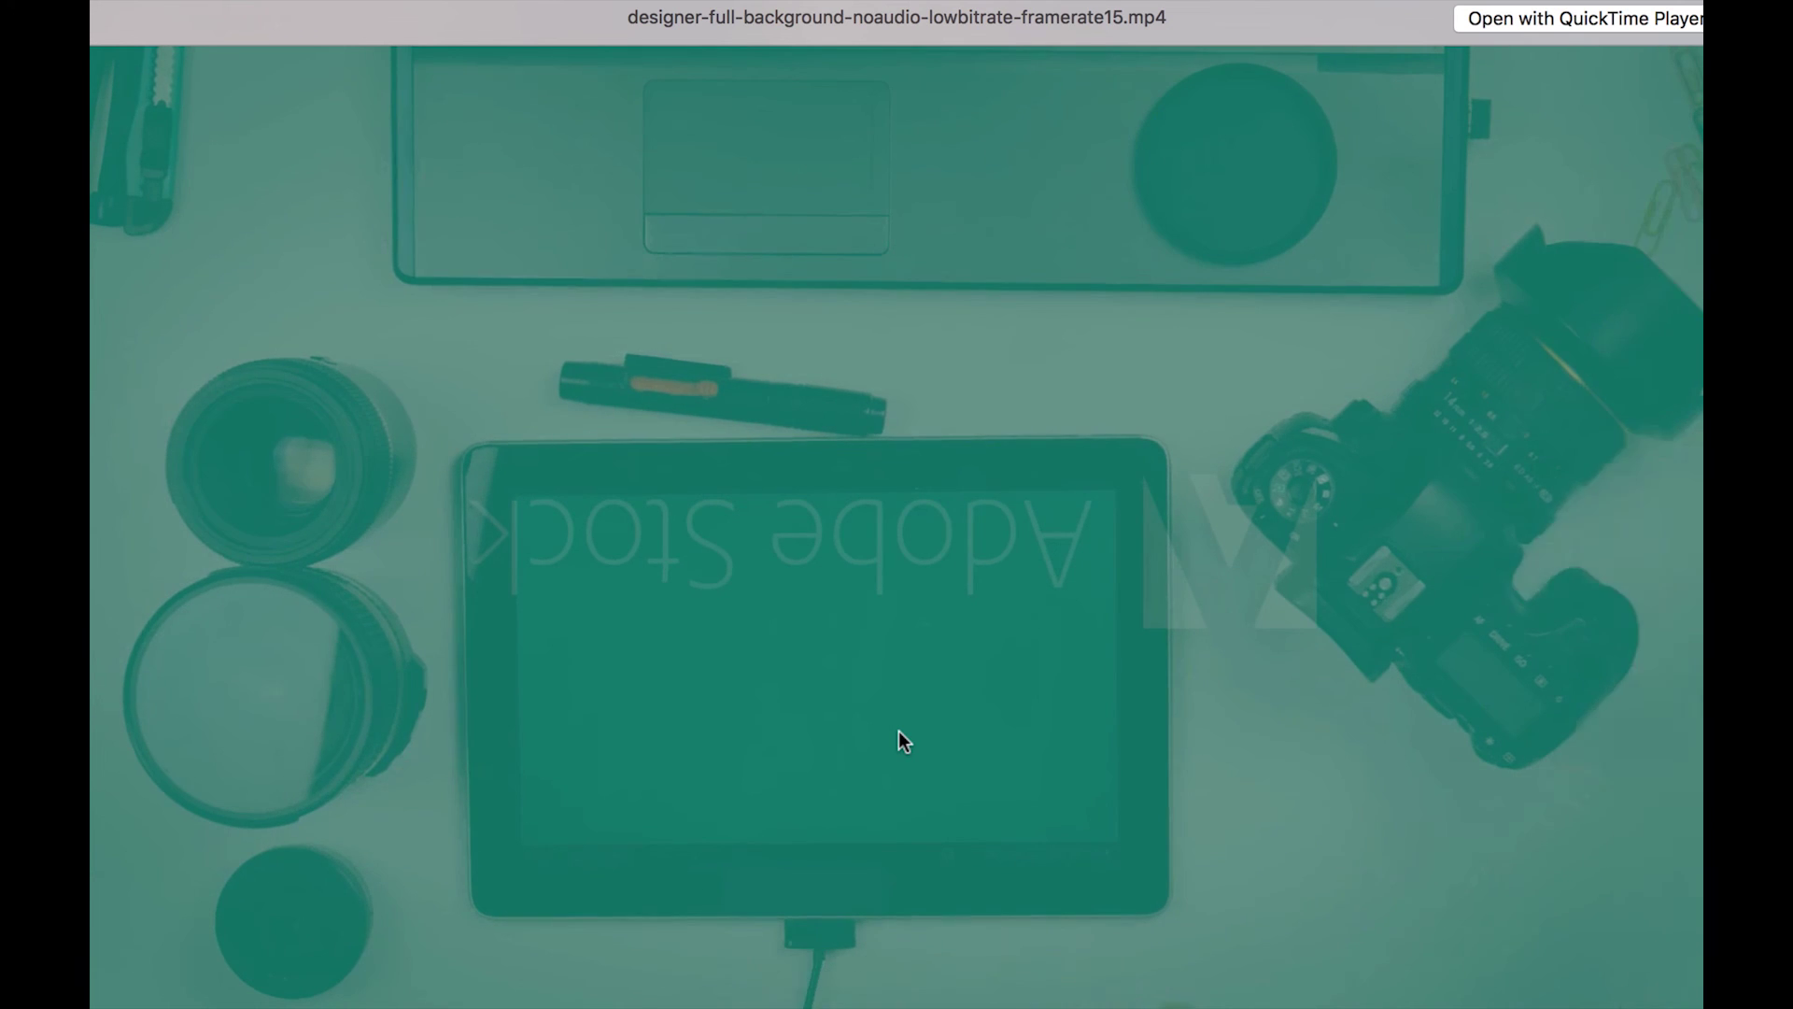
key("space")
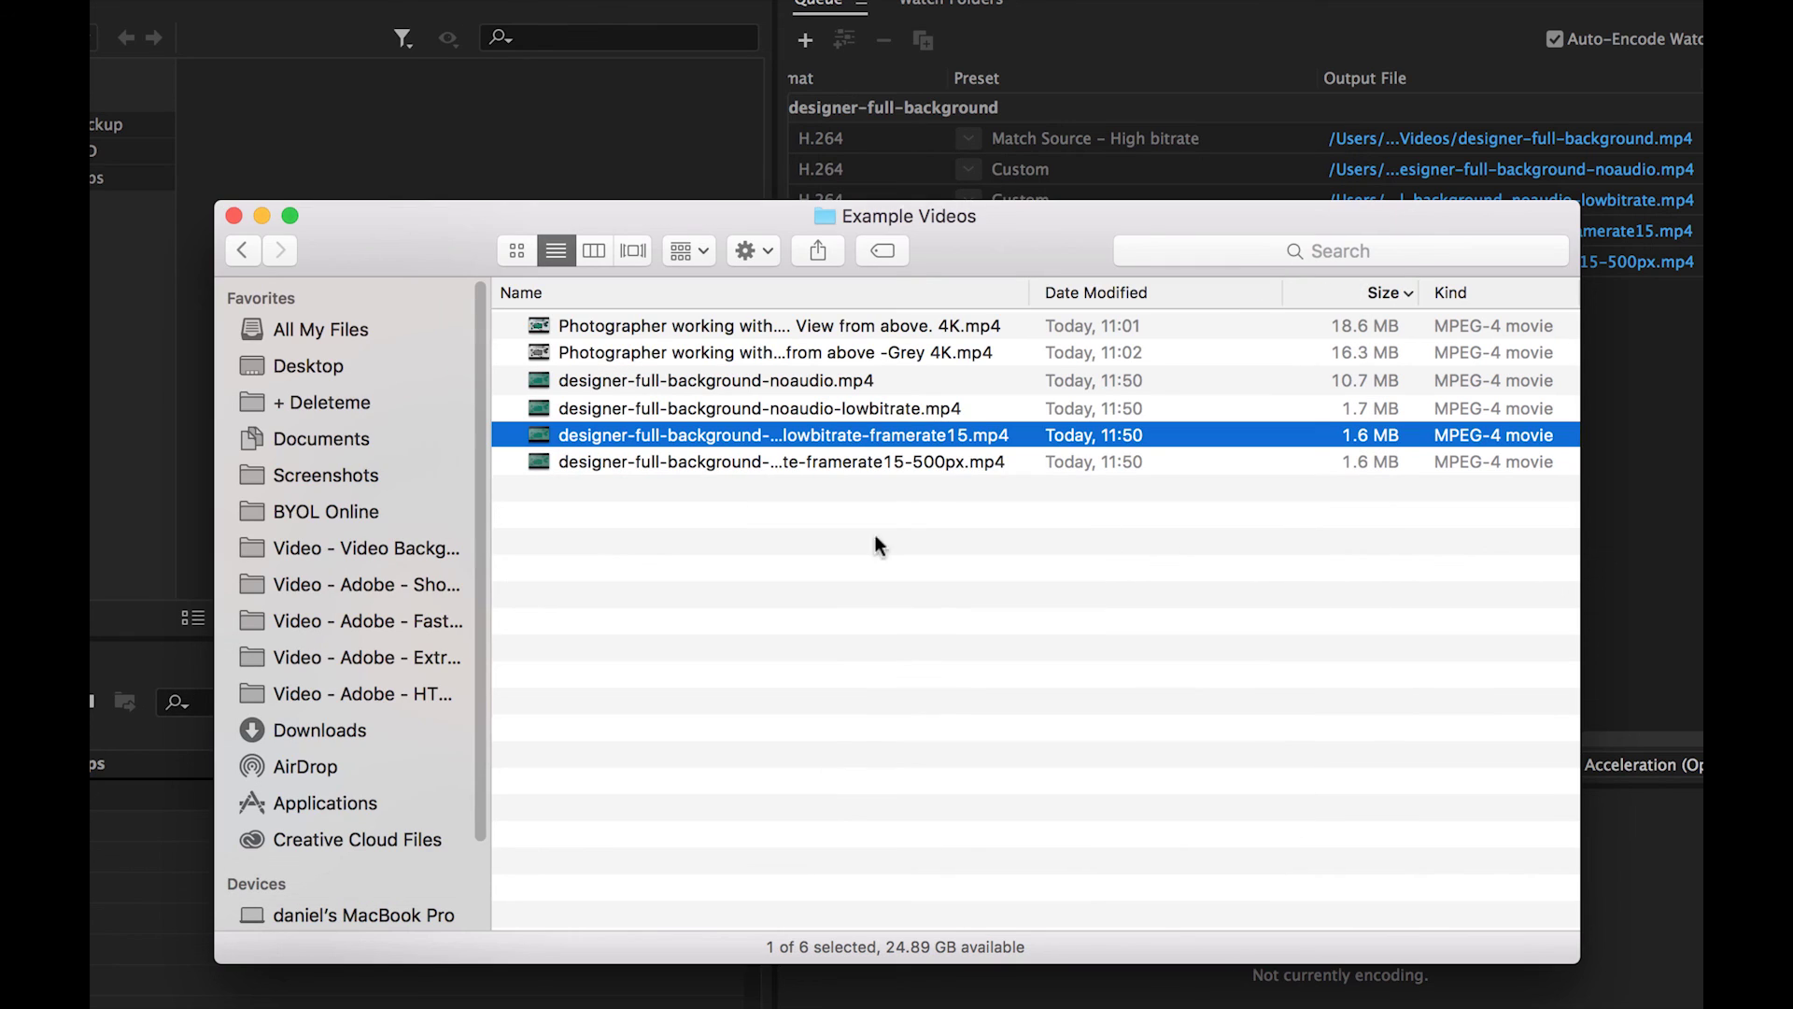
left_click(965, 442)
left_click(1069, 699)
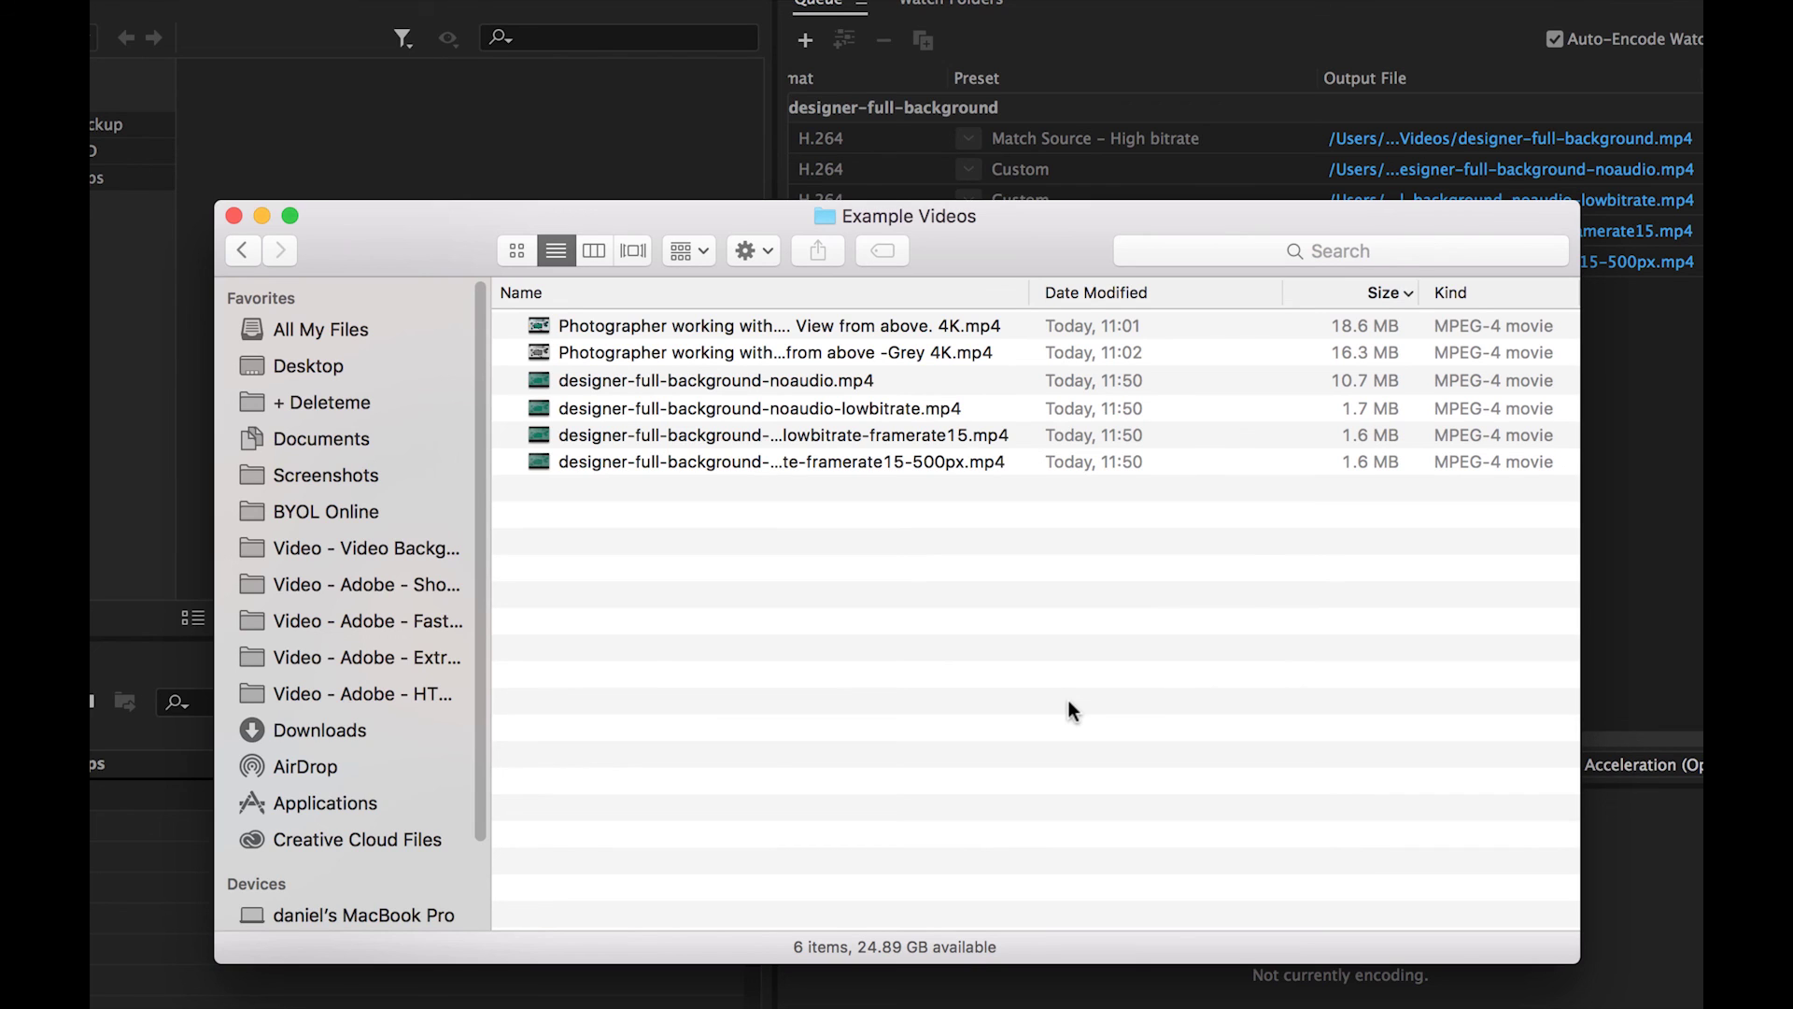
left_click(918, 467)
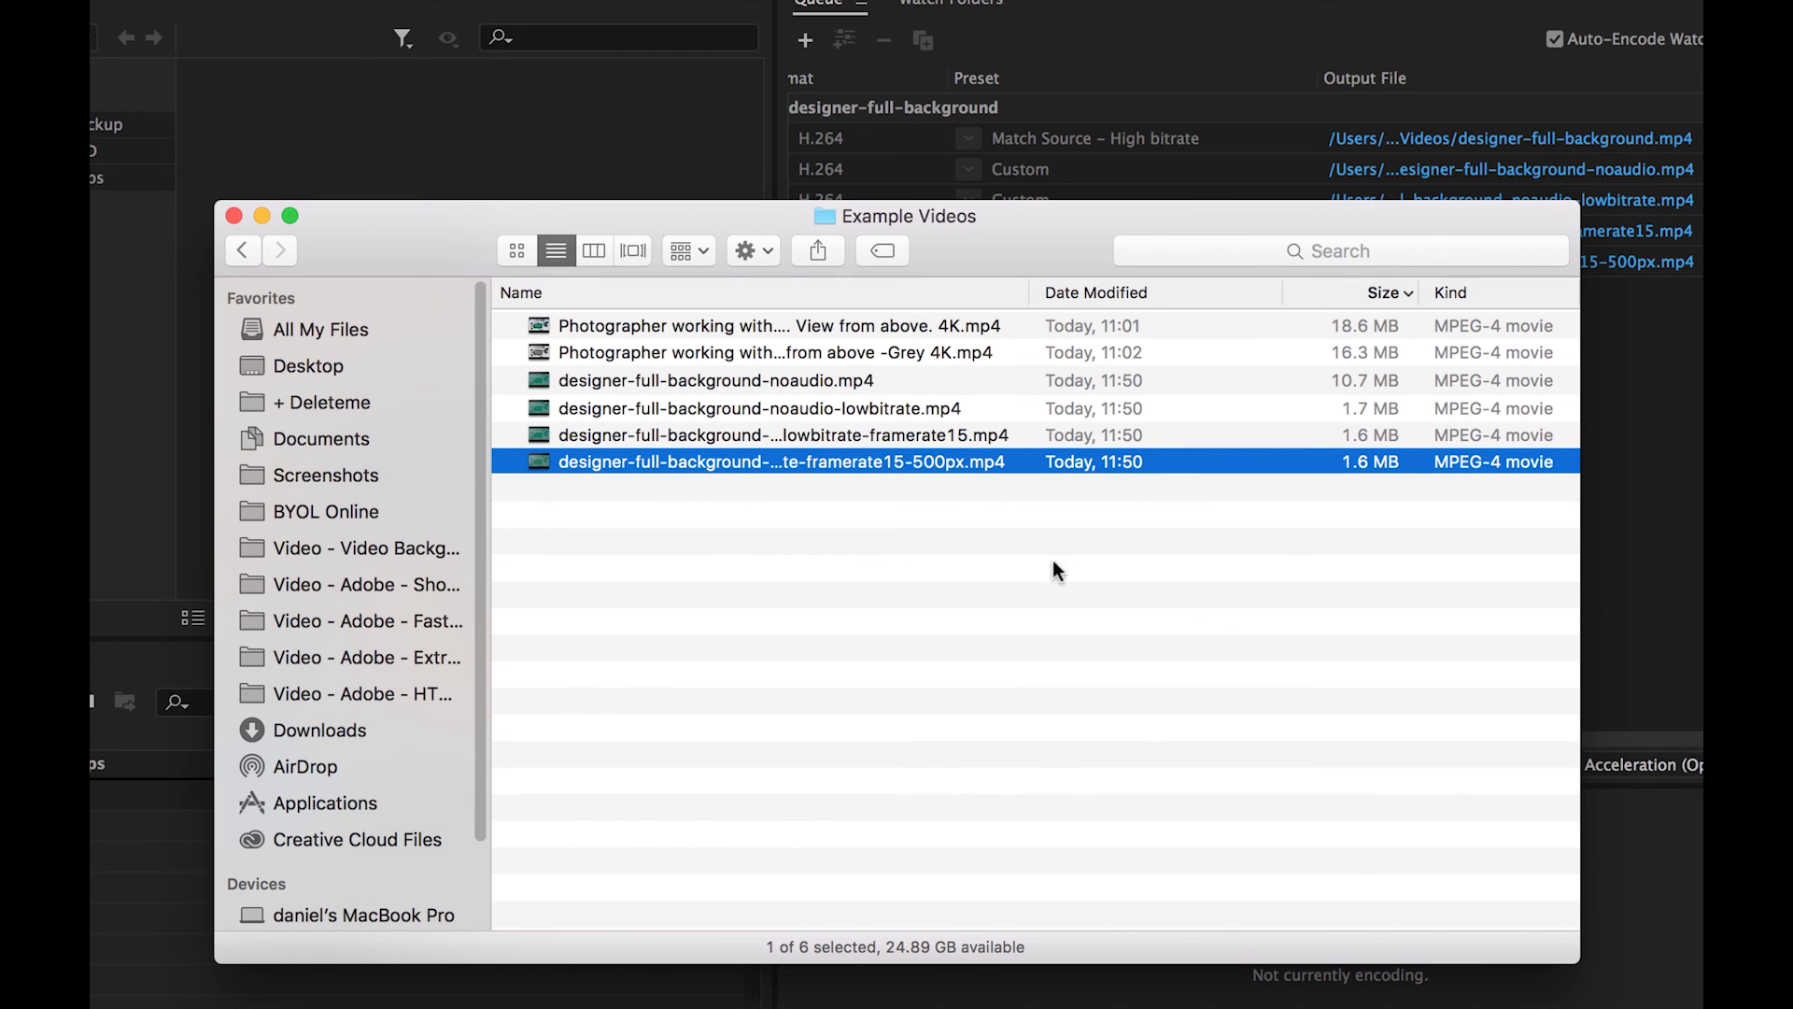
left_click(923, 470)
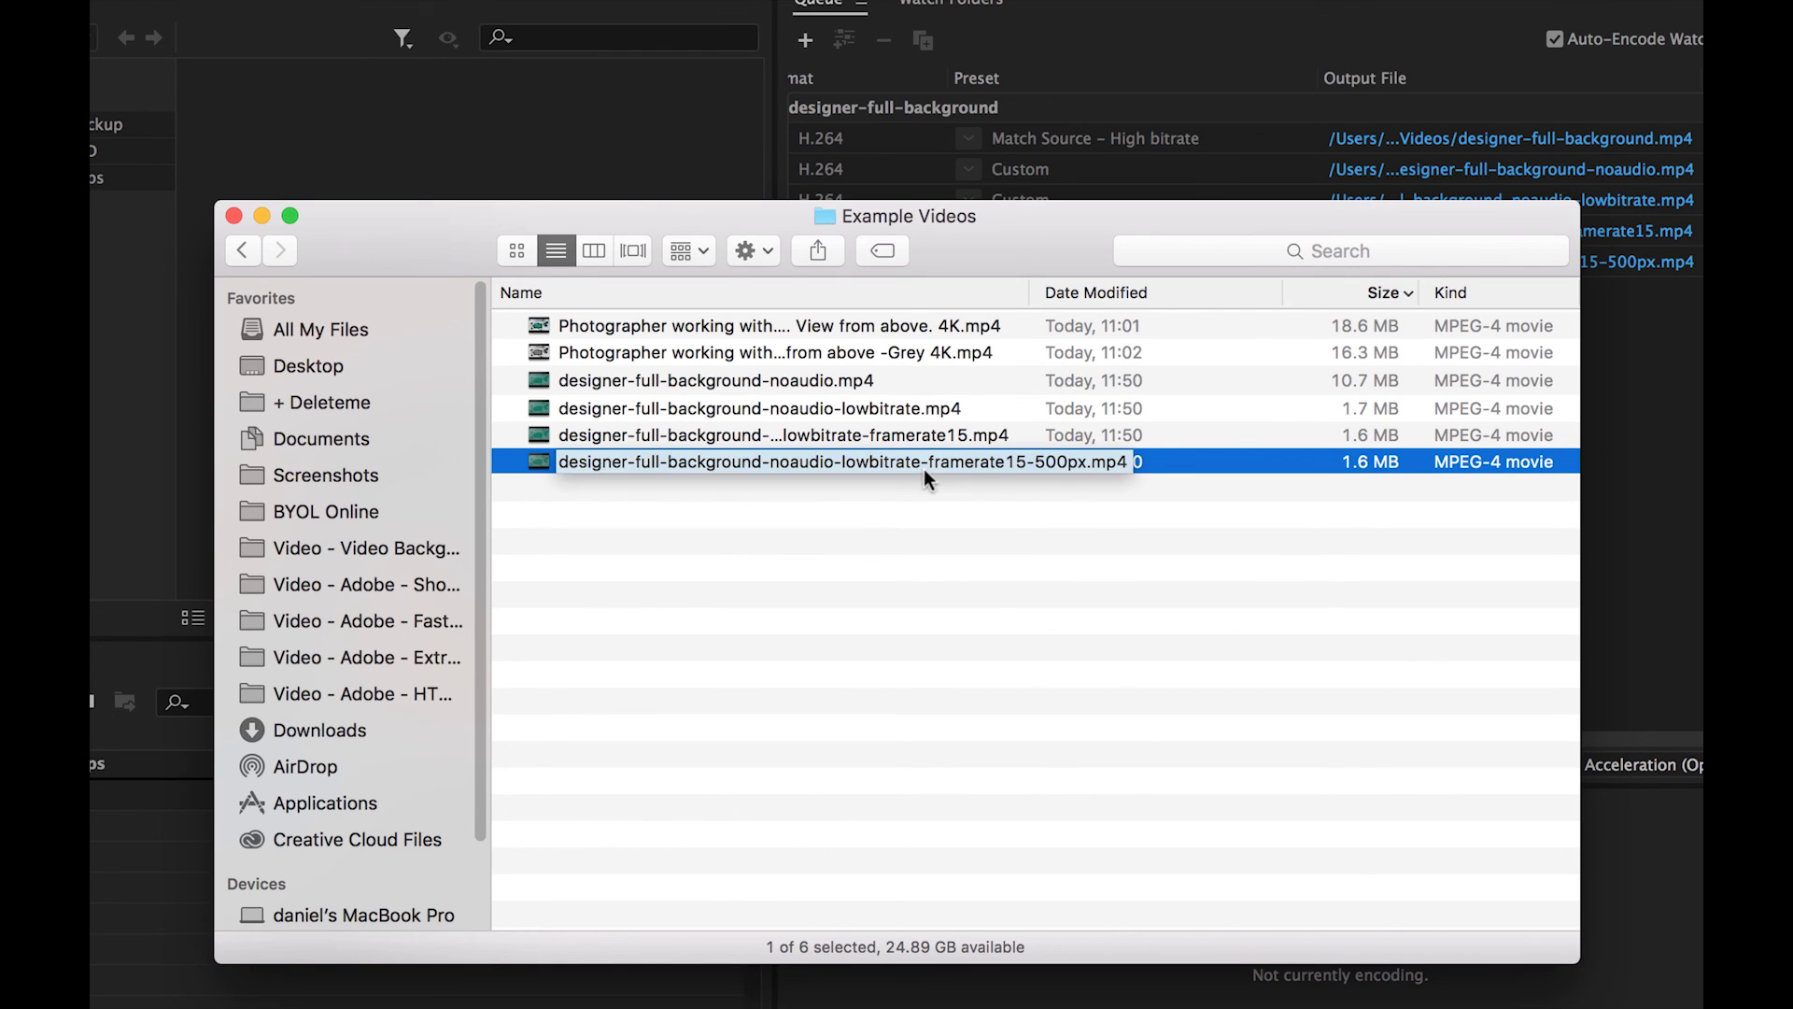
left_click(949, 530)
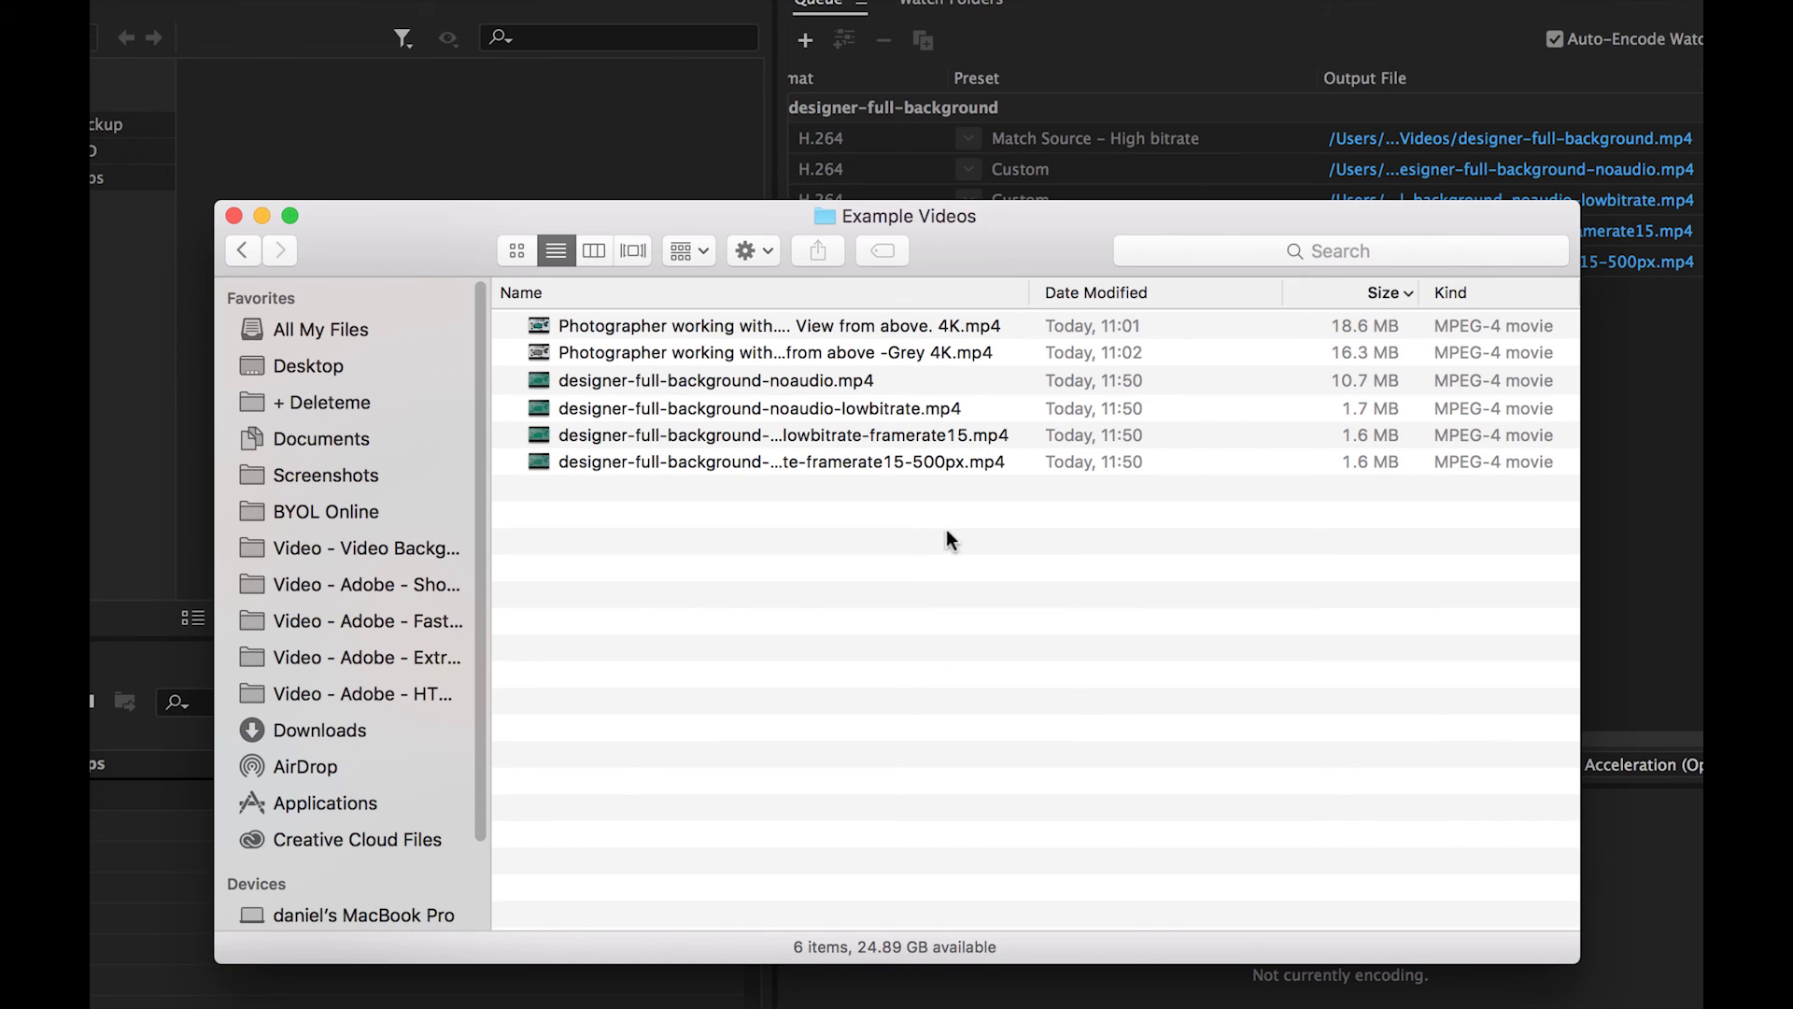
left_click(974, 464)
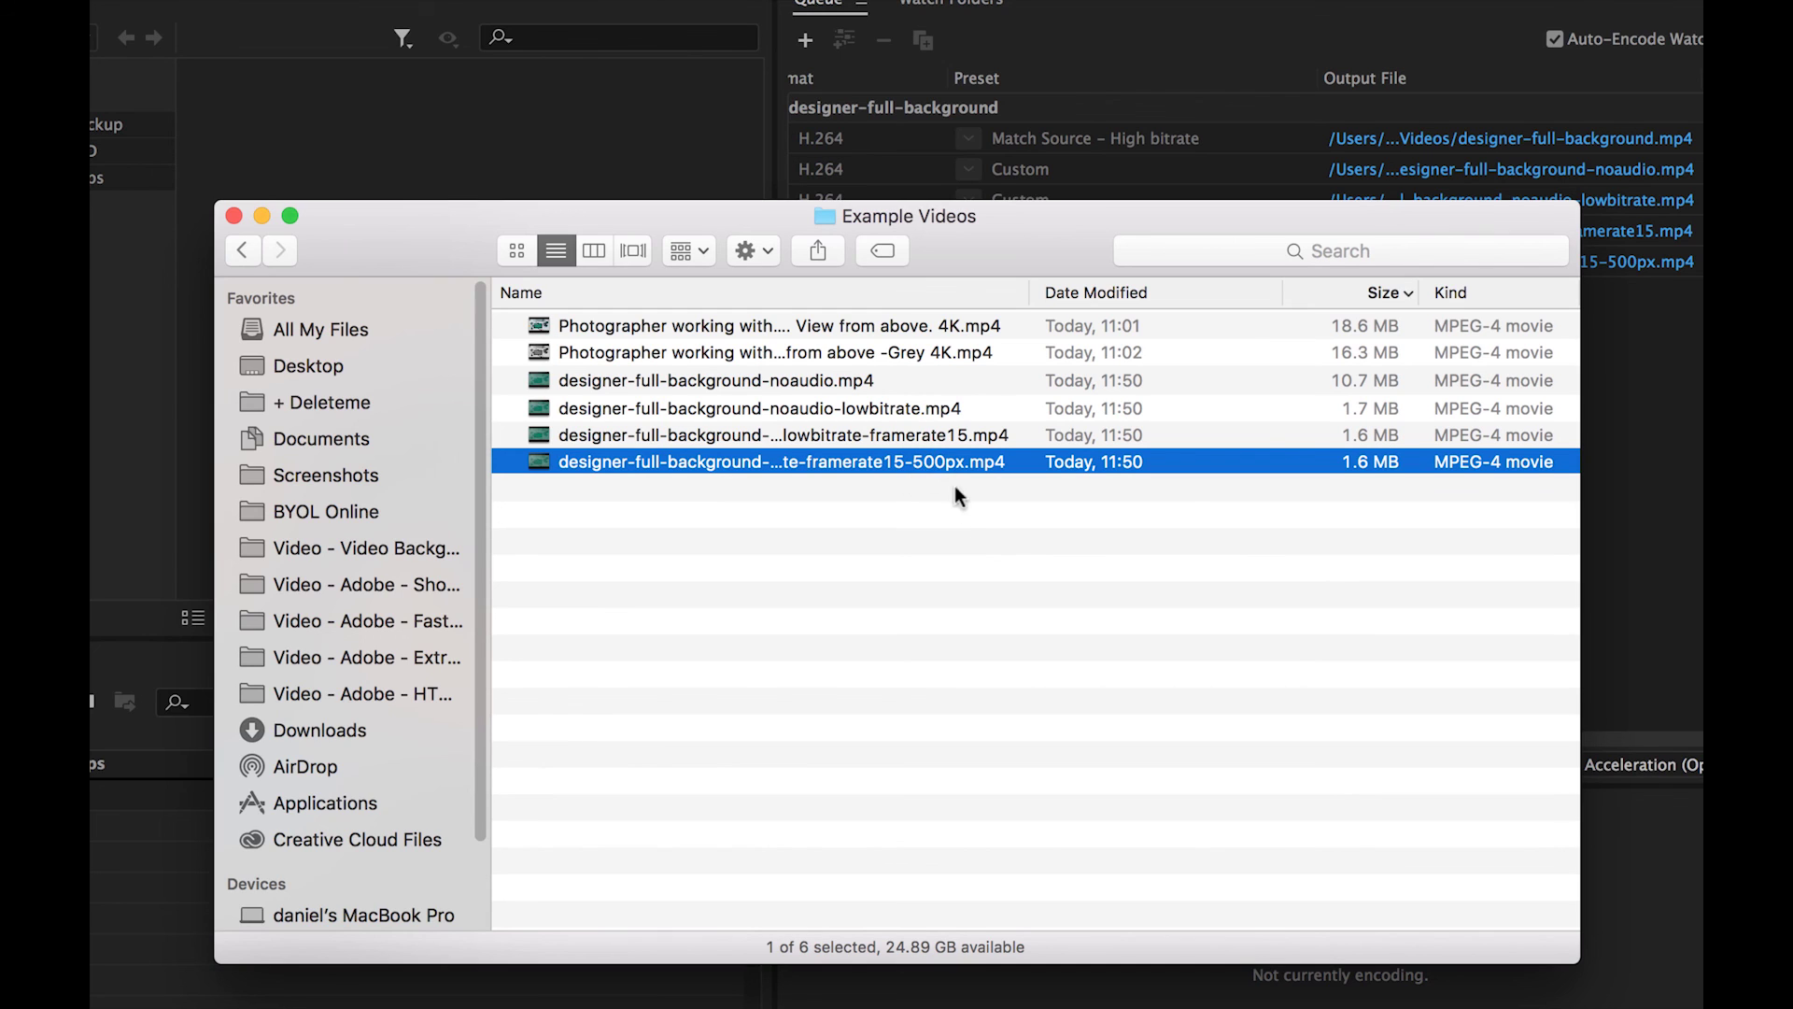
left_click(963, 519)
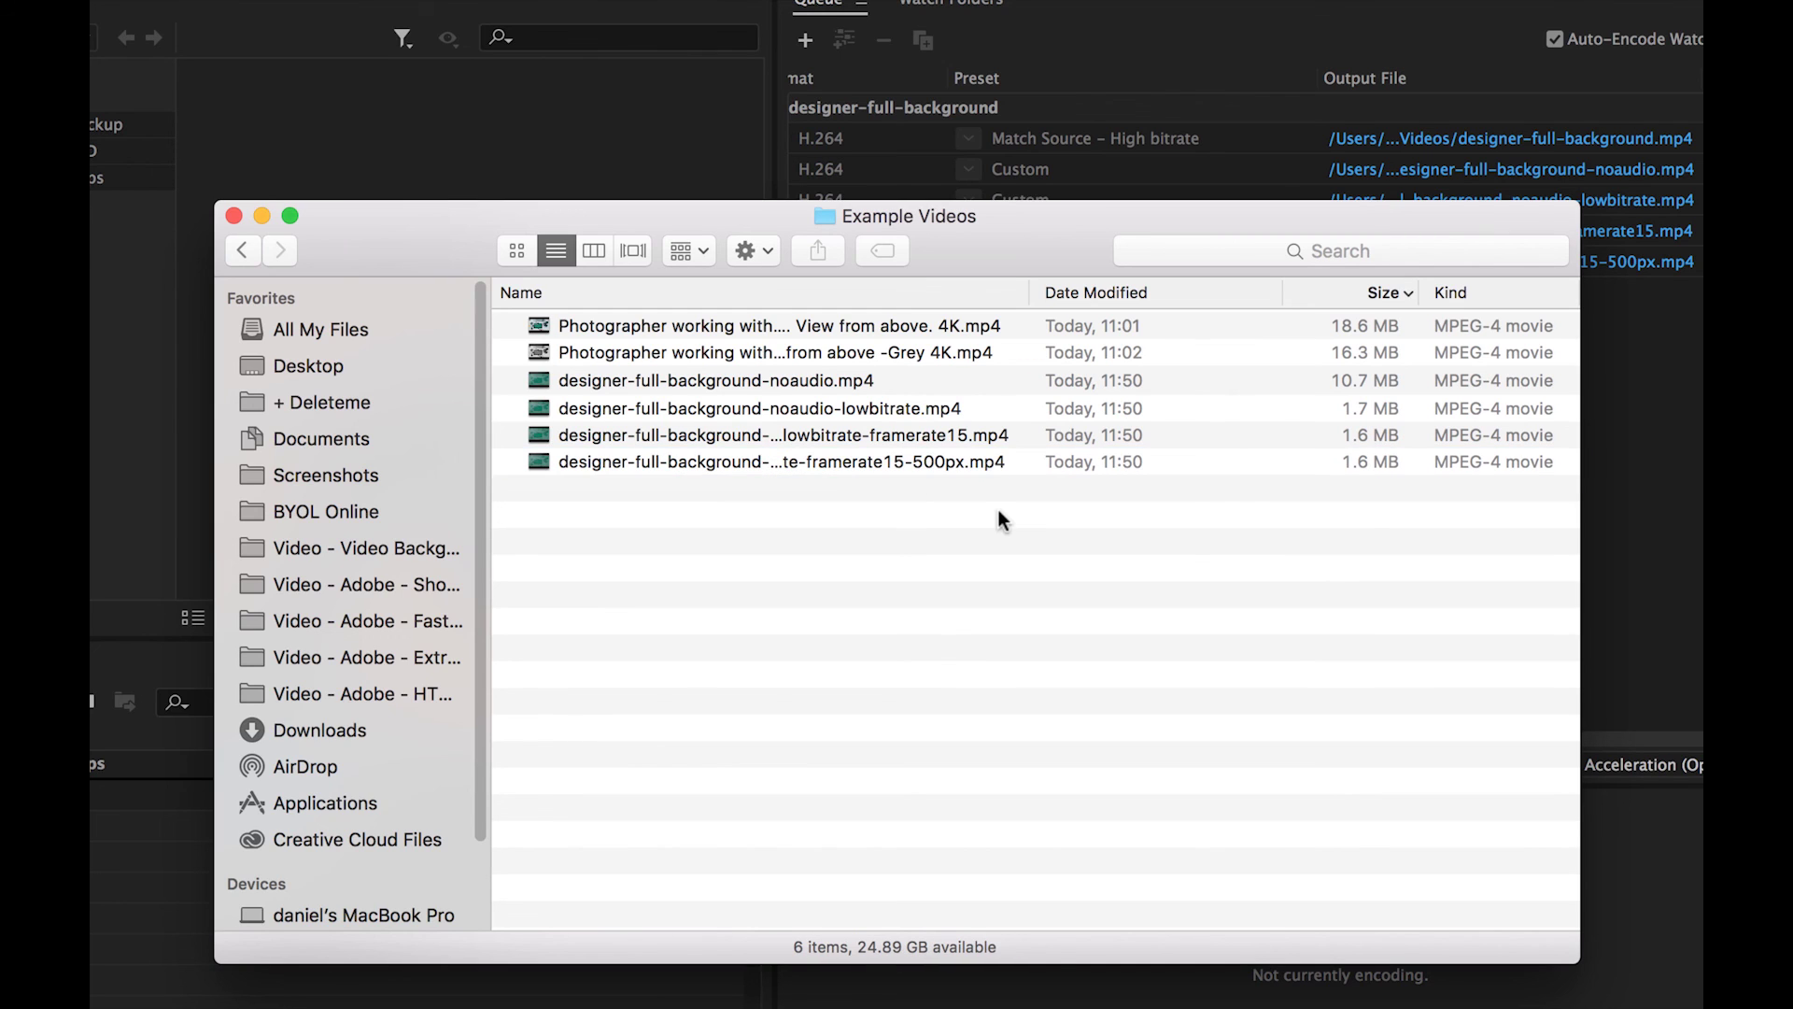